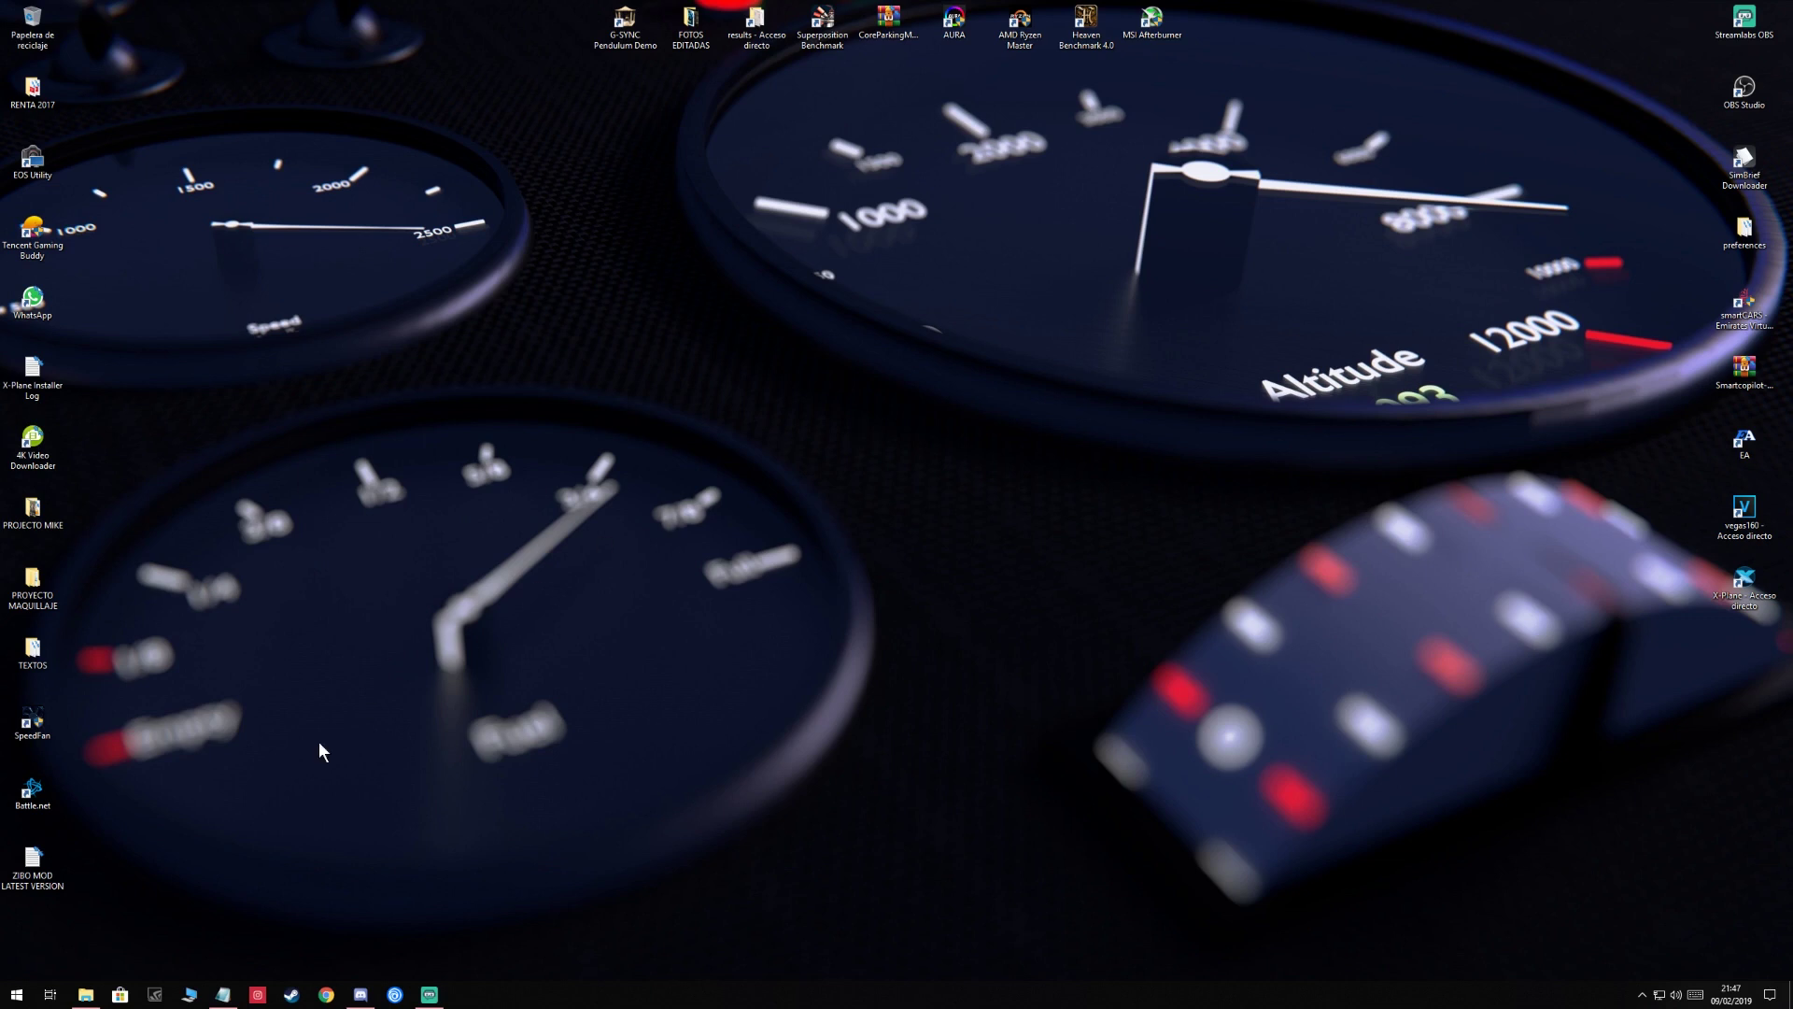
Open the ZIBO MOD LATEST VERSION note and correct the misspelled first word of the first line to STEP.
left_click(222, 994)
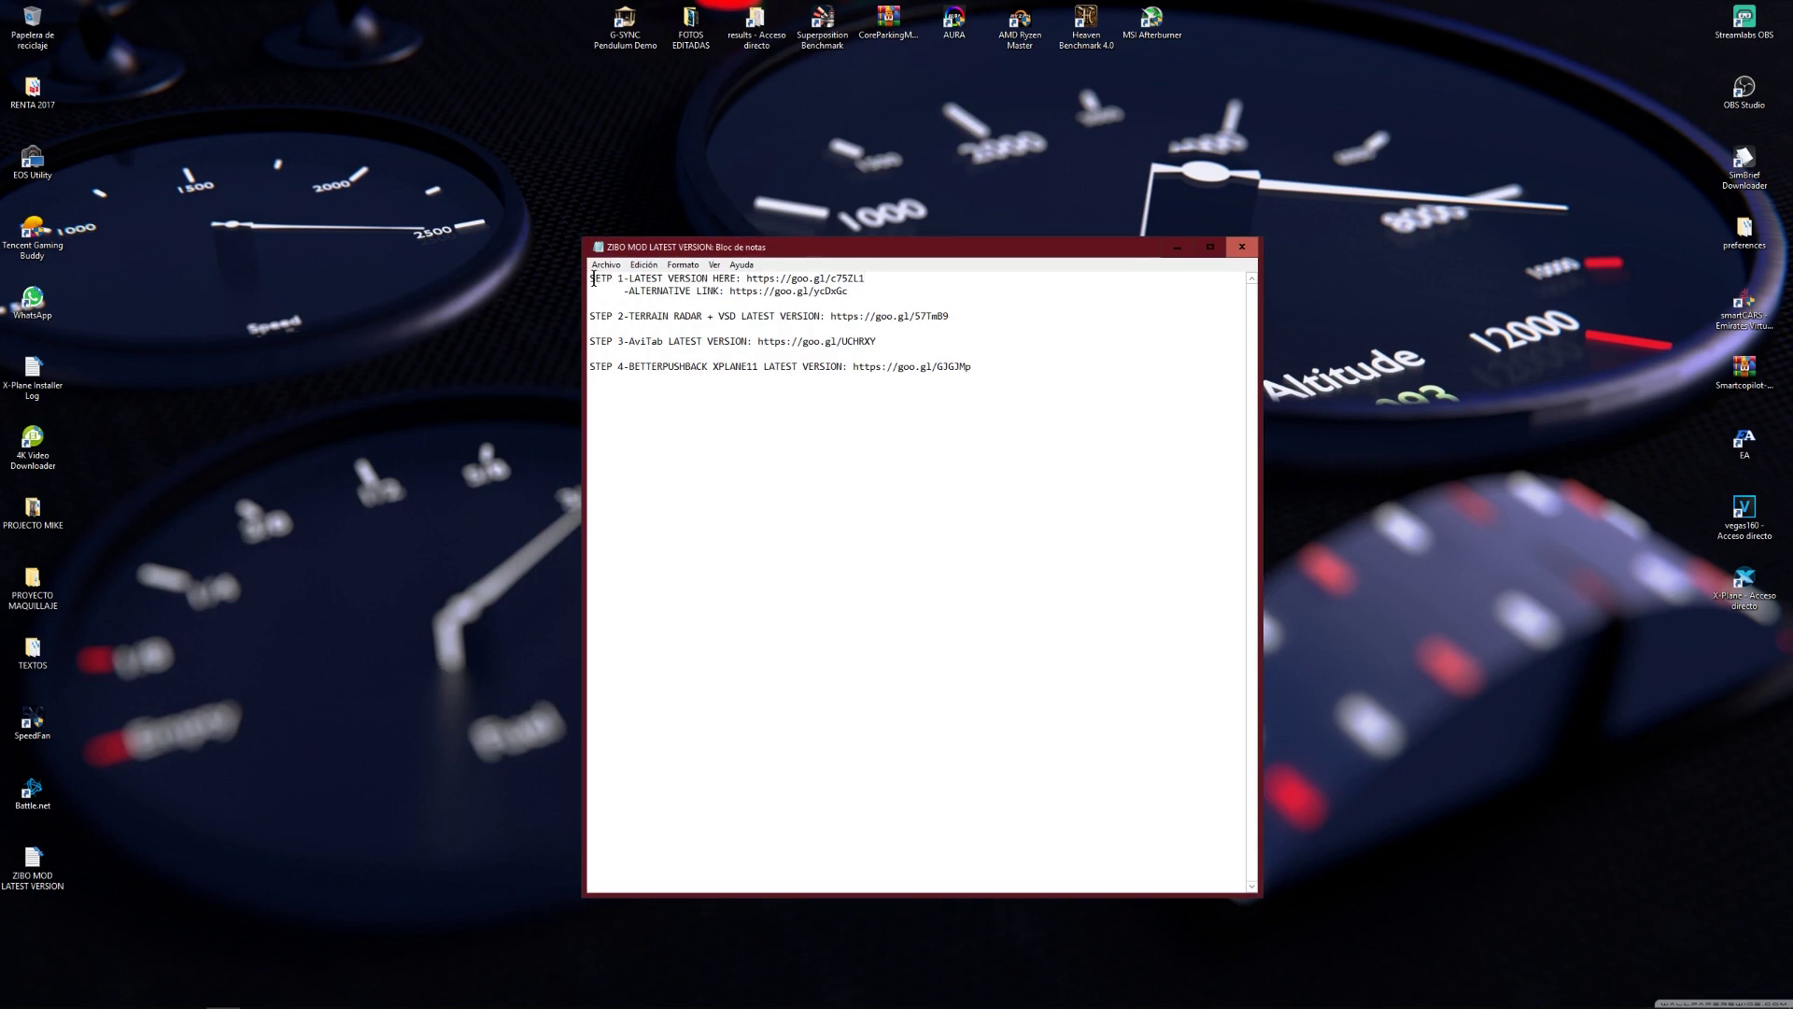
left_click_drag(593, 279, 784, 383)
left_click_drag(1021, 381, 580, 261)
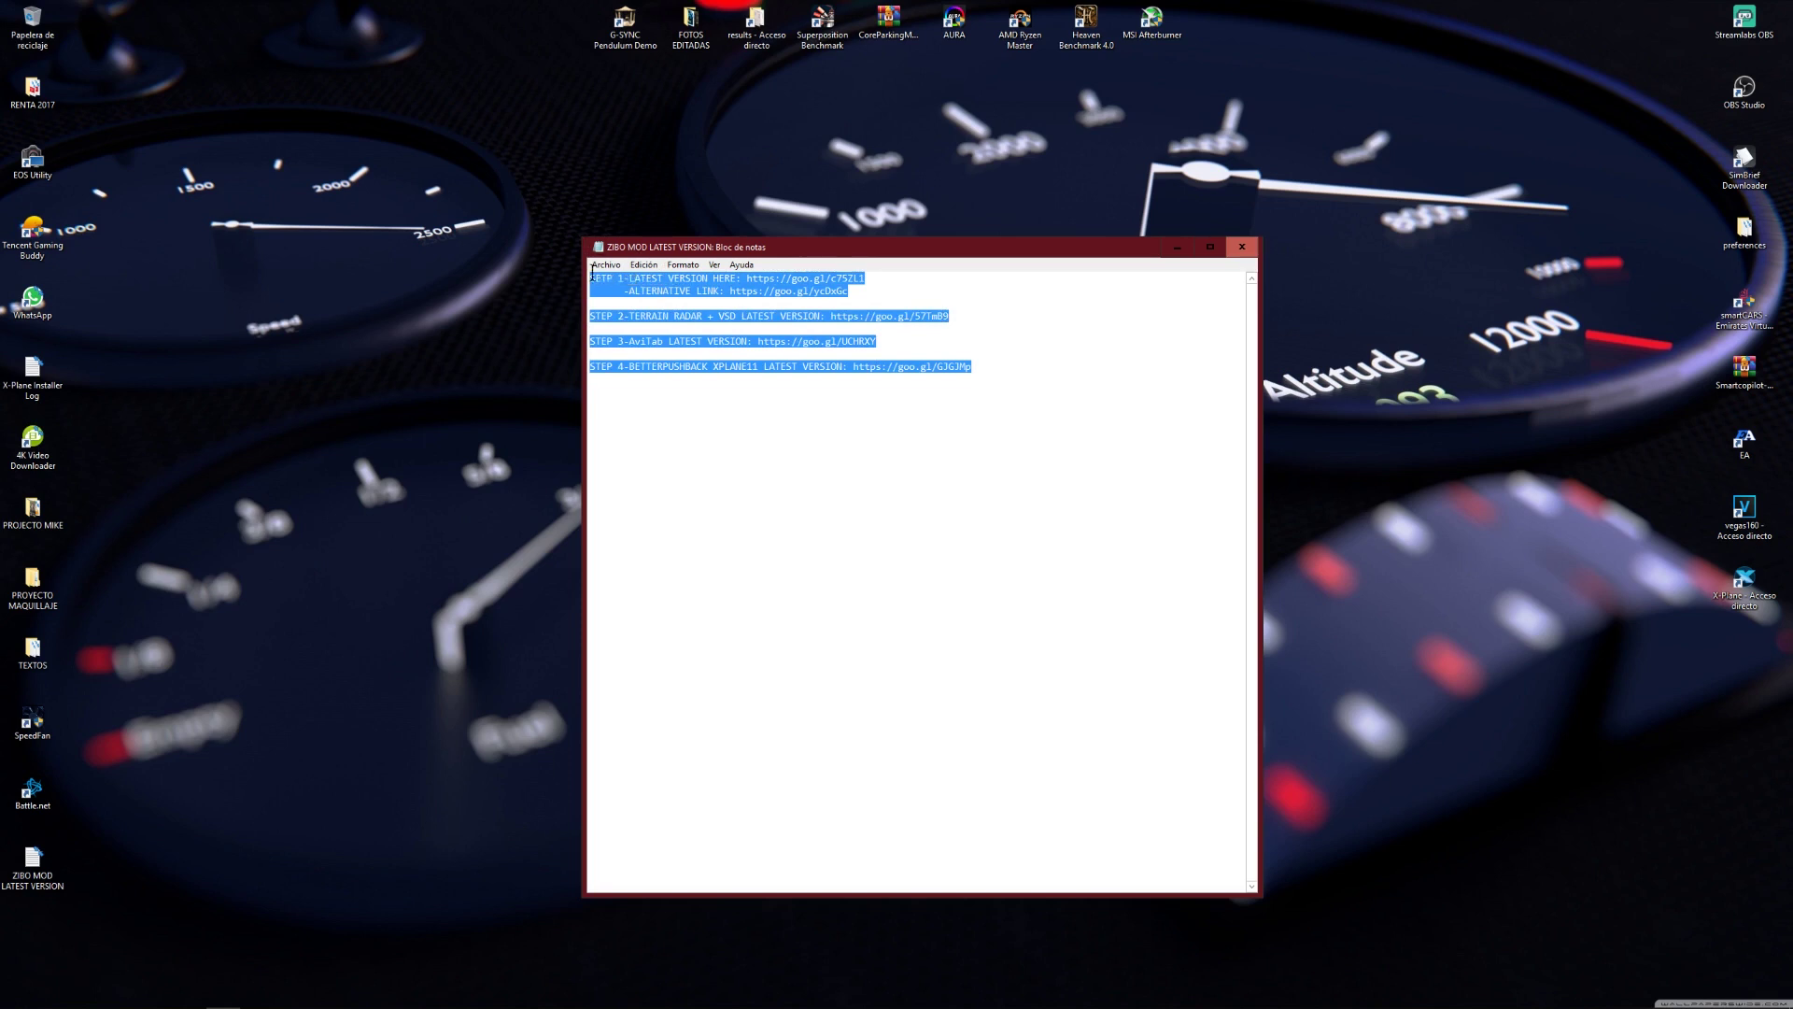
left_click(715, 366)
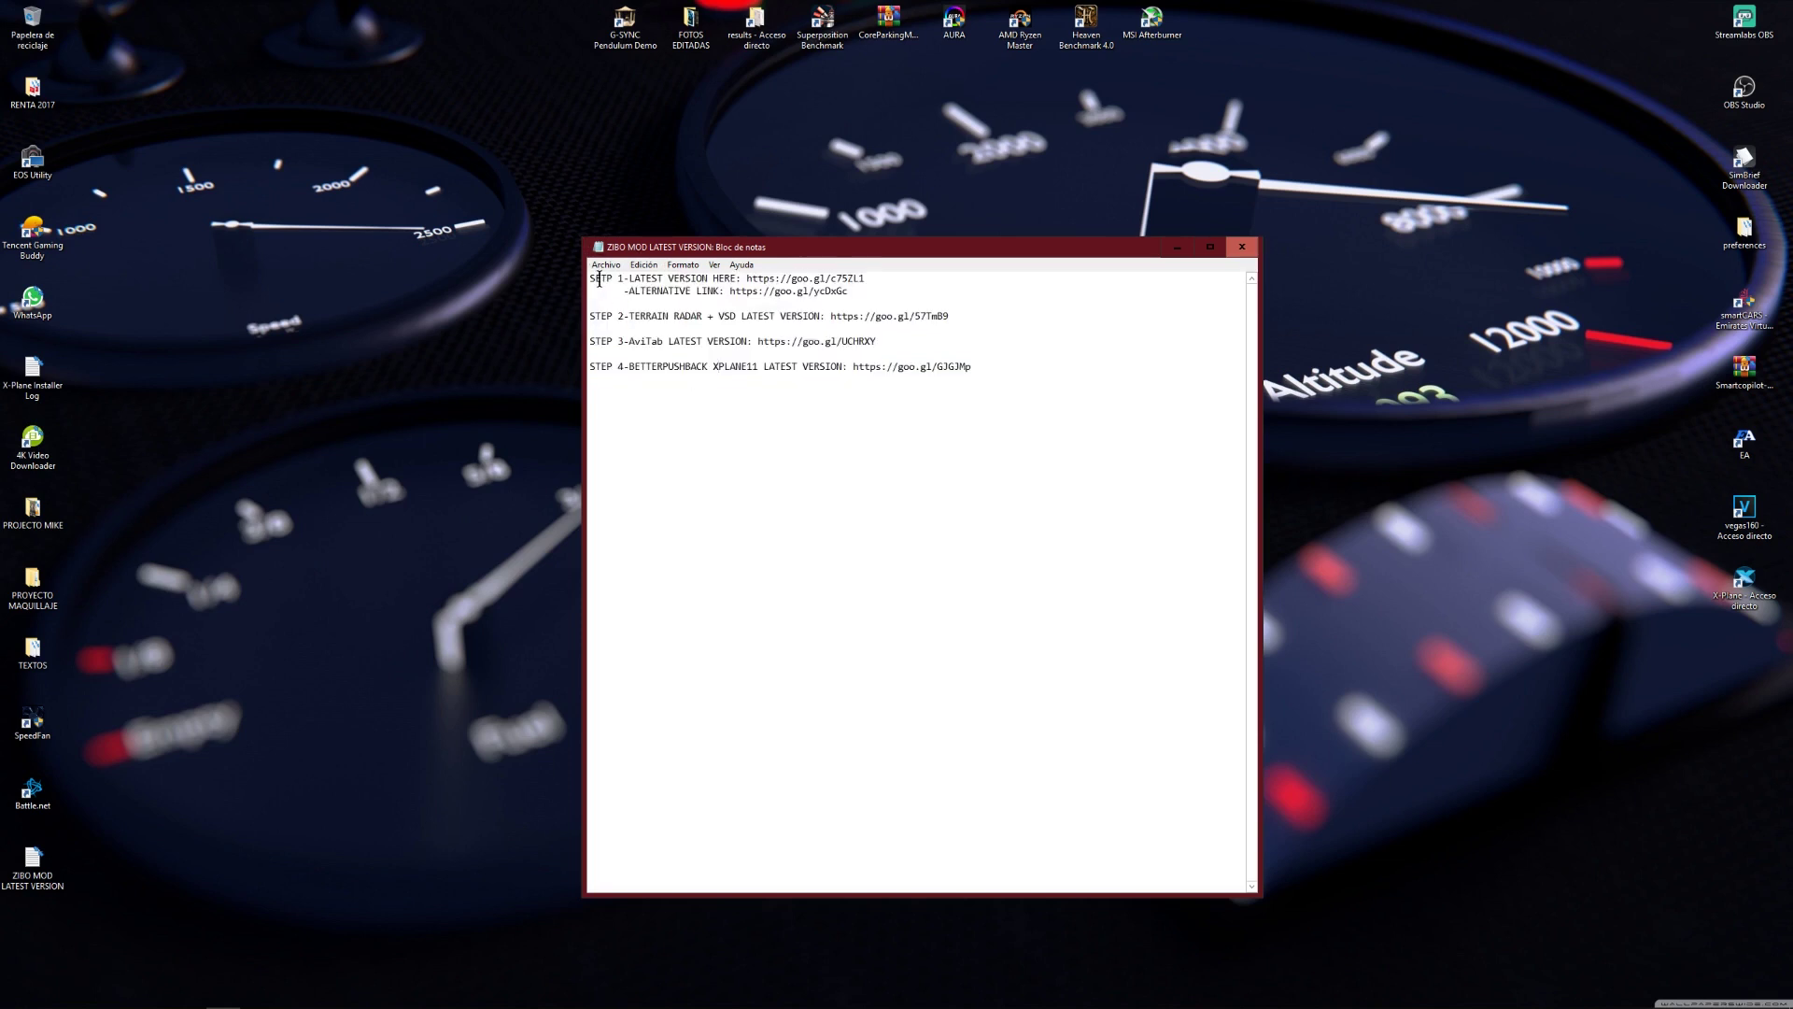
key("BackSpace")
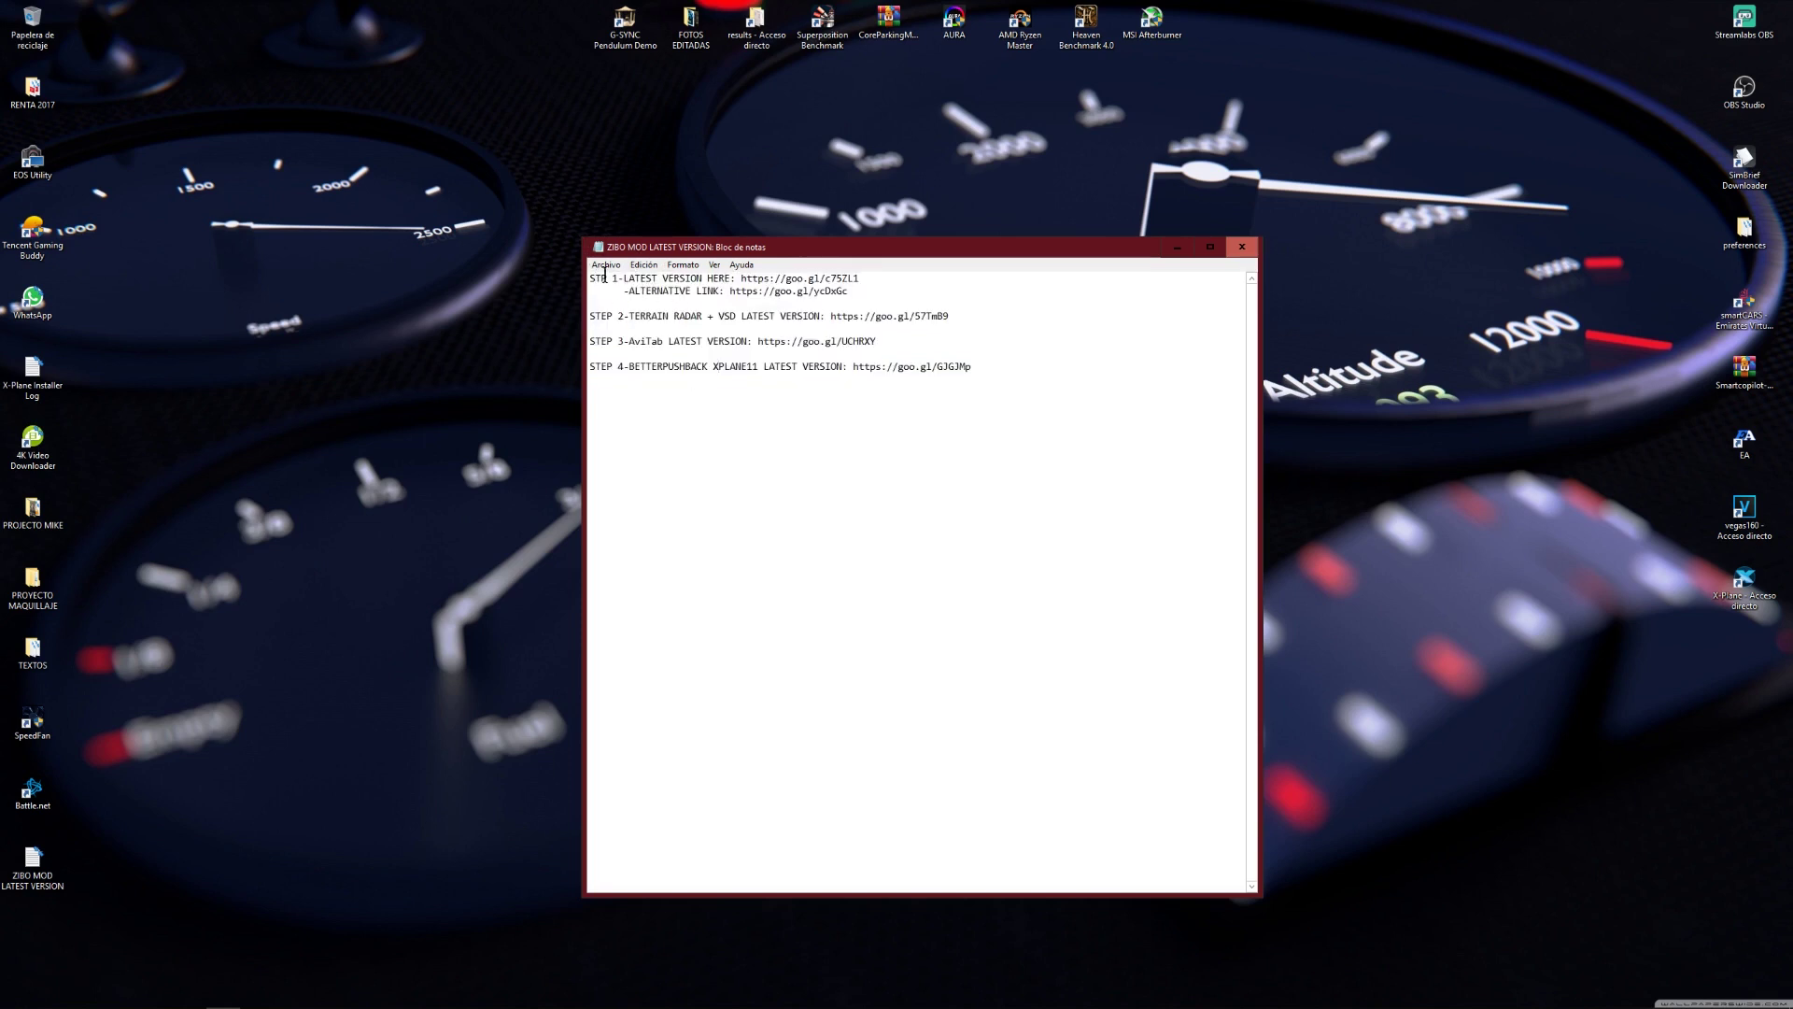
key("Right")
type("E")
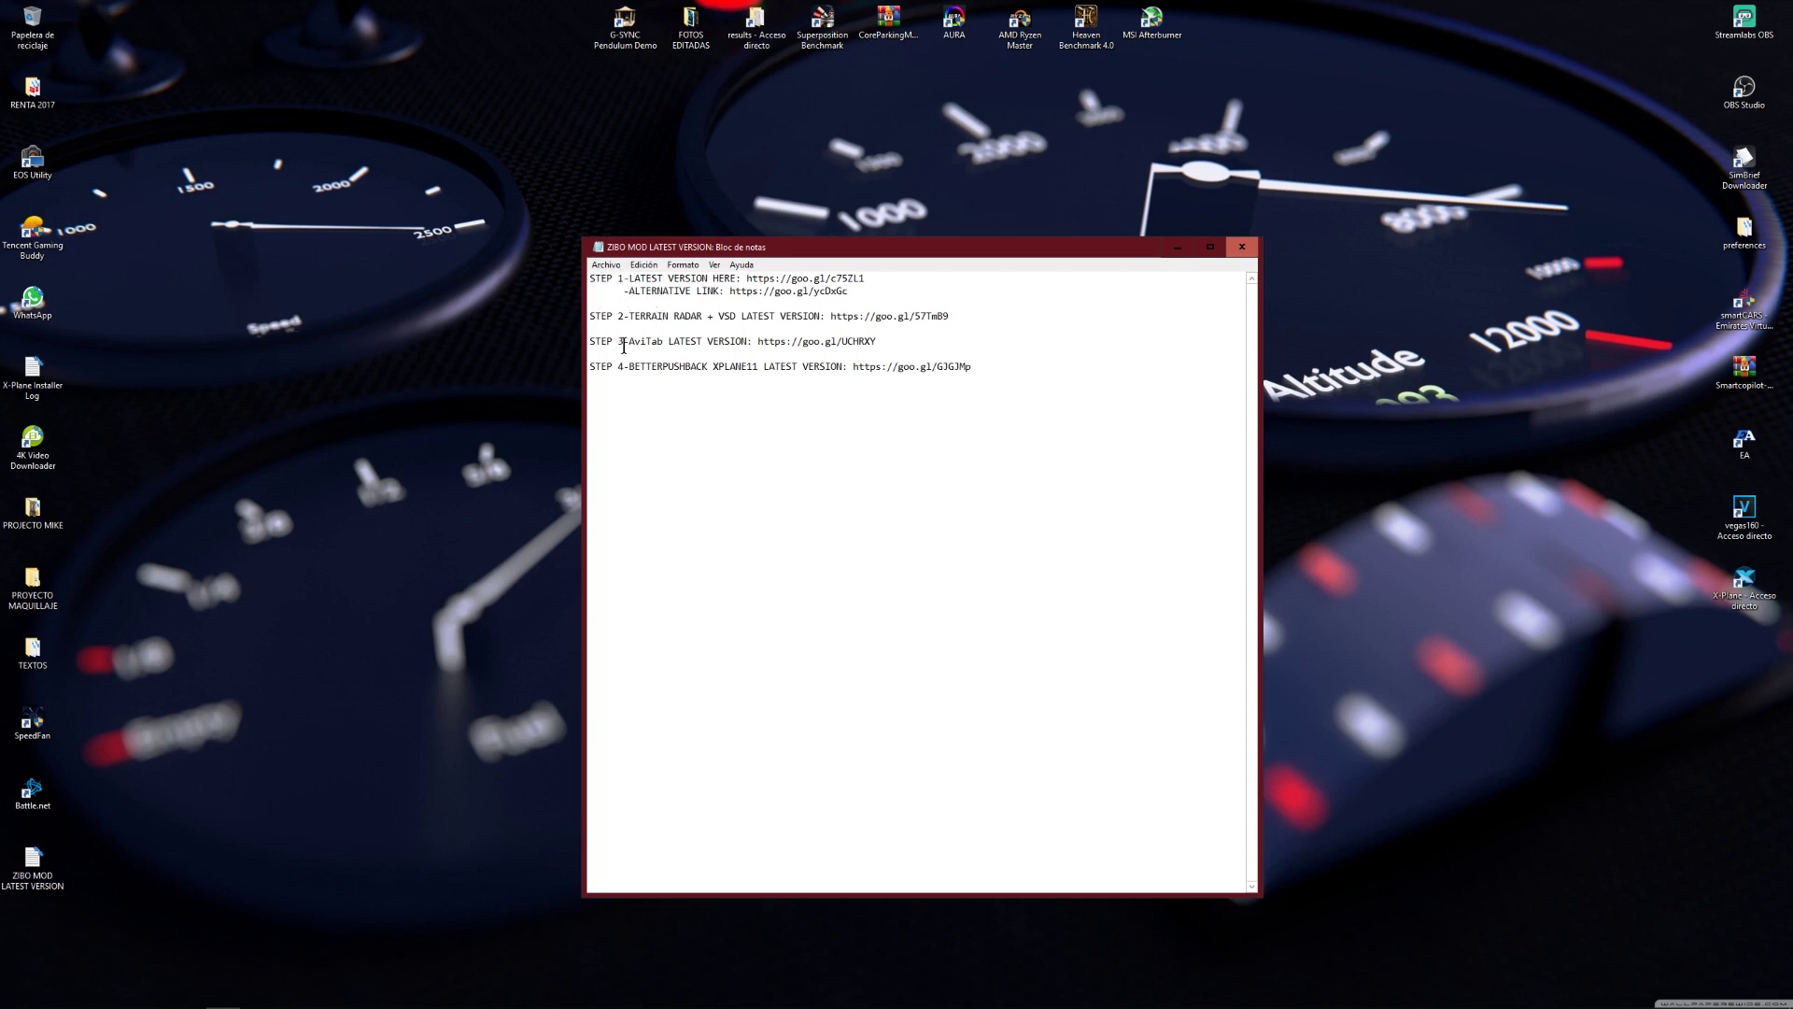
Insert the word ORIGINAL before LATEST VERSION HERE in the STEP 1 line.
key("Right")
key("Right")
key("Right")
key("Right")
type("ORIGINAL")
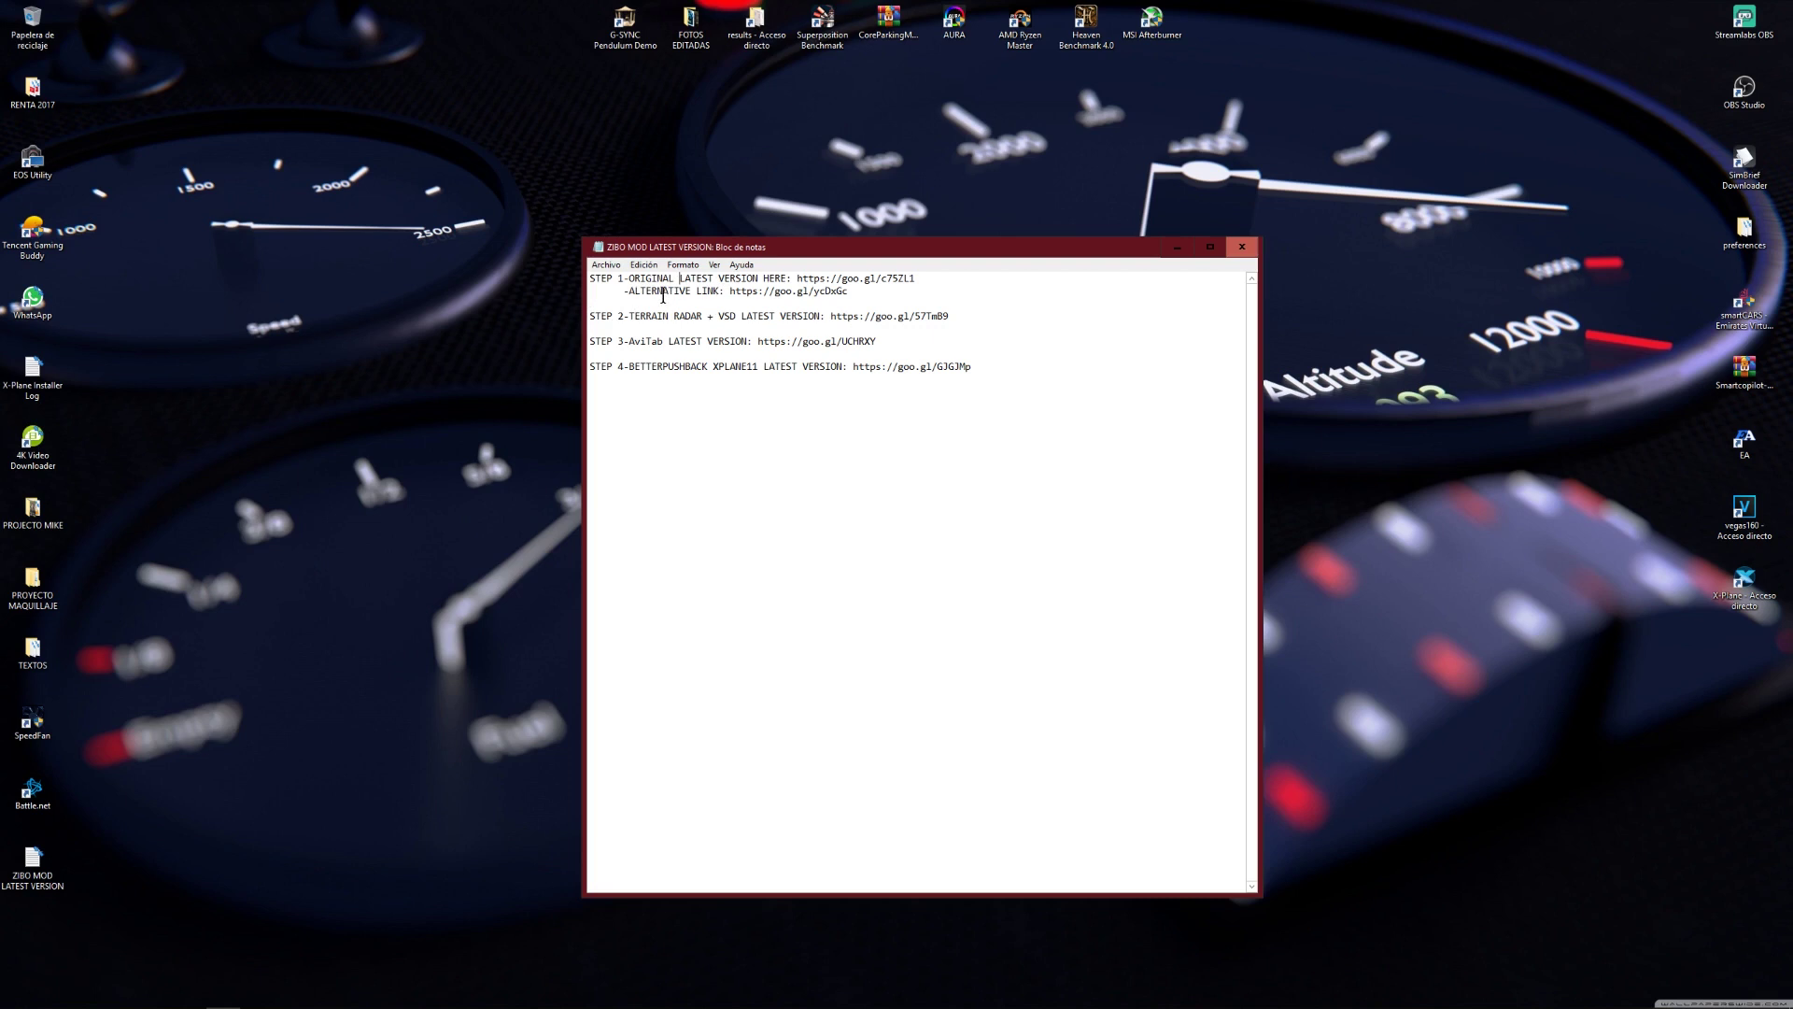
Copy the link of the STEP 1 original latest version from the note.
left_click_drag(633, 315, 720, 371)
left_click(719, 372)
left_click_drag(799, 279, 910, 281)
right_click(899, 283)
left_click(937, 326)
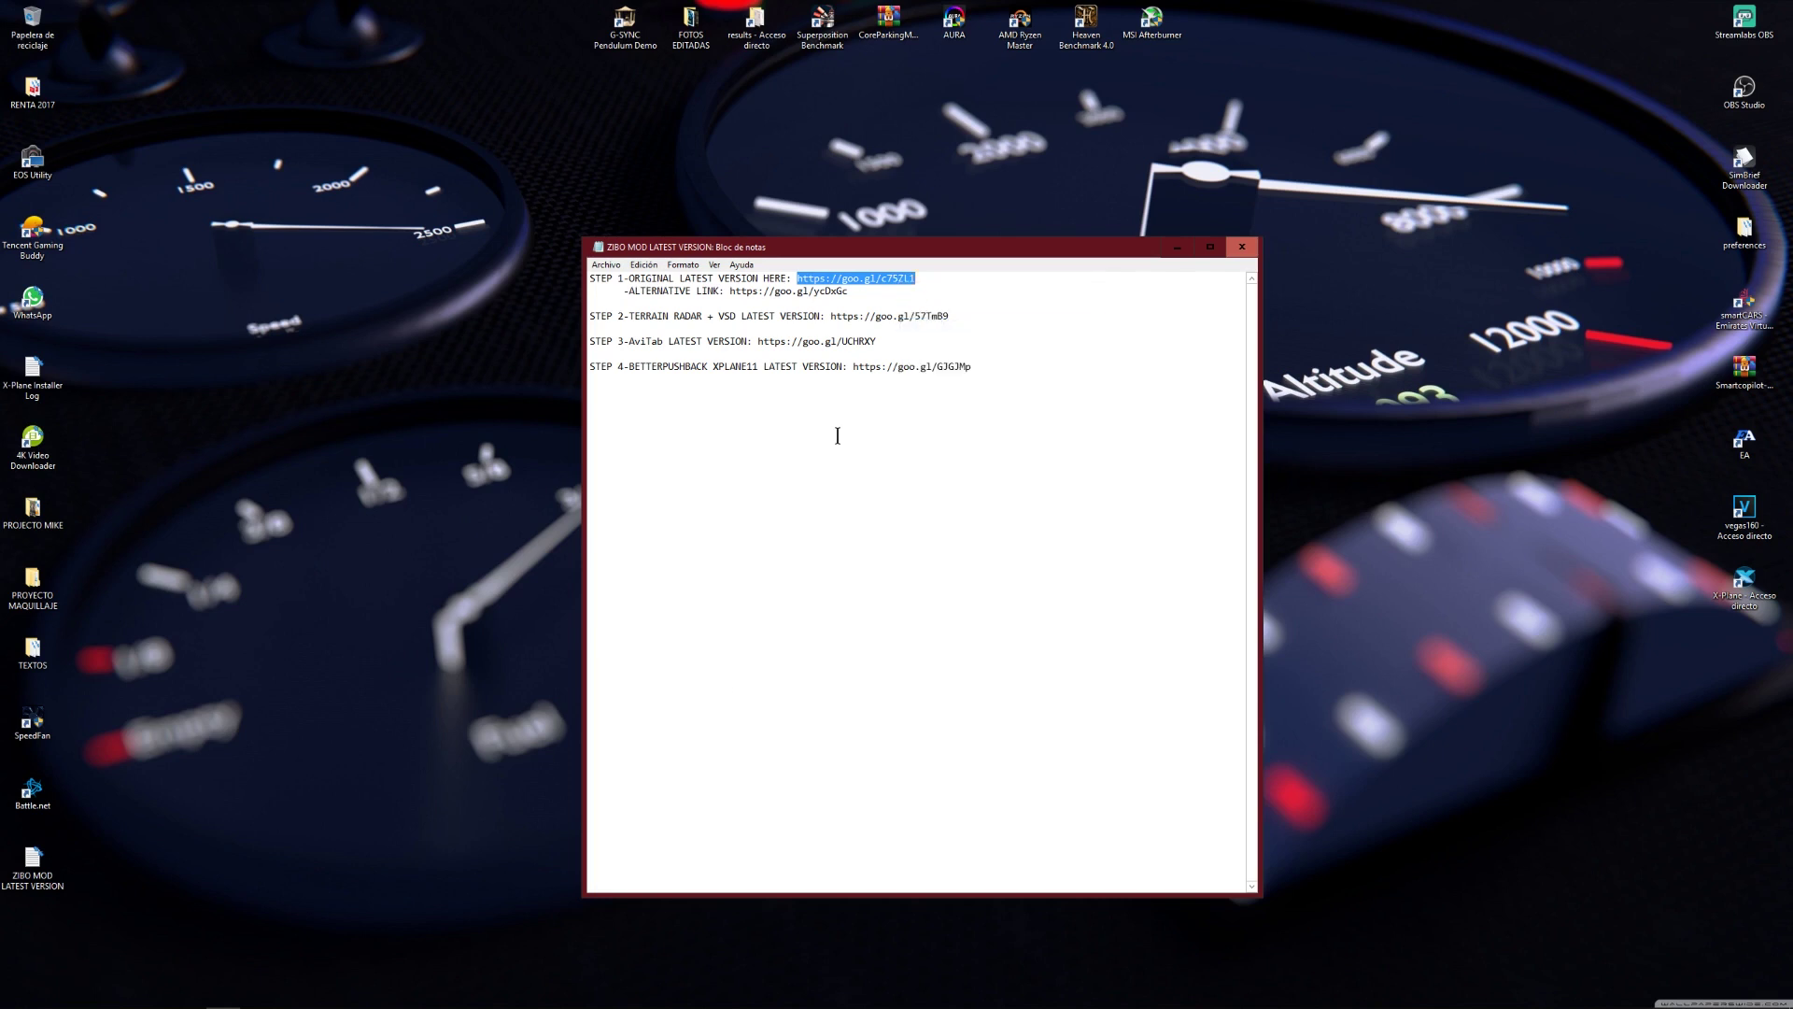
mouse_move(224, 1004)
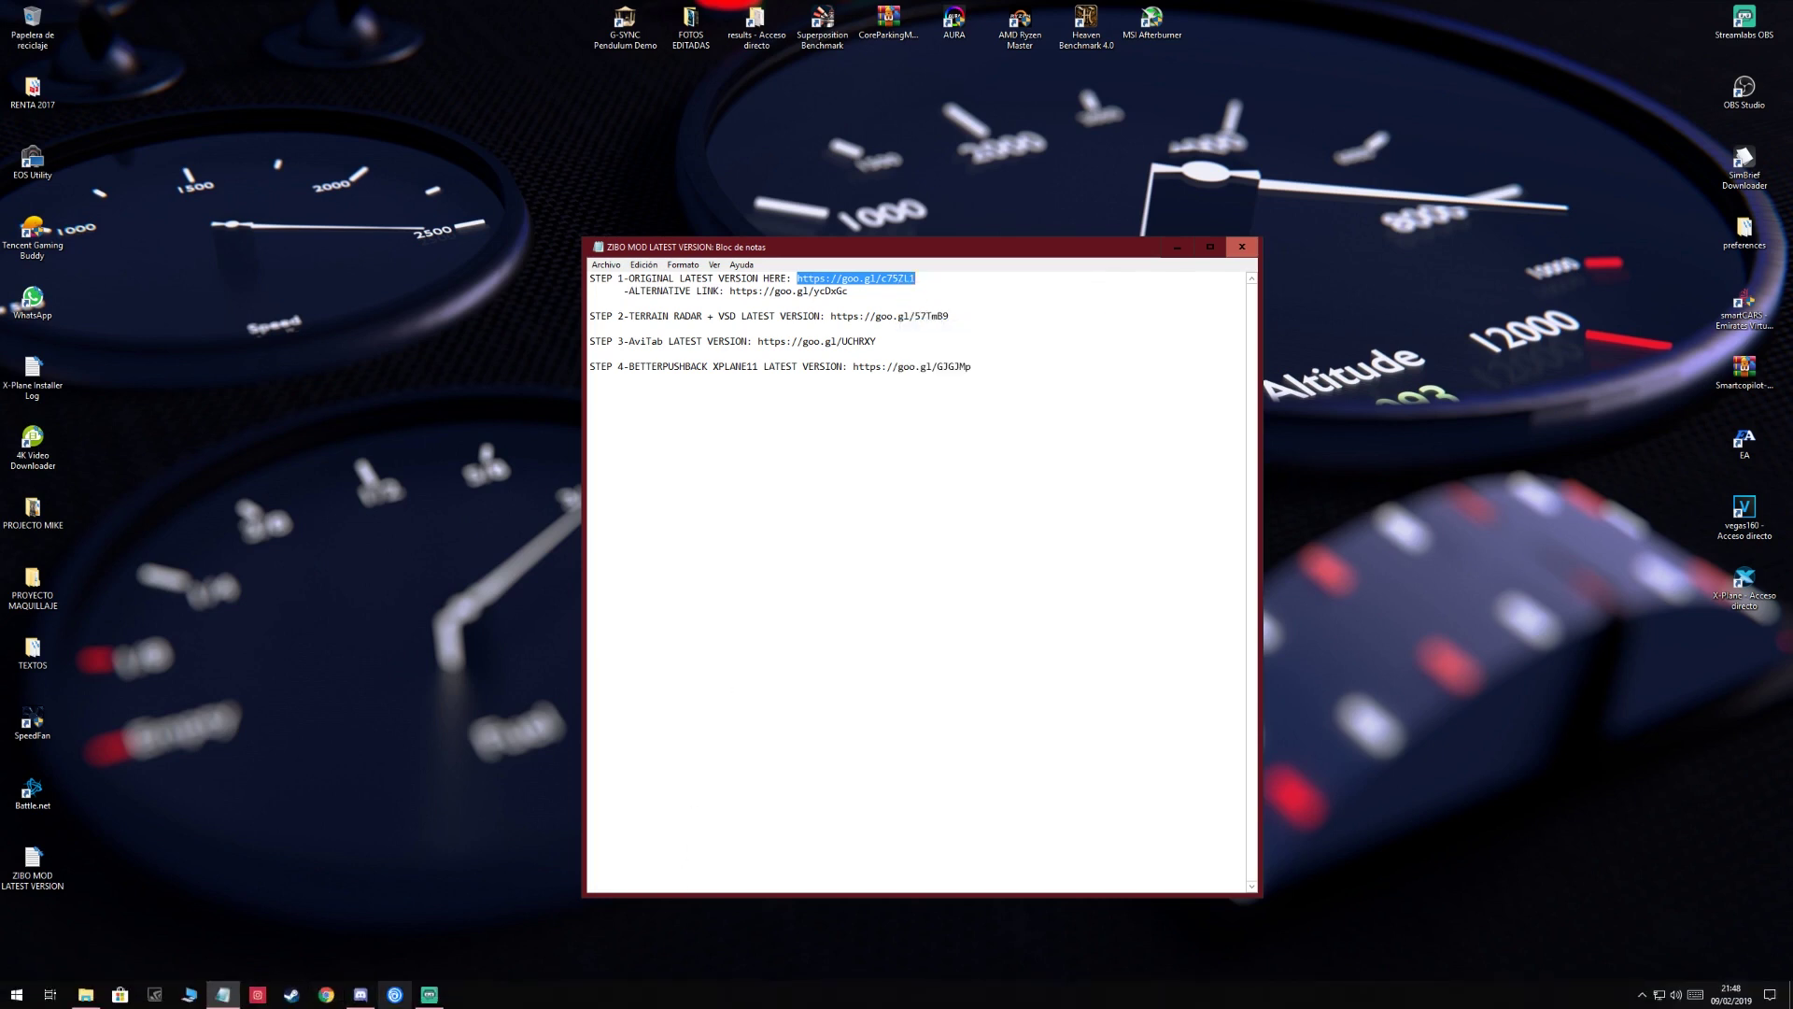
left_click(326, 993)
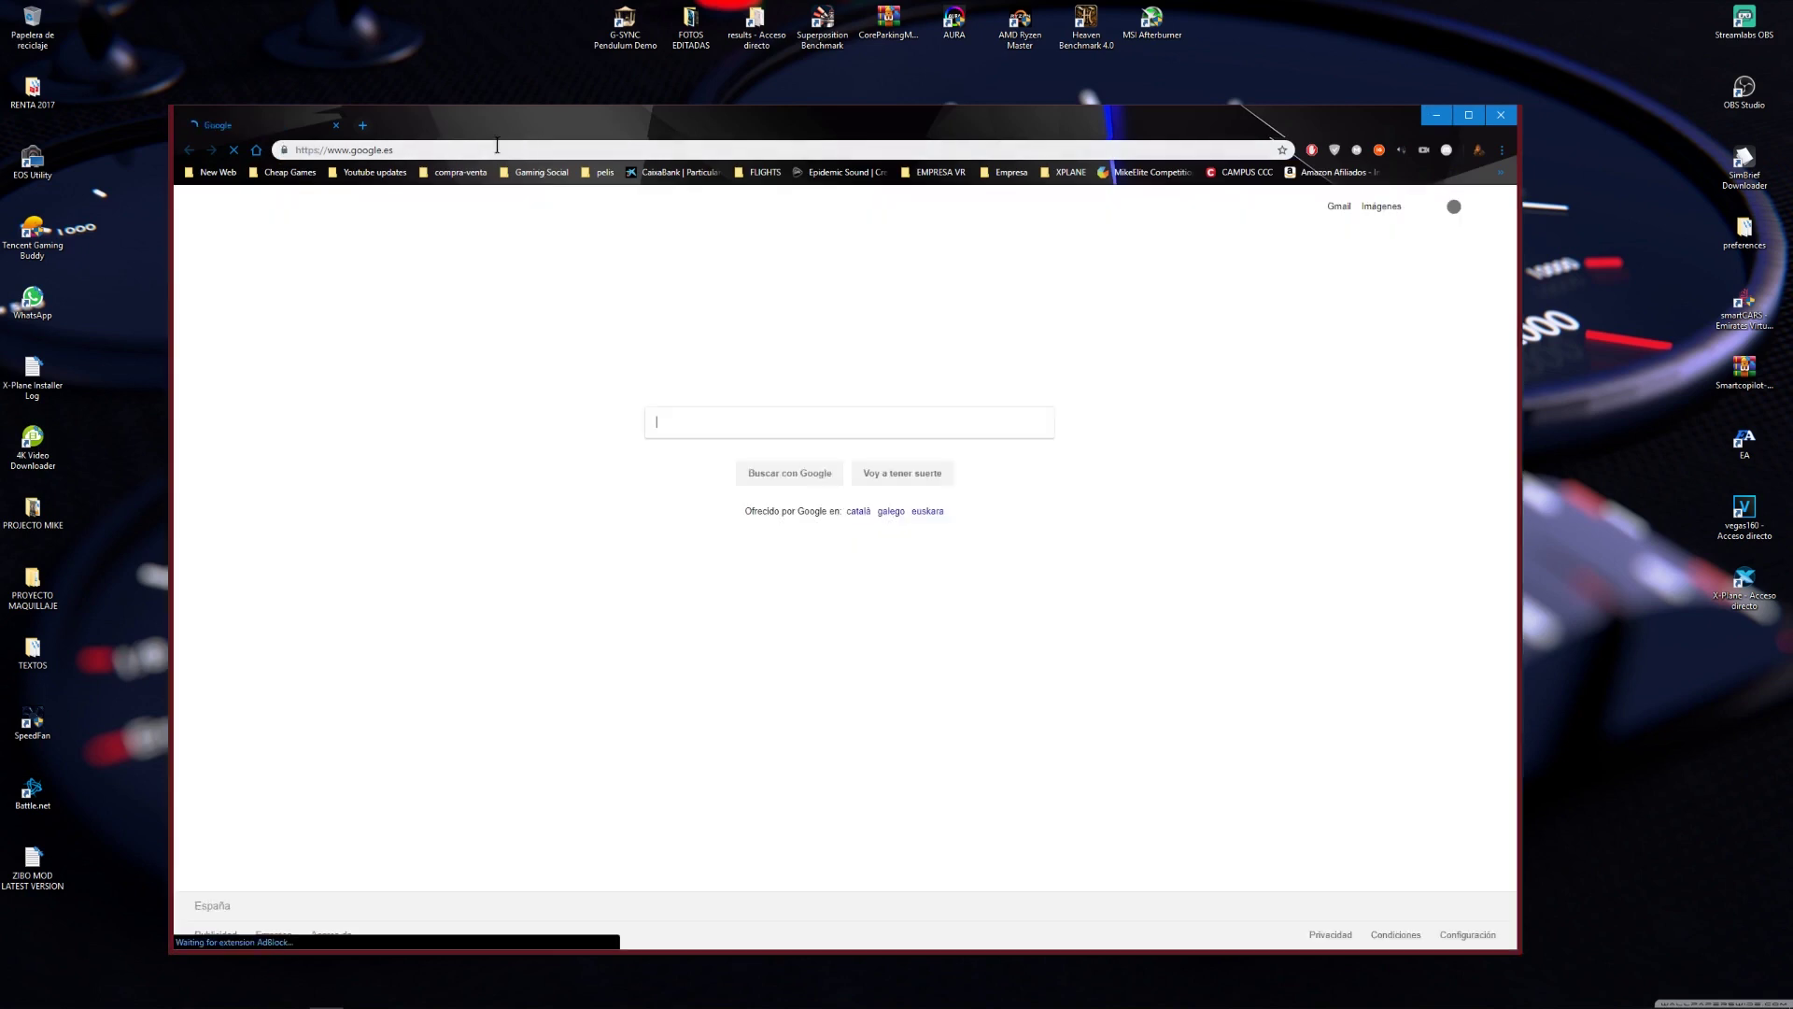
left_click(752, 430)
right_click(710, 419)
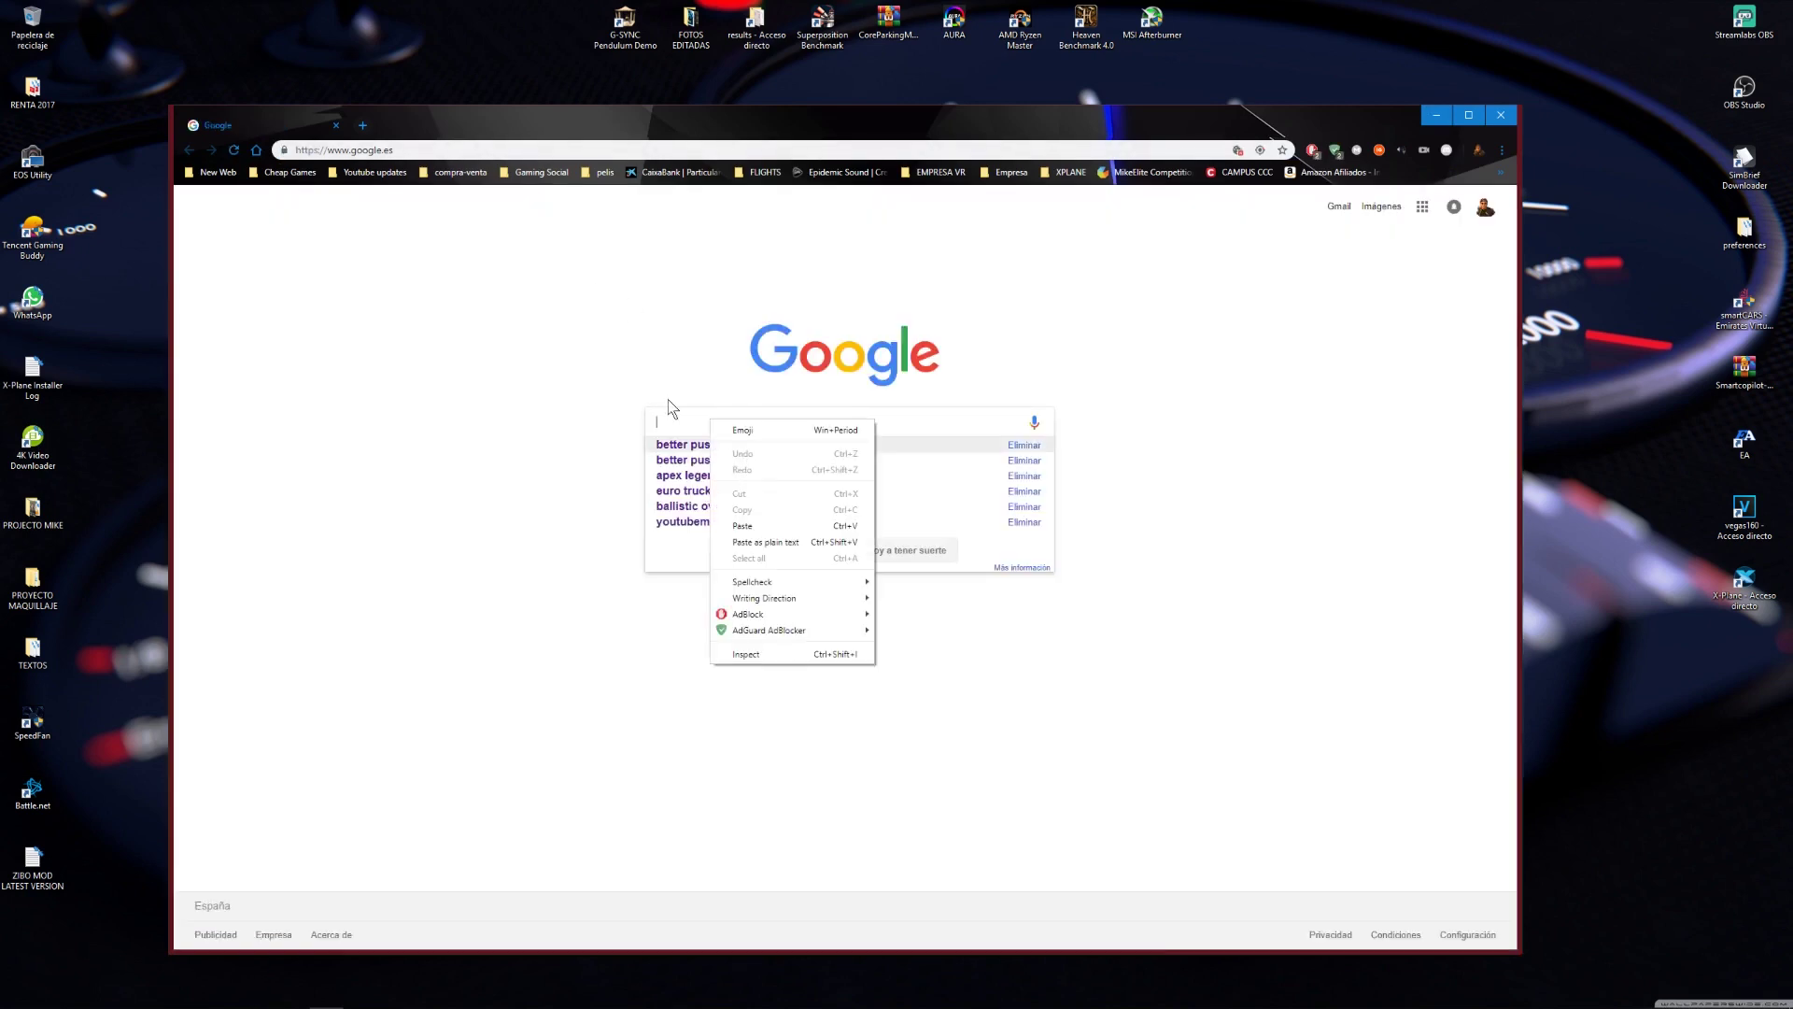
left_click(488, 150)
key("ctrl+v")
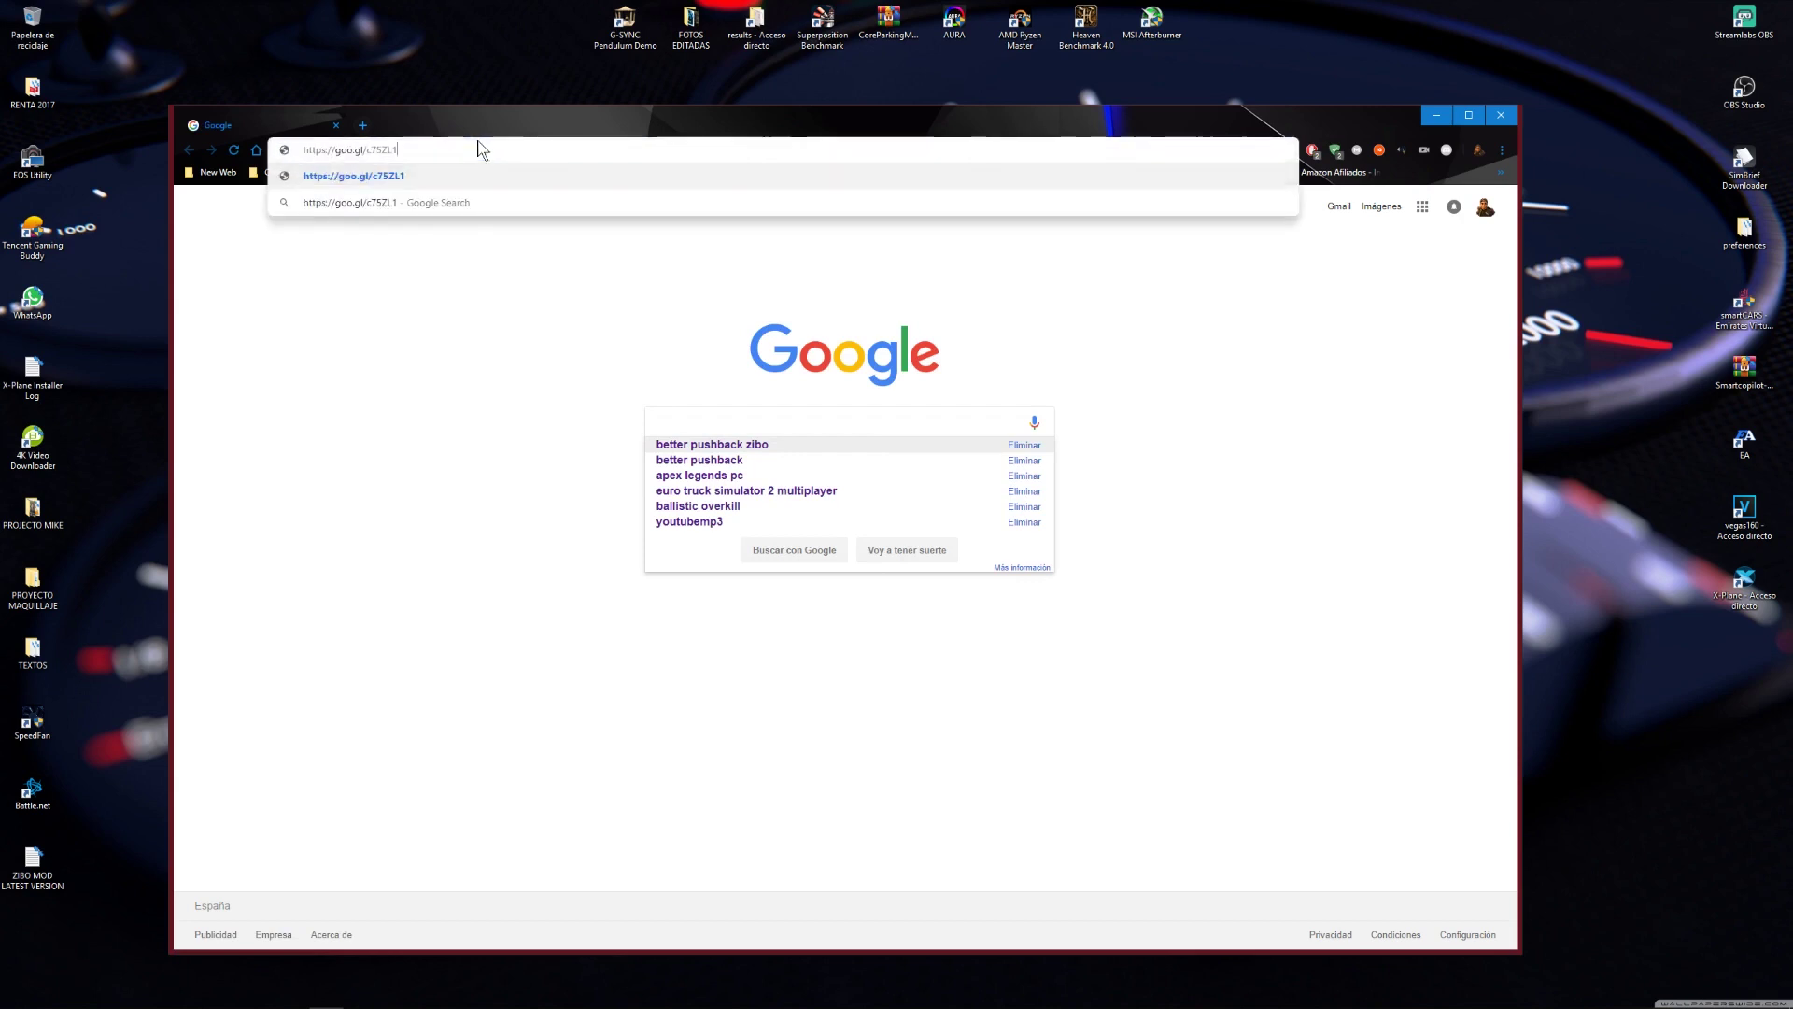
key("Return")
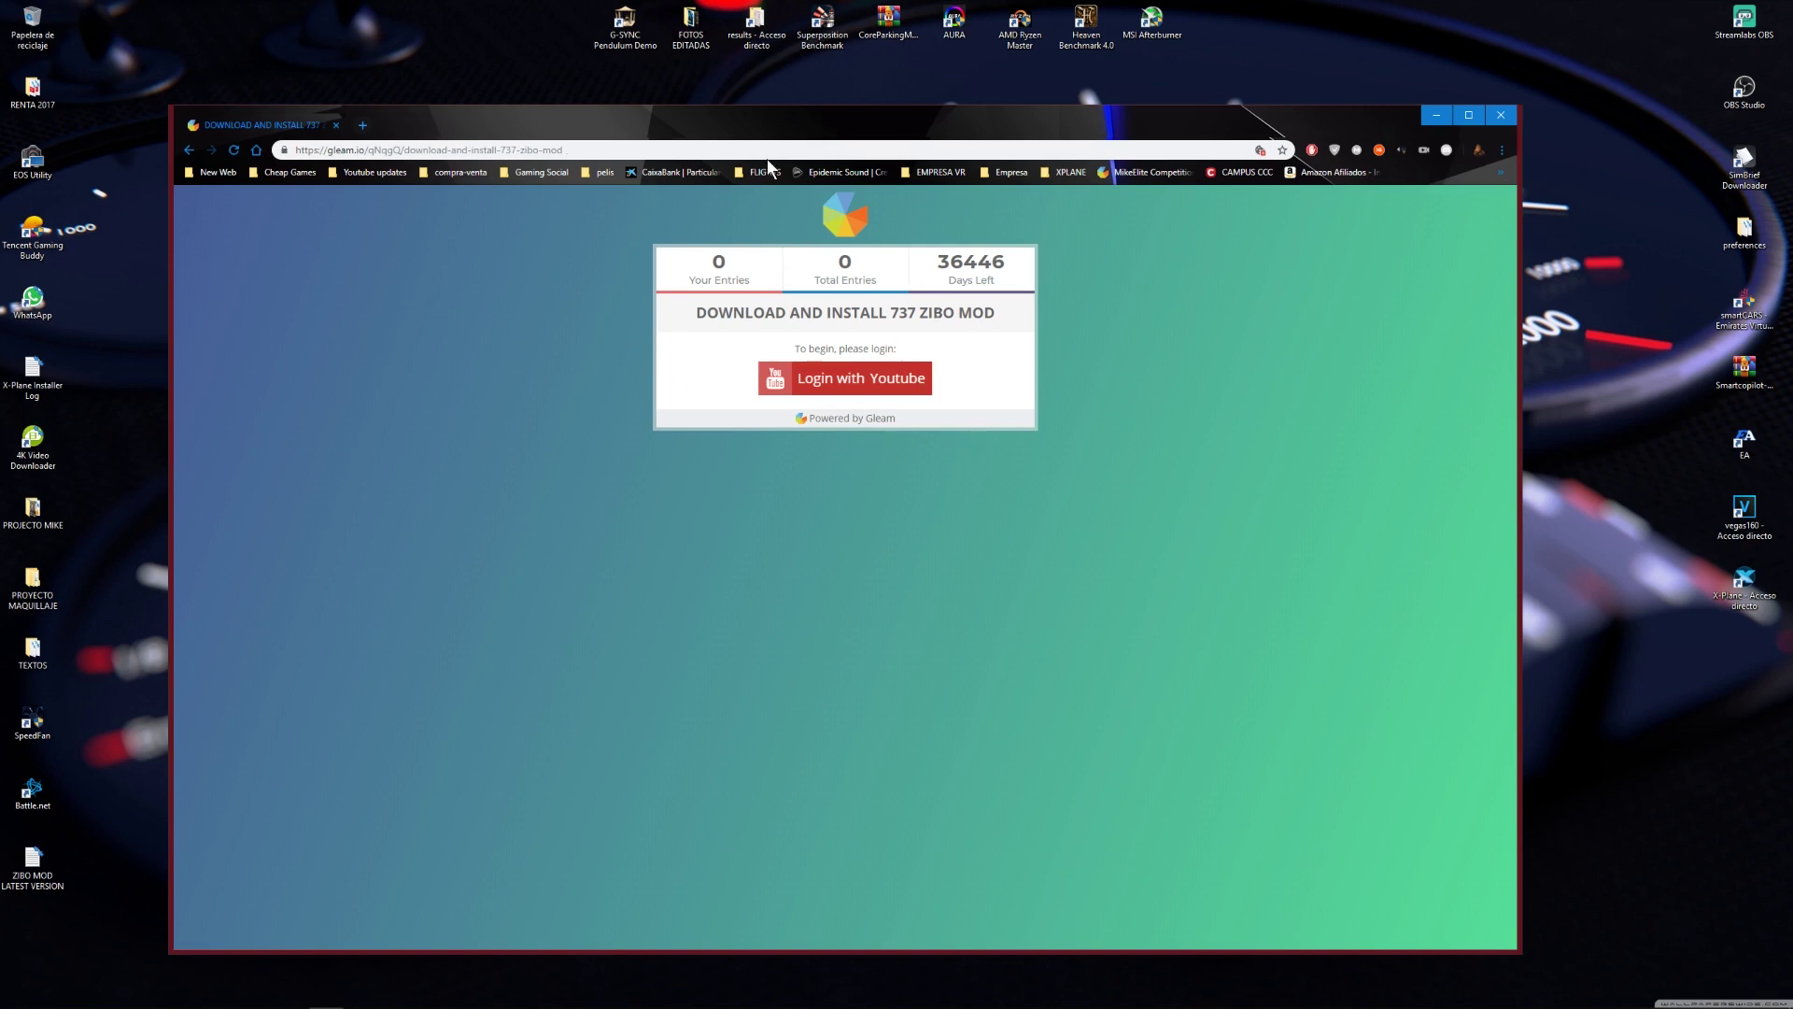
Log in to the 737 ZIBO MOD download page with YouTube, using the listed Google account.
left_click(836, 378)
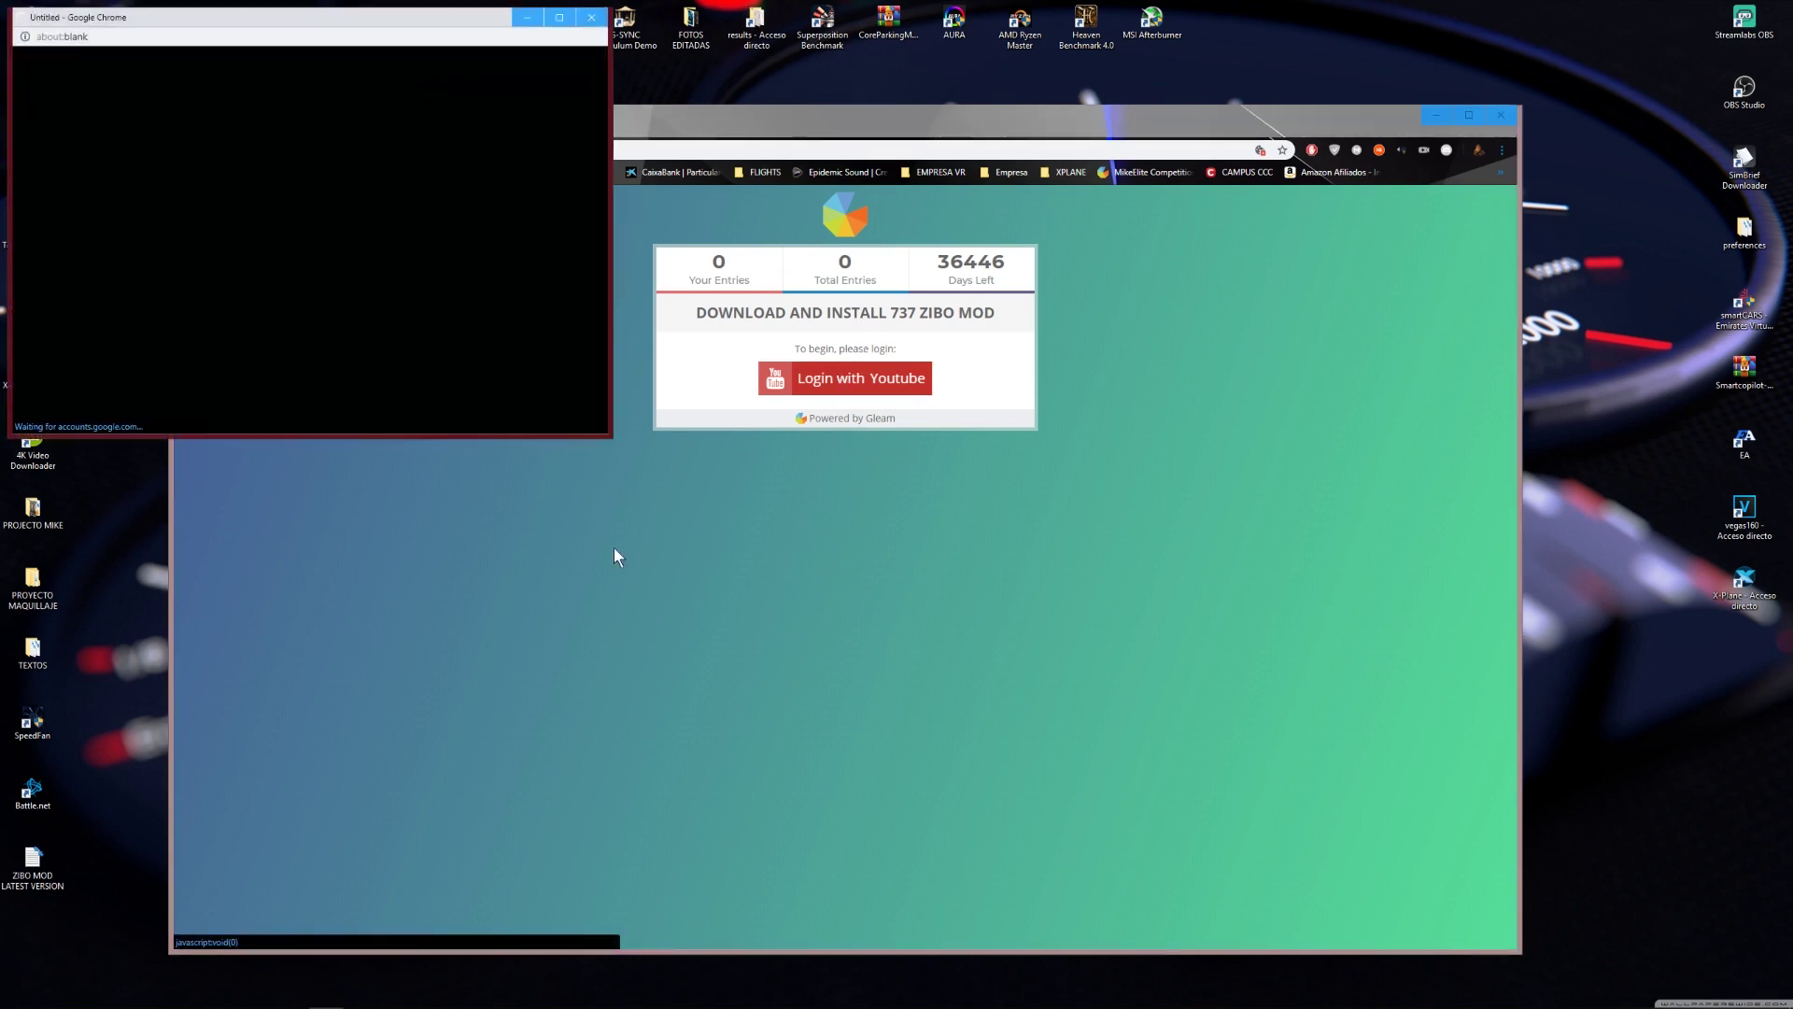
scroll(322, 377, "down", 3)
left_click(271, 259)
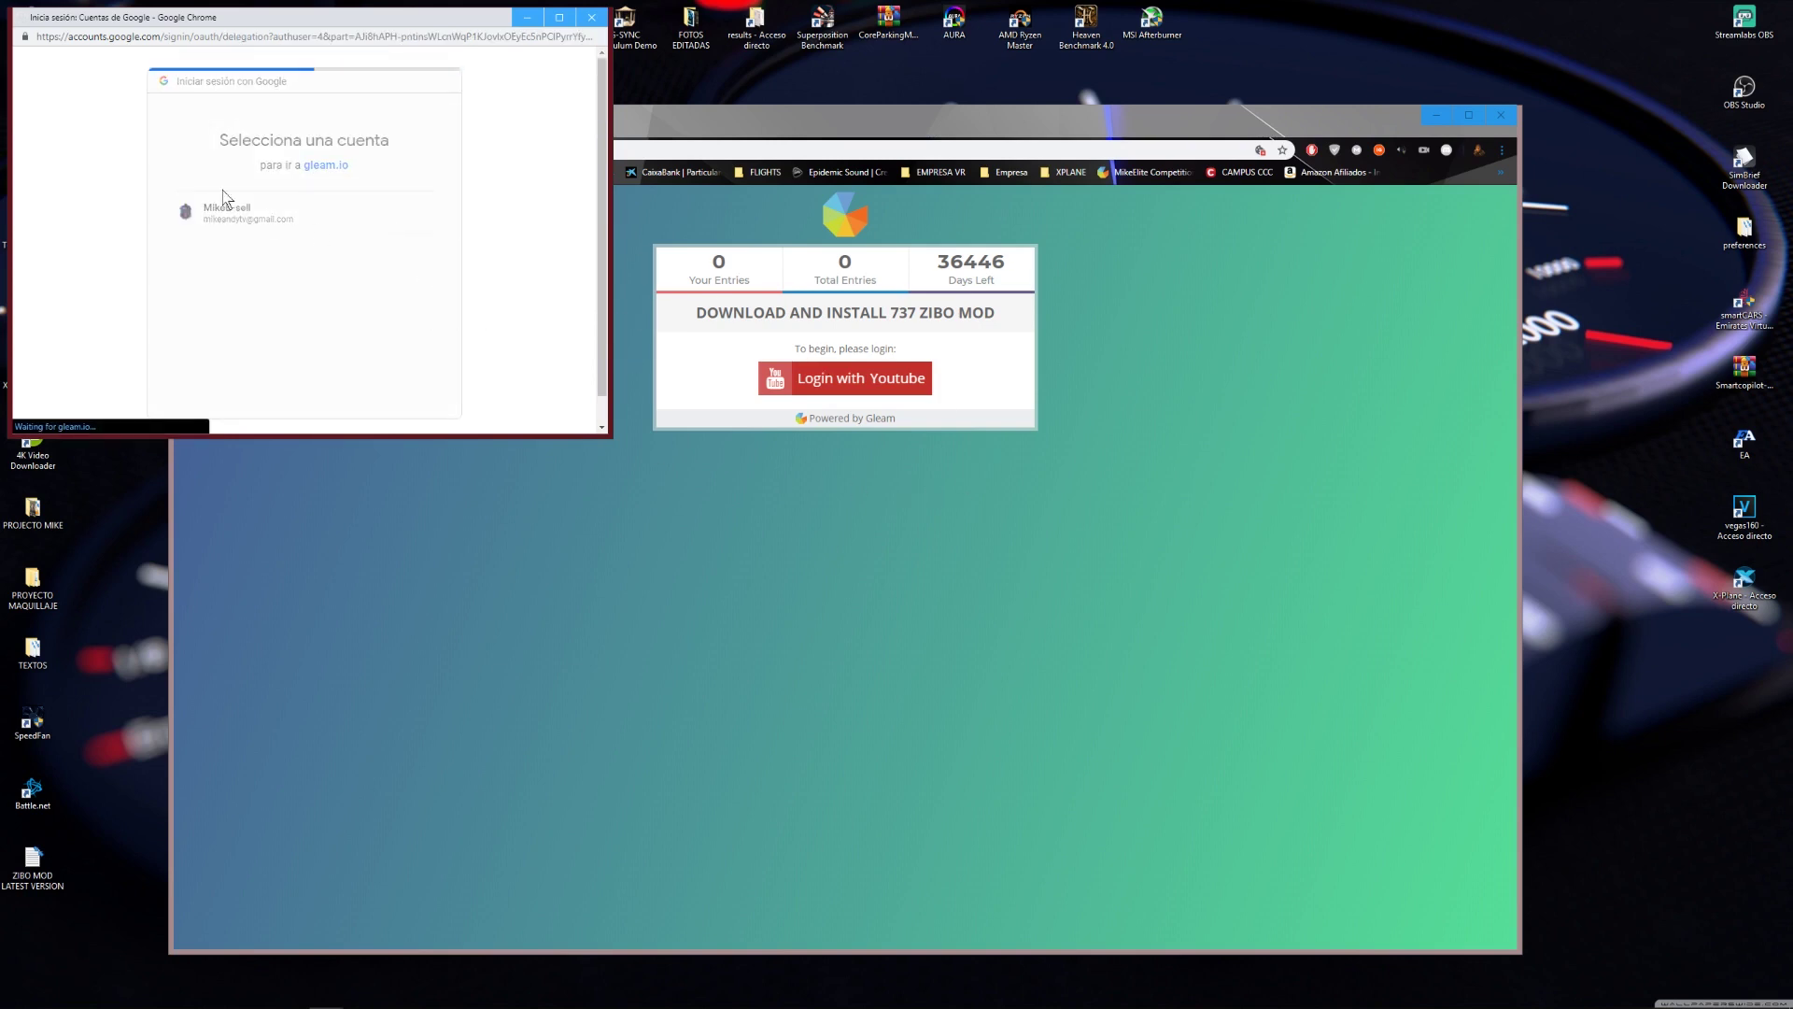
left_click(831, 403)
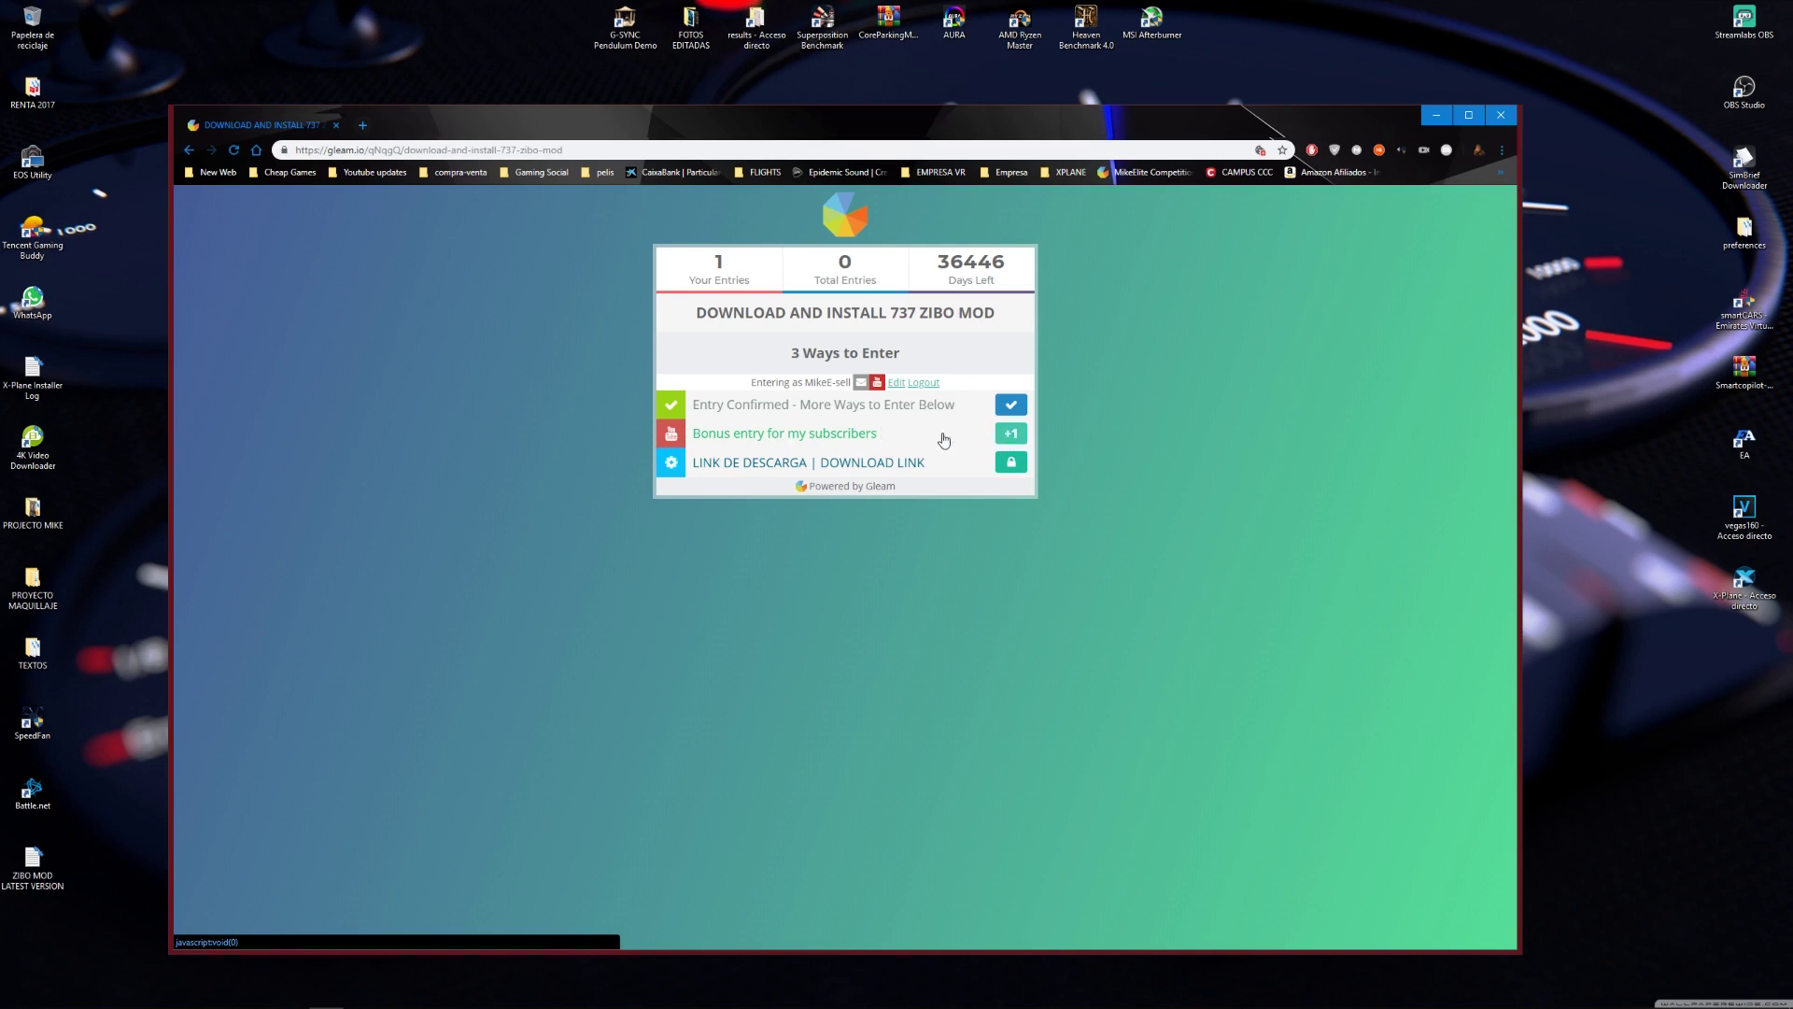
Complete the bonus subscriber entry by visiting the linked YouTube channel, trying to subscribe, closing that page and continuing.
left_click(804, 436)
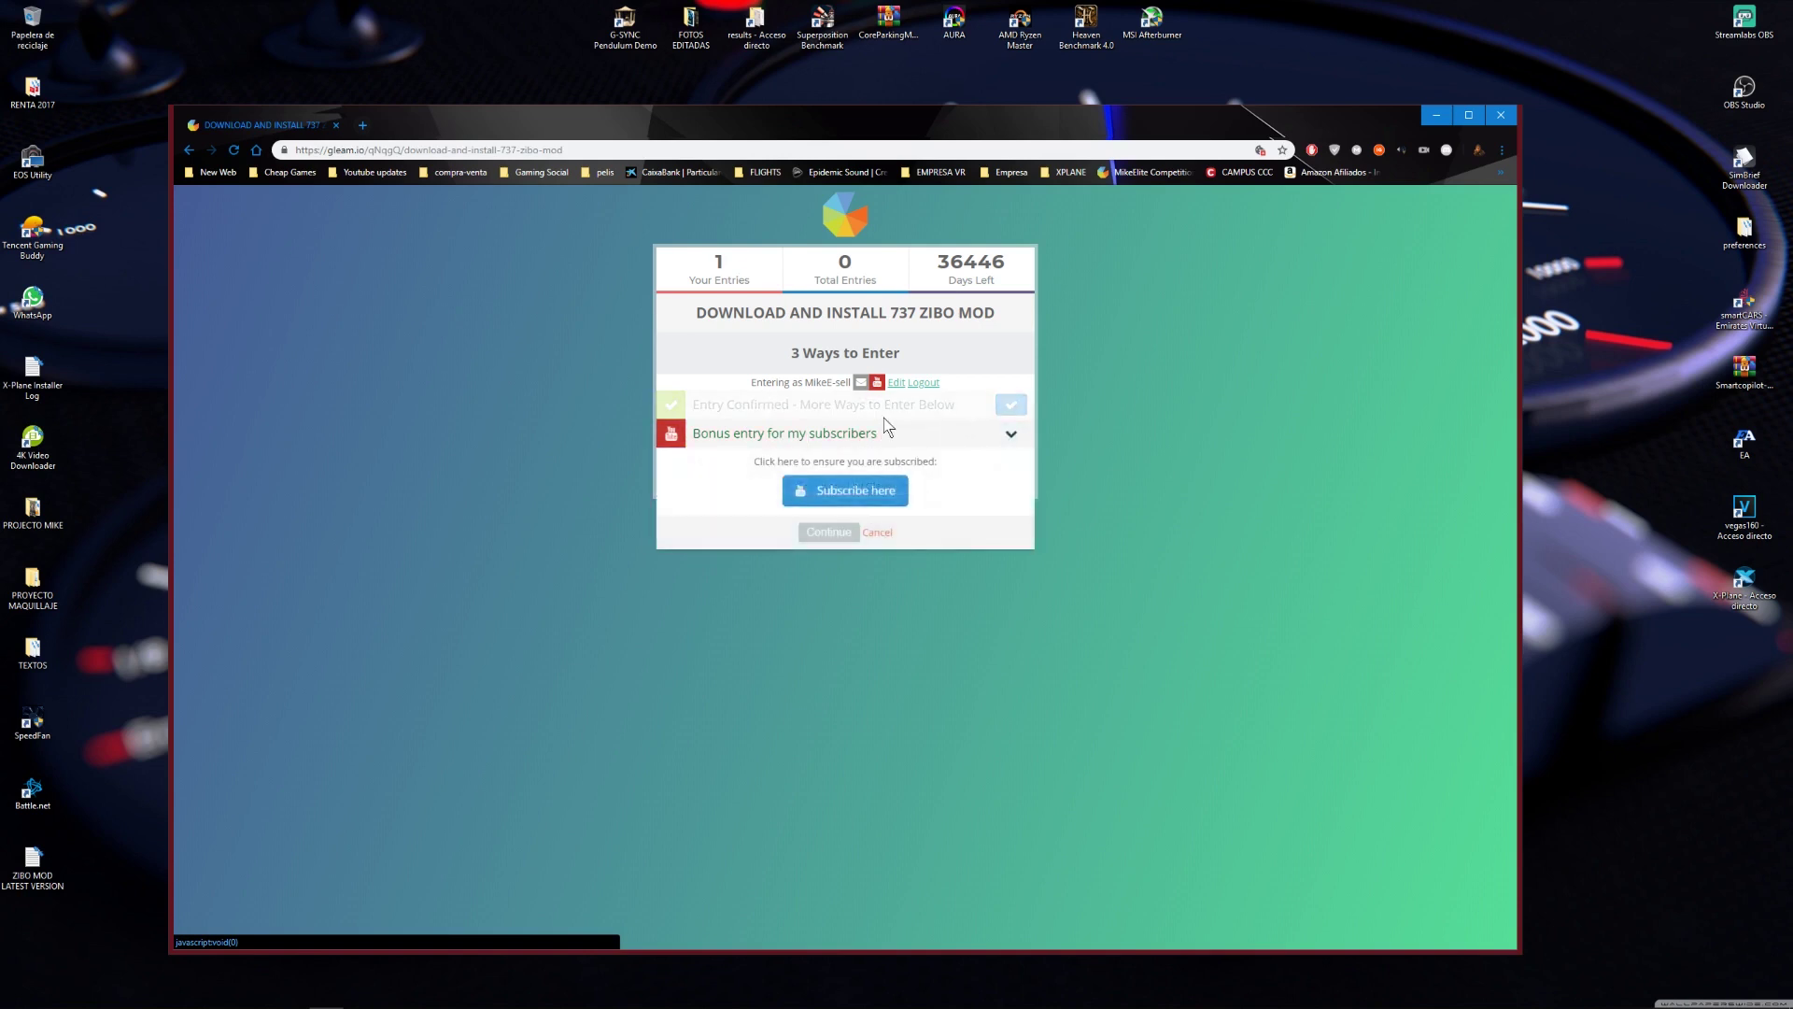
left_click(846, 490)
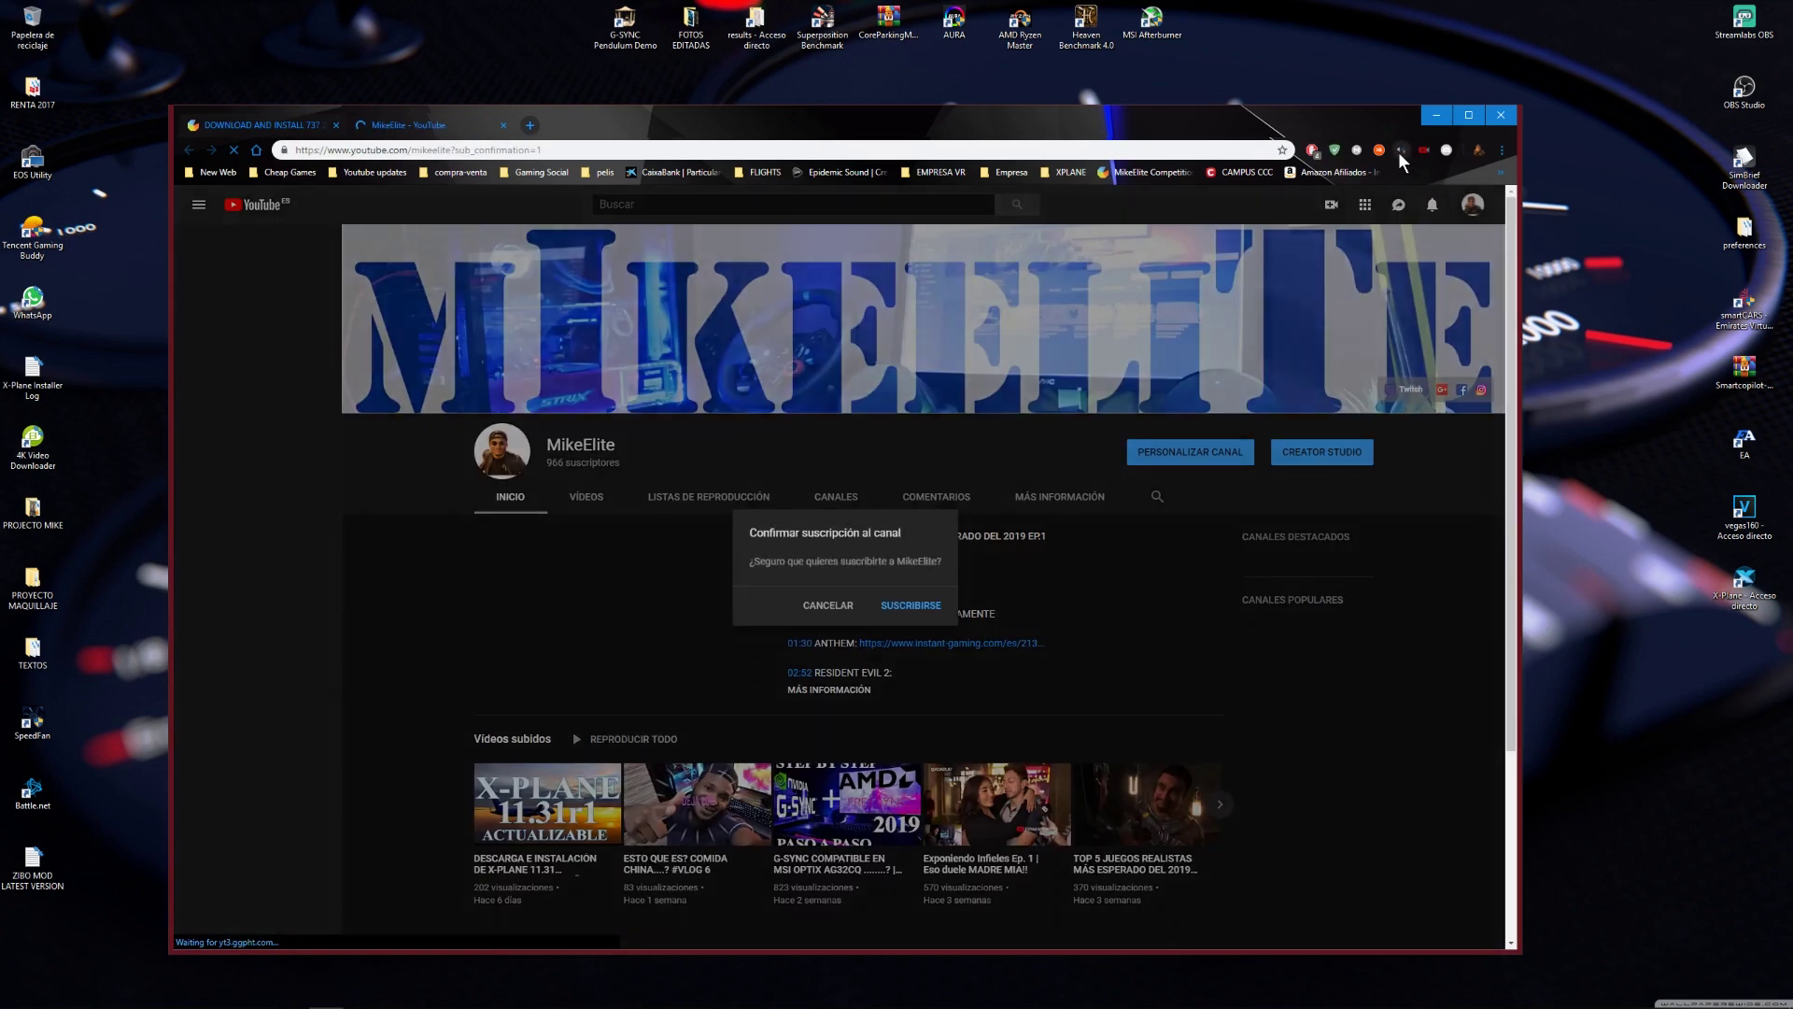
left_click(1400, 150)
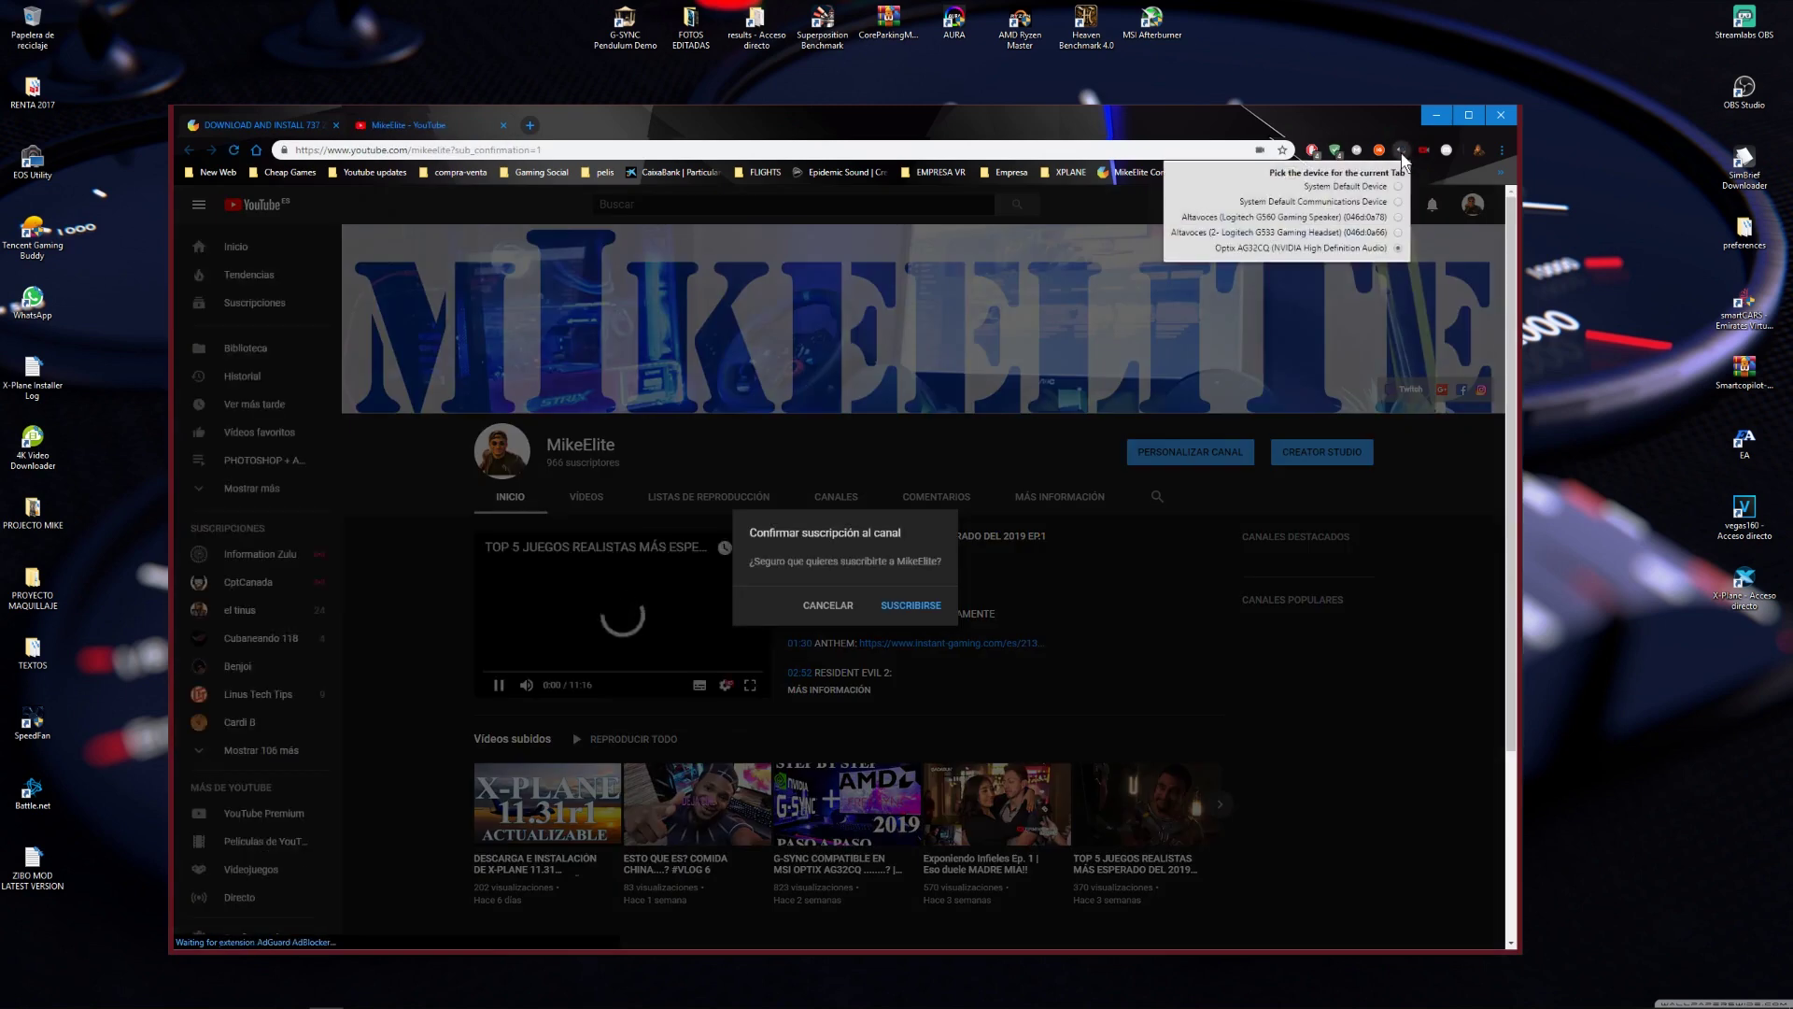
left_click(1350, 325)
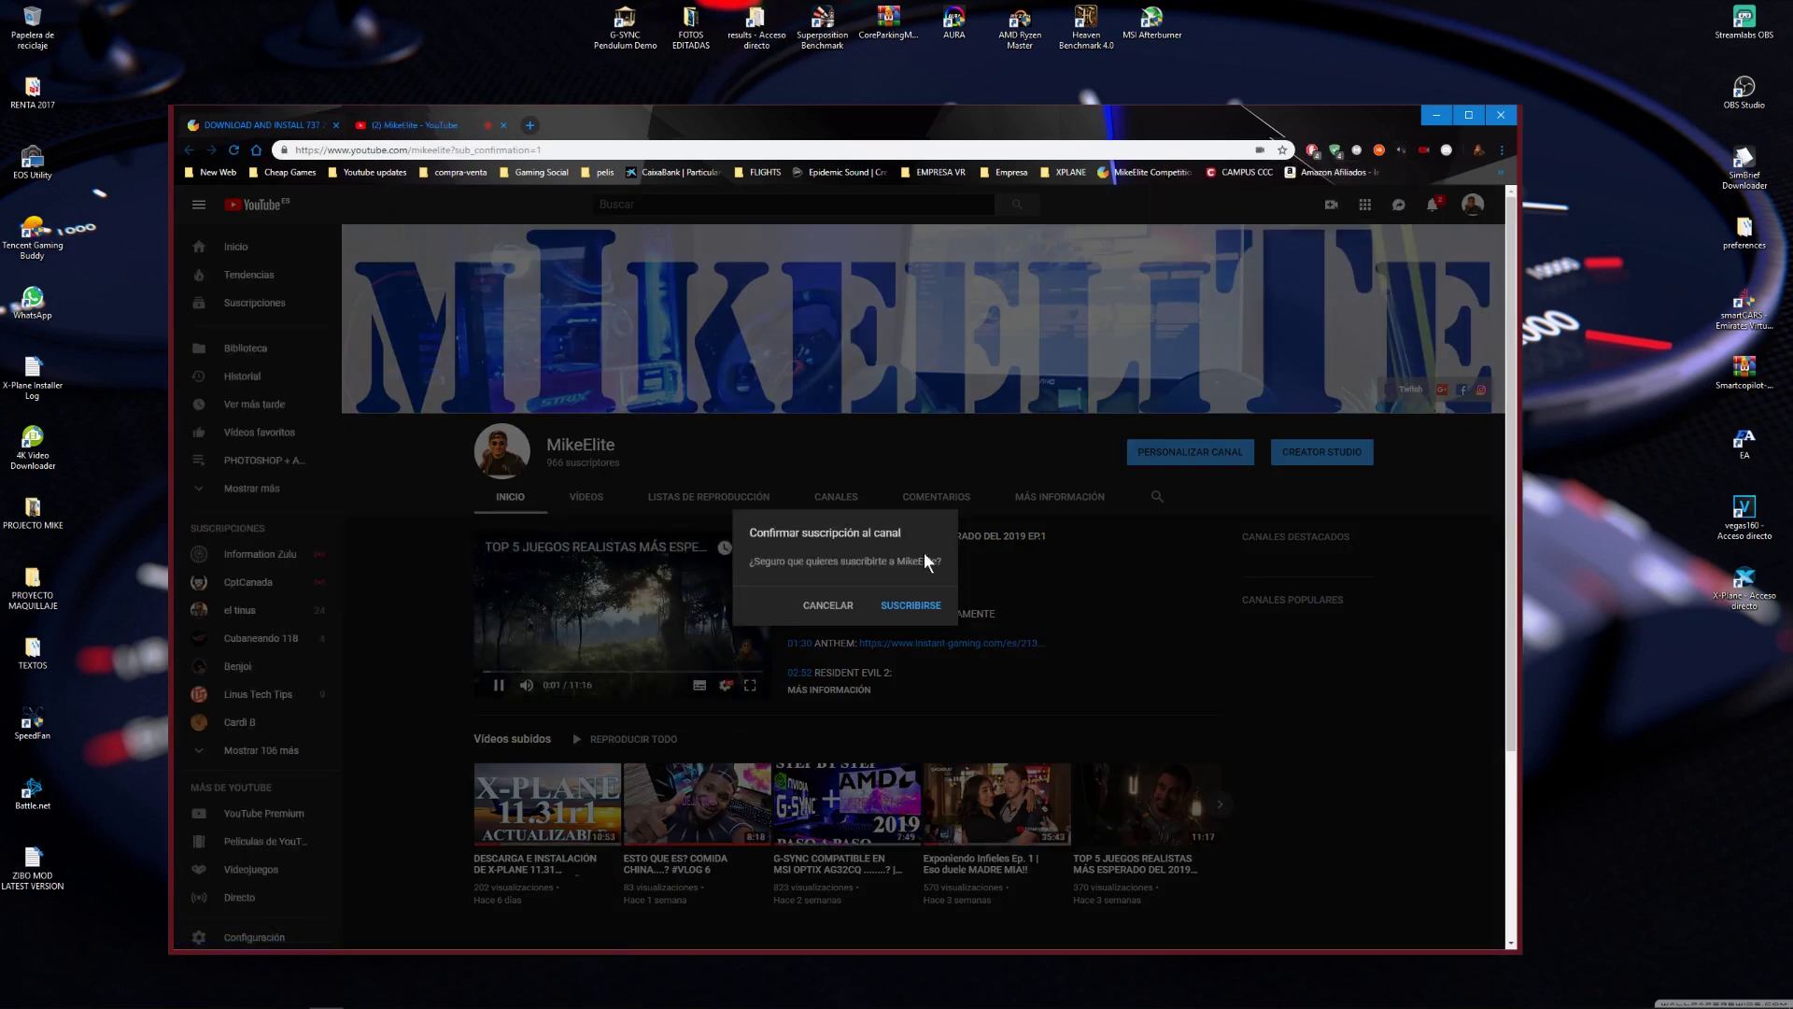
left_click(916, 607)
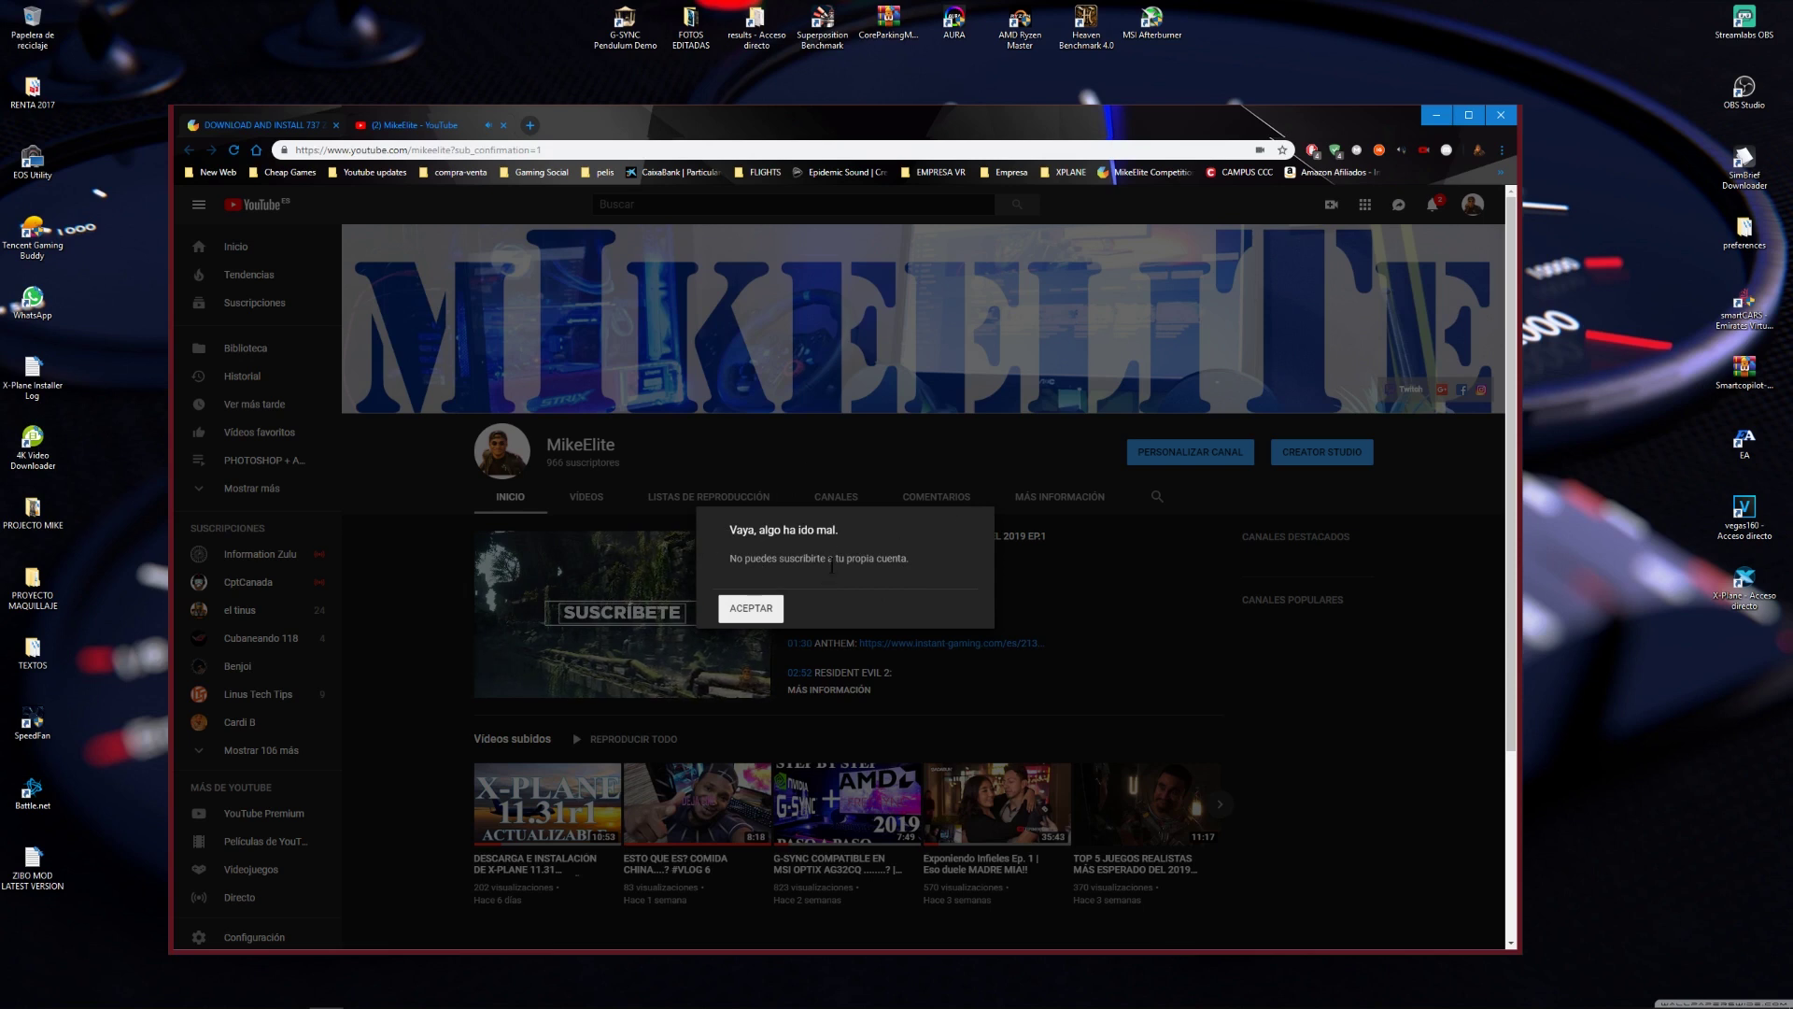
left_click(764, 611)
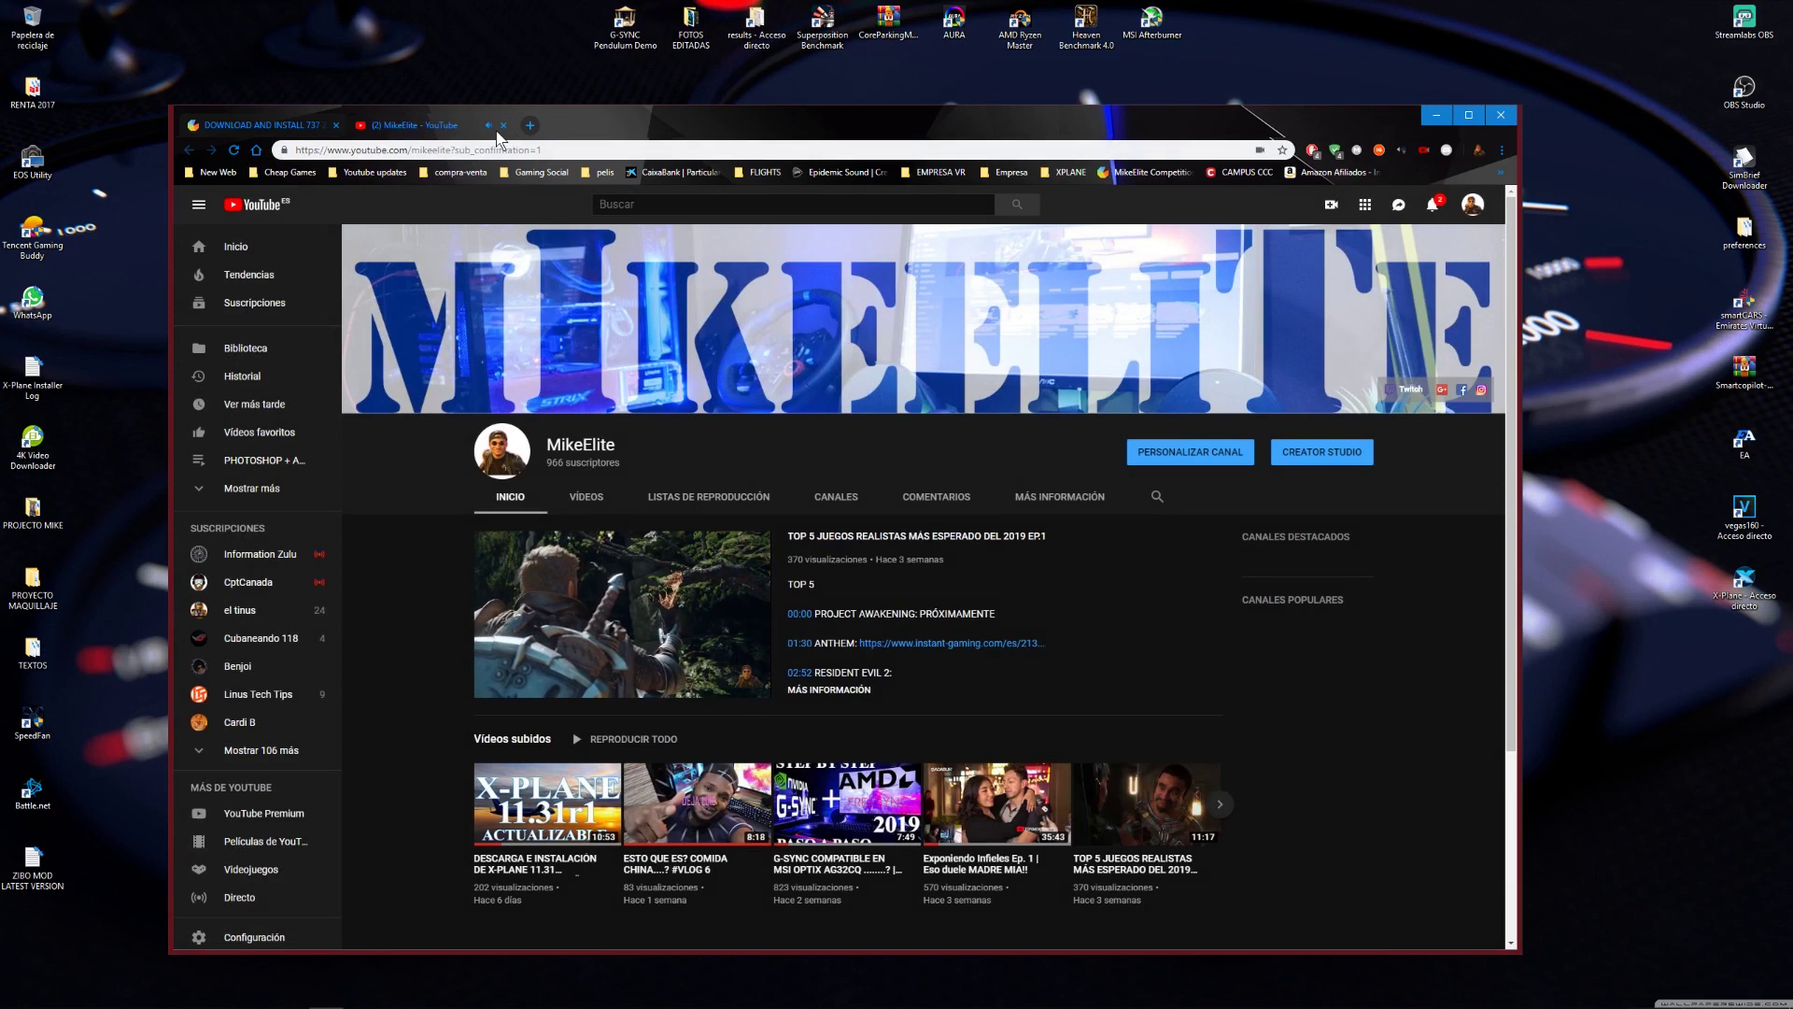
key("ctrl+w")
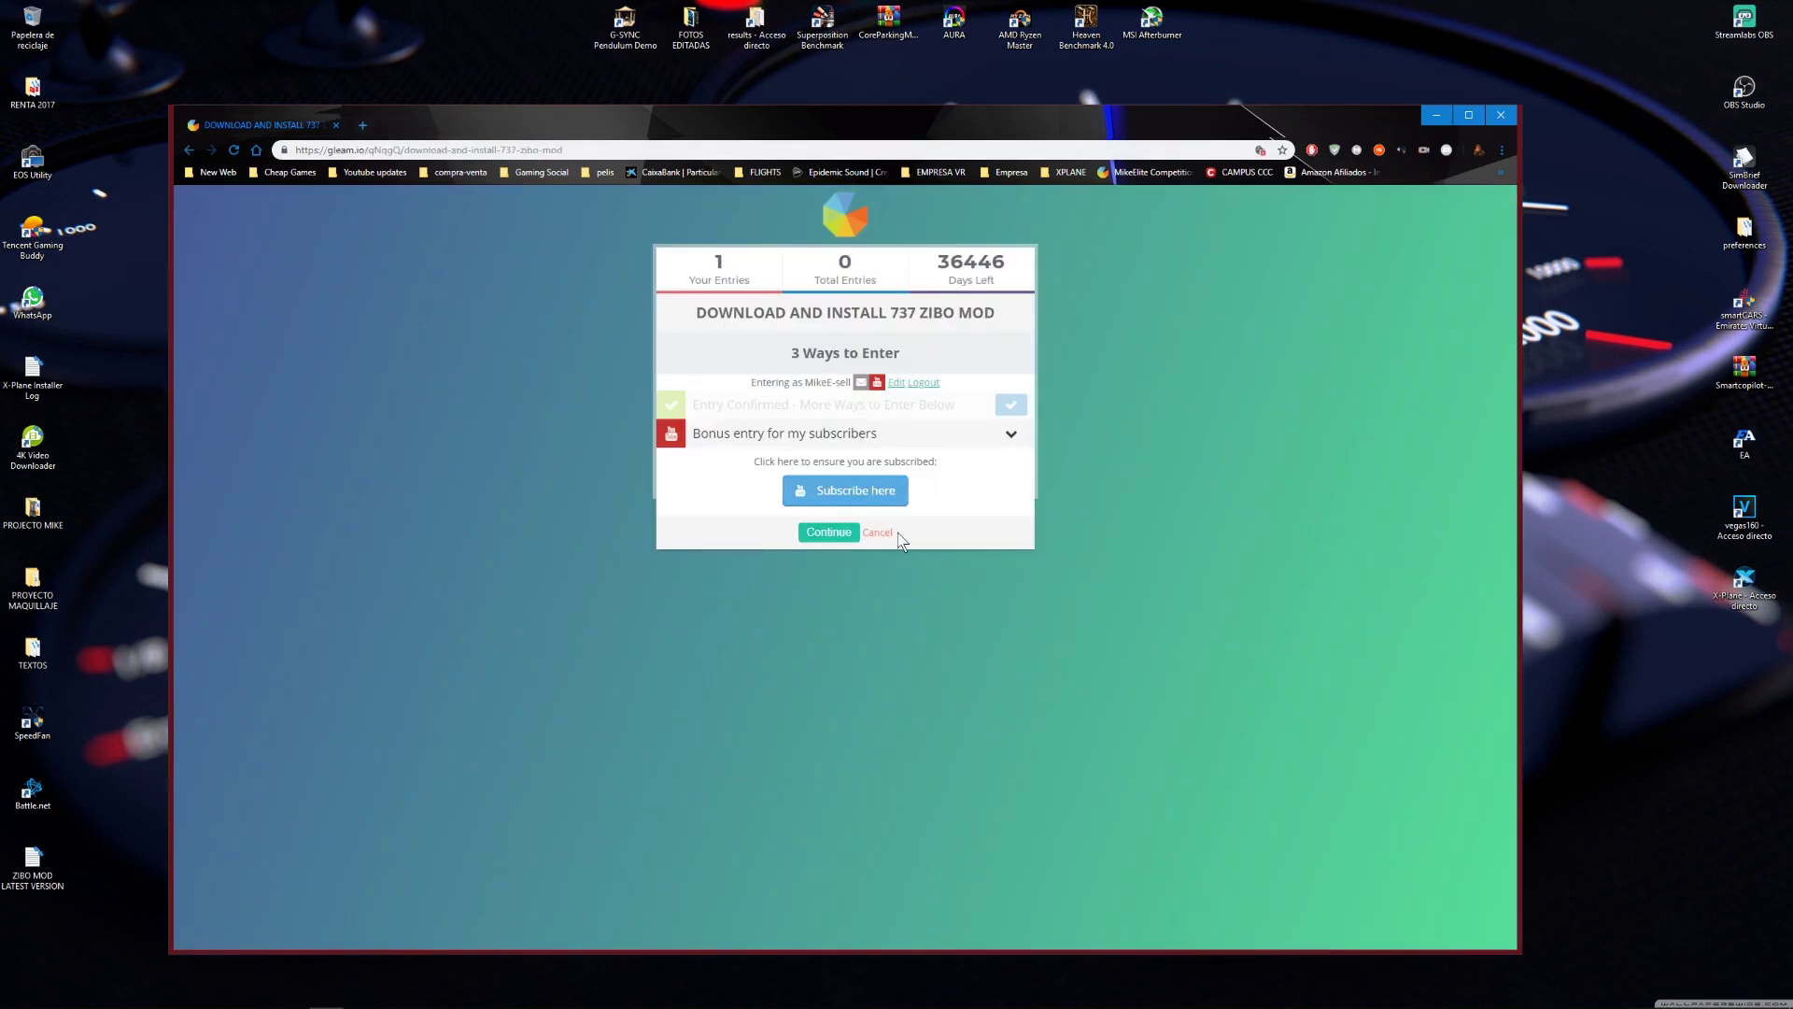
left_click(826, 532)
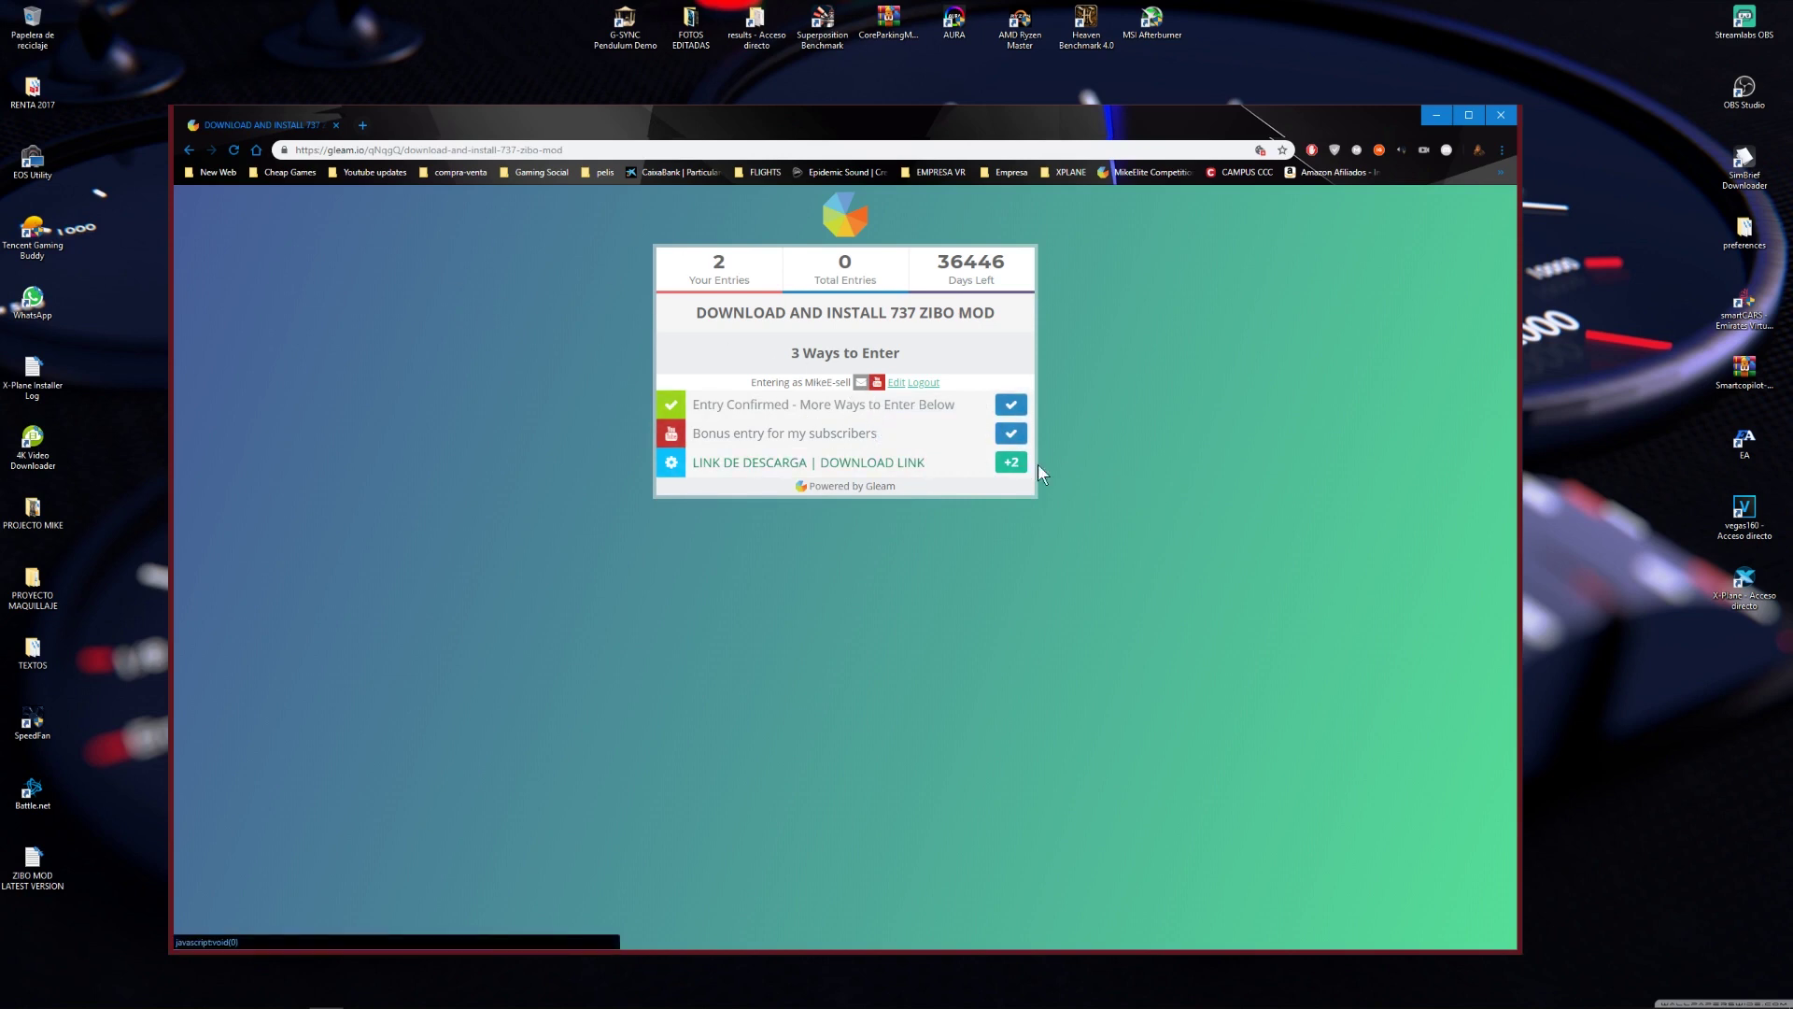
left_click(843, 463)
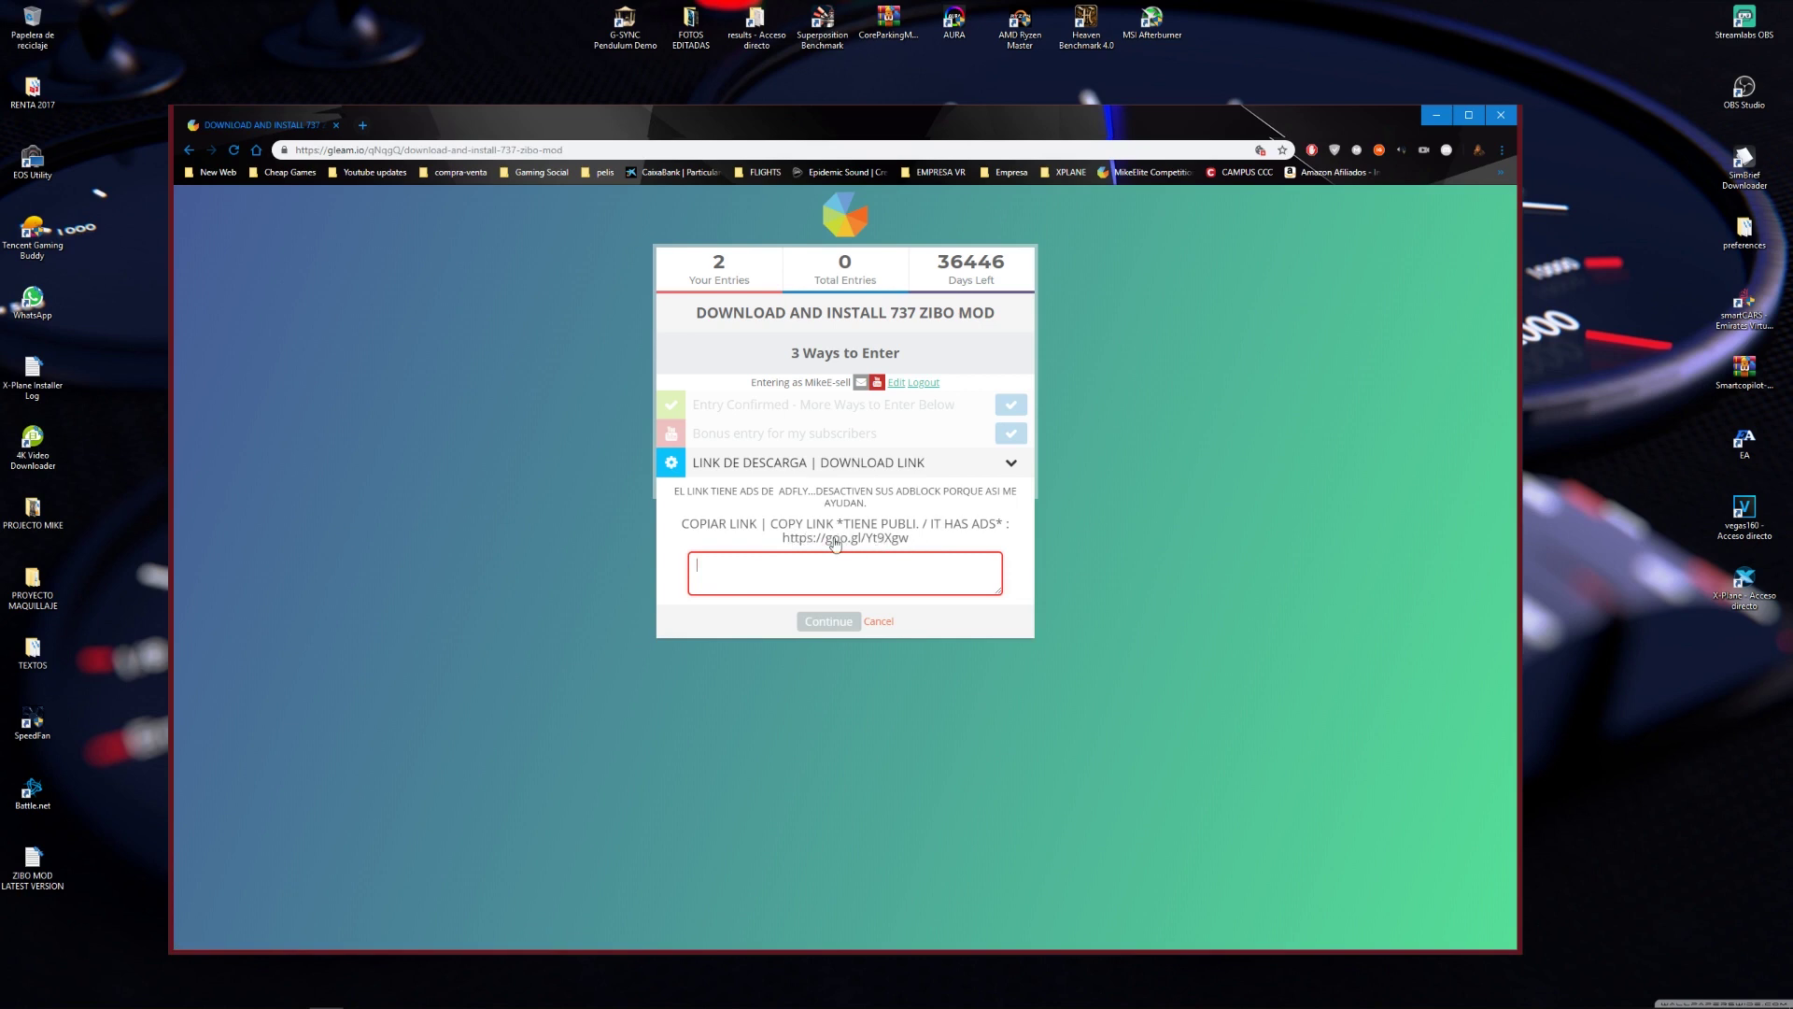
left_click_drag(930, 542, 780, 542)
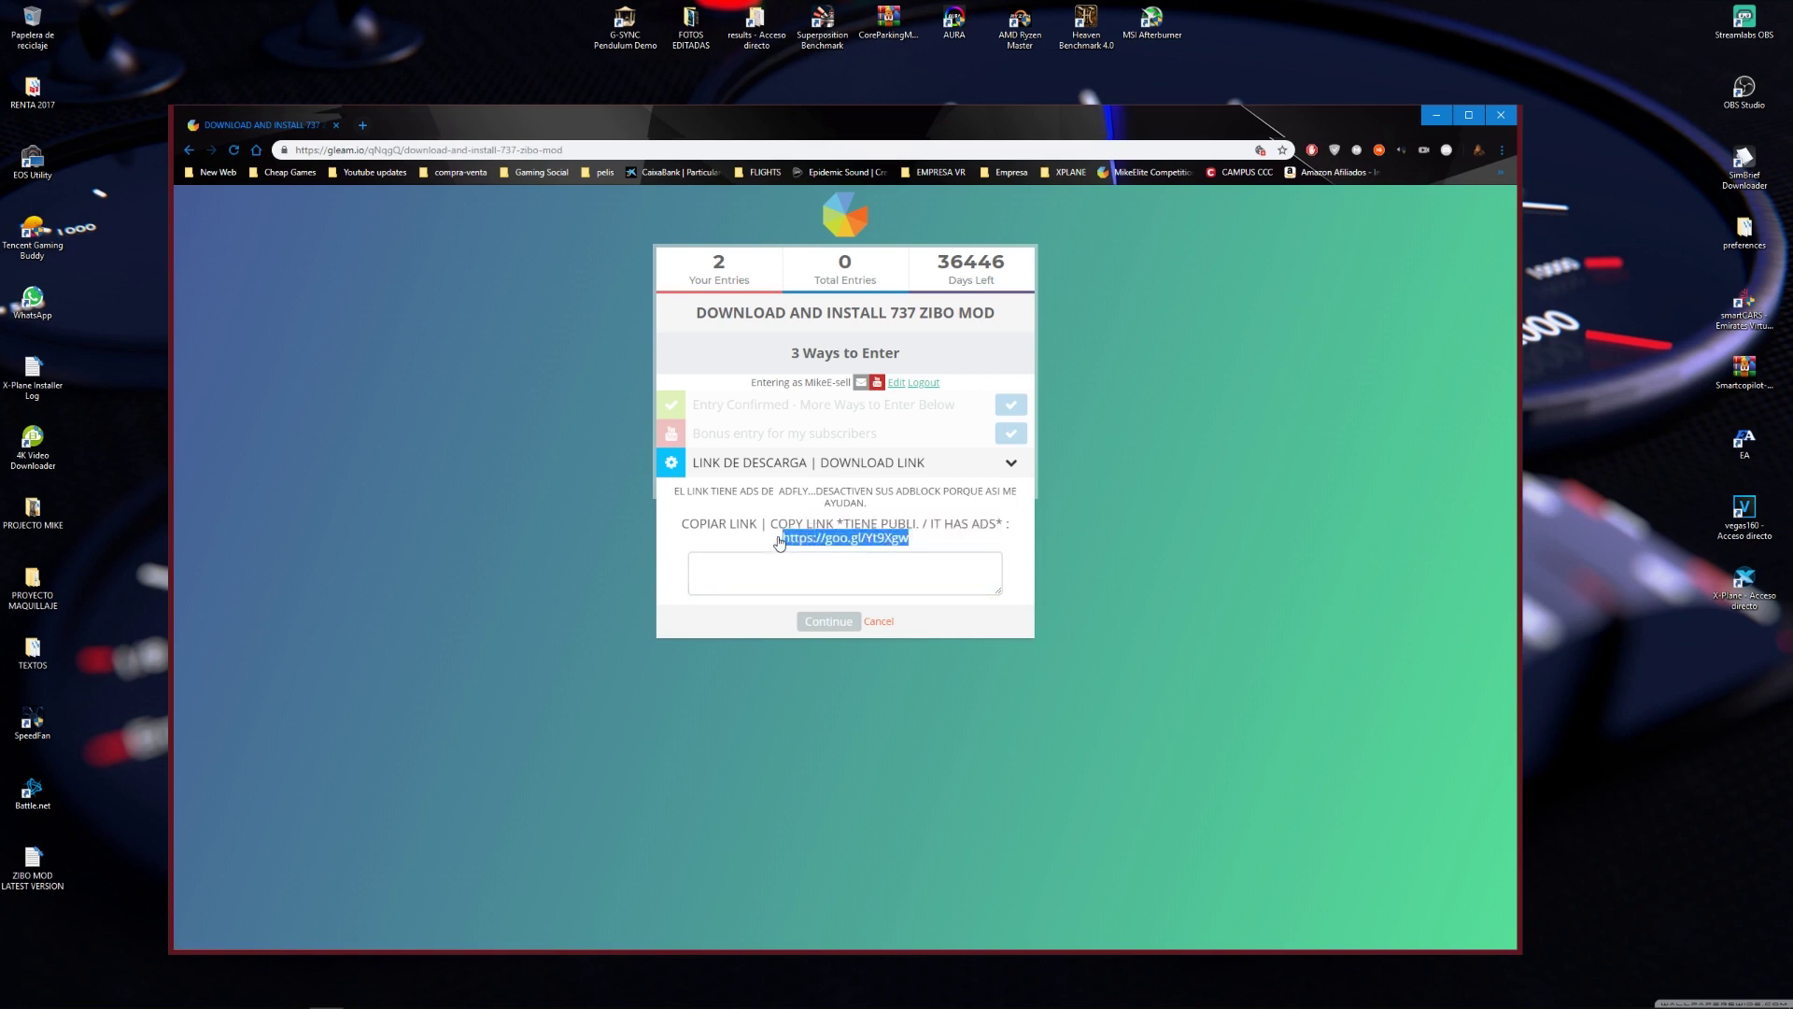
left_click(863, 577)
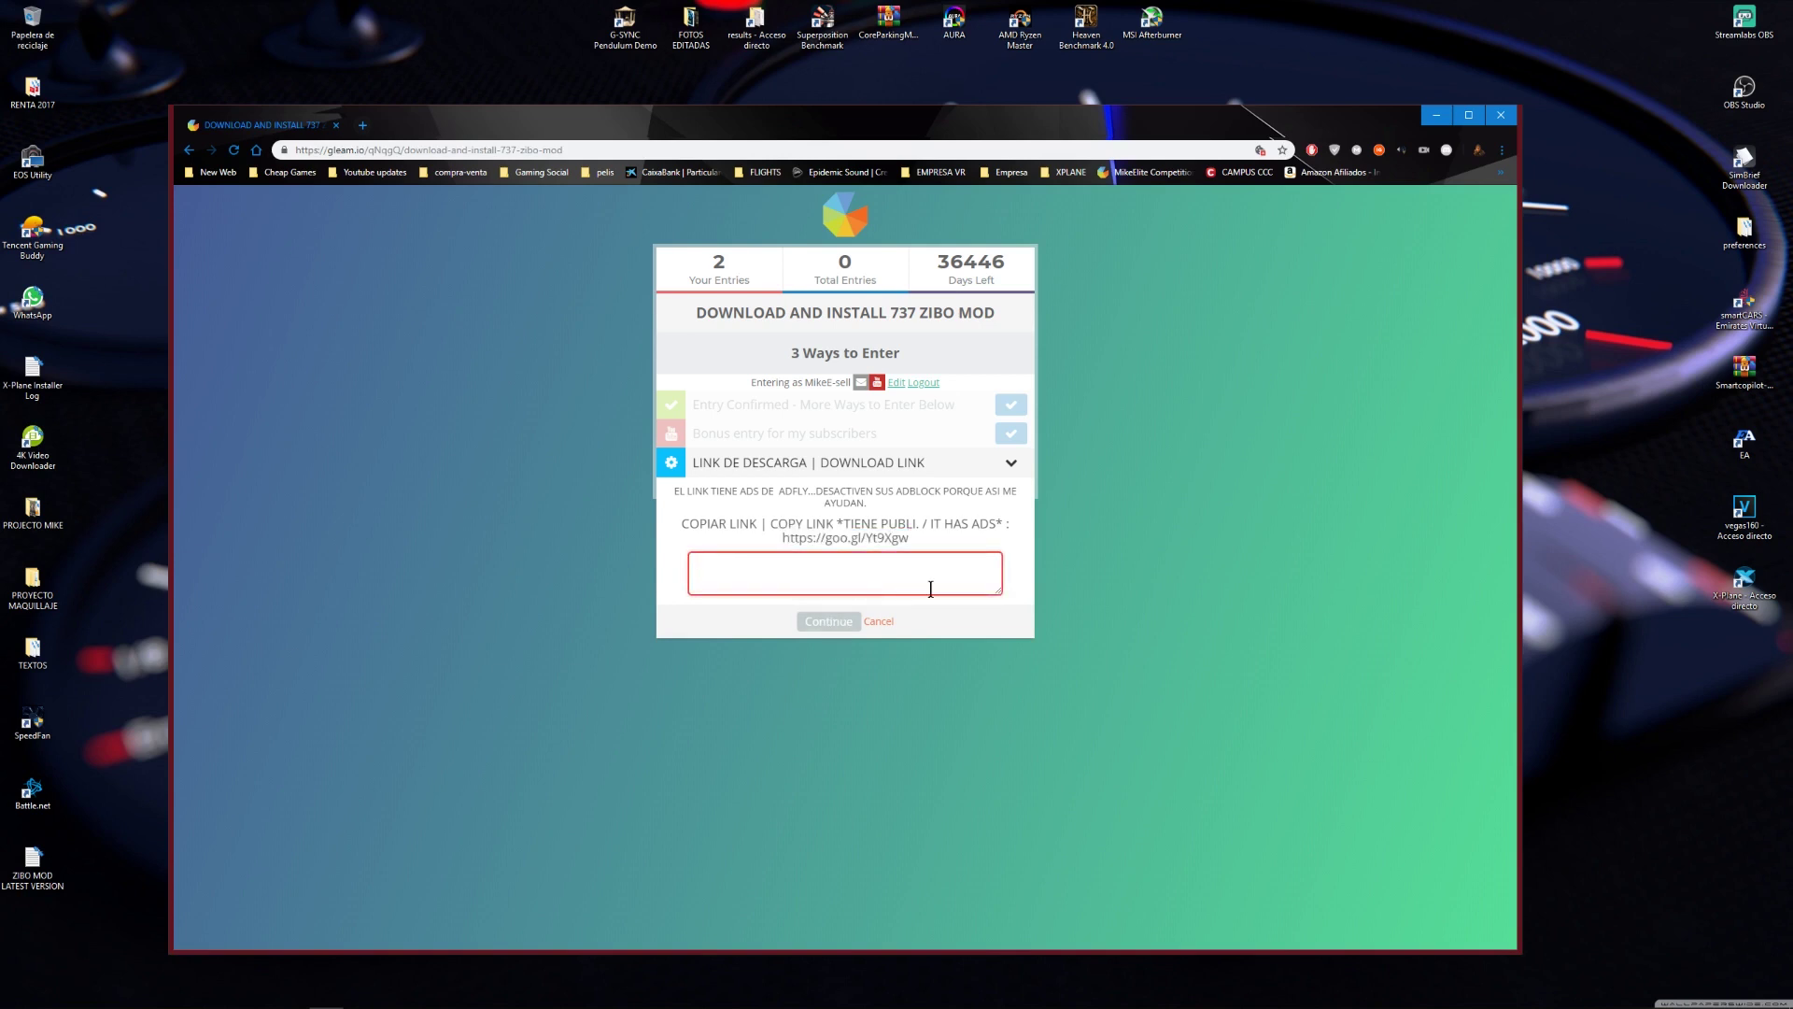
type("THANK")
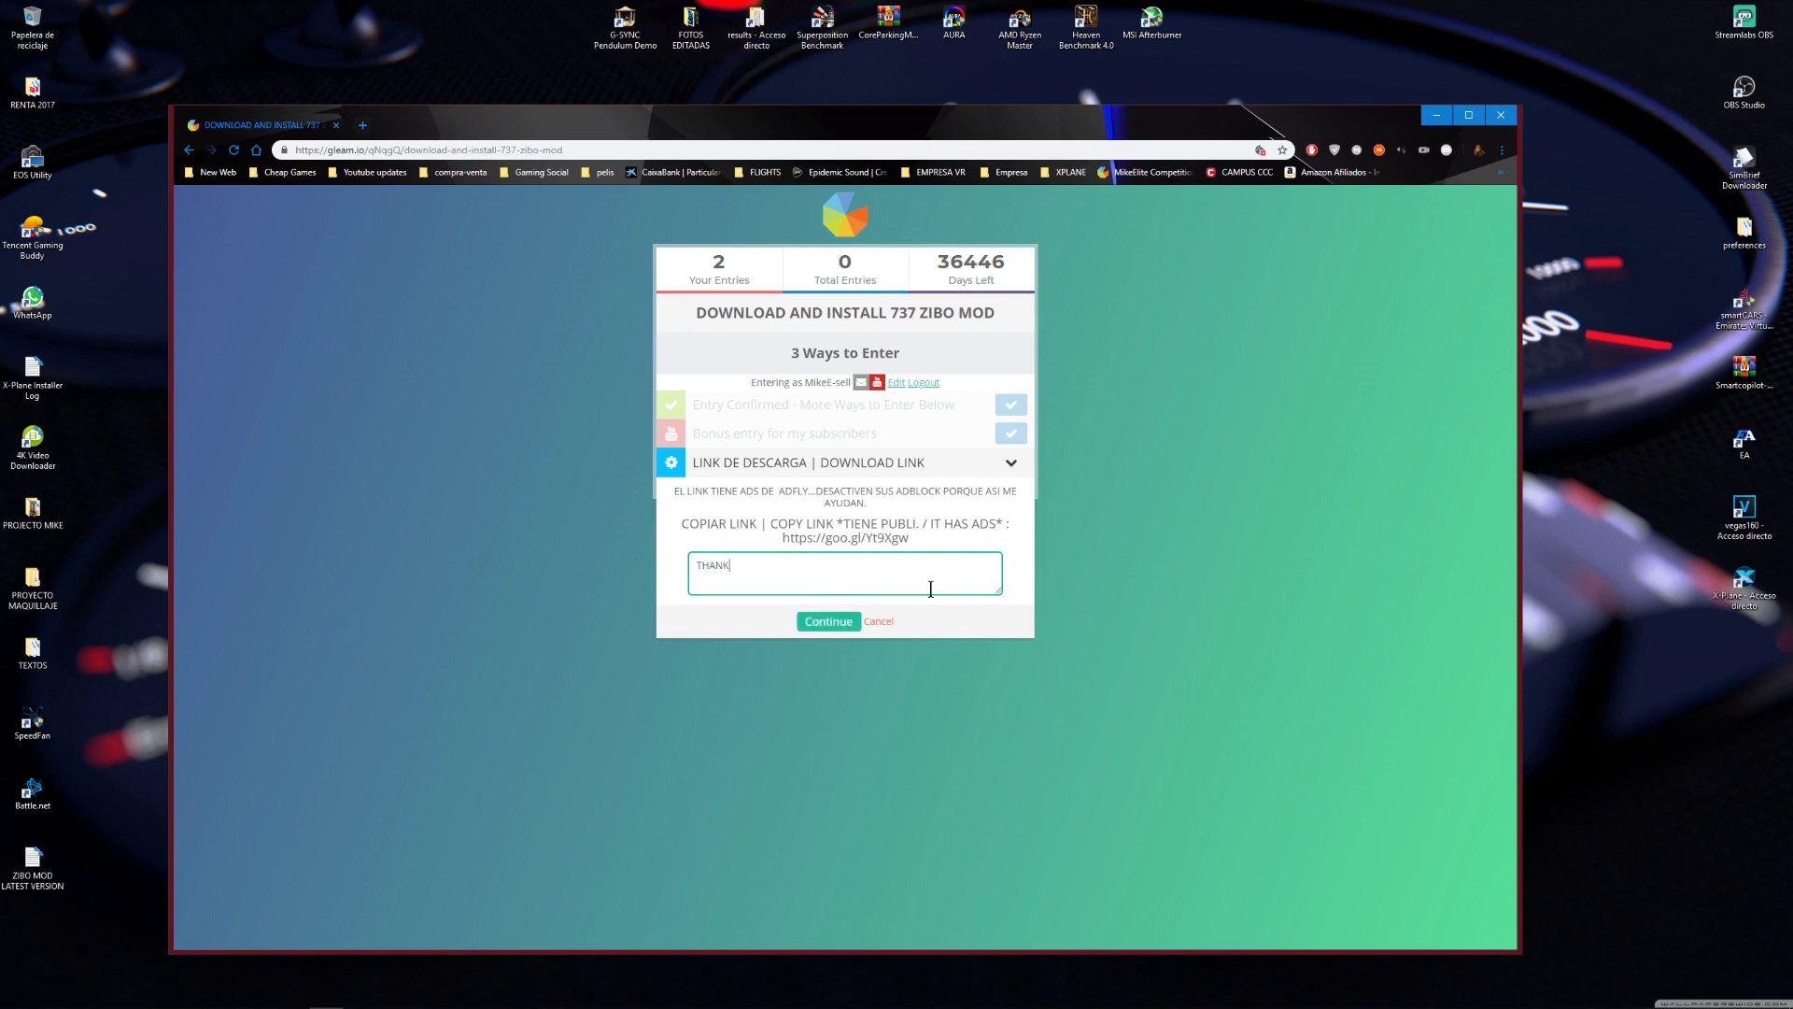
left_click(828, 621)
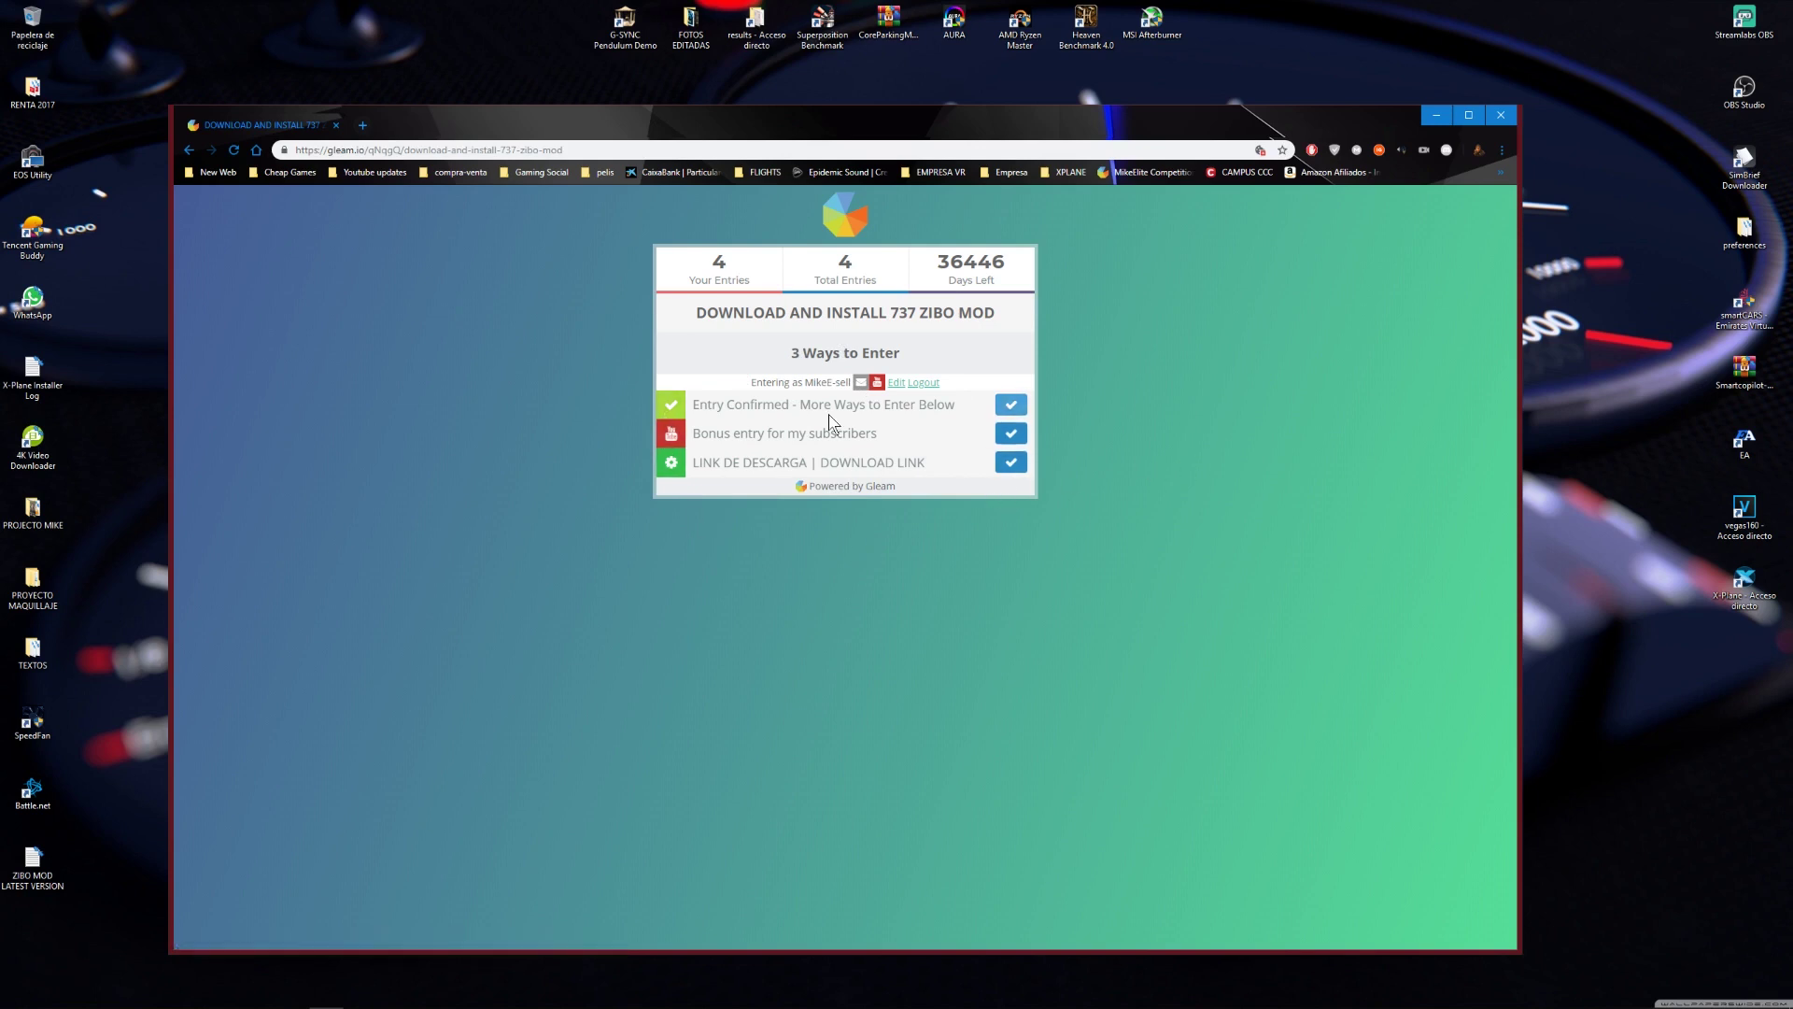
Load the copied download link in a new browser tab and close the HD Streaming advertising tab.
left_click(363, 125)
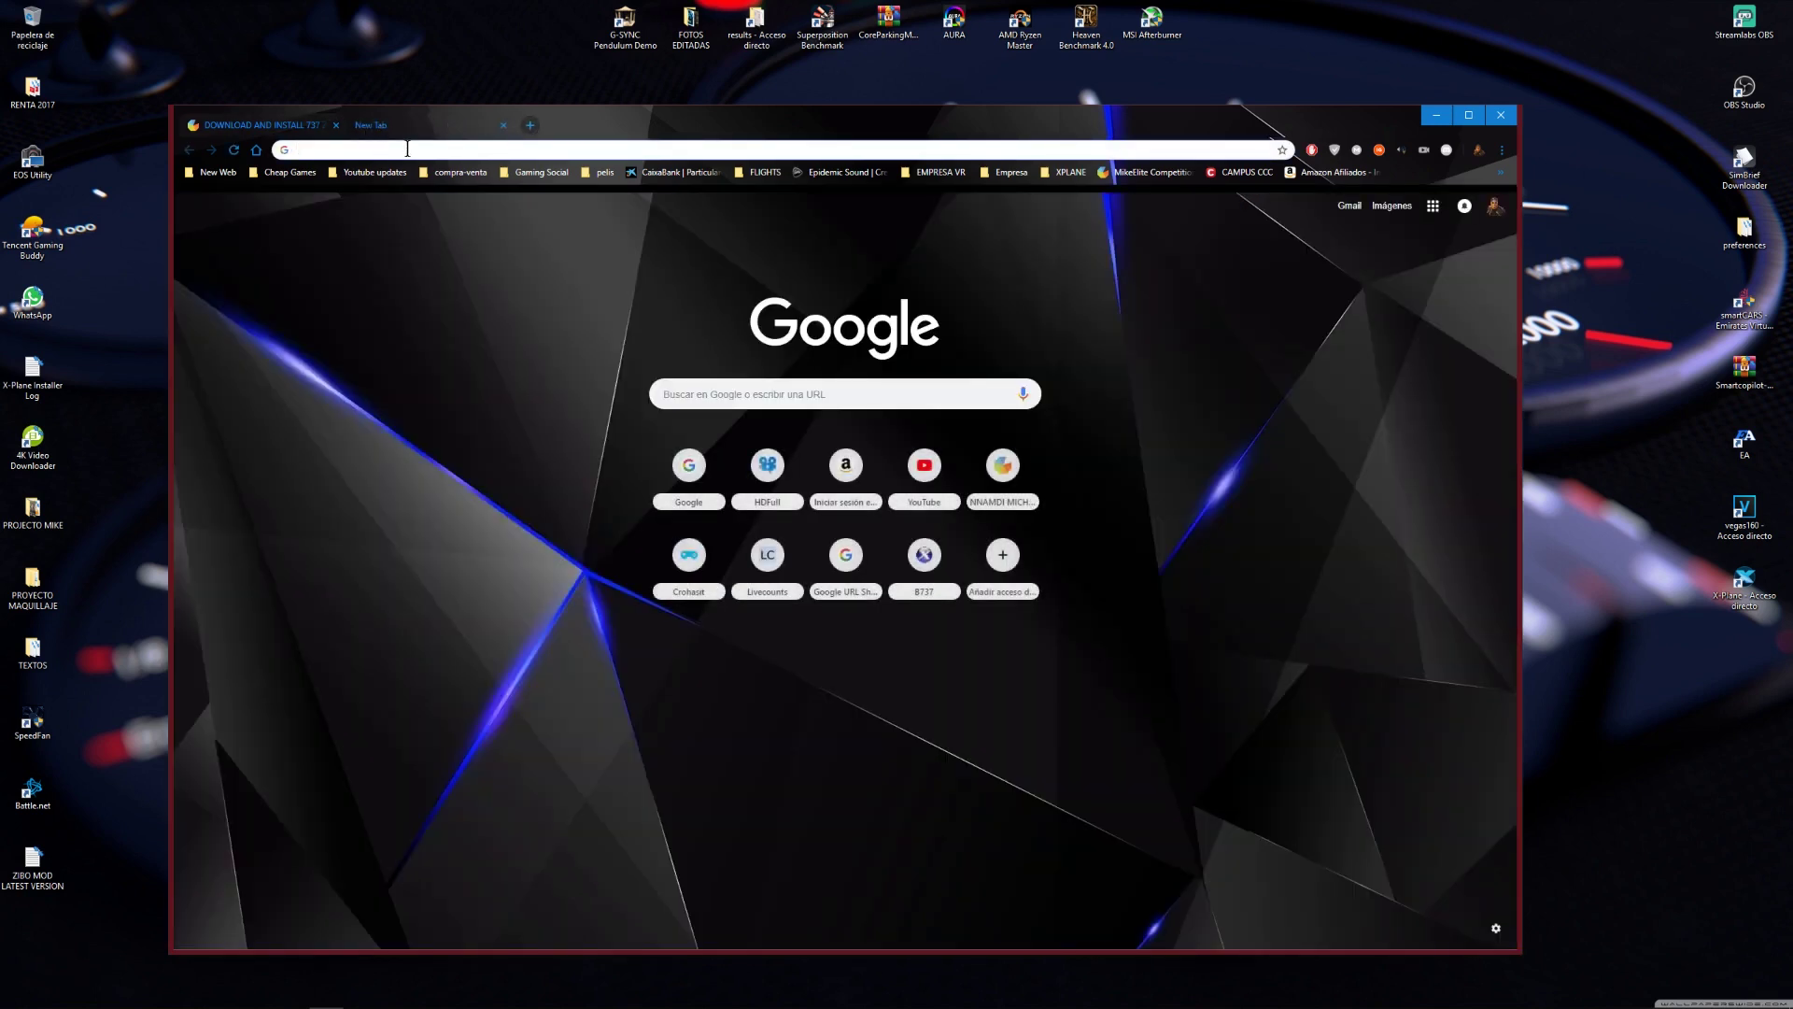
right_click(408, 150)
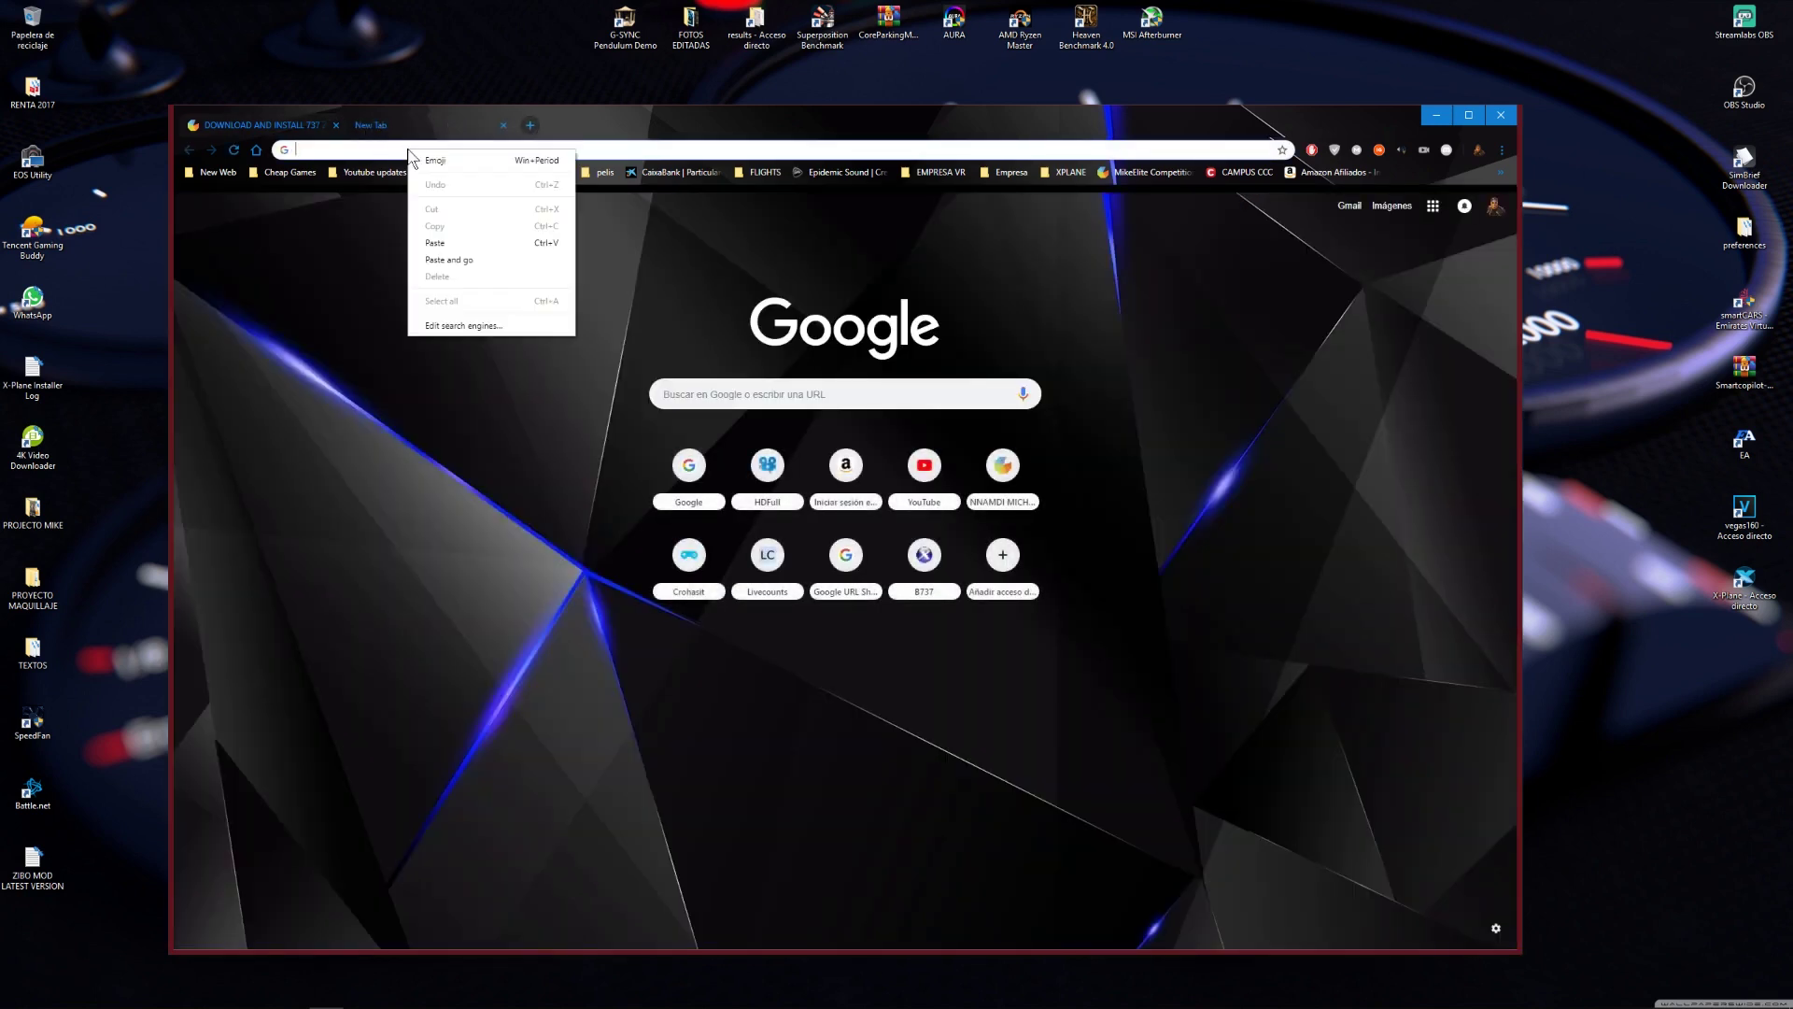
left_click(462, 266)
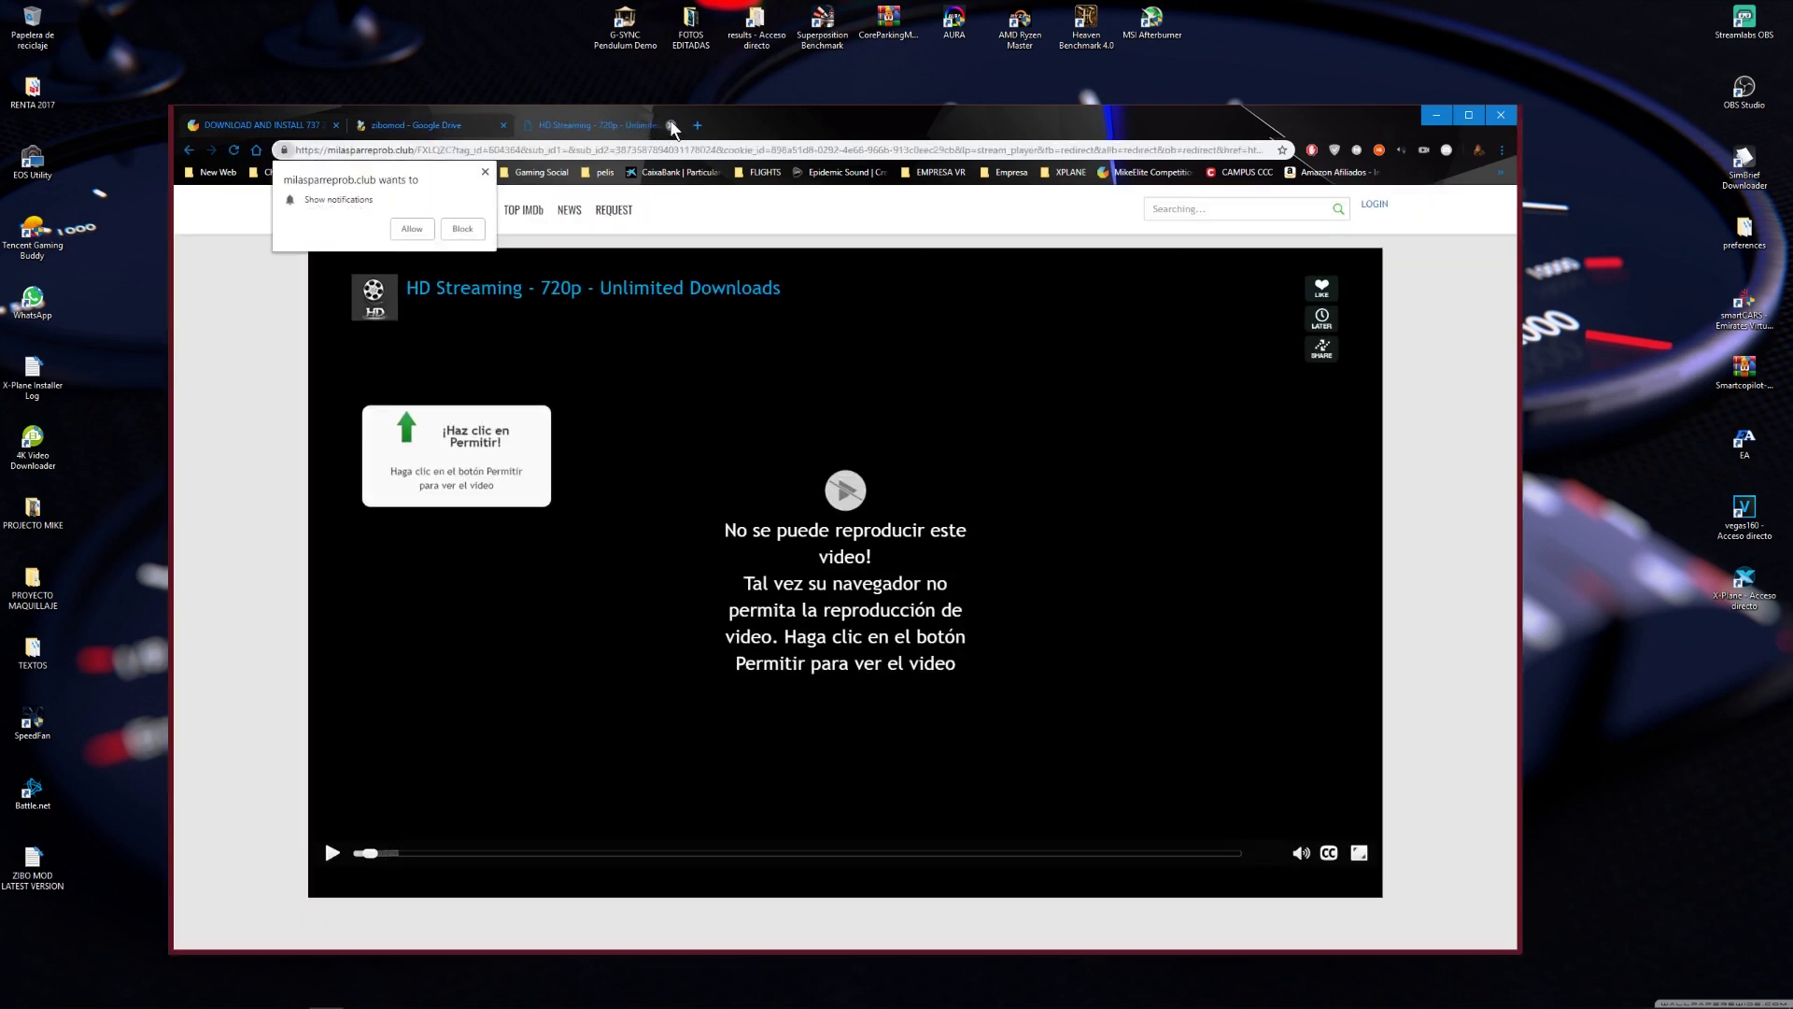
left_click(672, 125)
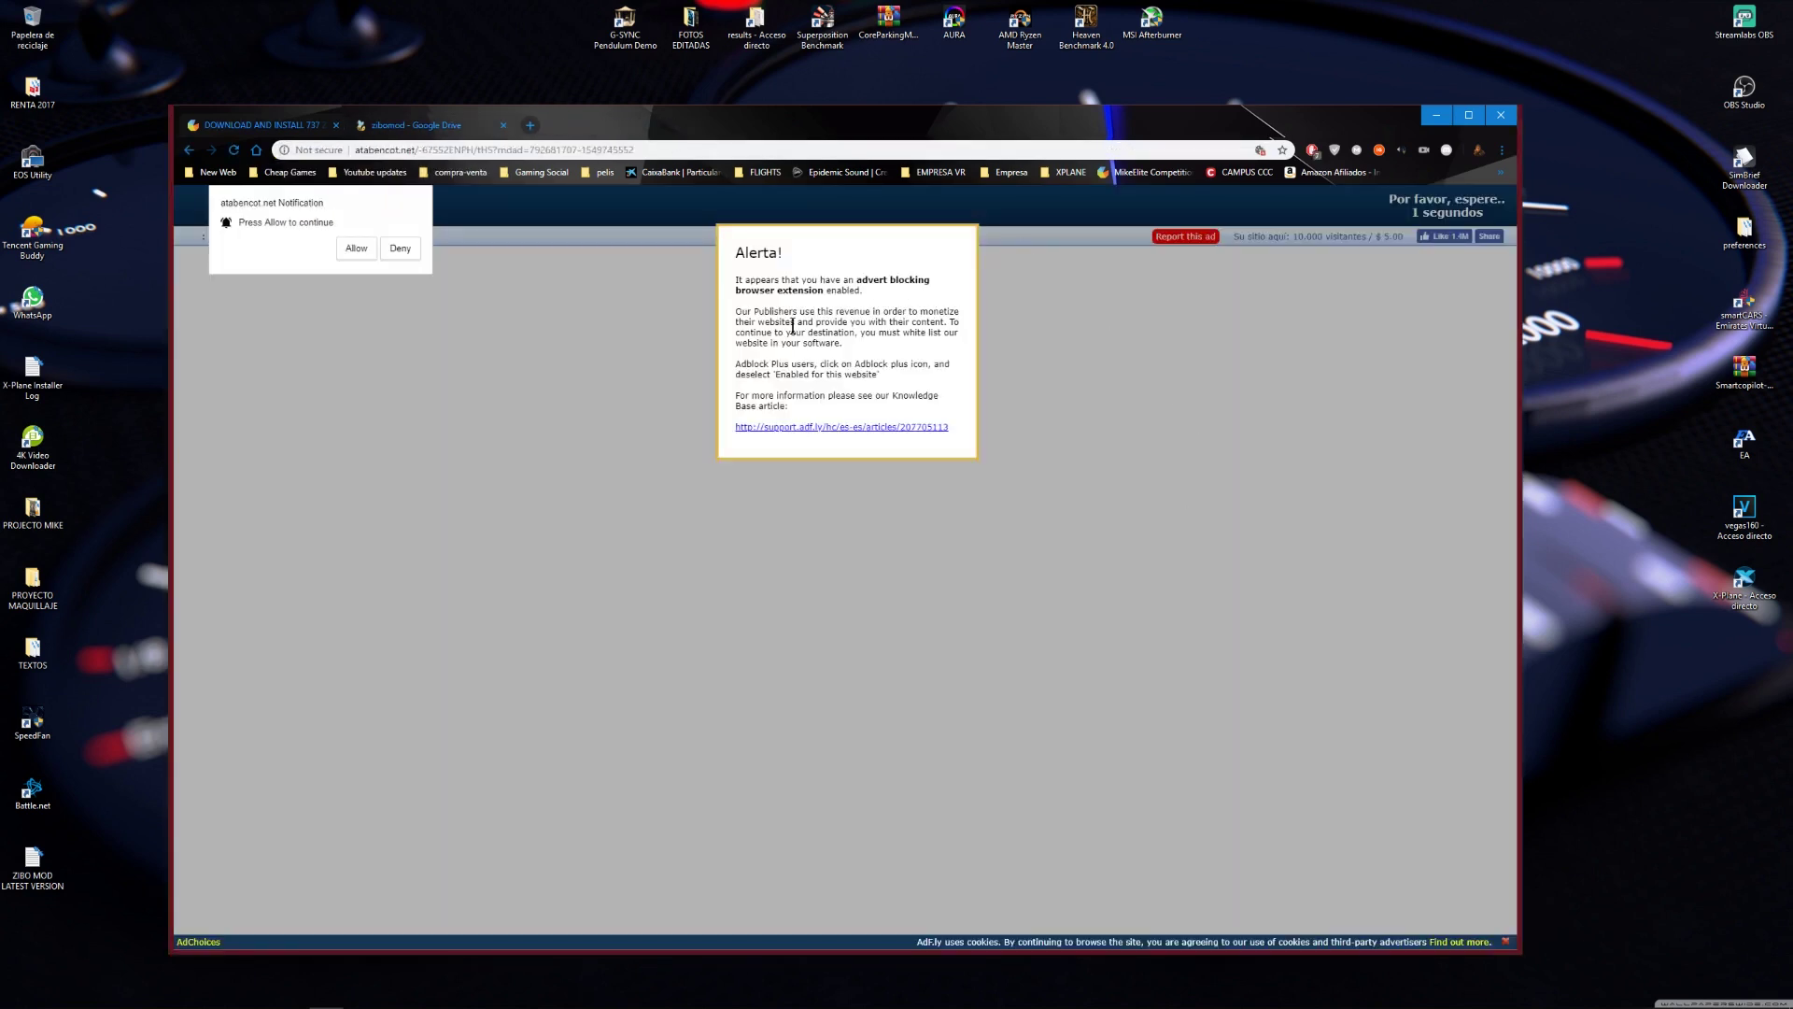
Pause AdBlock on all sites and reload the ad-supported link page.
left_click(1313, 152)
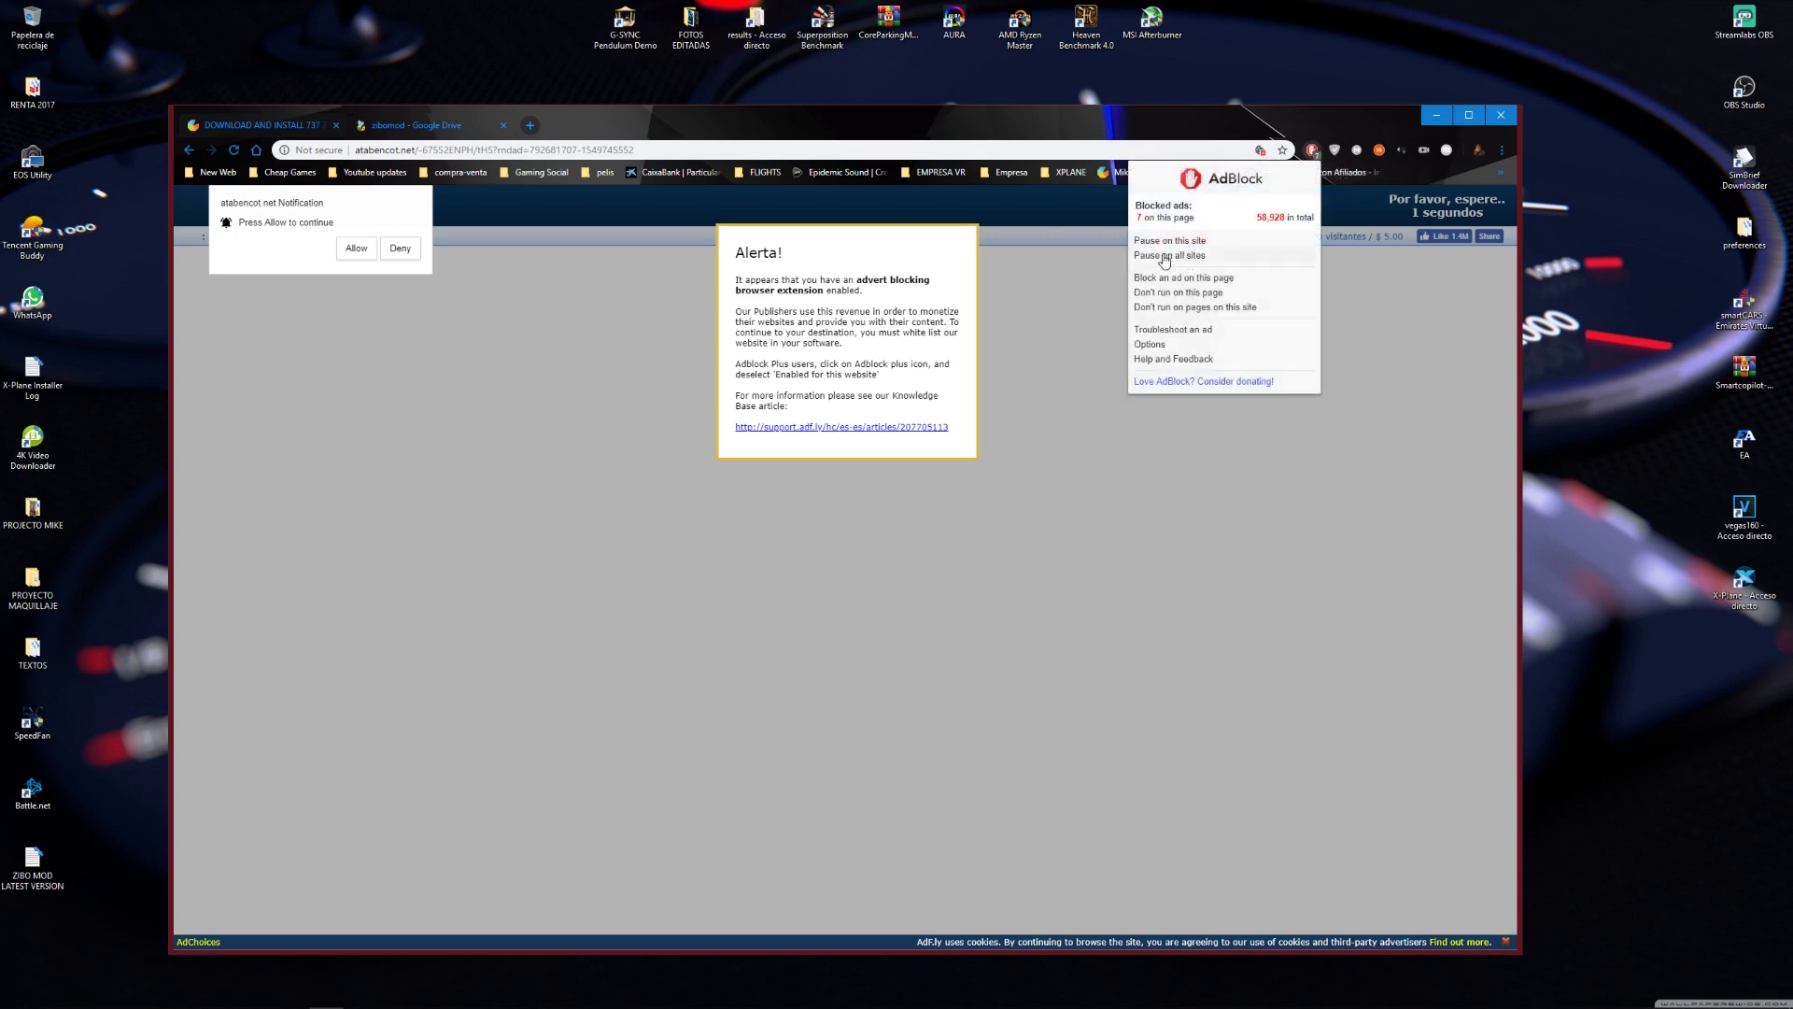
left_click_drag(1147, 256, 1214, 264)
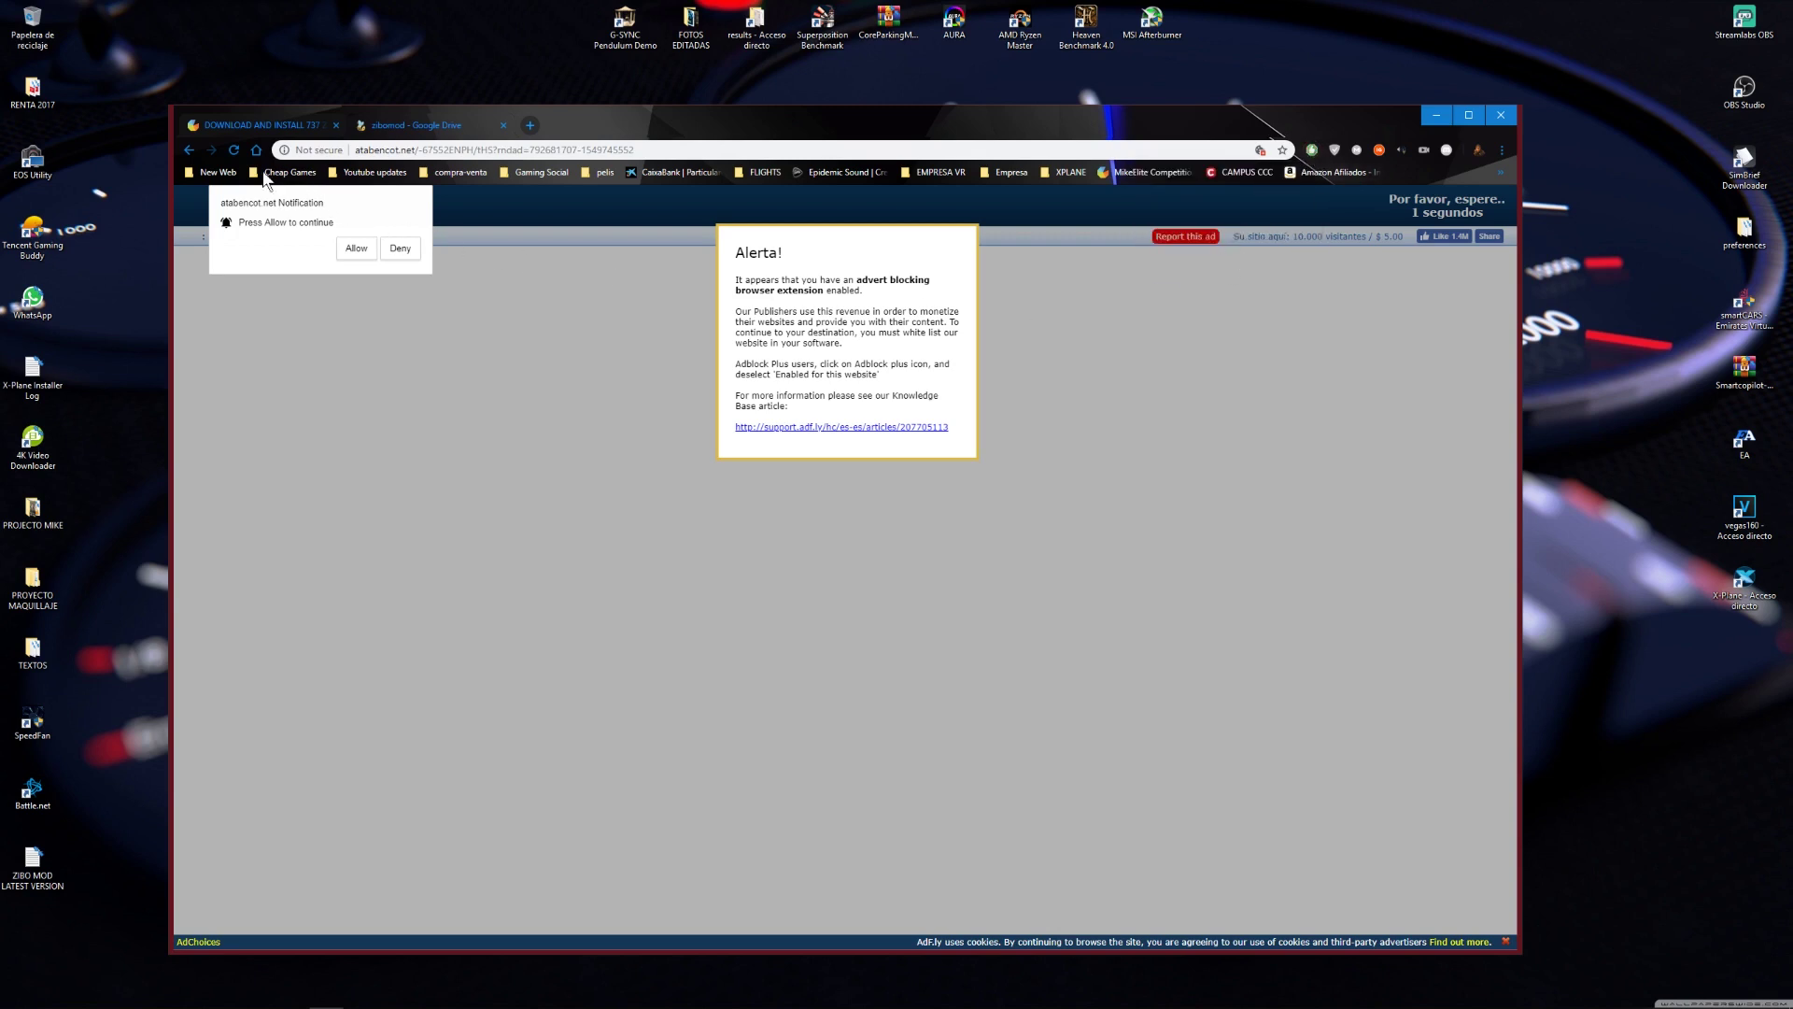
left_click(233, 150)
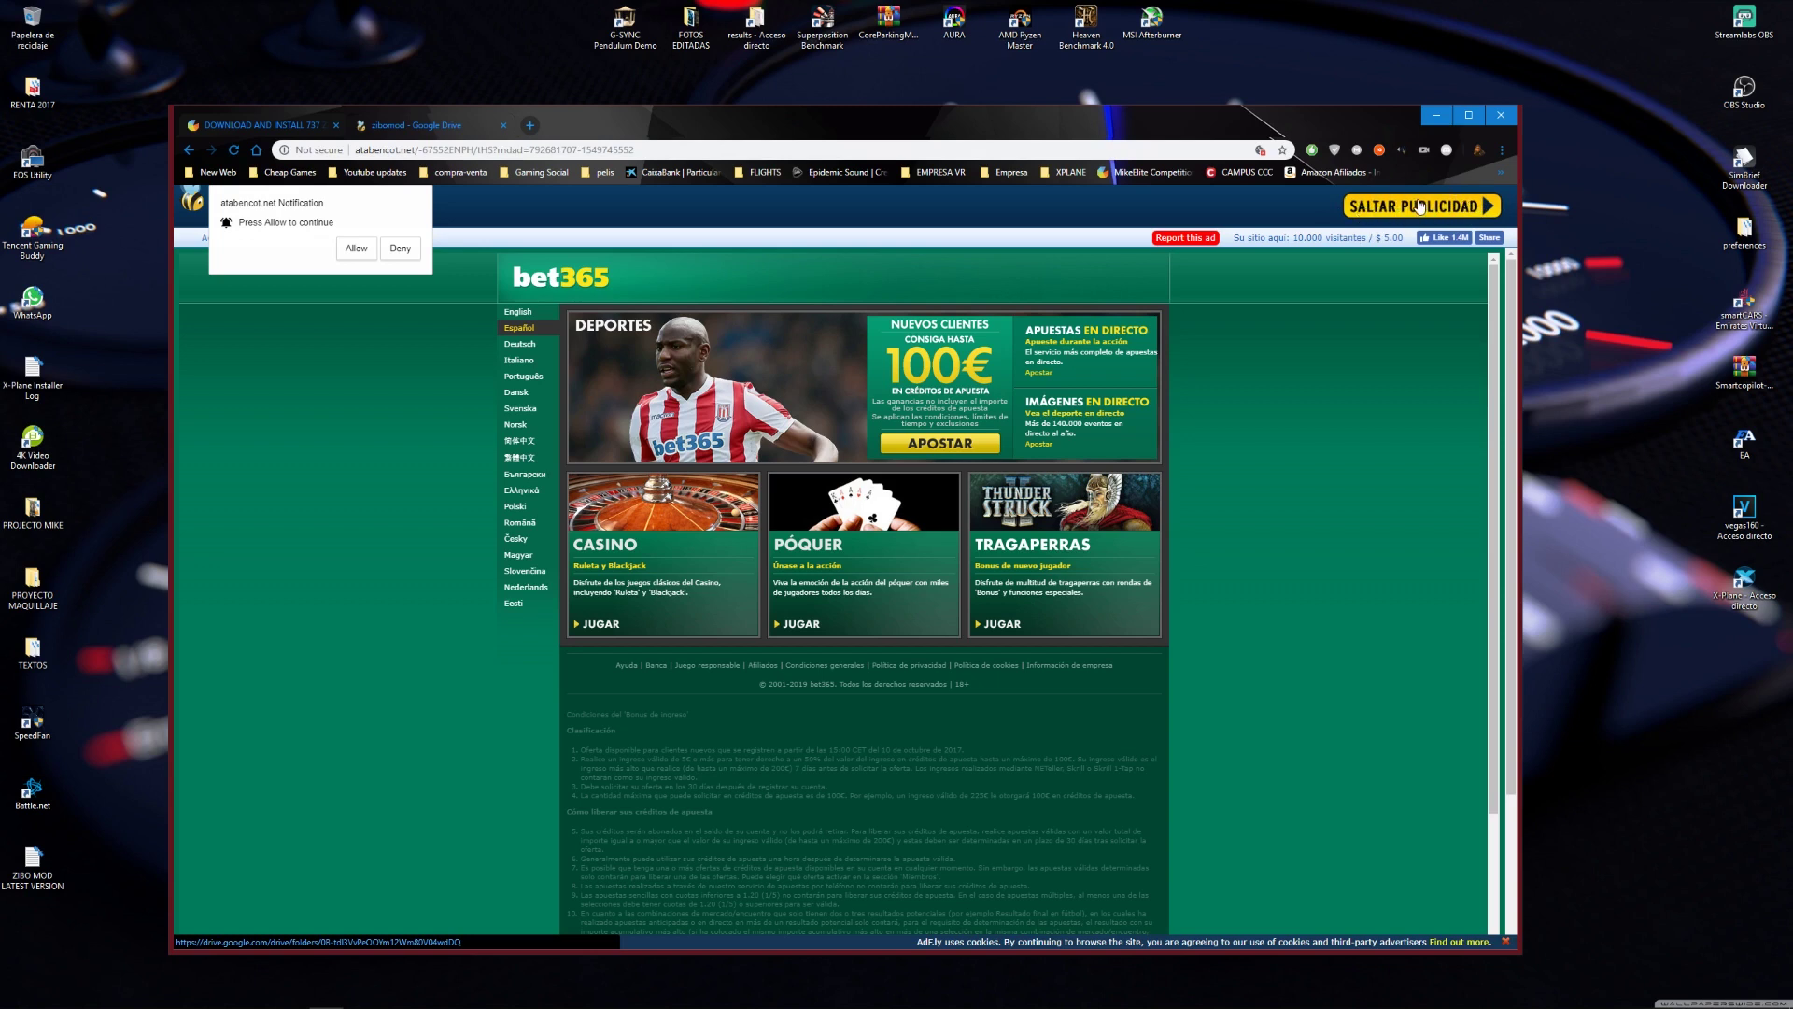
Skip the advertisement to reach the zibomod folder, close the extra tabs and return to the DOWNLOAD LINK entry.
left_click(1419, 206)
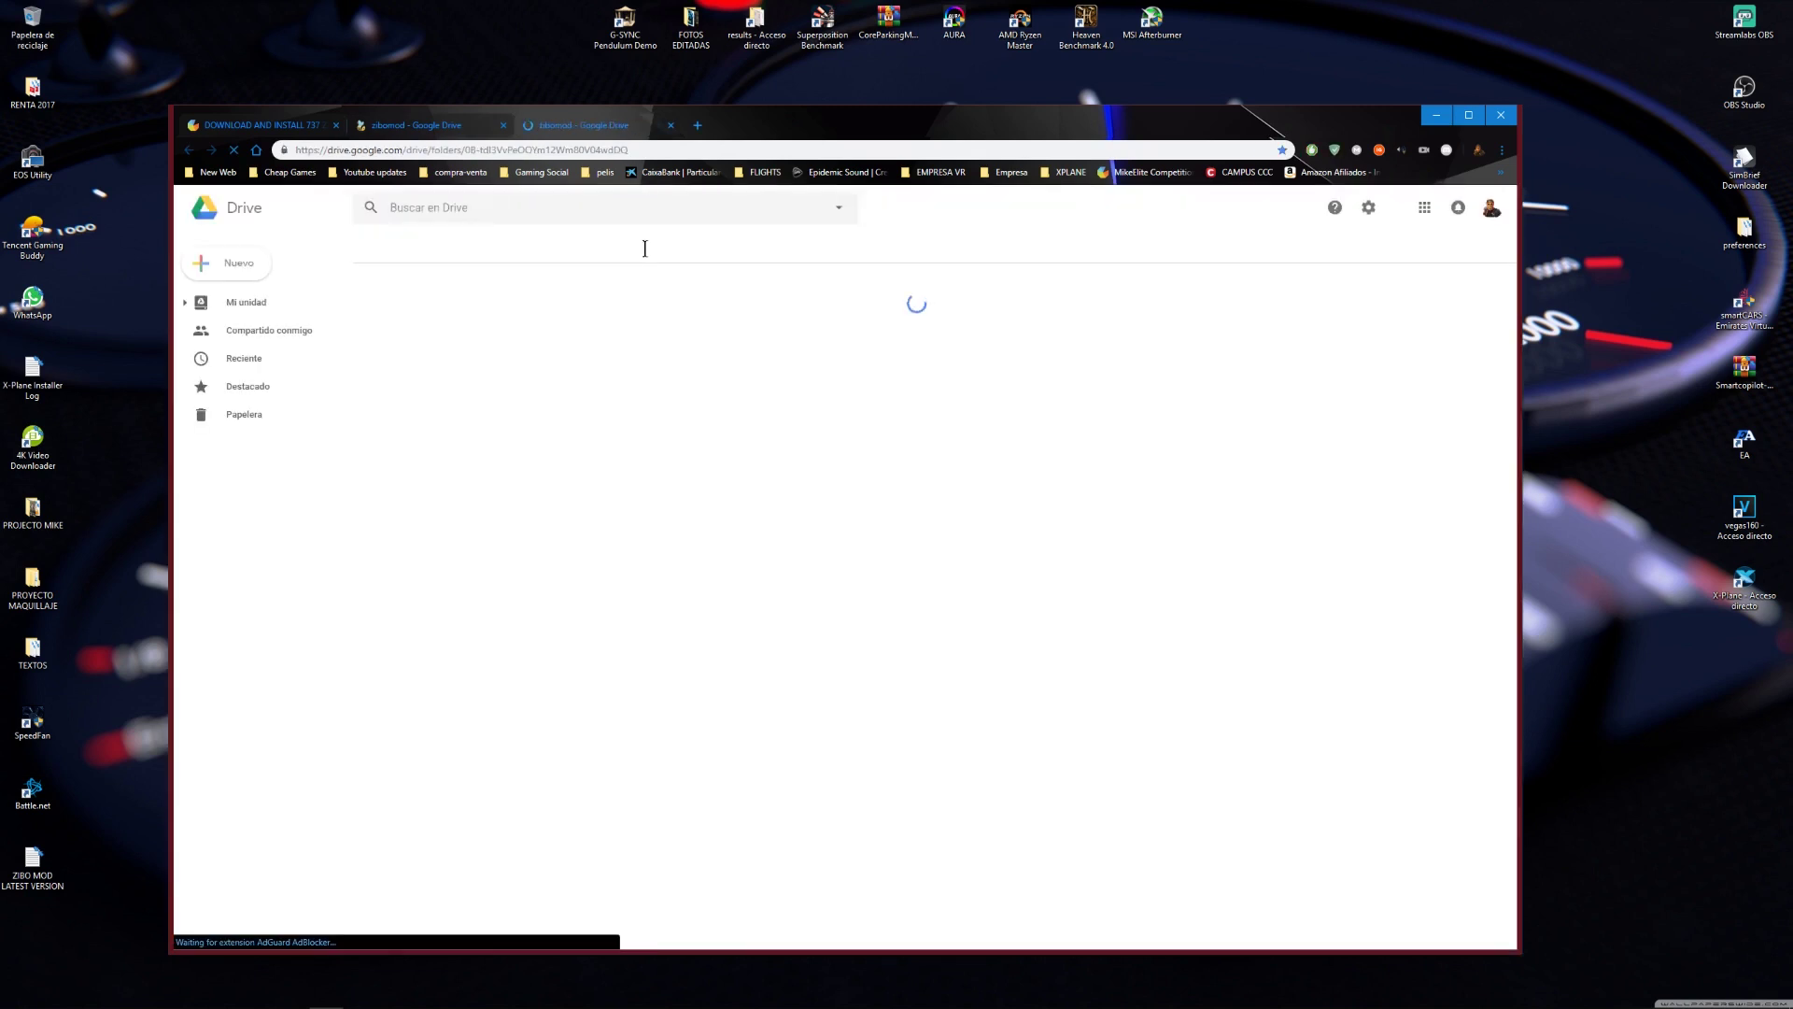
left_click(671, 126)
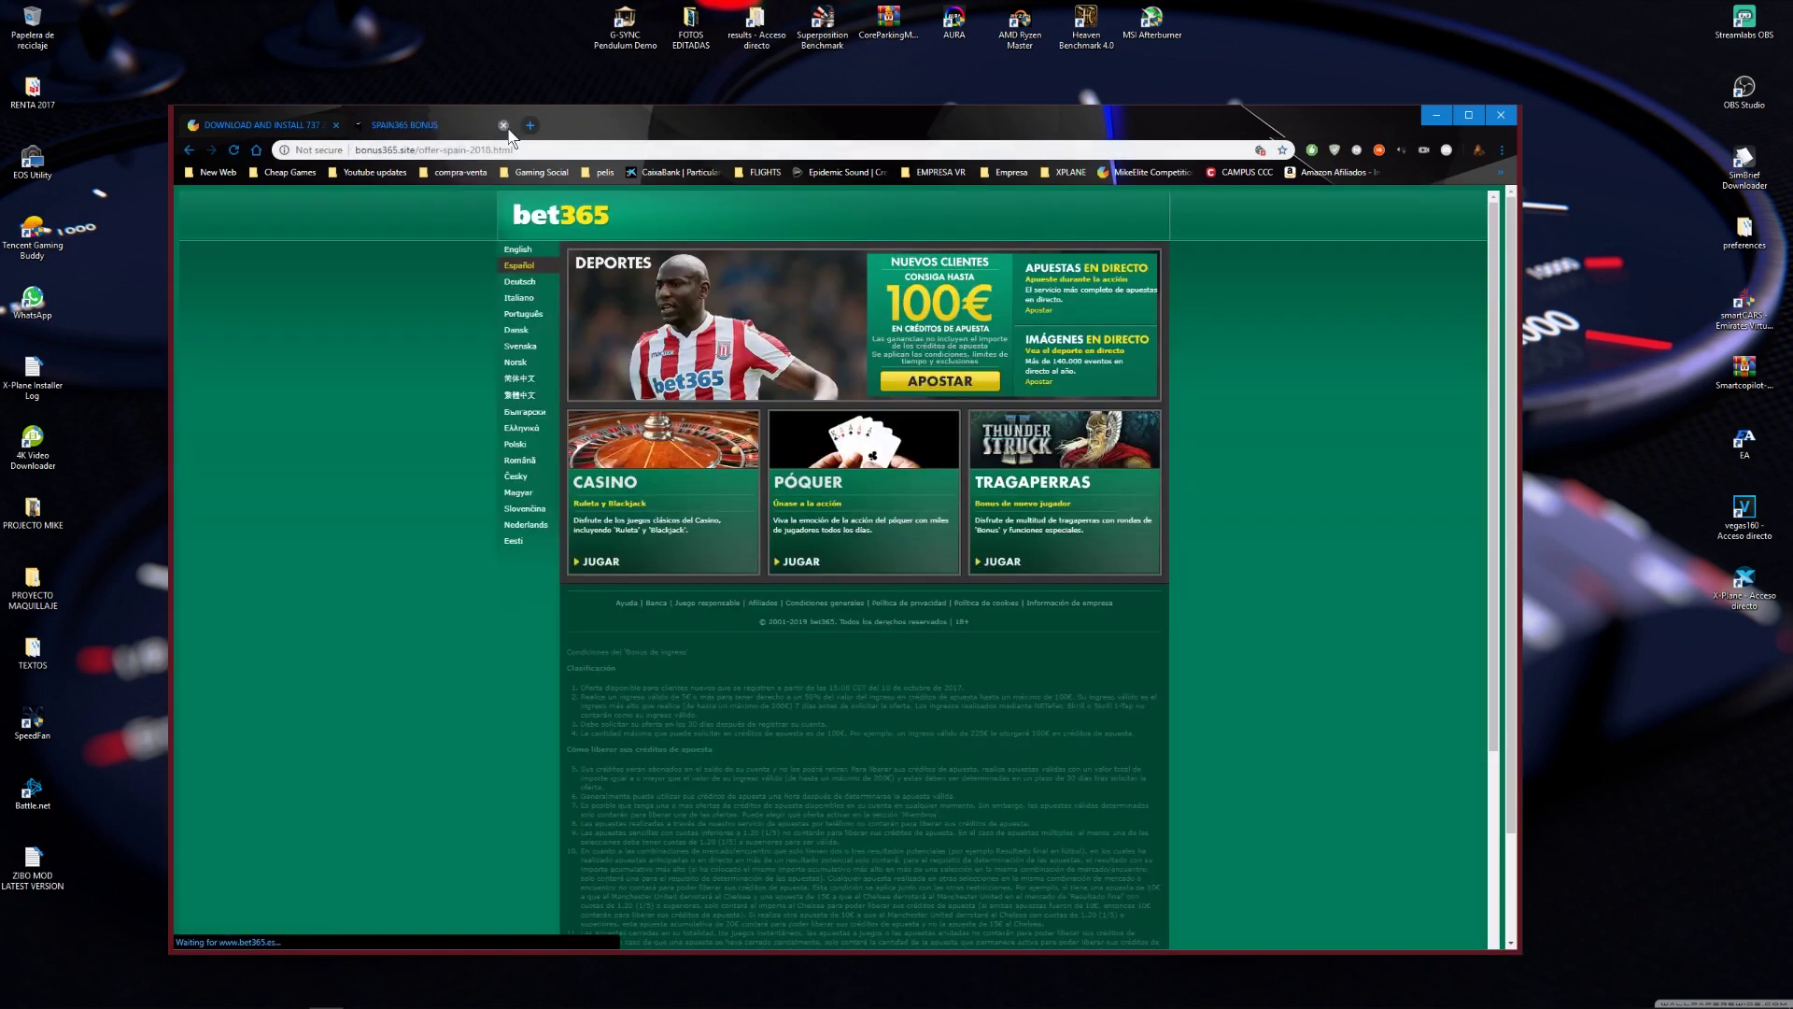
left_click(504, 125)
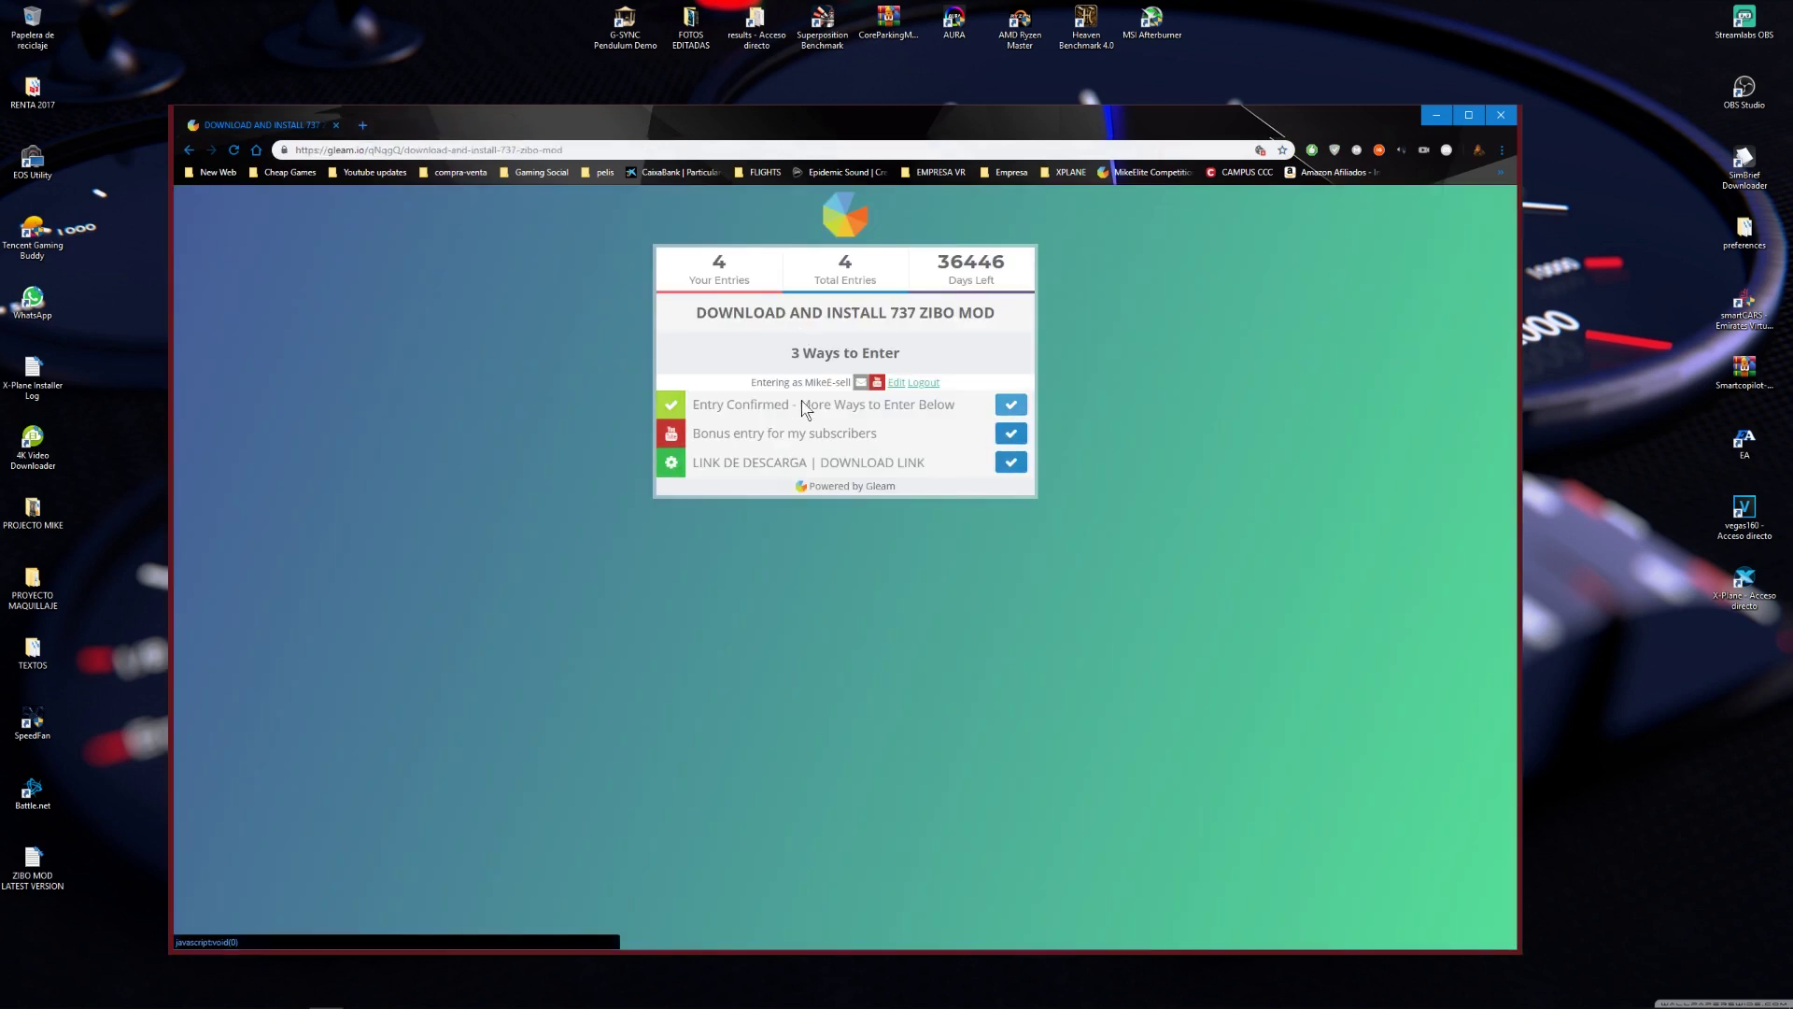
left_click(805, 463)
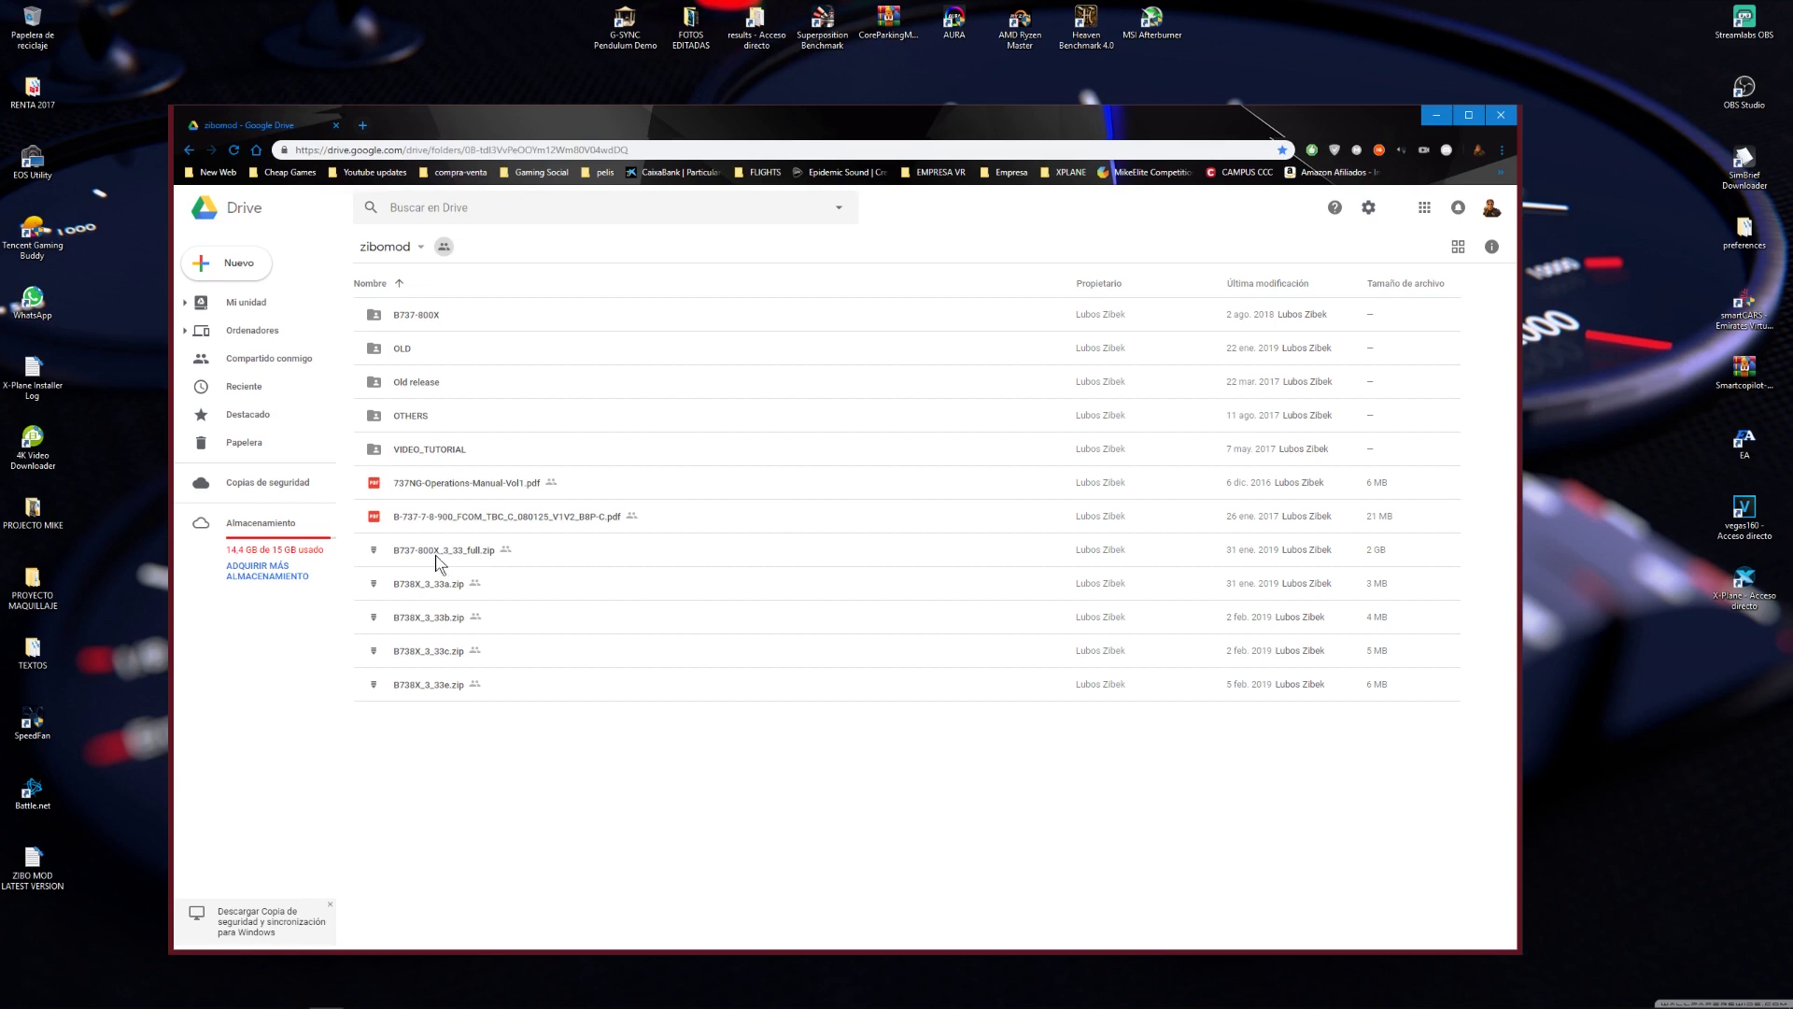
Identify the two archives needed in the zibomod folder: B737-800X_3_33_full.zip and the B738X_3_33e.zip update.
left_click(399, 546)
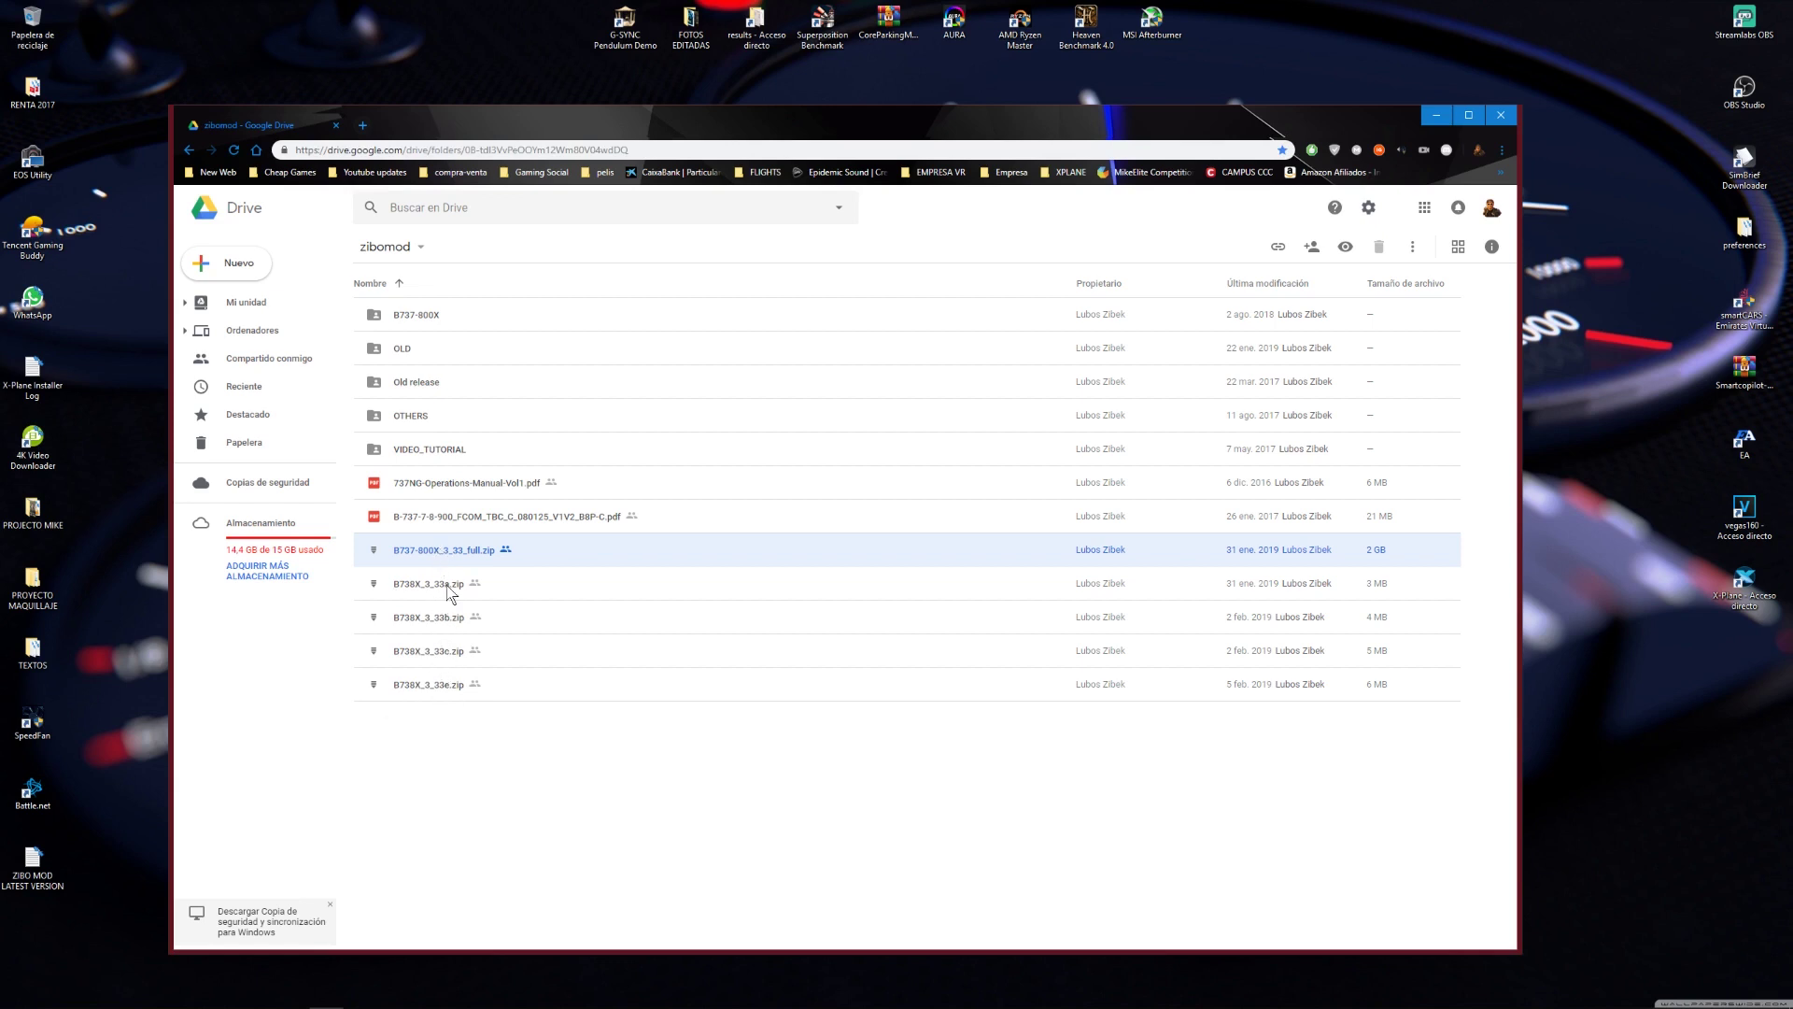
left_click(447, 689)
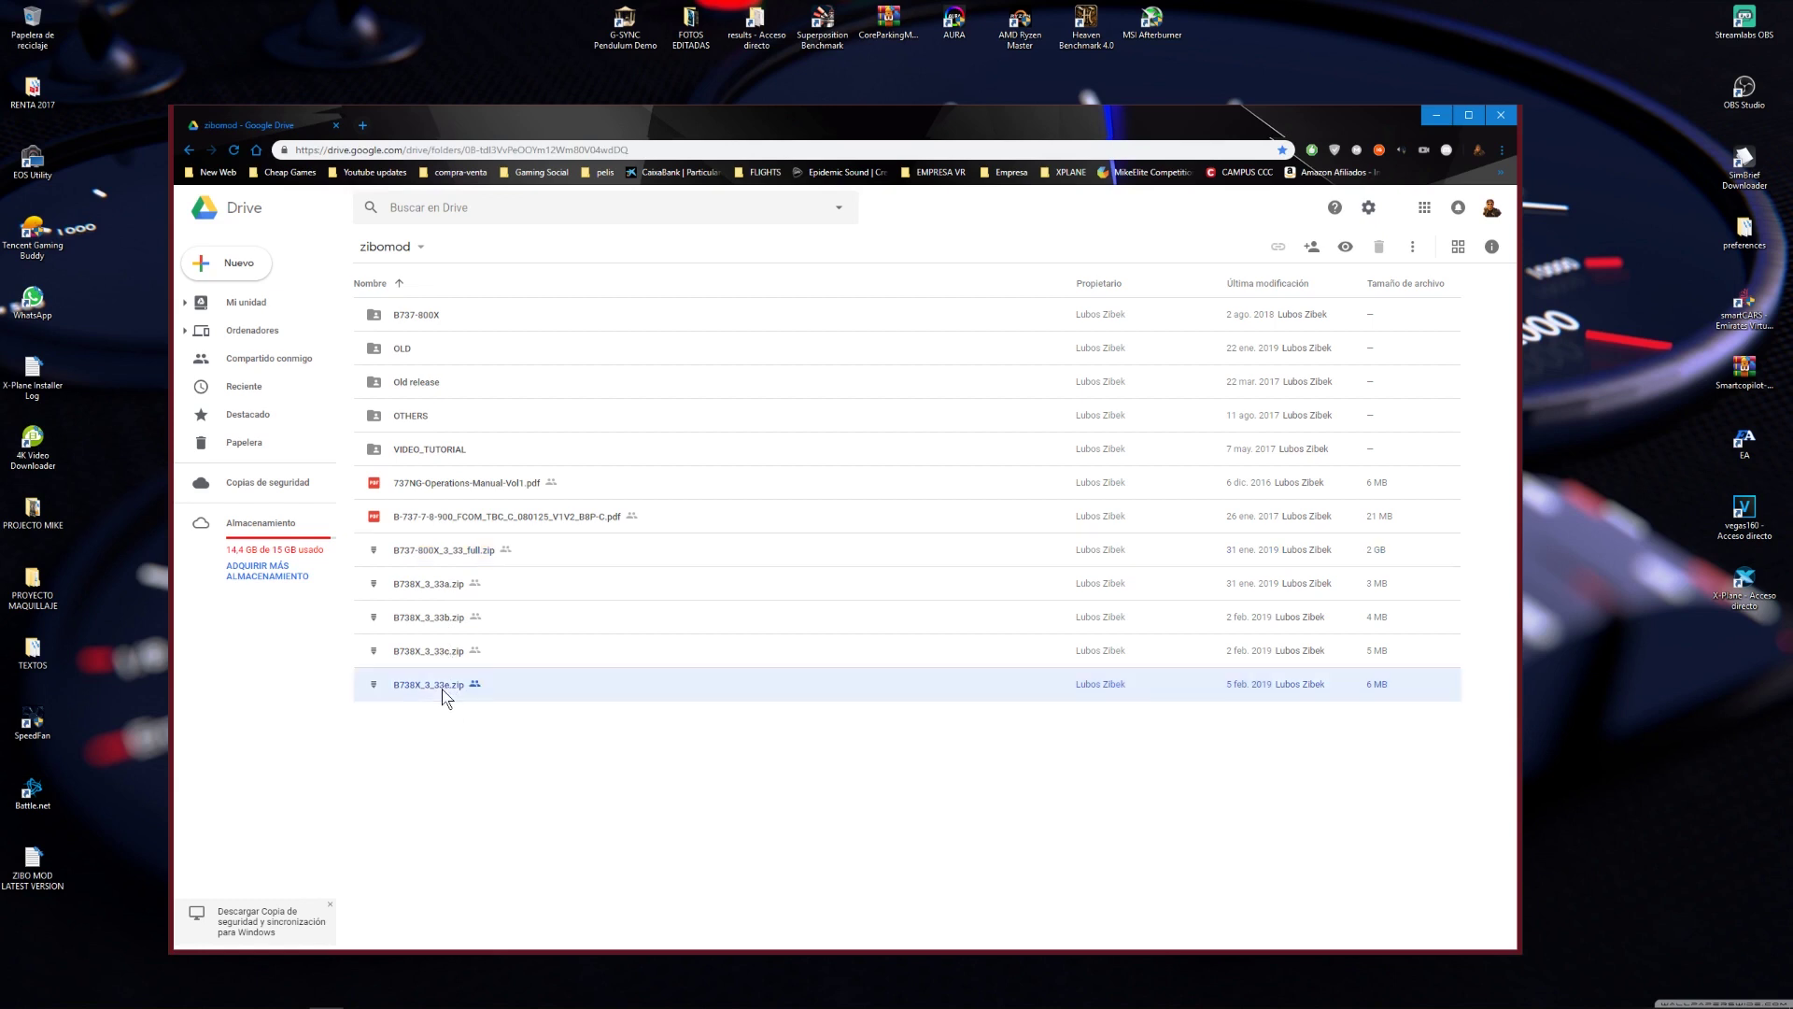
mouse_move(1377, 701)
left_click(497, 558)
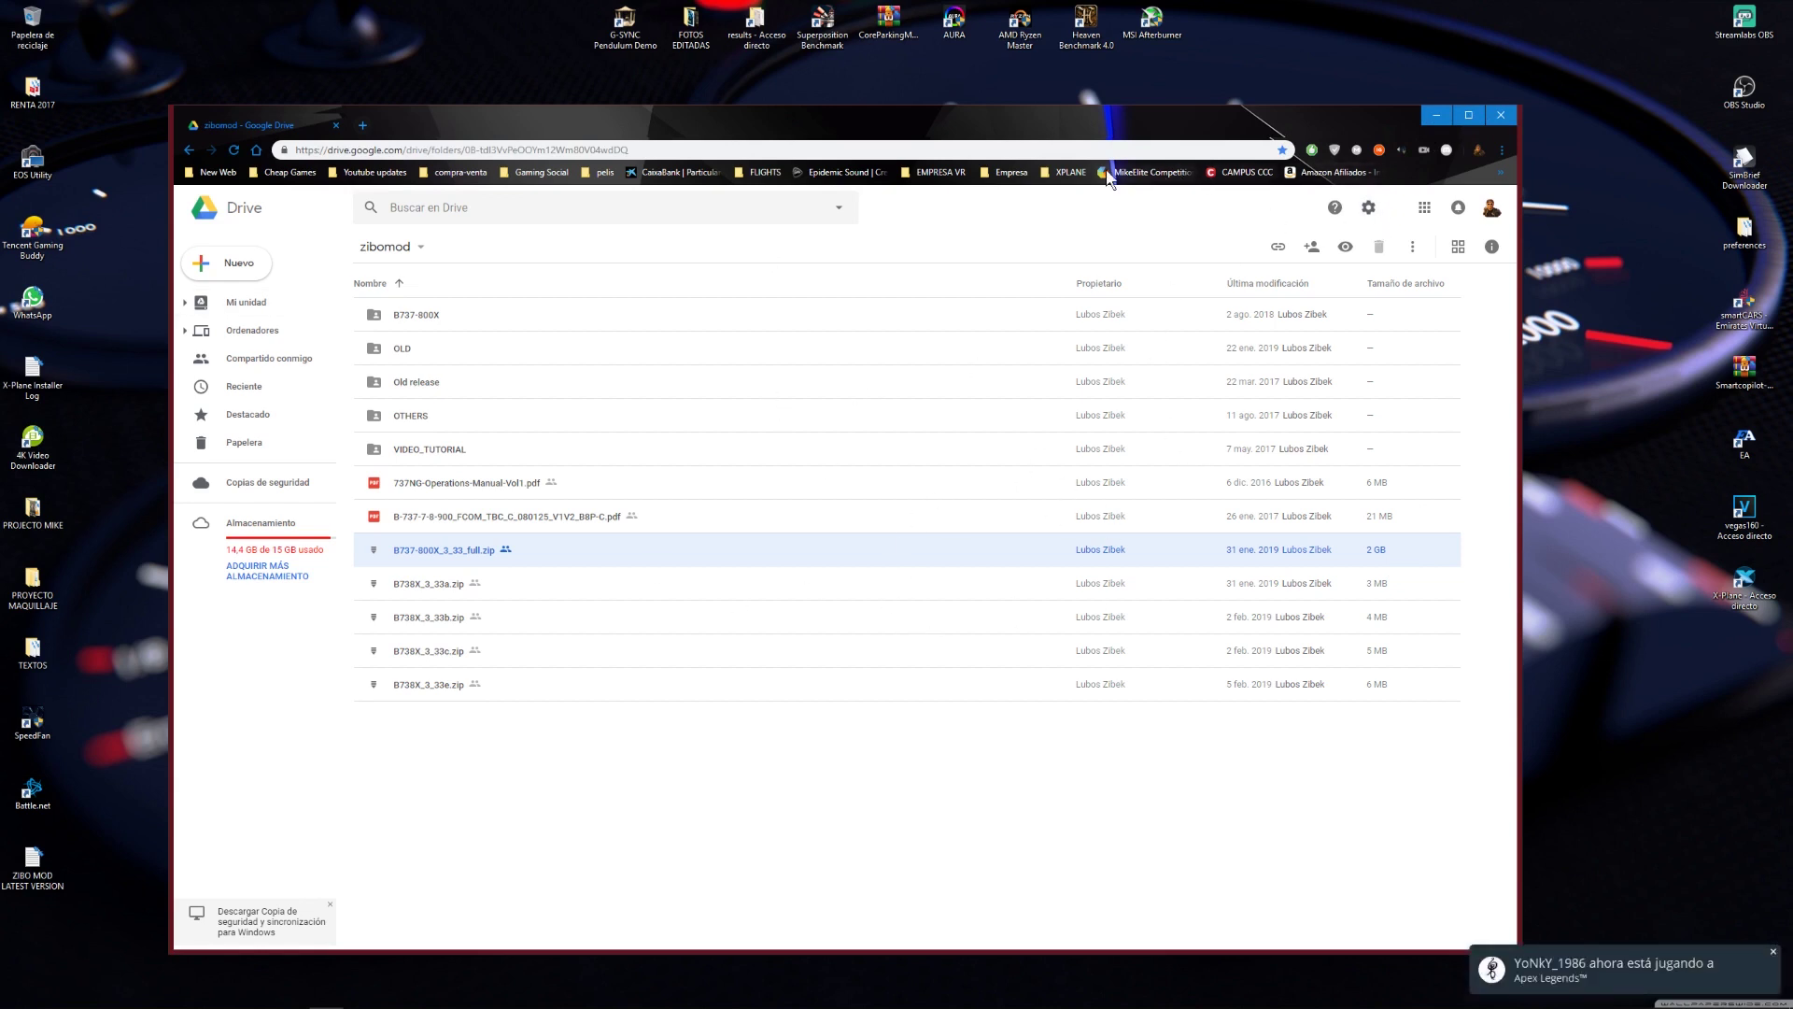
Open the bookmarked Terrain radar + Vertical Situation Display page and review its description and supported airplanes.
left_click(1074, 173)
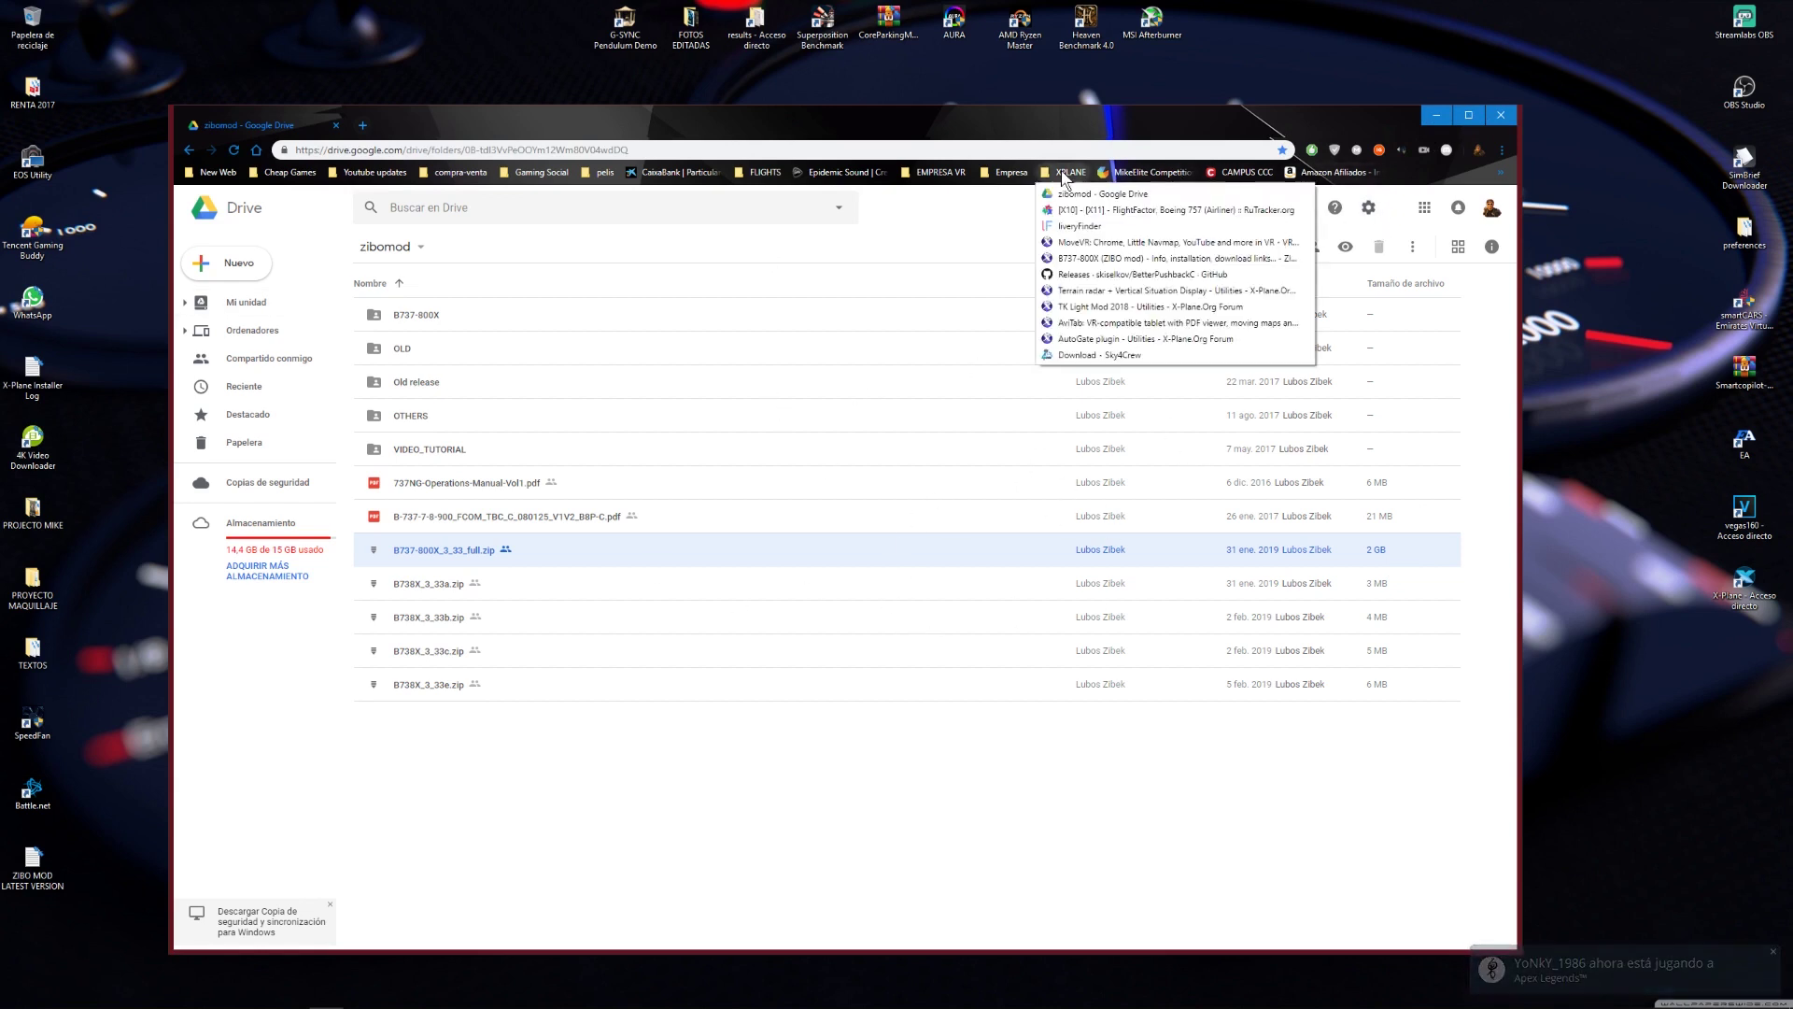
left_click(1083, 290)
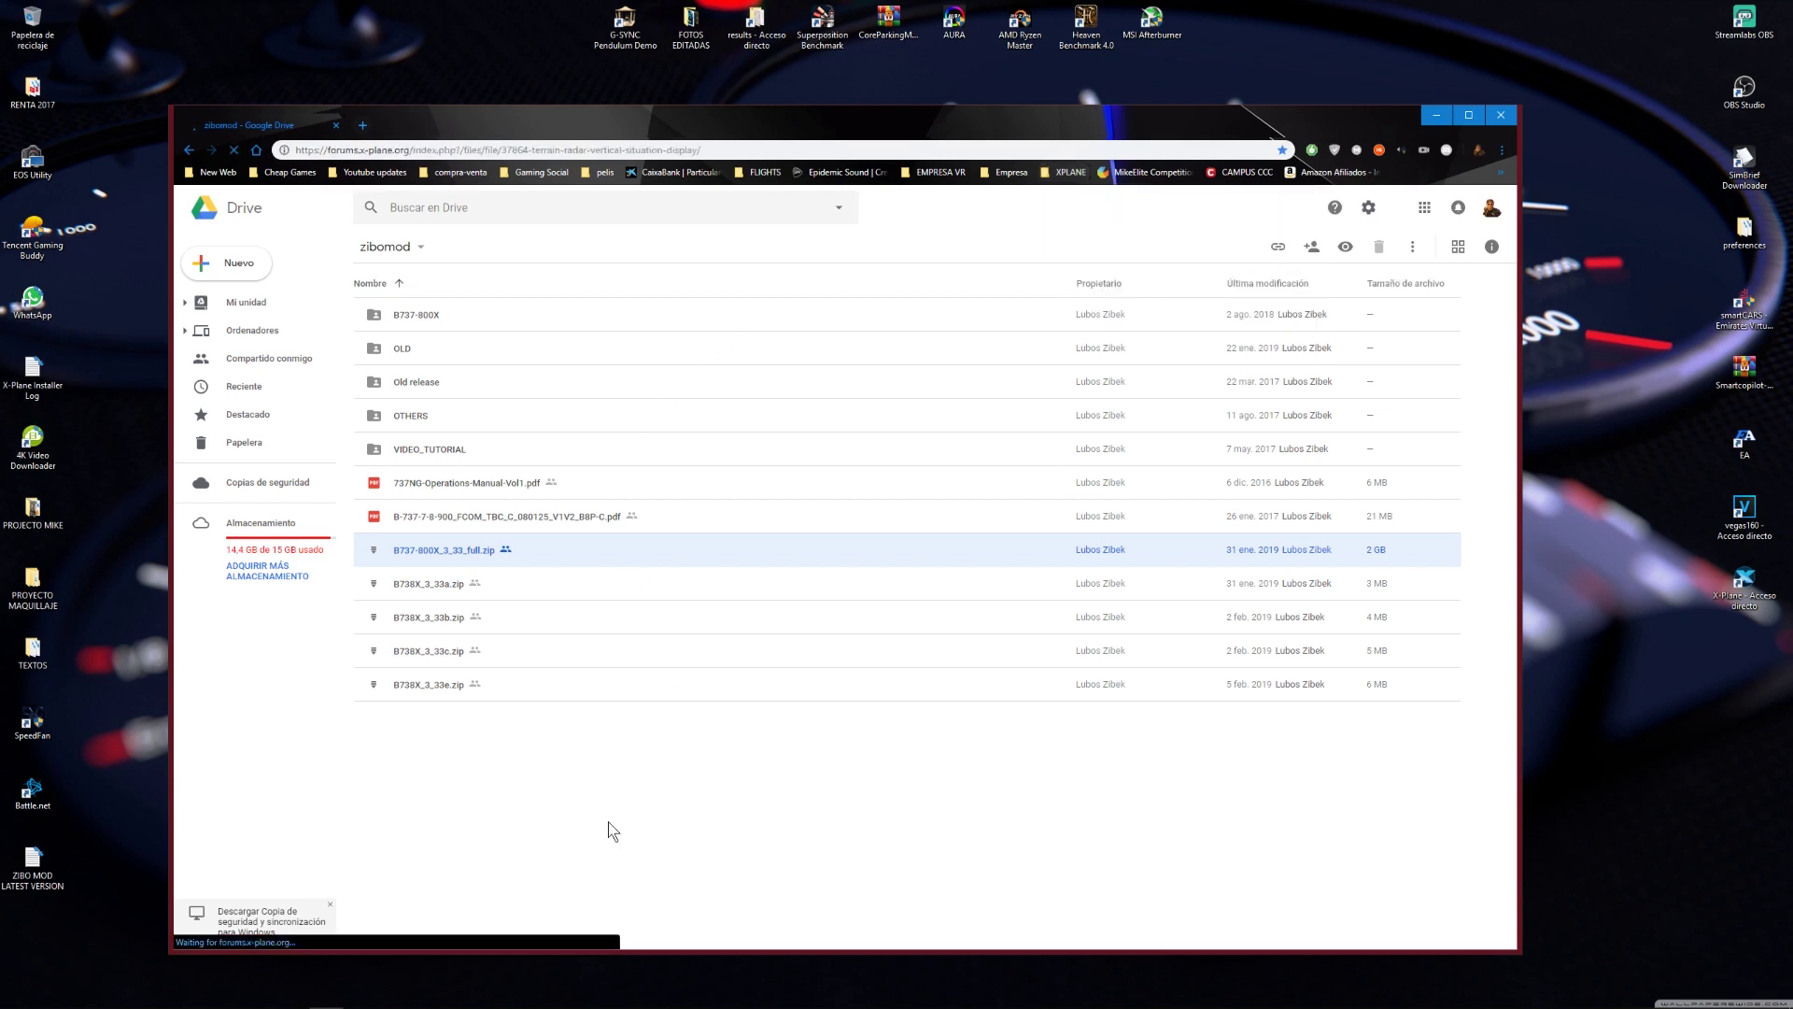
scroll(841, 495, "down", 3)
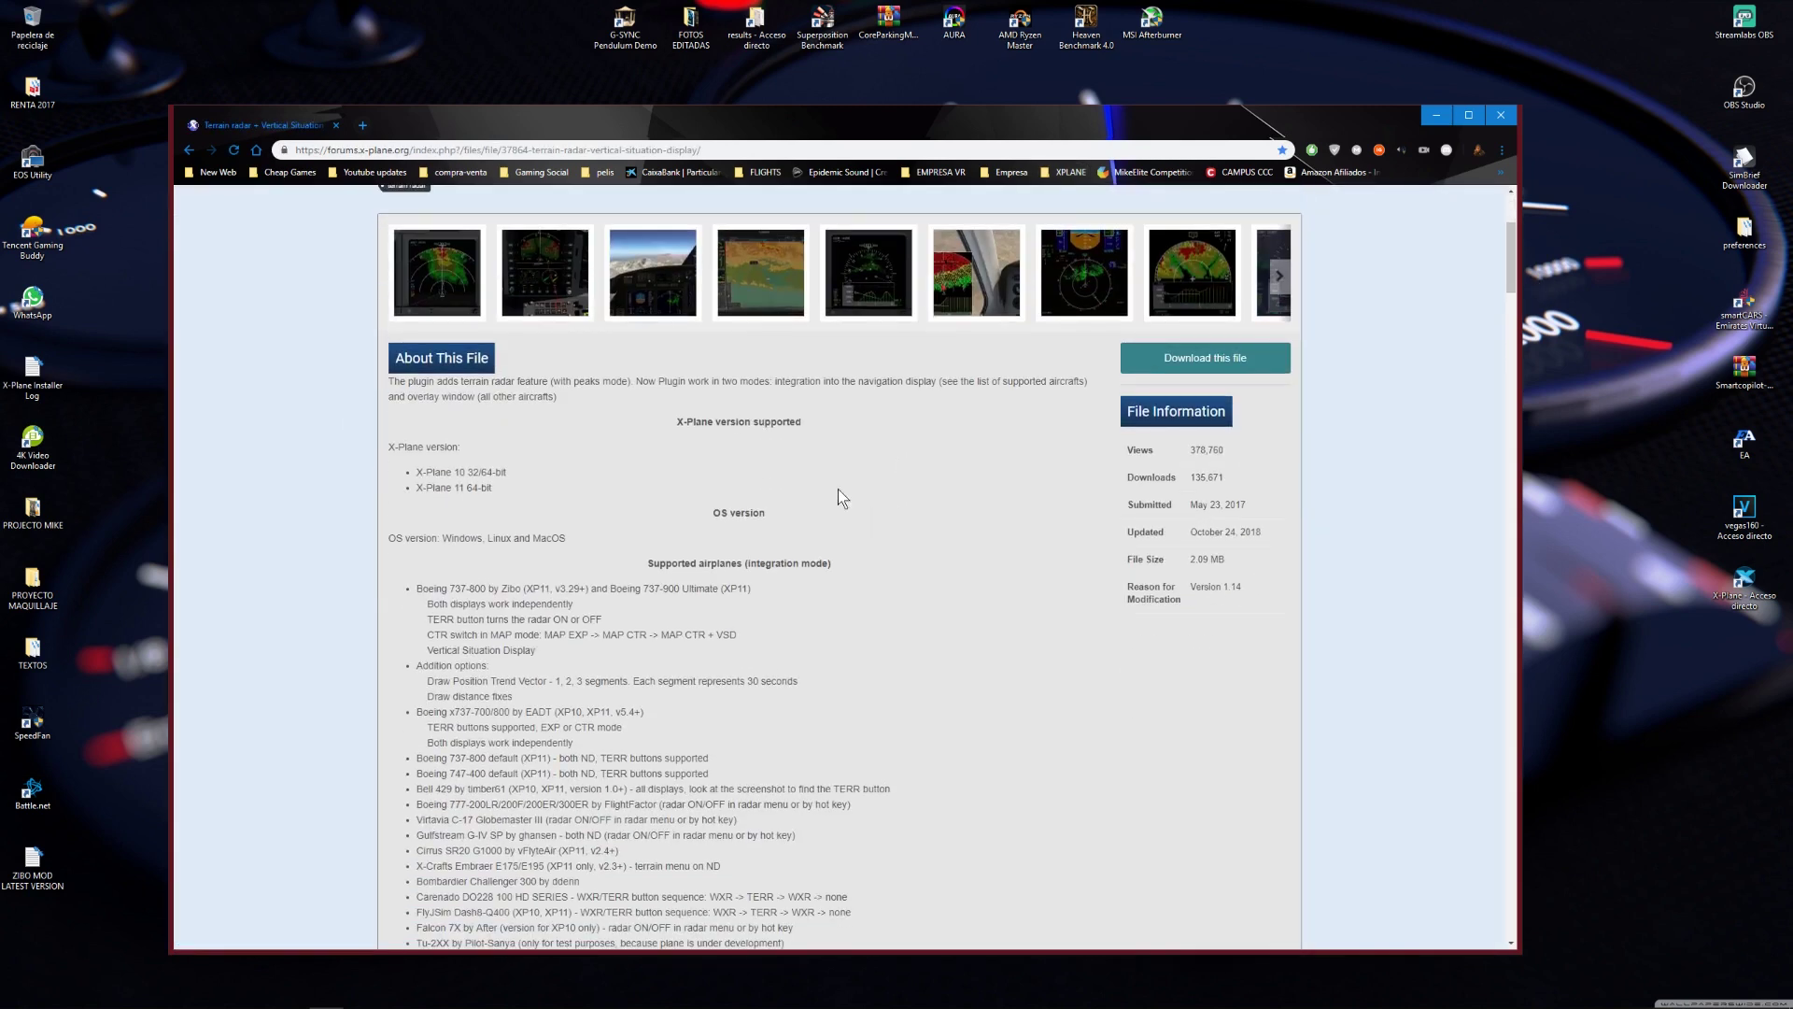
scroll(608, 452, "down", 1)
scroll(608, 452, "up", 2)
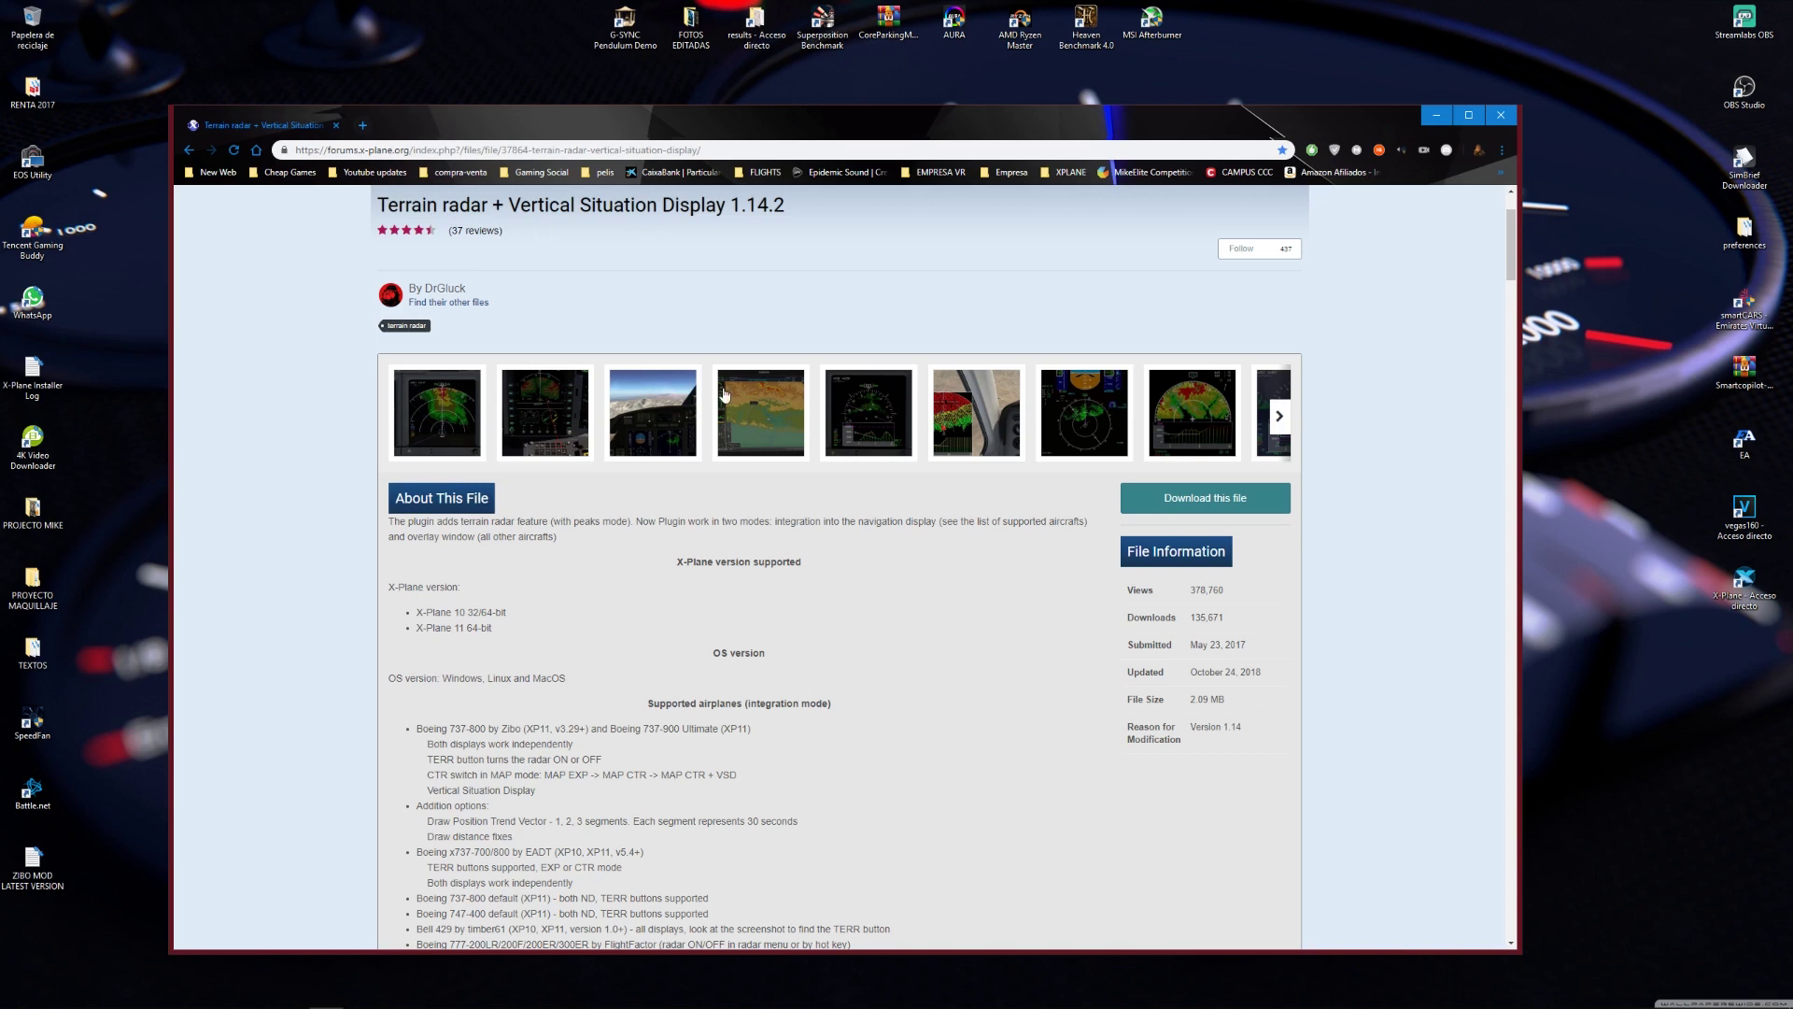
View the Terrain radar plugin's first screenshot enlarged, and check its list of downloadable files without downloading.
left_click(444, 393)
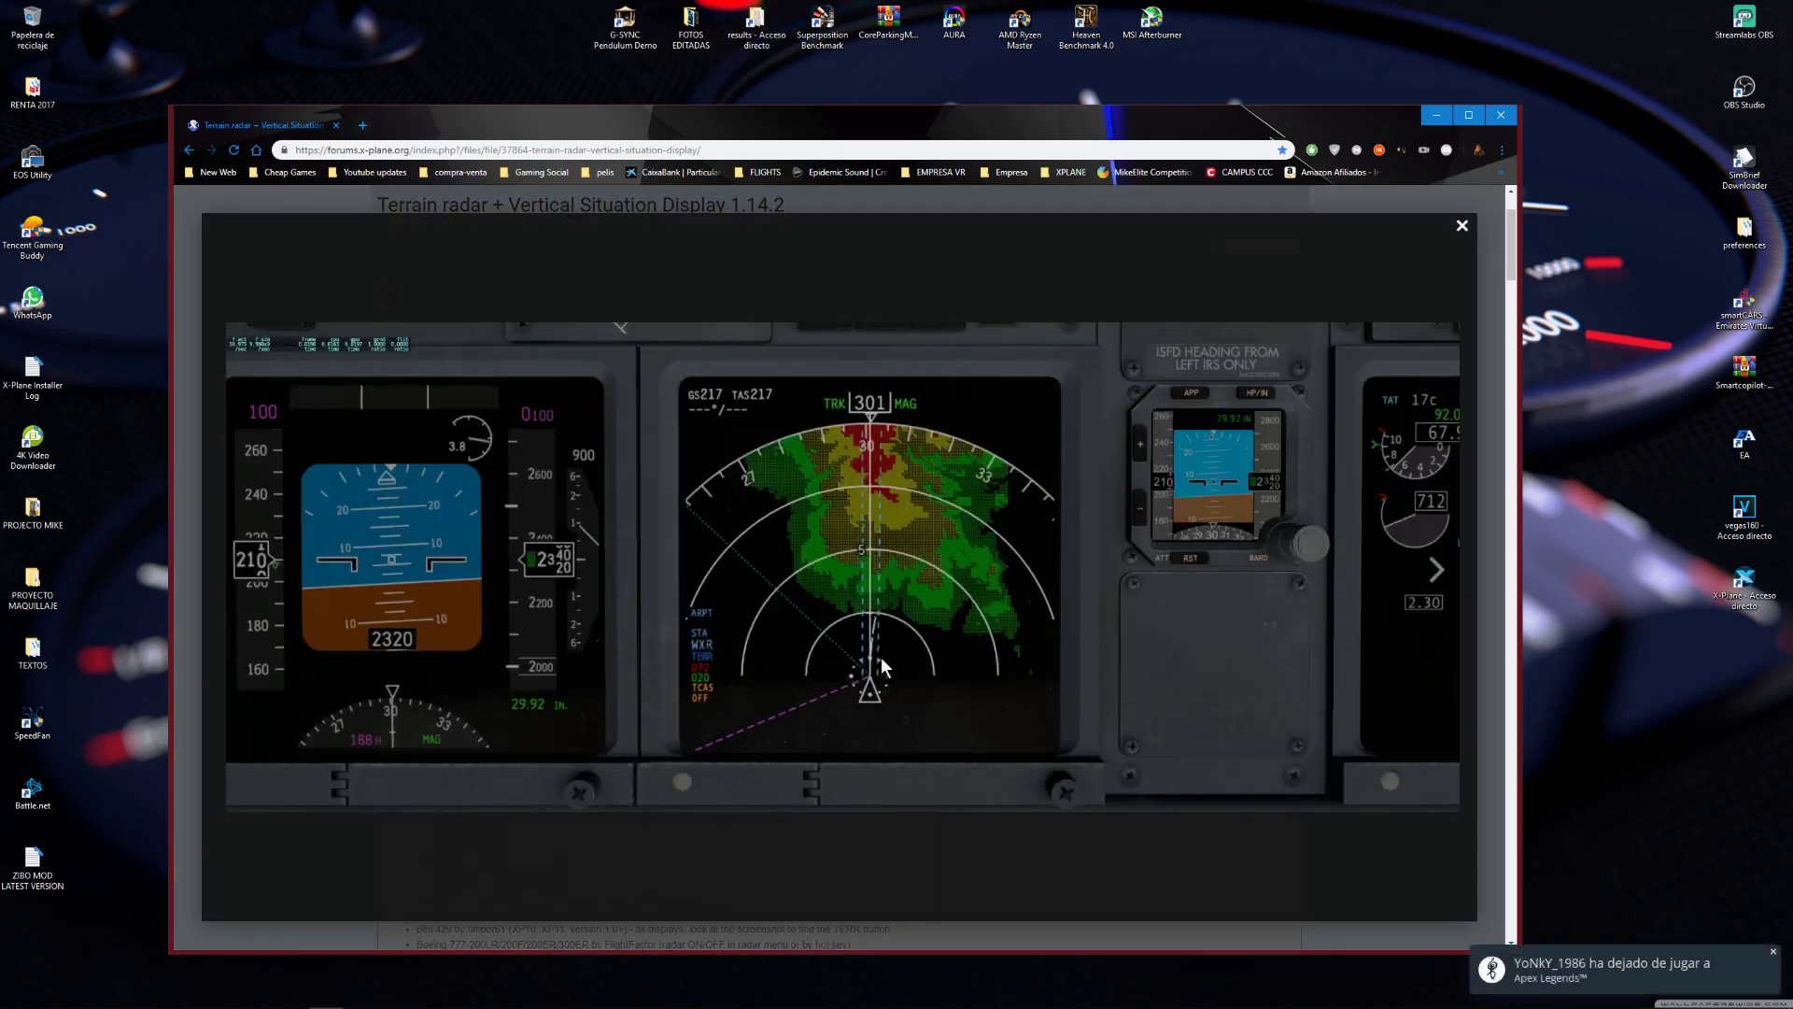
left_click(1462, 226)
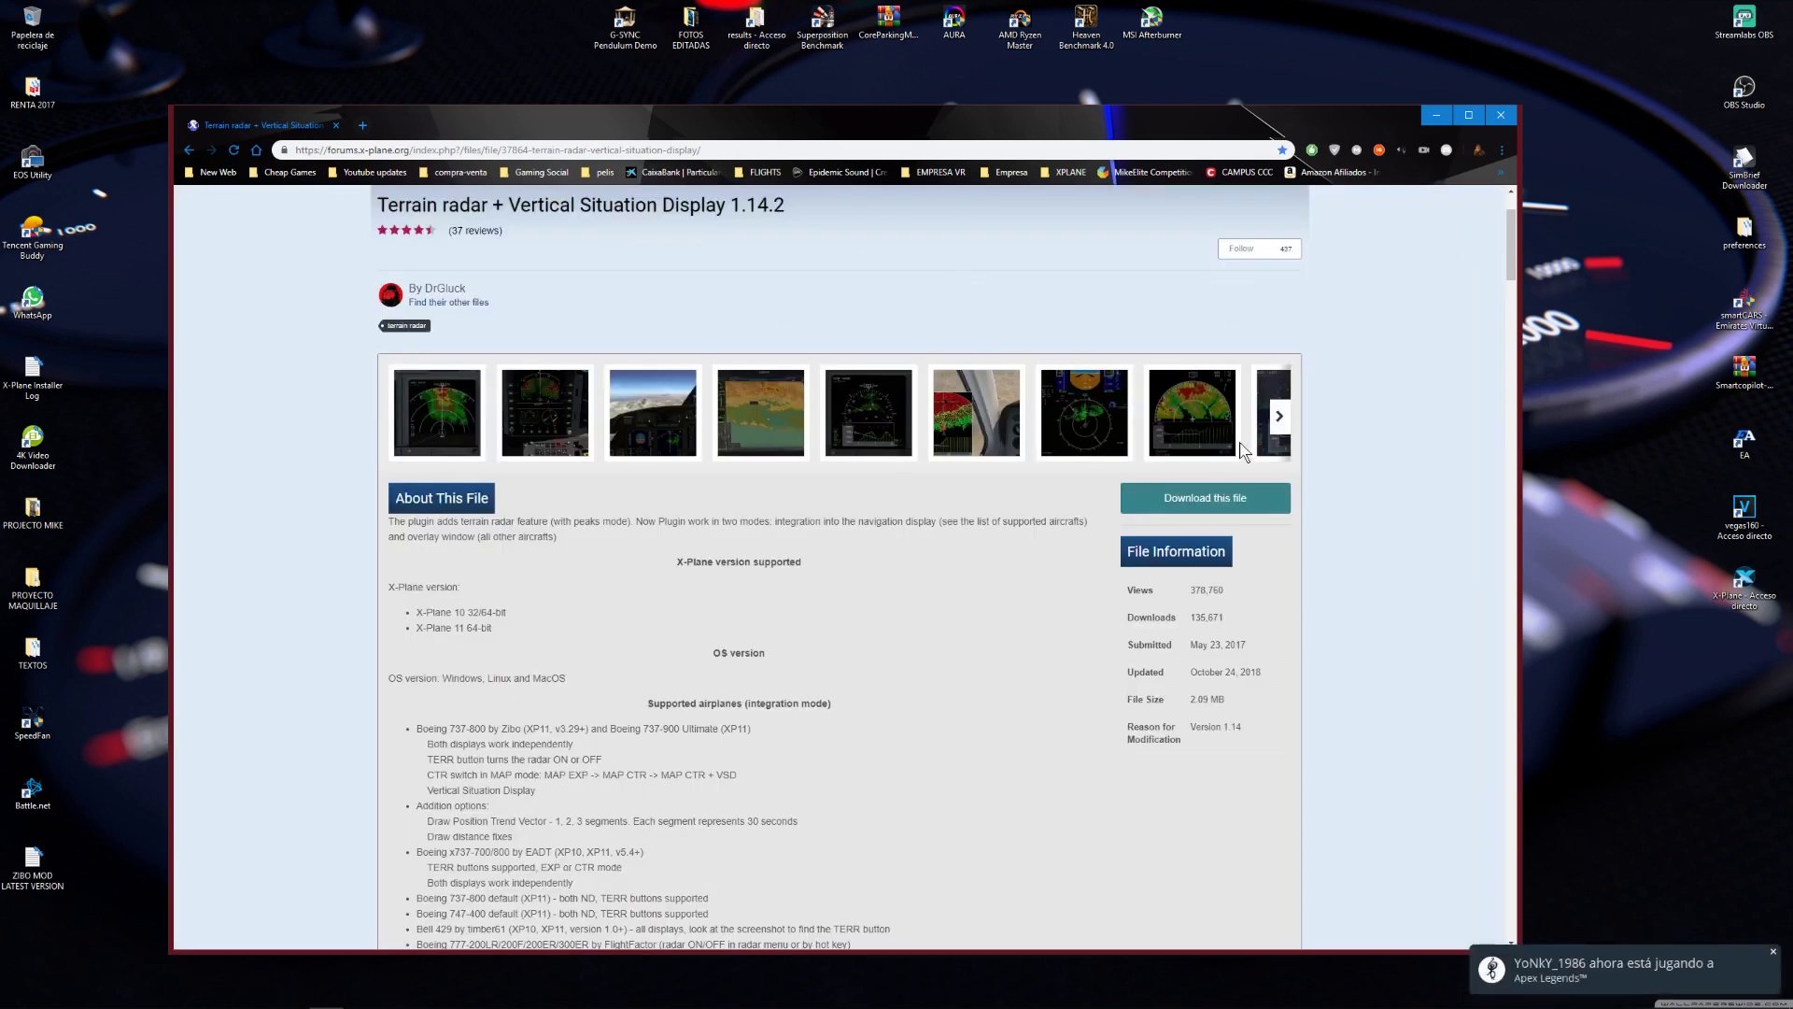
left_click(1222, 498)
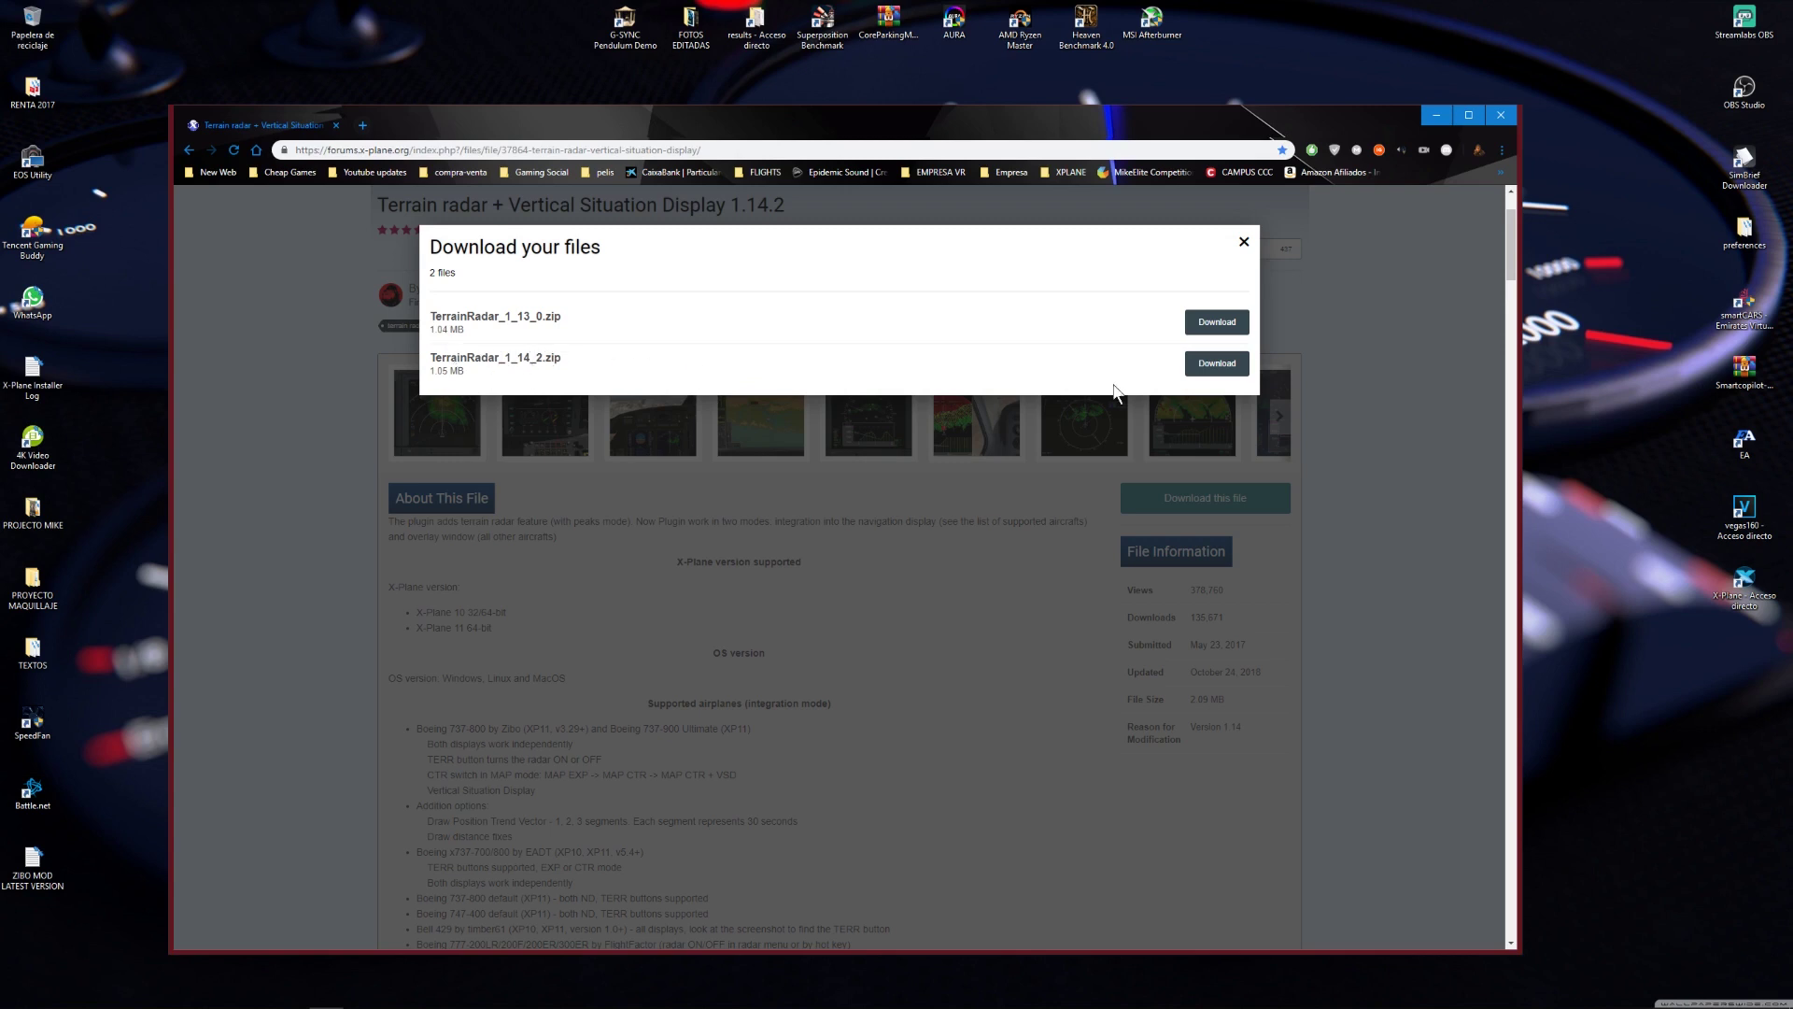
left_click(1244, 243)
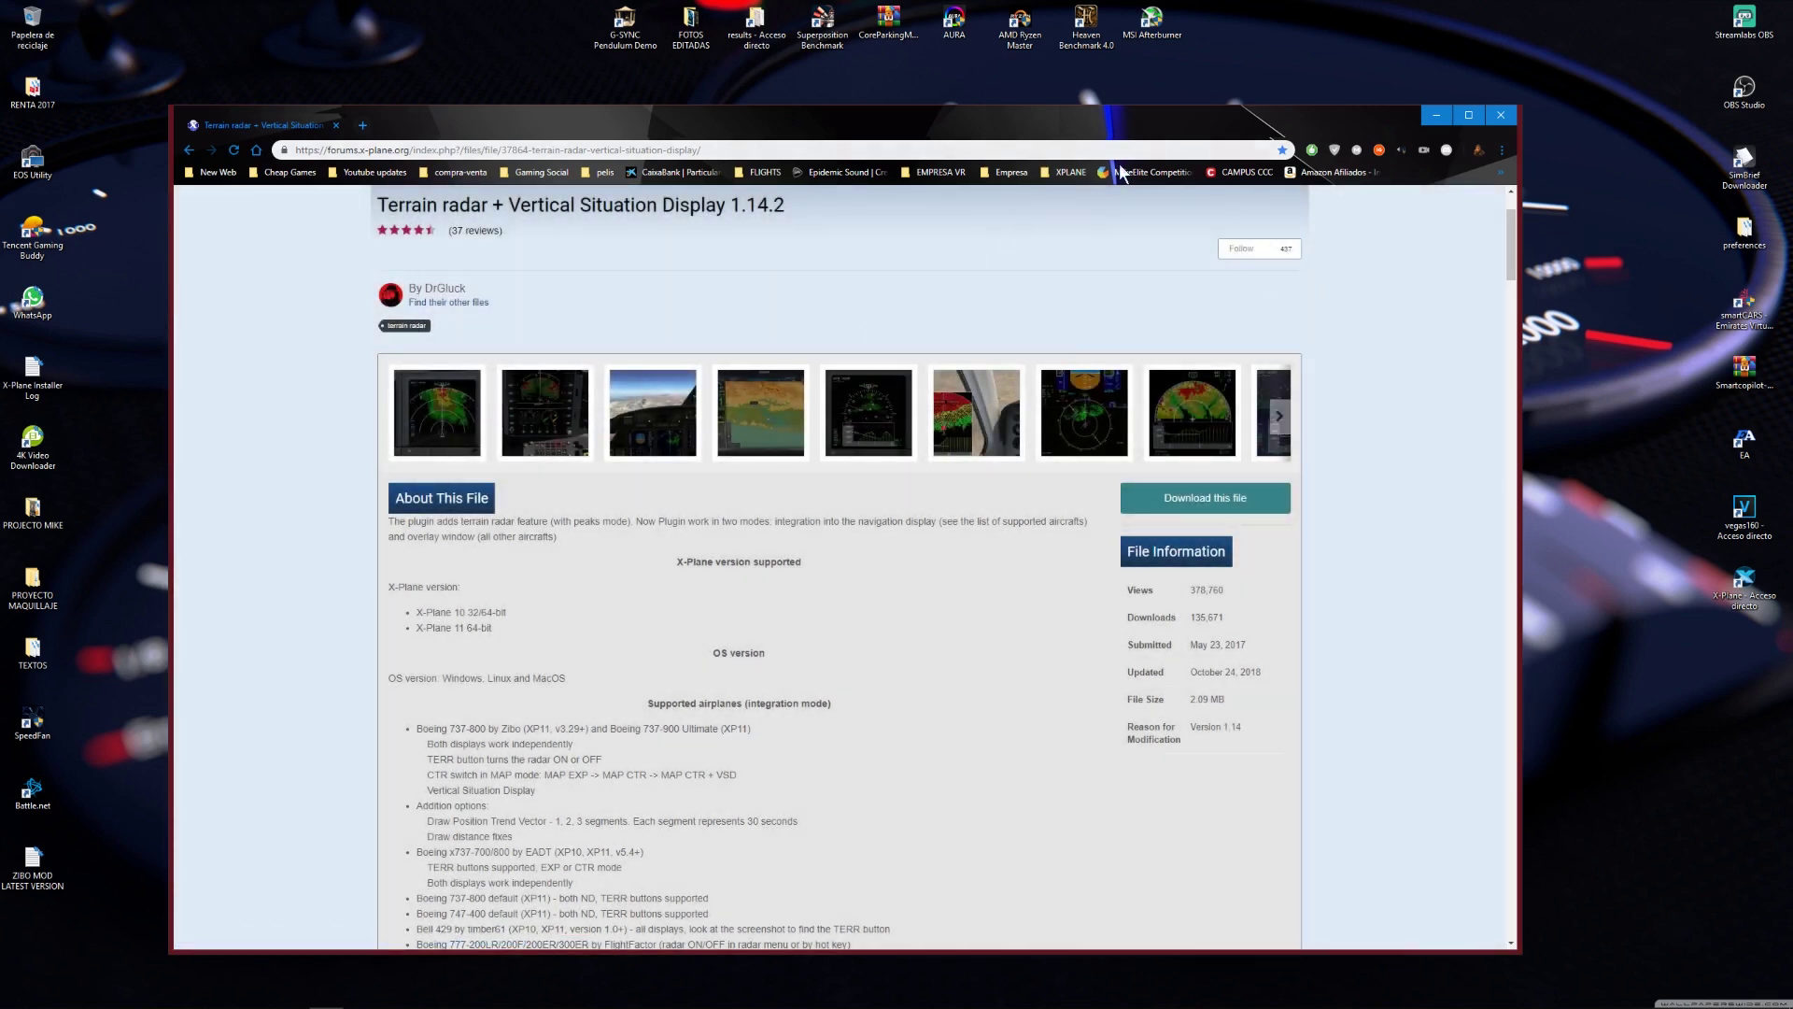
Open the bookmarked AviTab plugin page, review it, and start the AviTab-0.3.14 download only to cancel the save.
left_click(1066, 172)
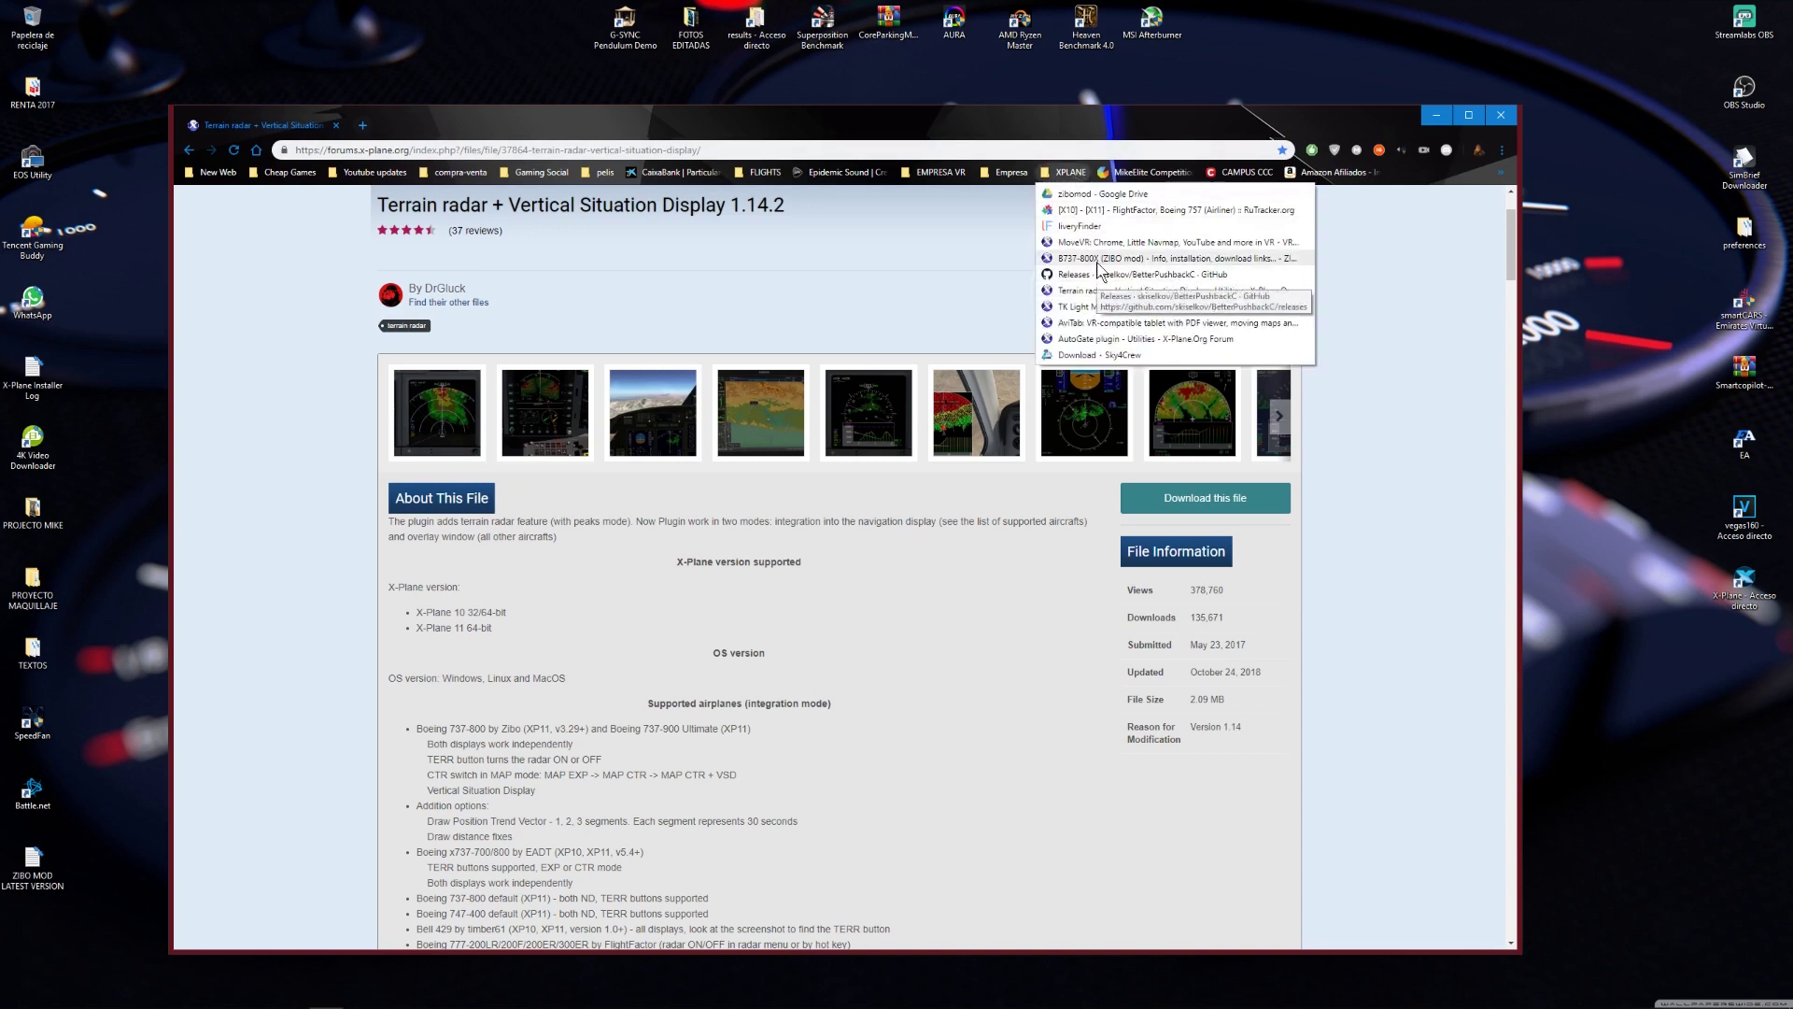
left_click(1090, 323)
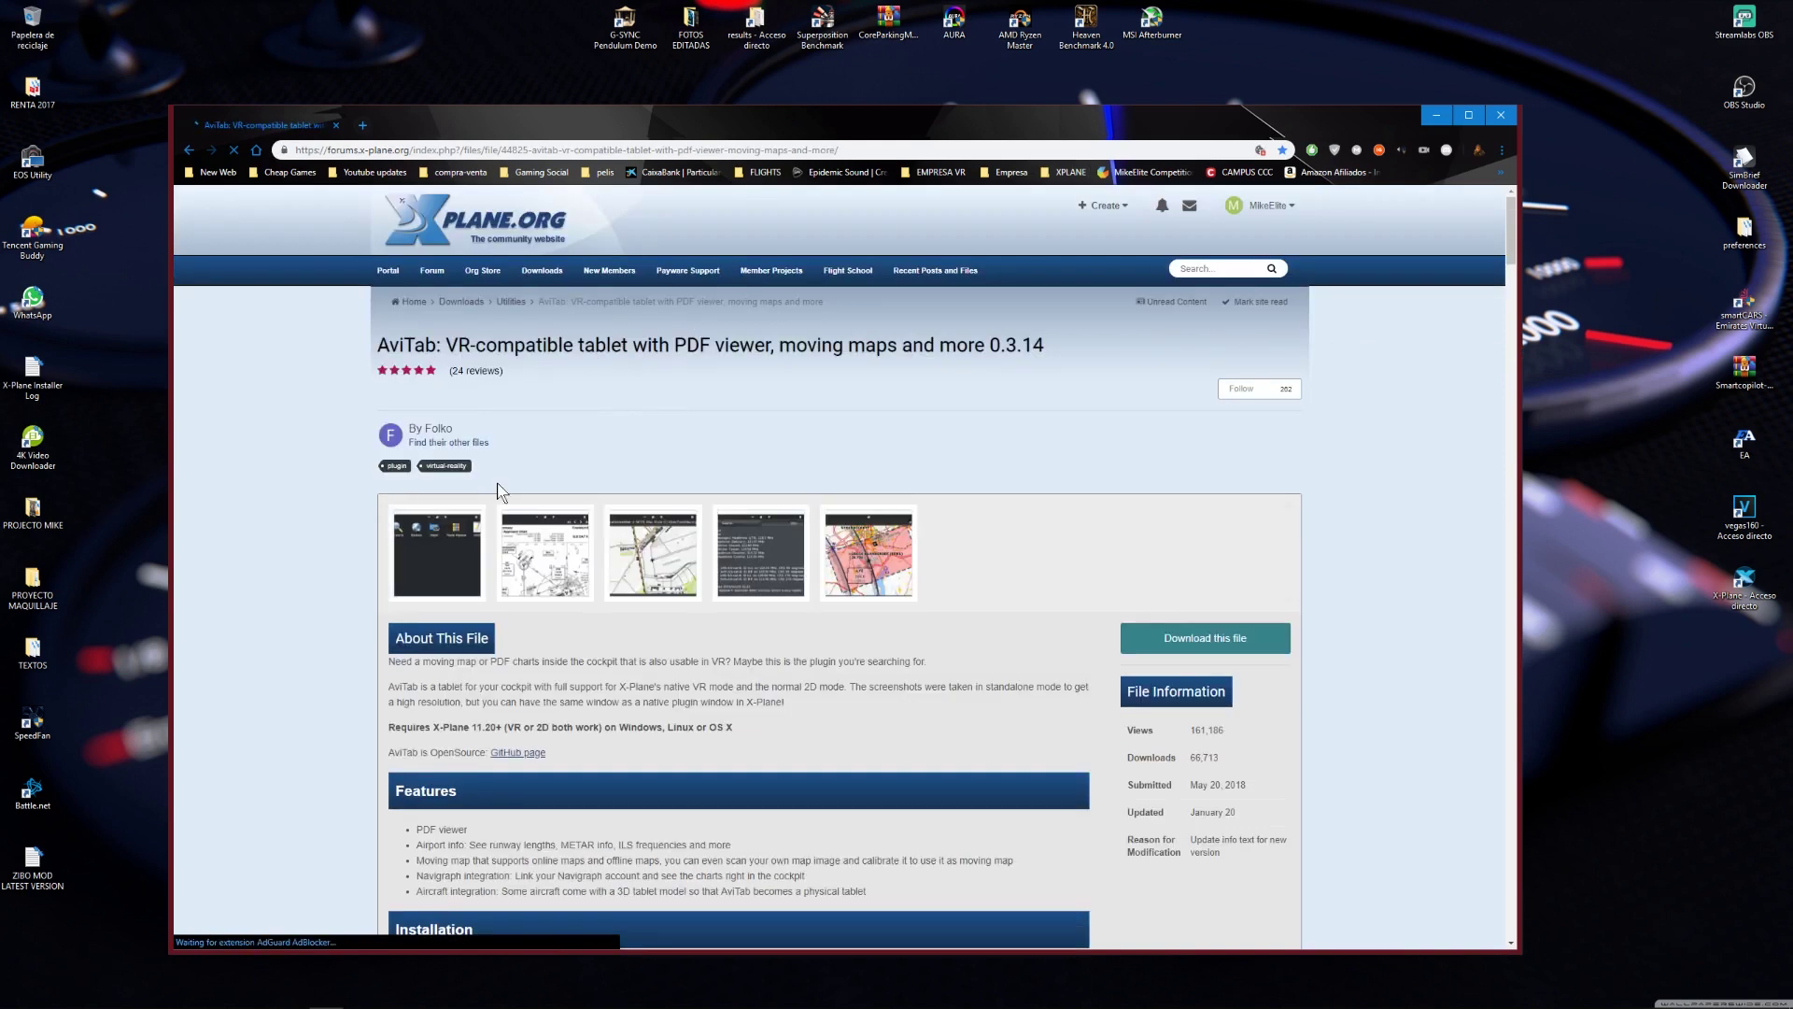
scroll(492, 390, "down", 3)
scroll(495, 342, "up", 2)
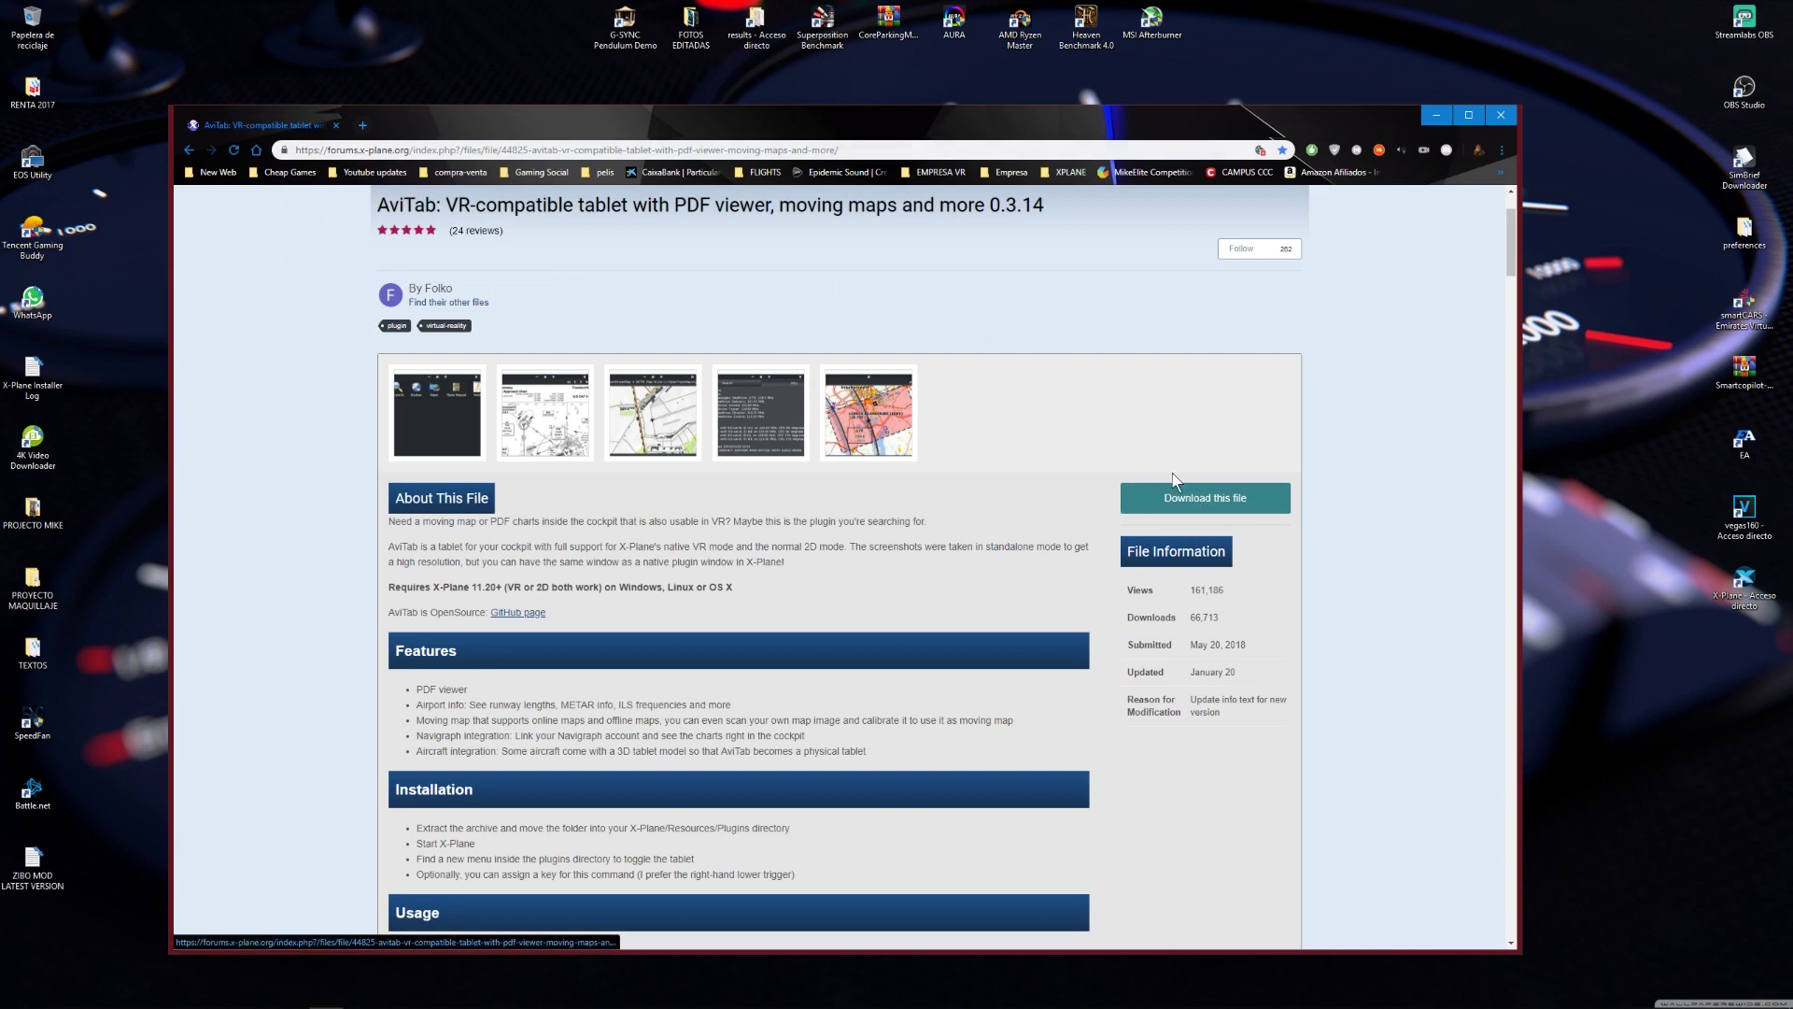
left_click(1182, 504)
left_click(997, 115)
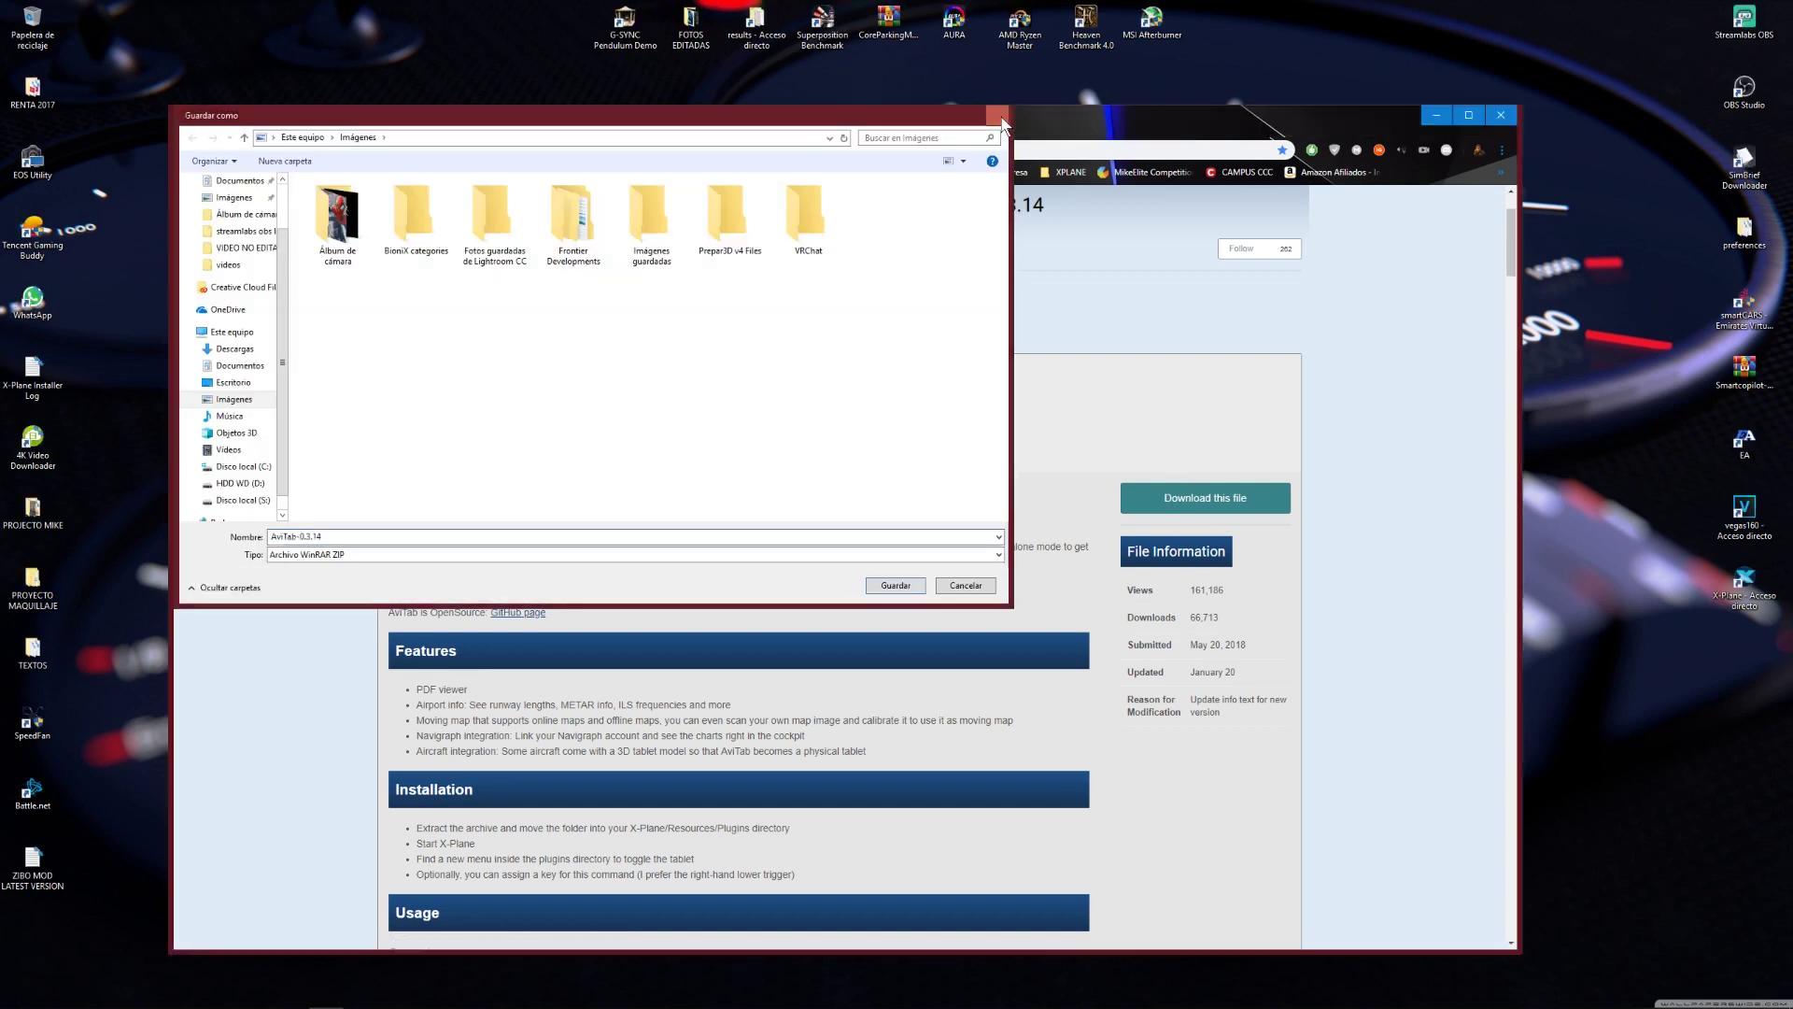
scroll(931, 313, "up", 2)
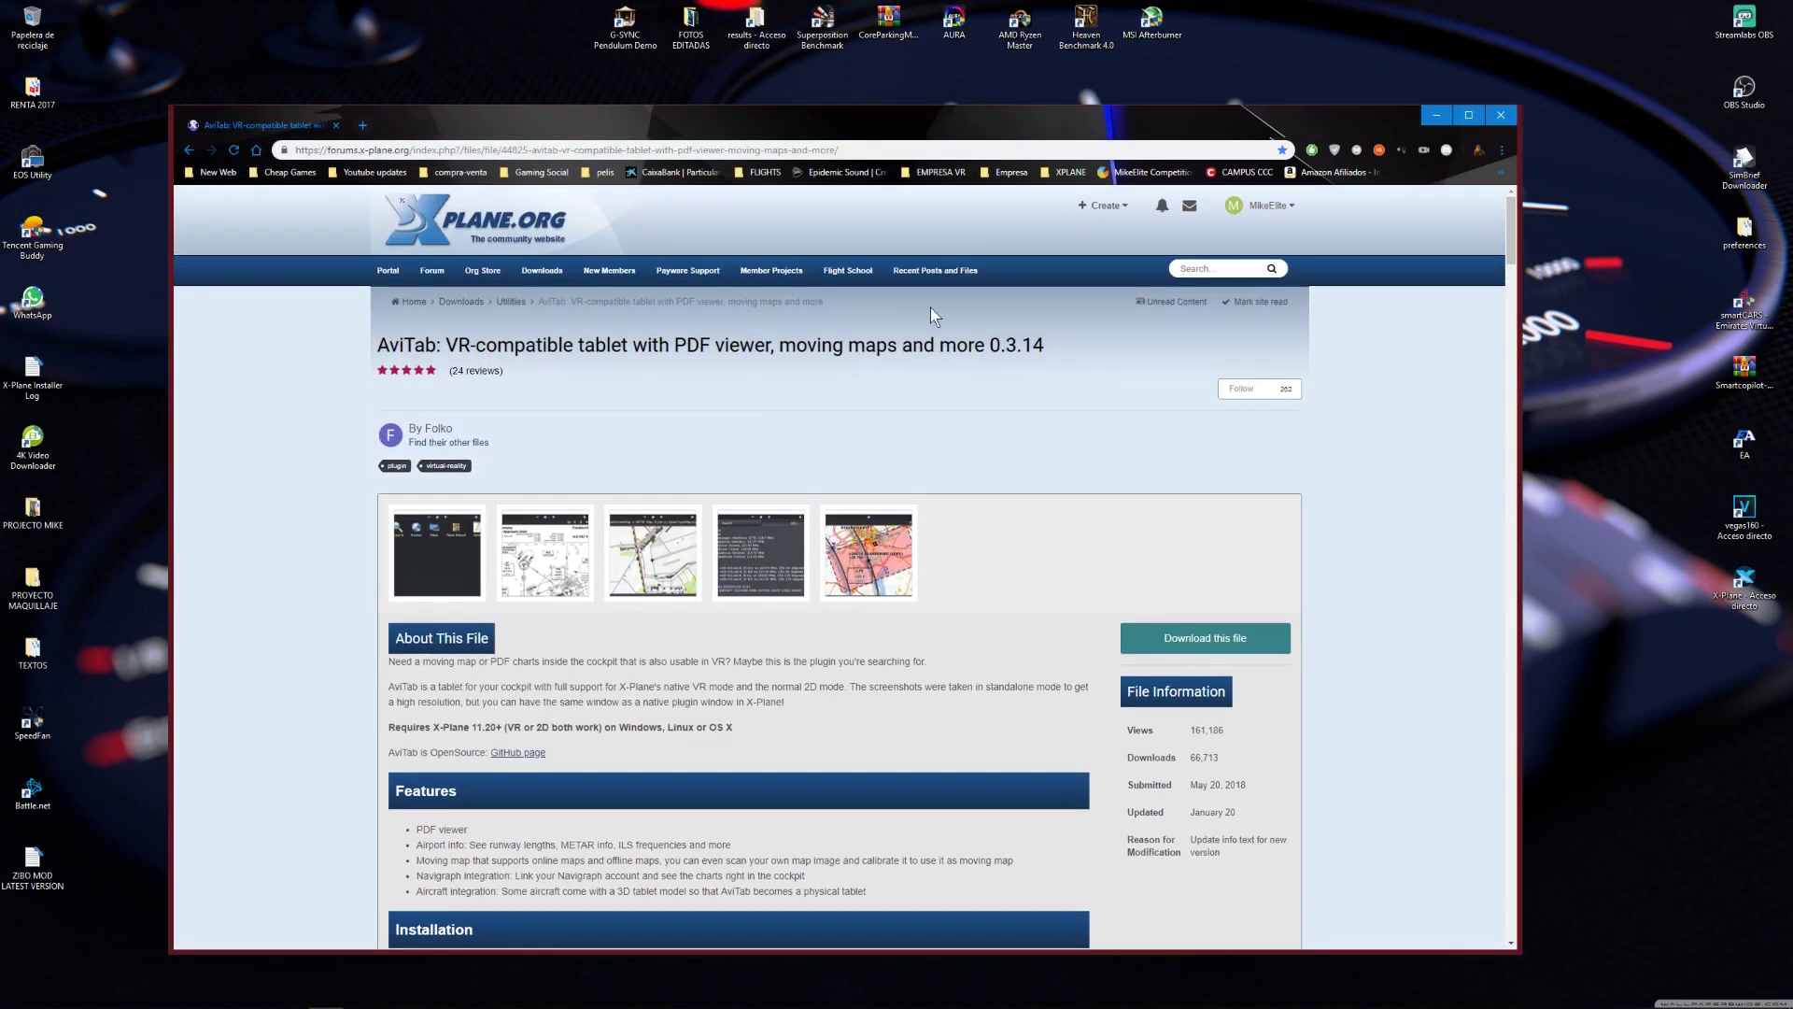
Open the bookmarked BetterPushbackC releases page and start the v0.47 BetterPushback.zip download only to cancel the save.
left_click(1064, 172)
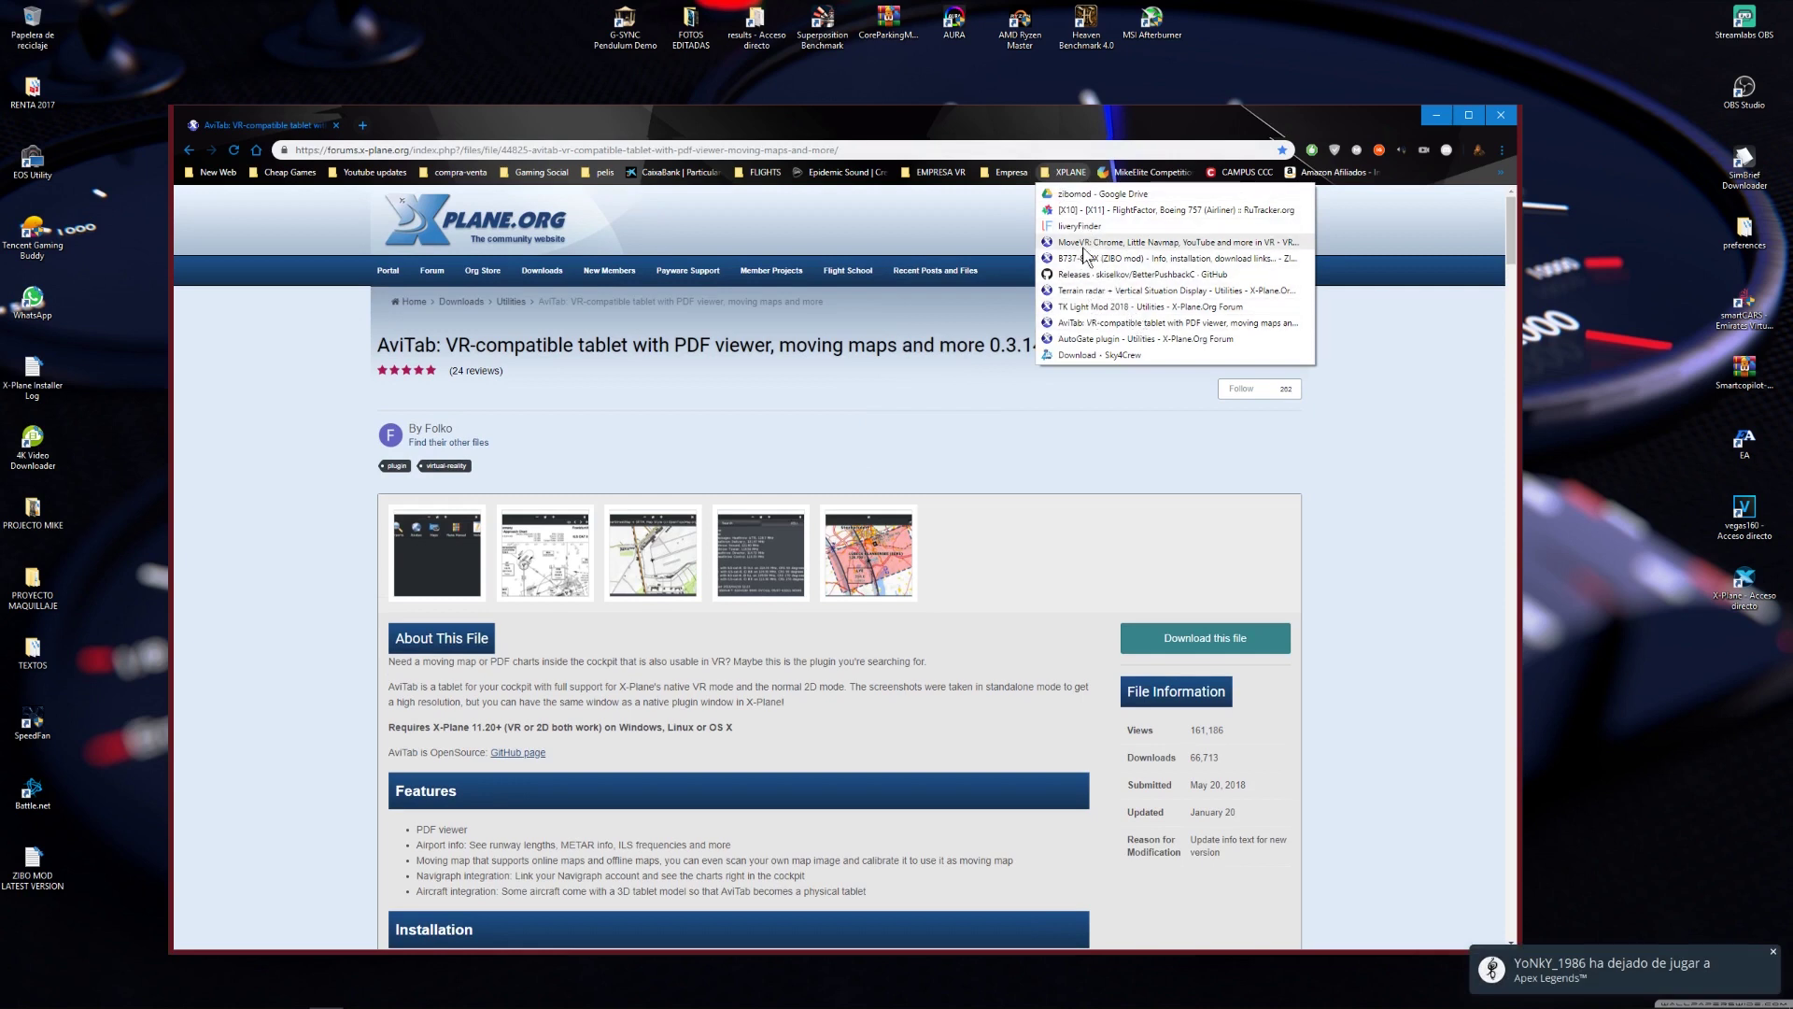
left_click(1099, 275)
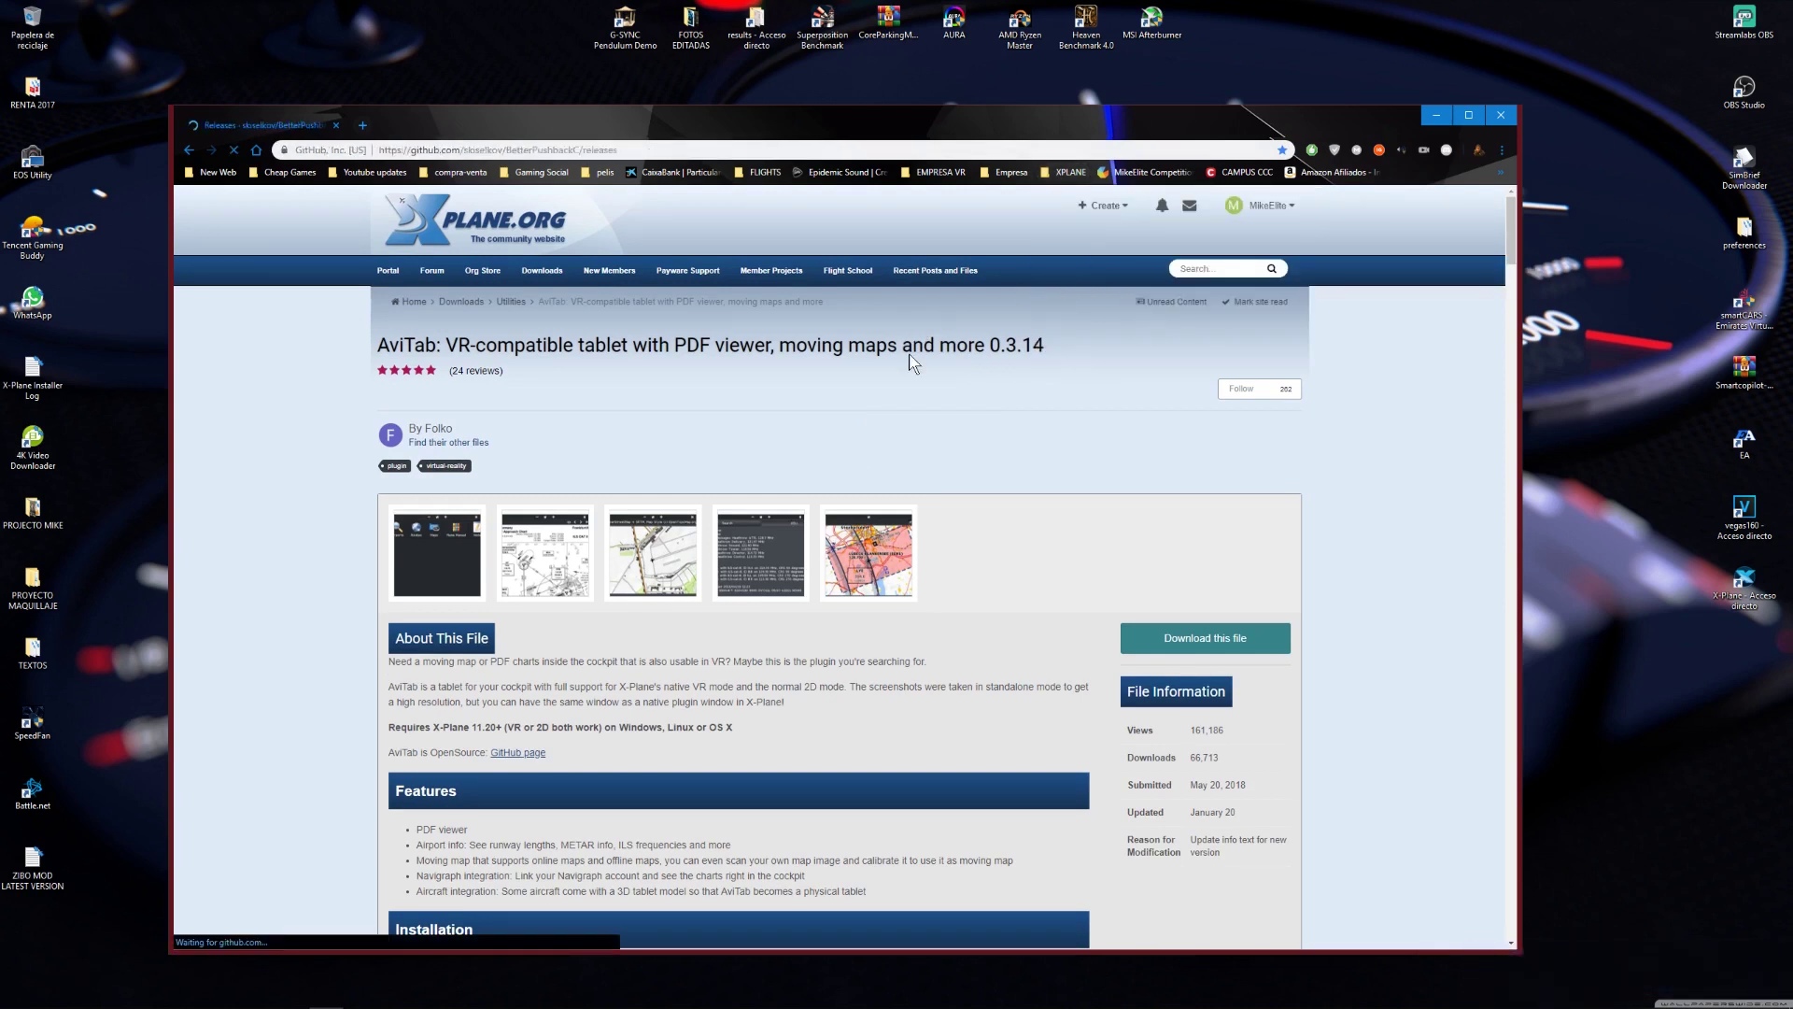
scroll(752, 648, "down", 4)
scroll(772, 372, "up", 2)
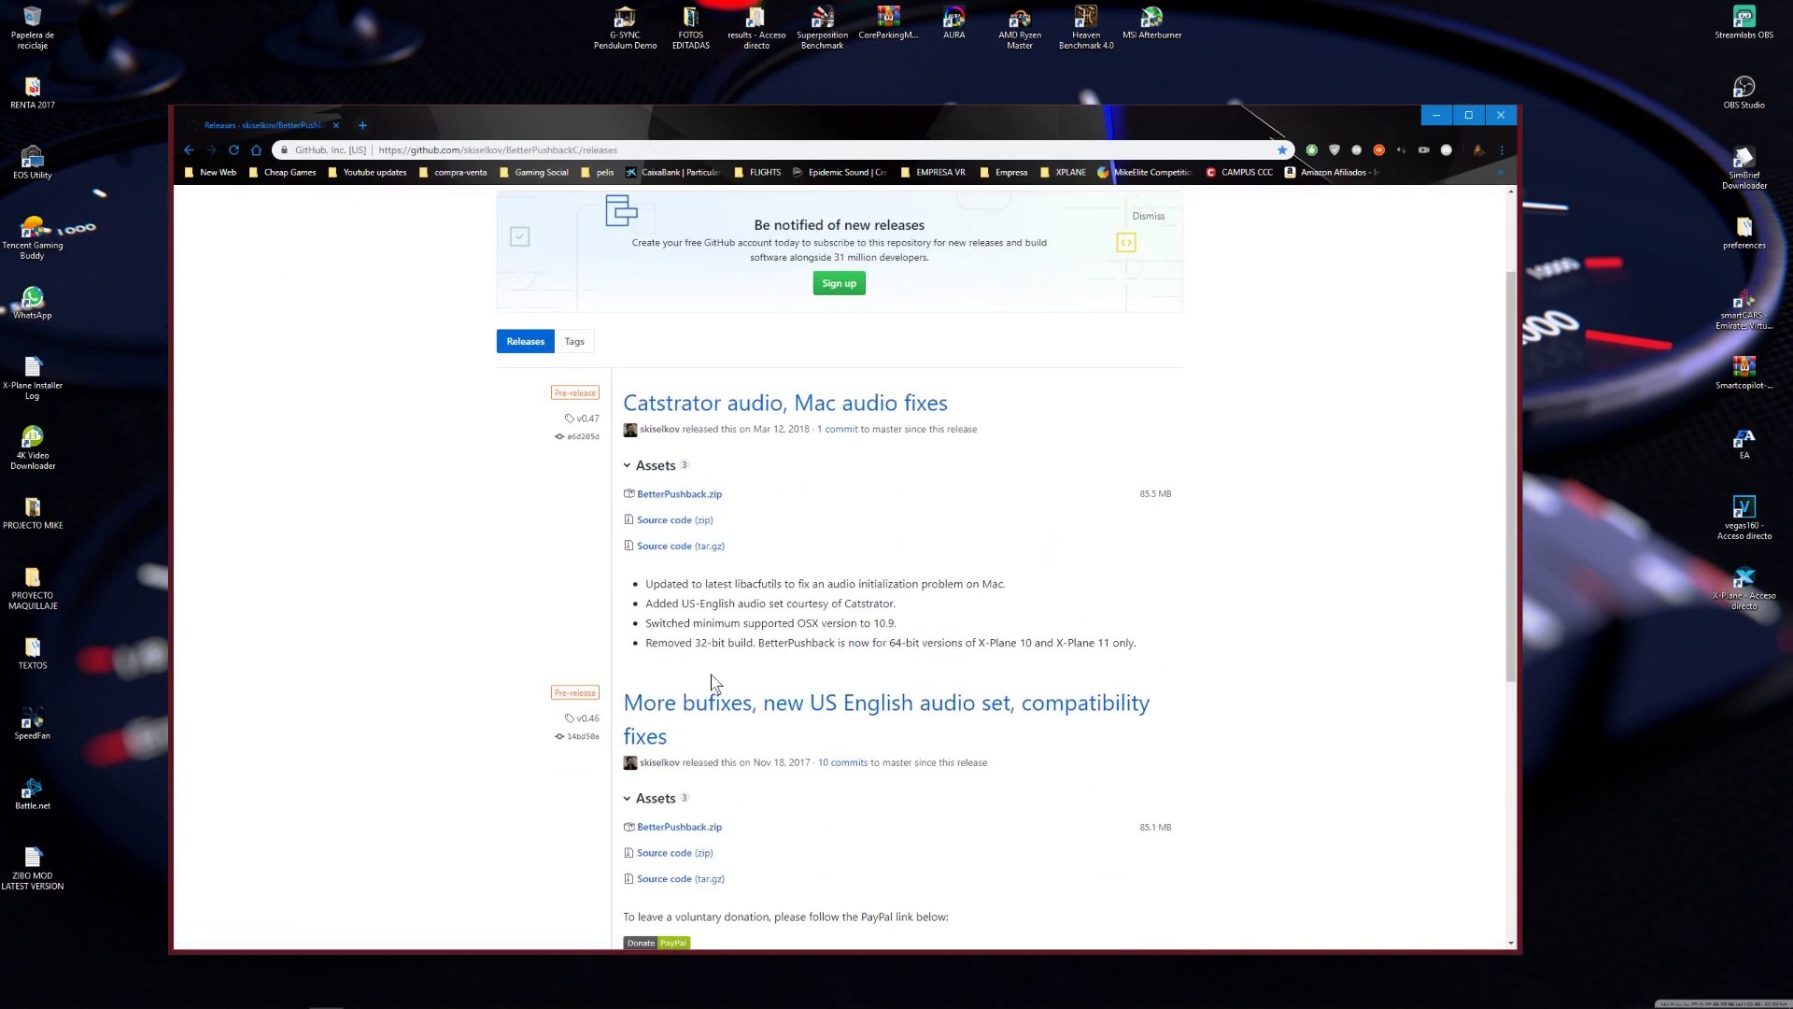
left_click(699, 497)
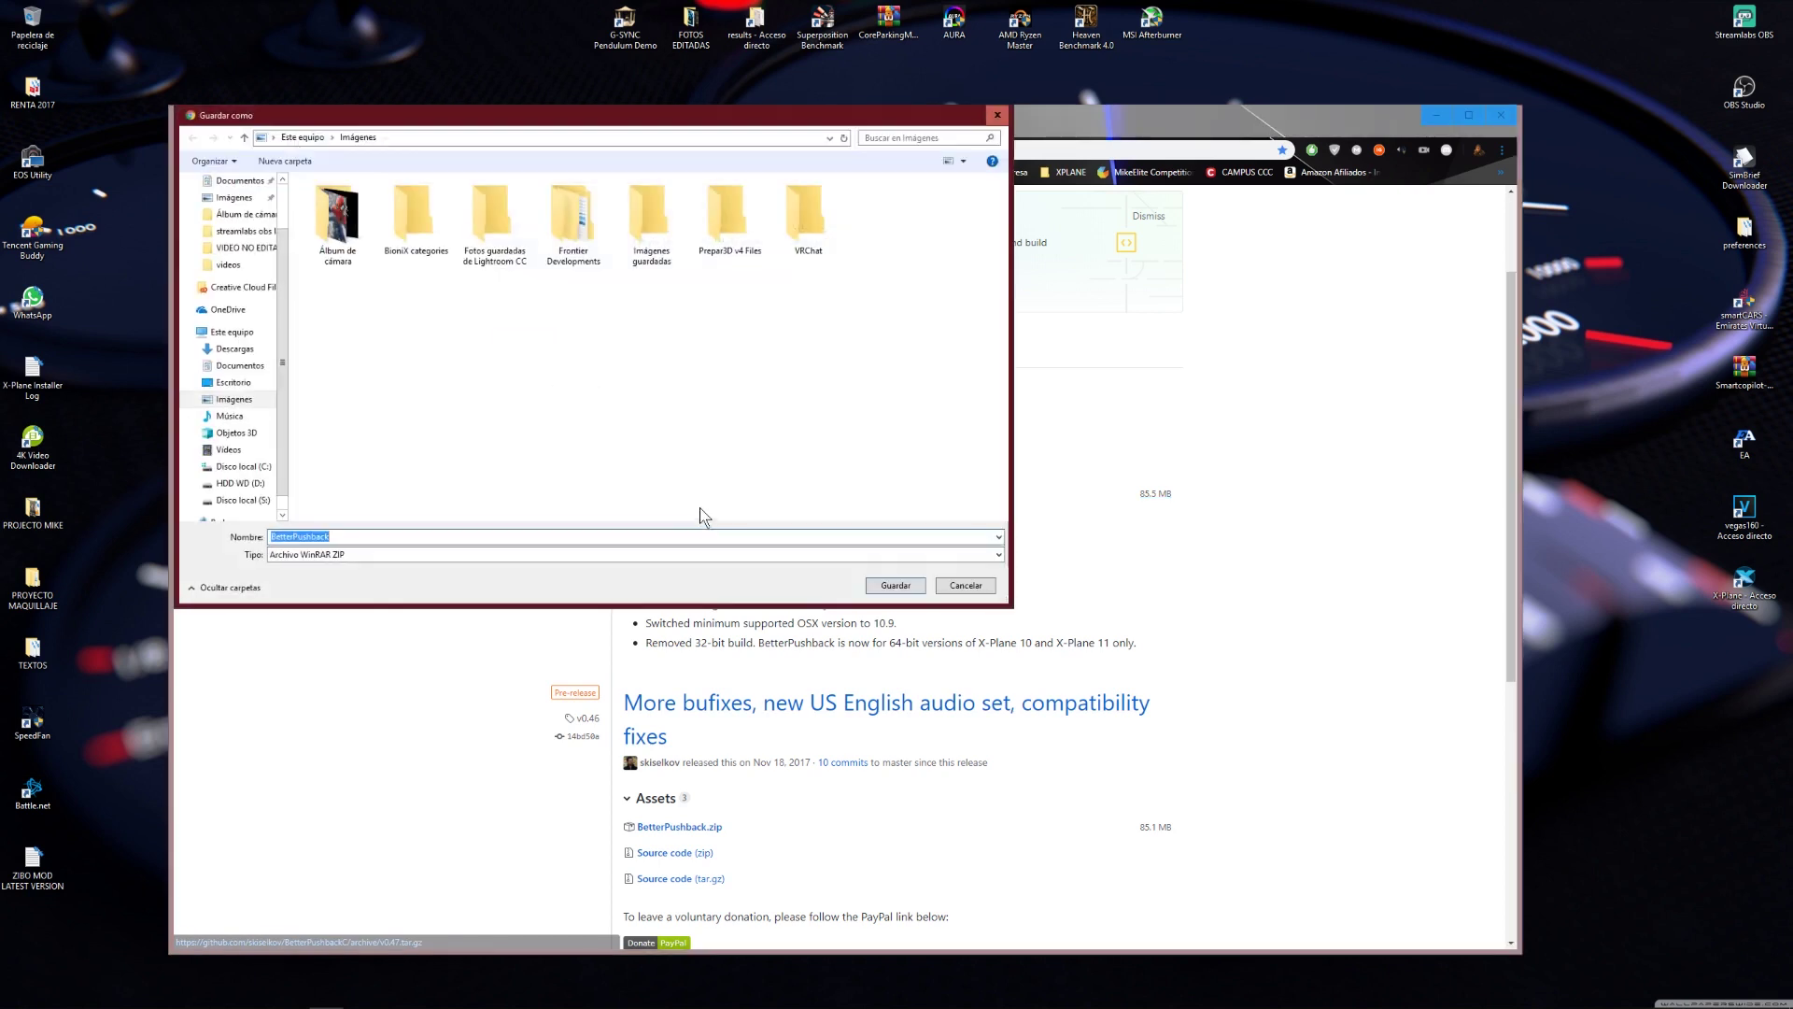
left_click(962, 591)
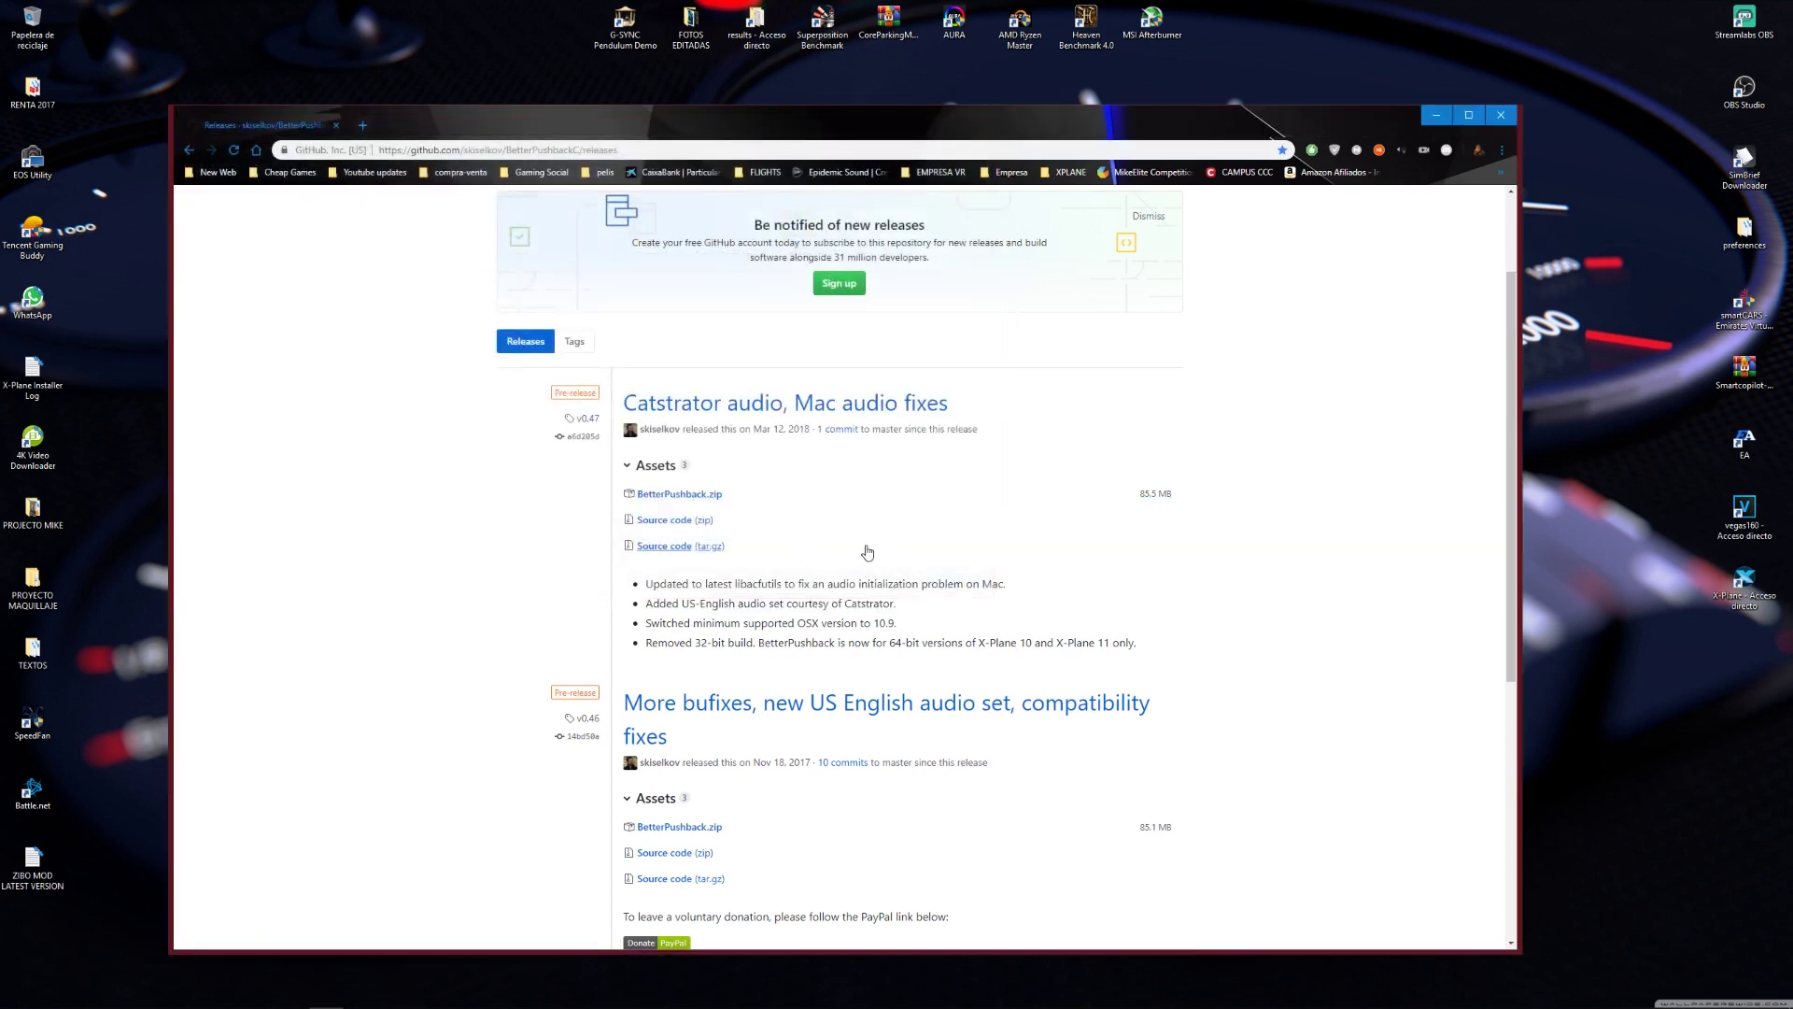
Close the browser window and bring up the zibo downloads folder in File Explorer.
left_click(1501, 115)
left_click(1176, 250)
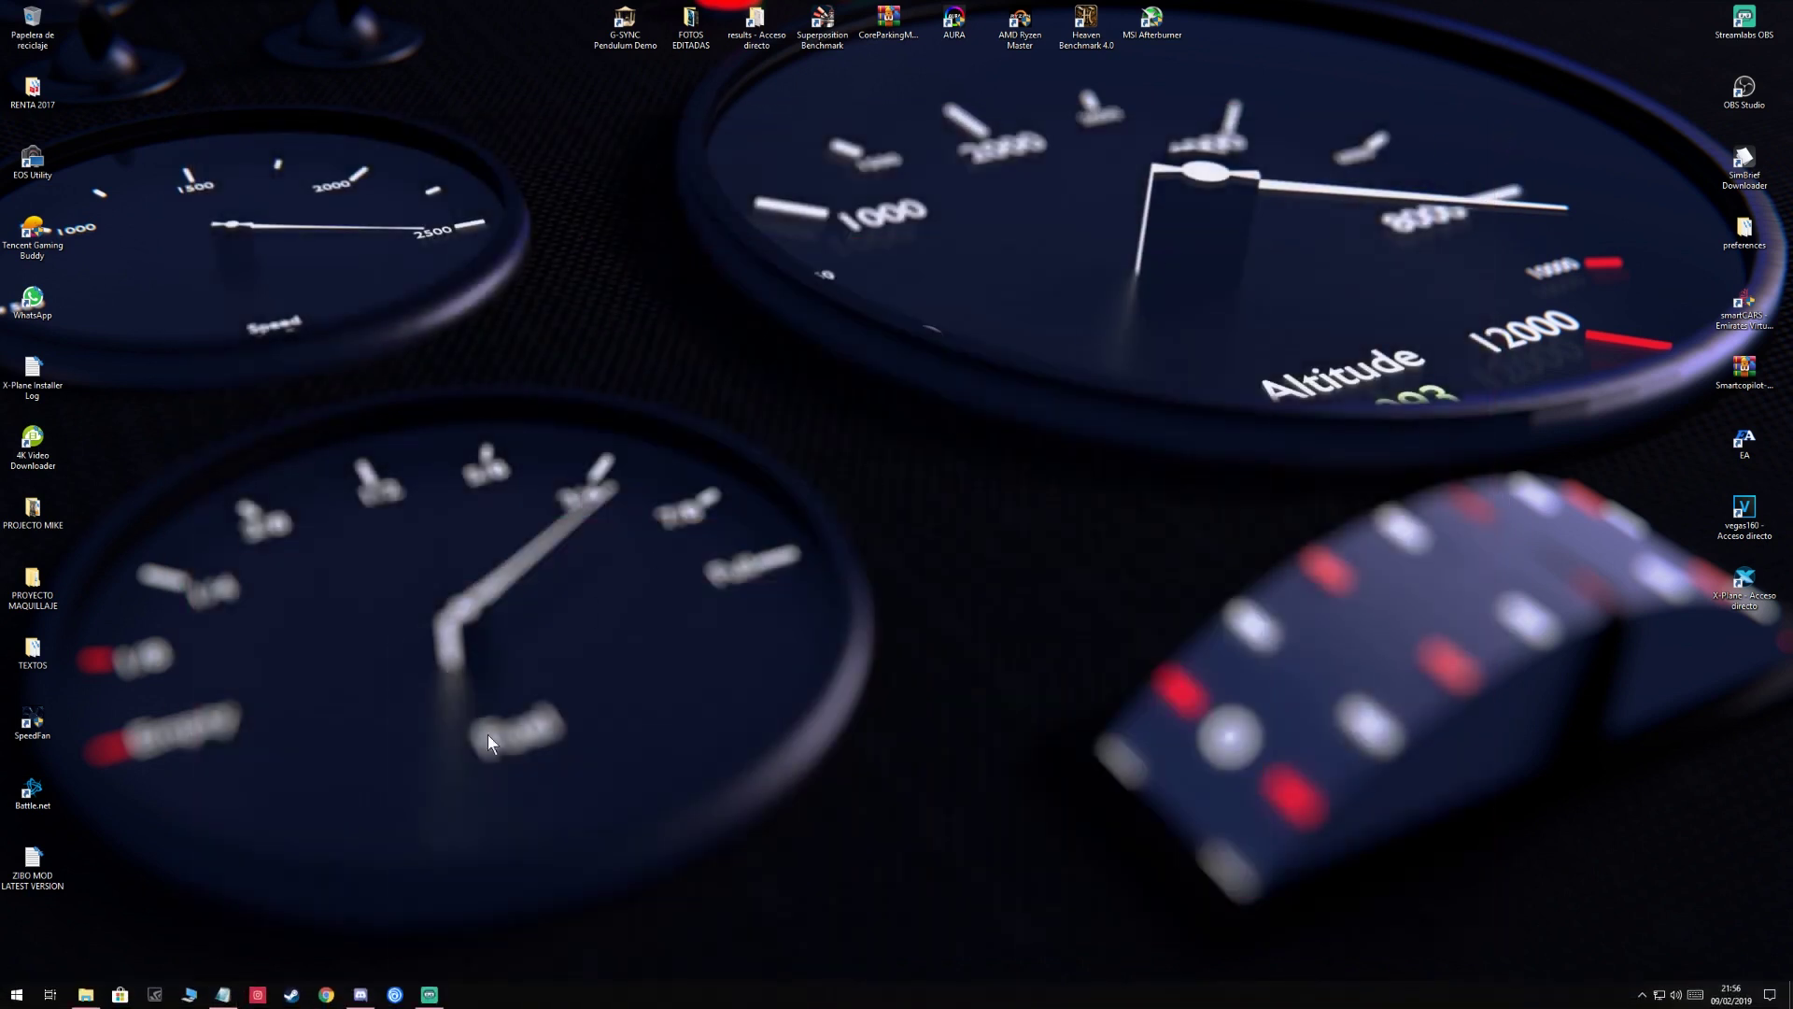
left_click(86, 996)
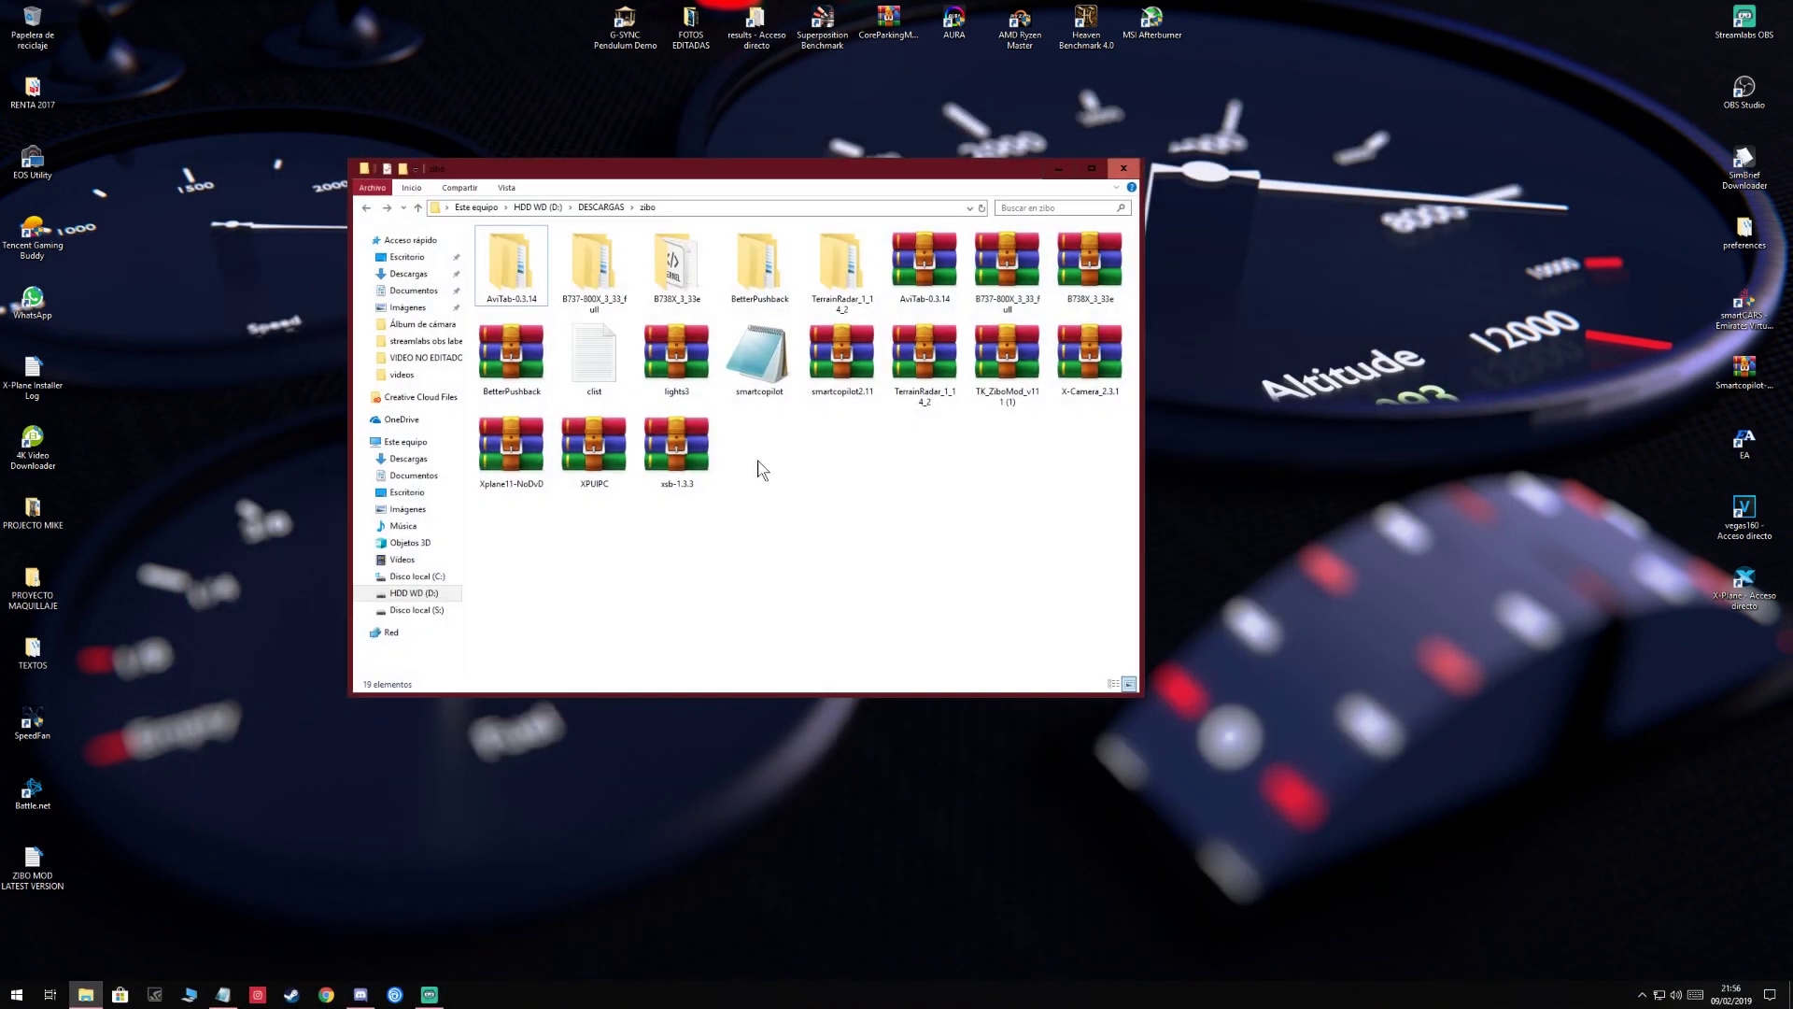
Point out the B737-800X_3_33_full, AviTab, B738X_3_33e and BetterPushback archives, and select the five extracted folders.
left_click(1001, 255)
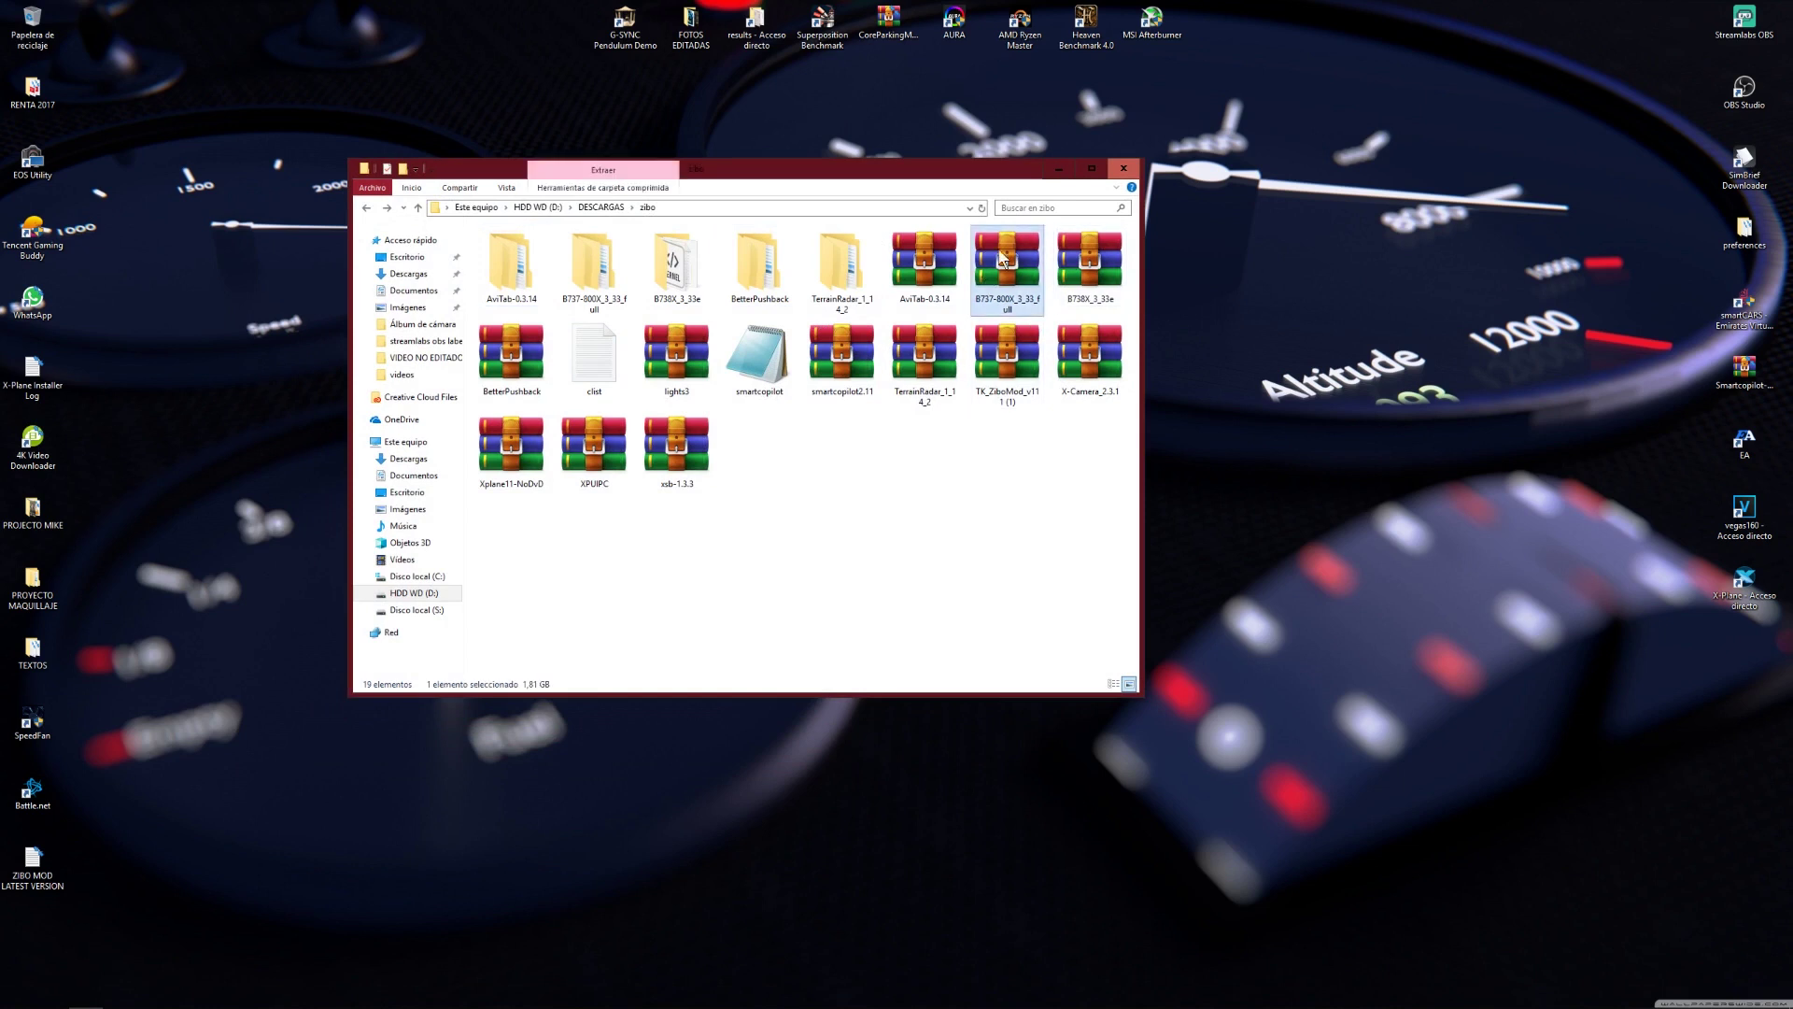
left_click(901, 270)
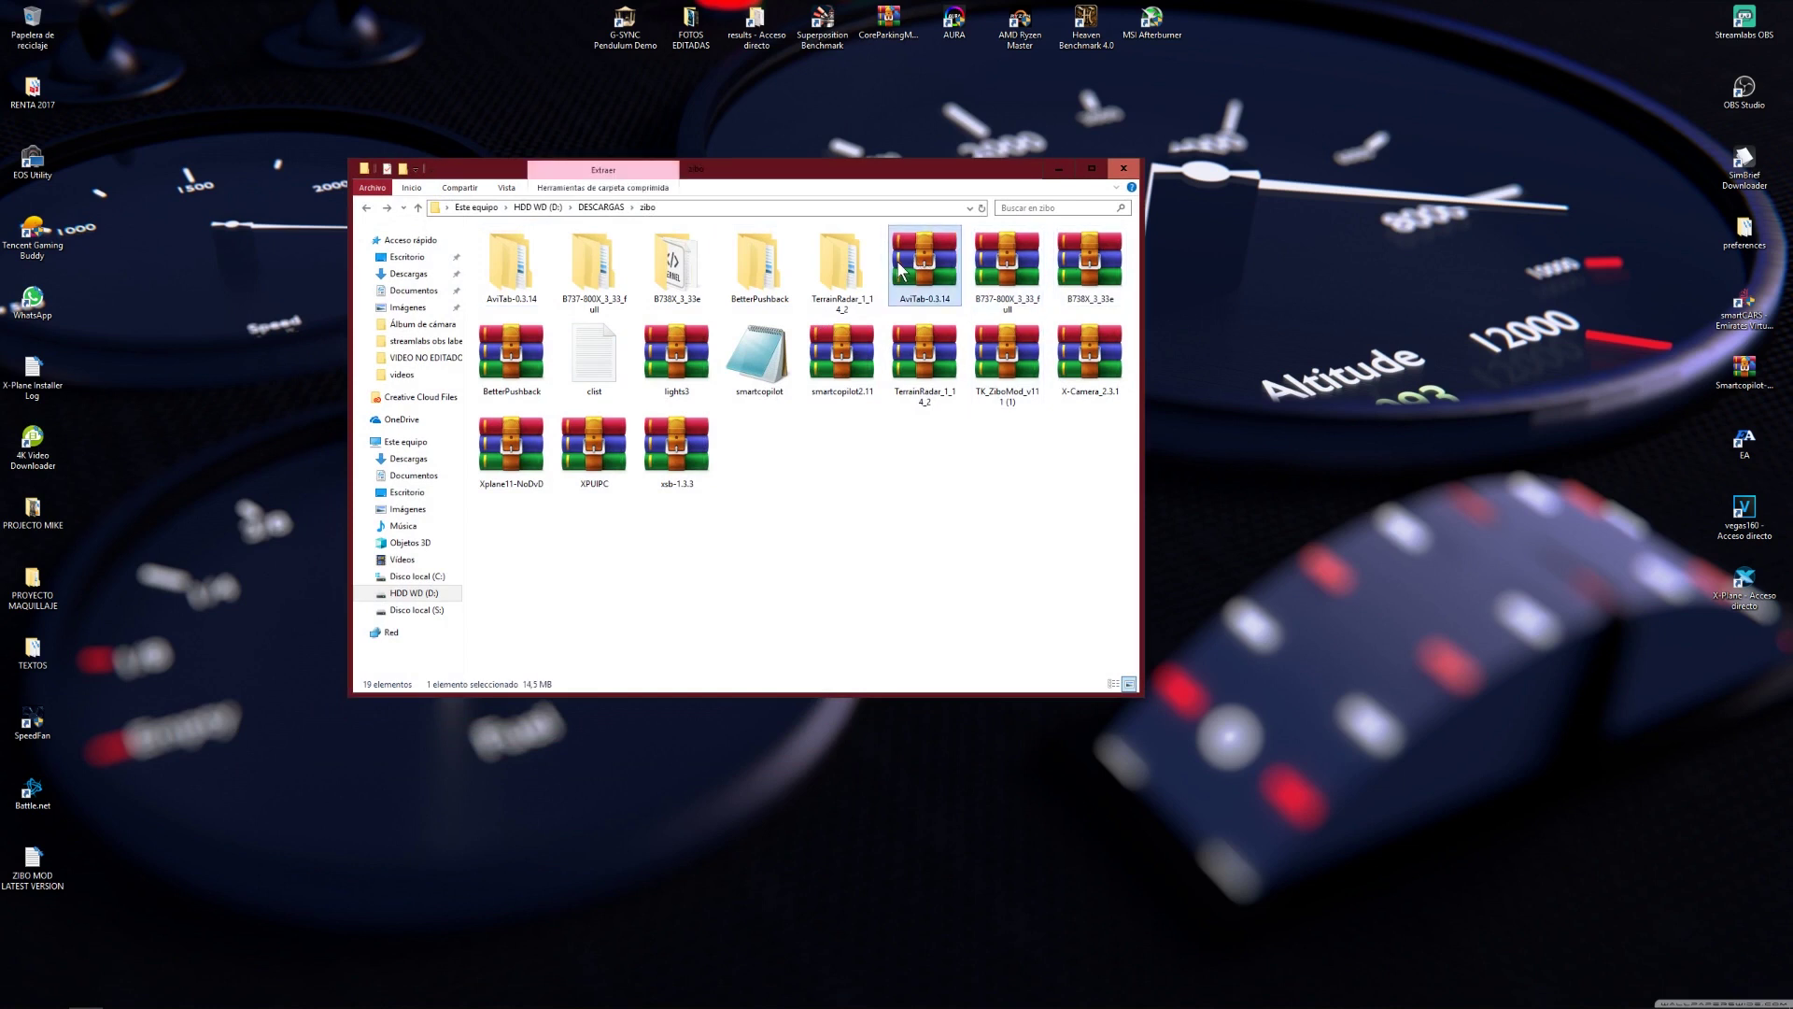
left_click(1091, 267)
left_click(512, 355)
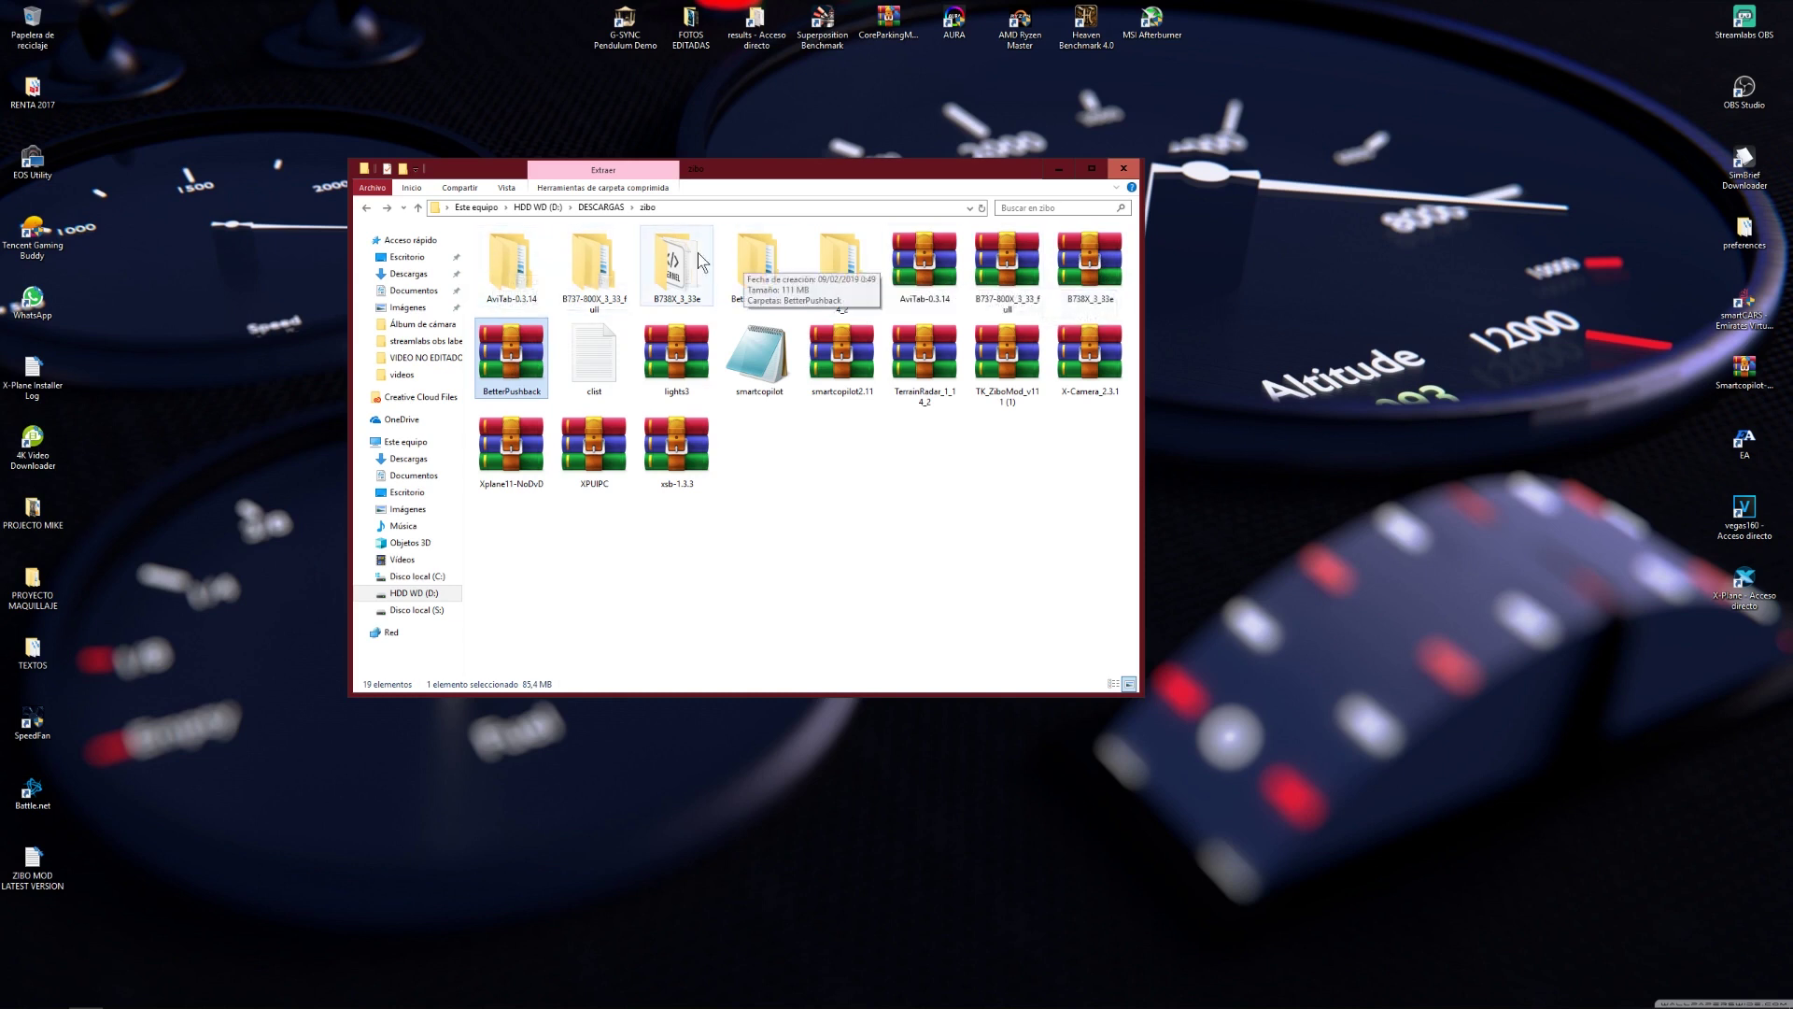
left_click_drag(470, 234, 869, 280)
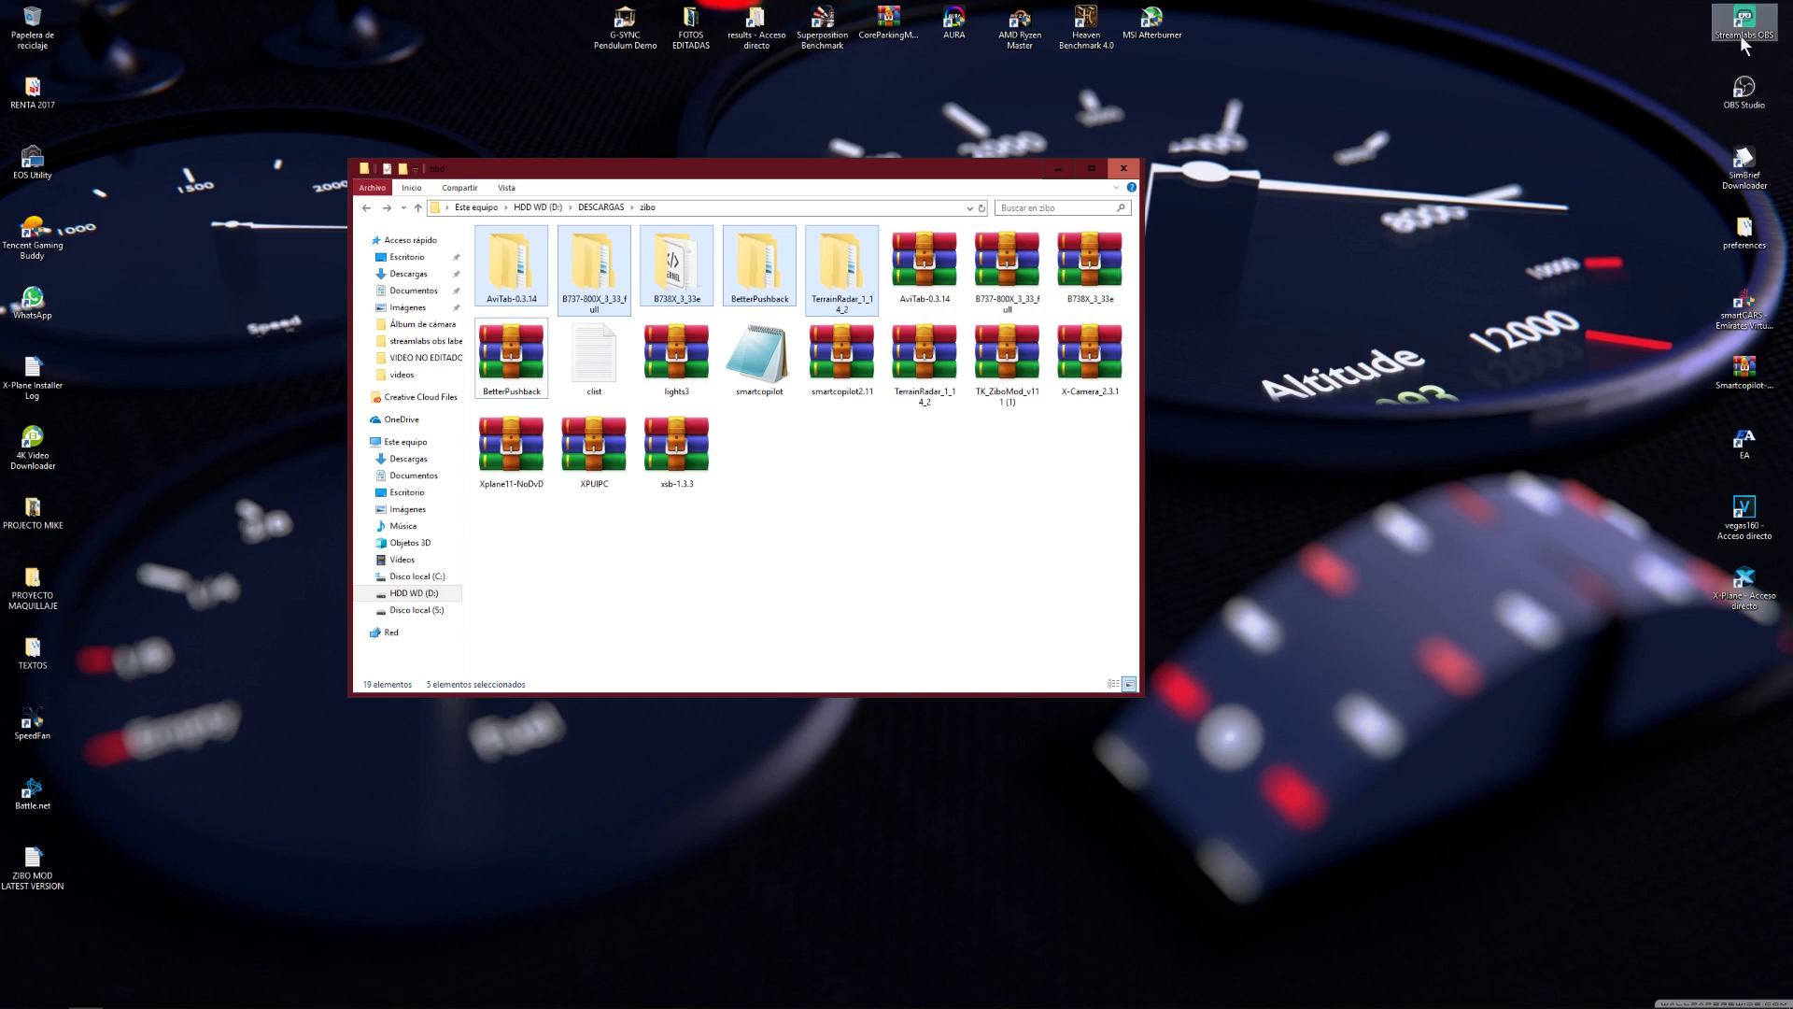
Open the X-Plane shortcut's file location, arranged side by side with the zibo folder window, and enter the Aircraft folder.
right_click(1739, 574)
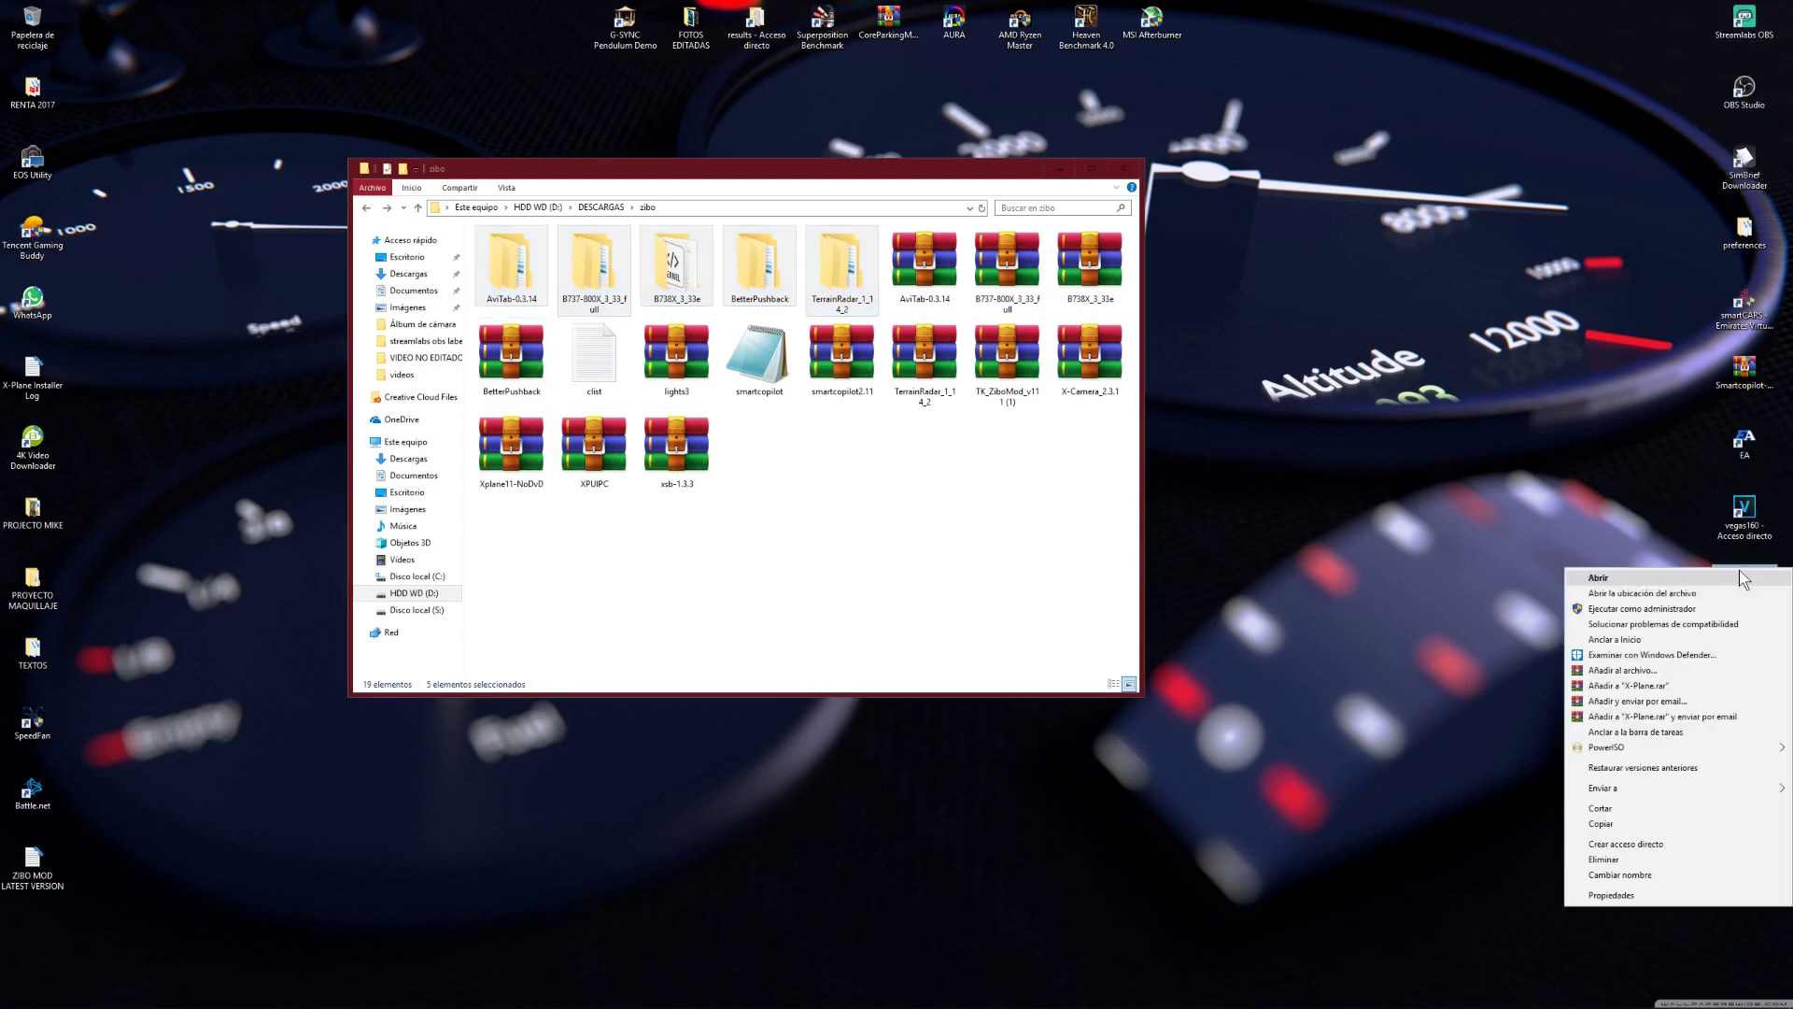
left_click(1621, 593)
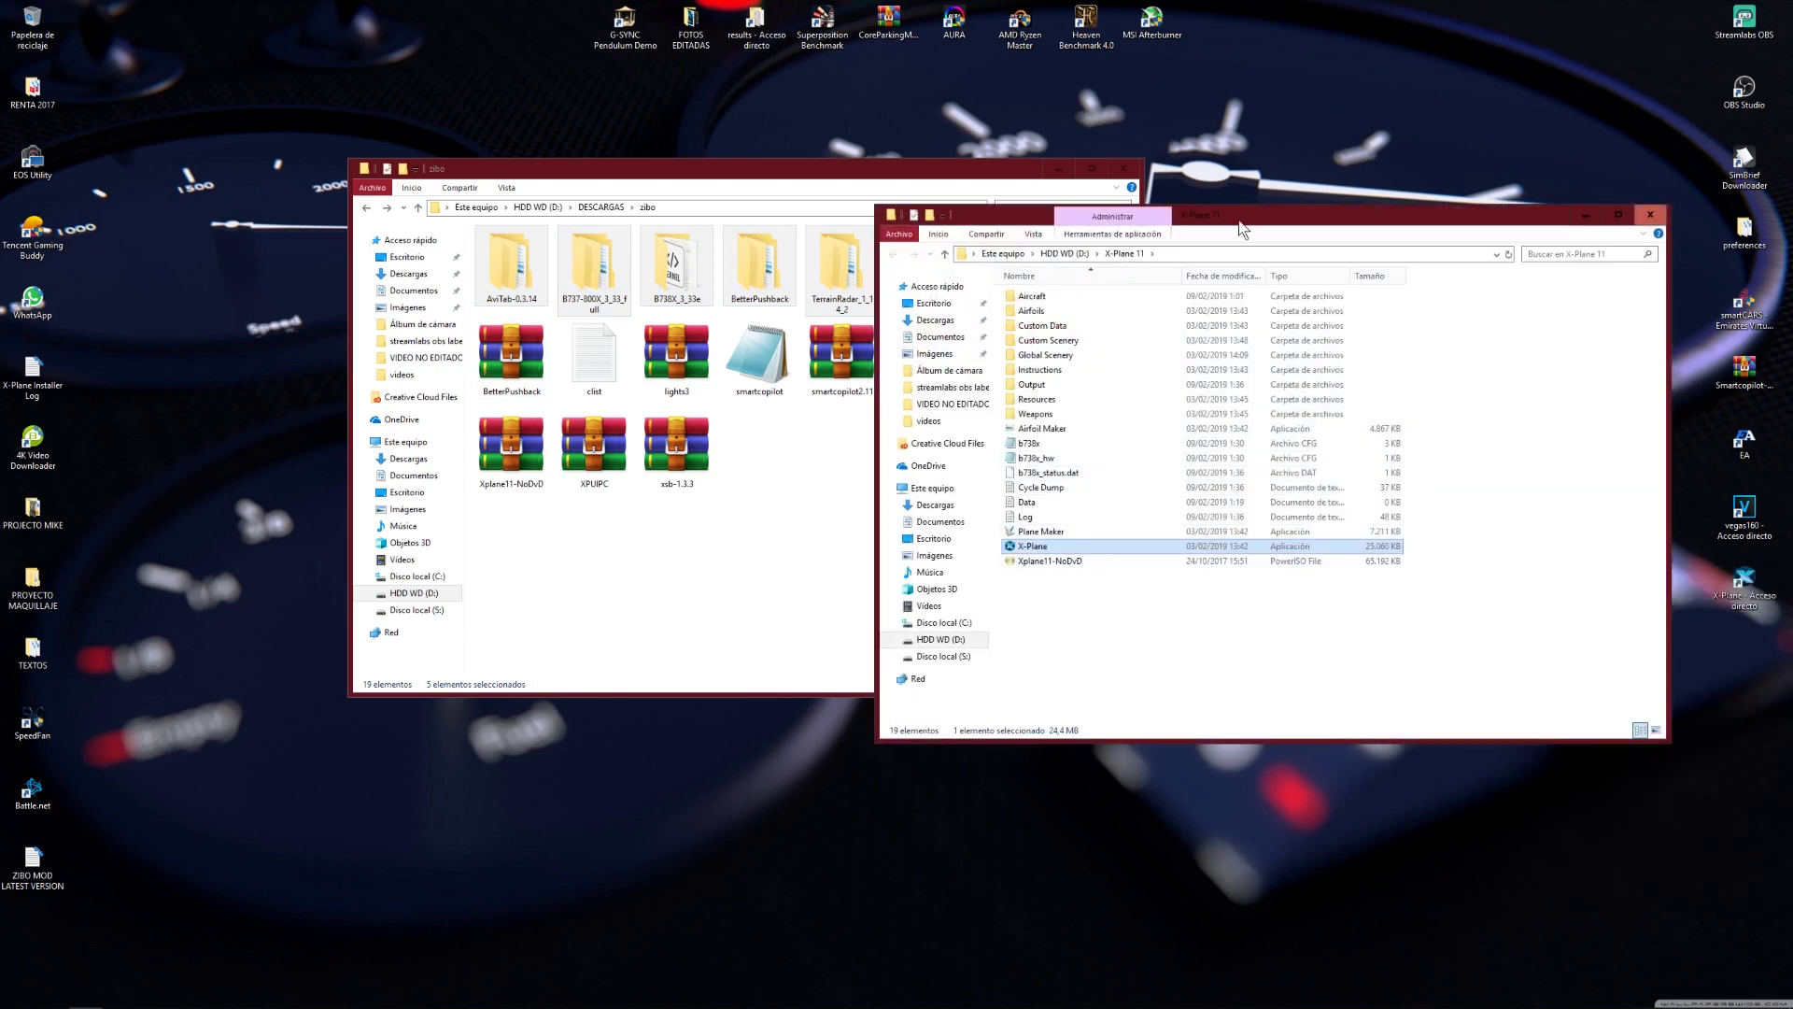
left_click_drag(1103, 222, 1235, 219)
left_click_drag(920, 175, 613, 172)
left_click_drag(1378, 213, 1240, 165)
left_click_drag(651, 170, 669, 162)
left_click_drag(1285, 171, 1278, 166)
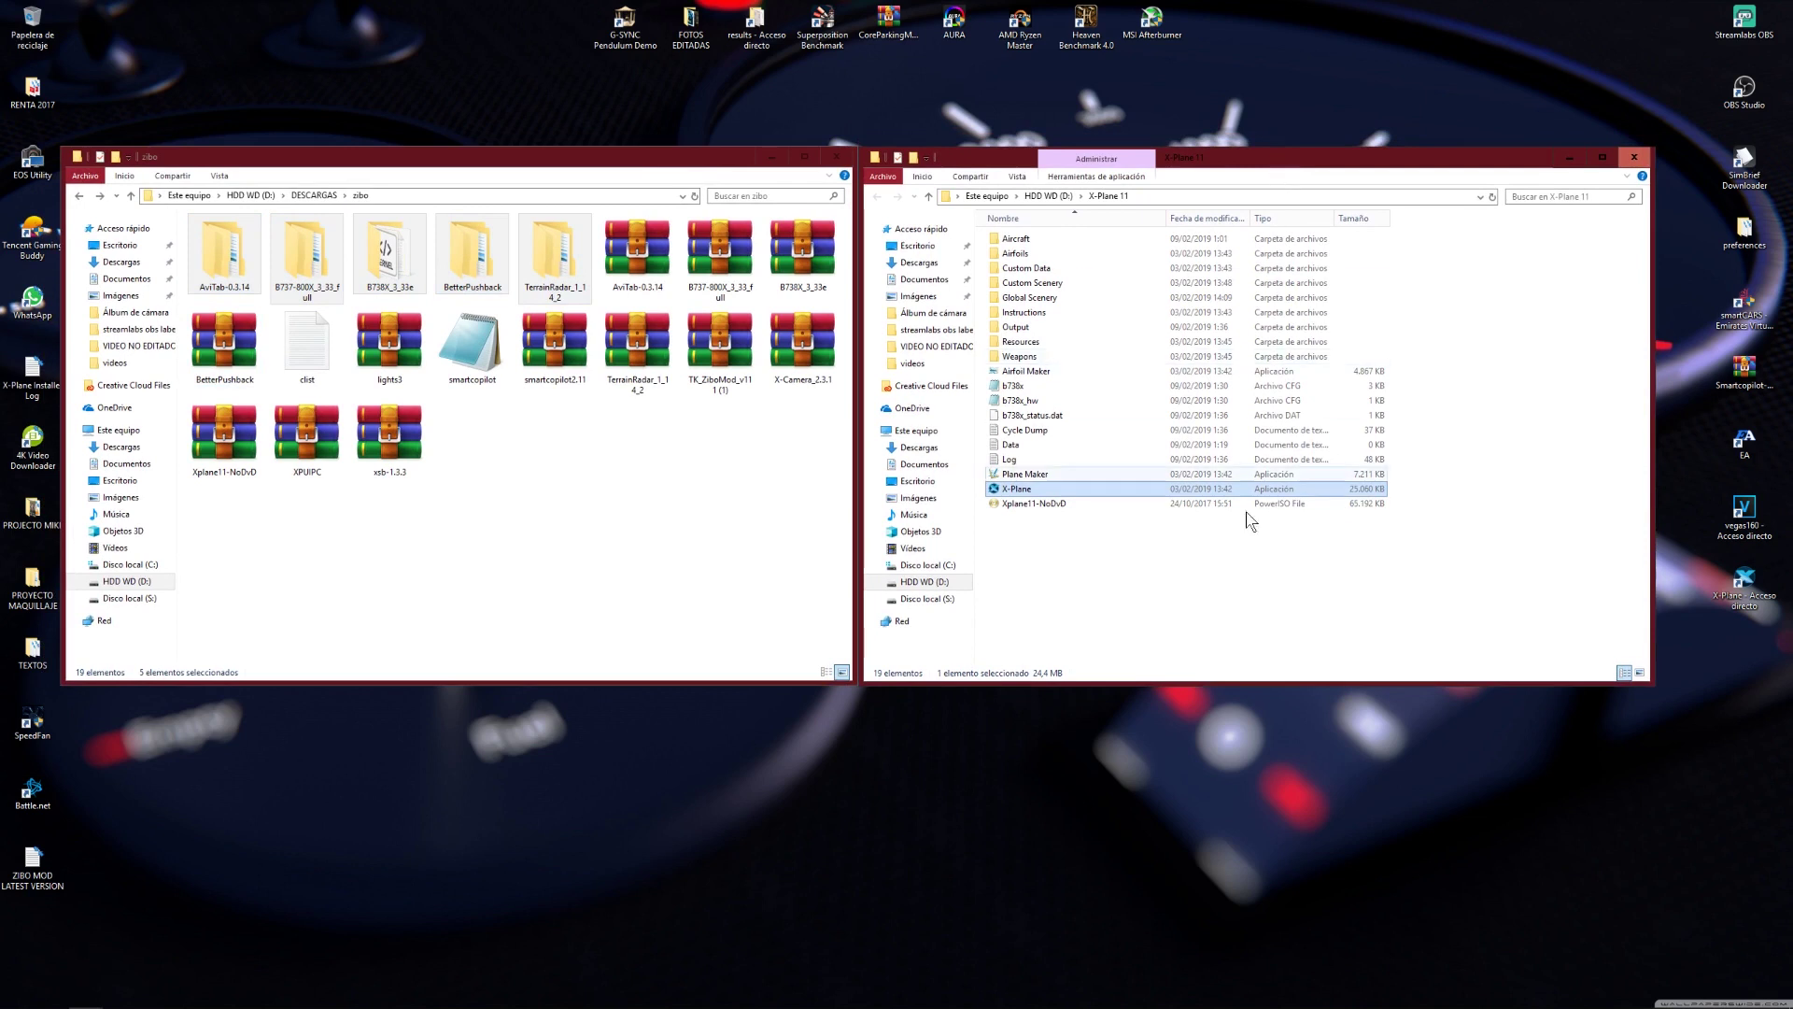
double_click(1016, 239)
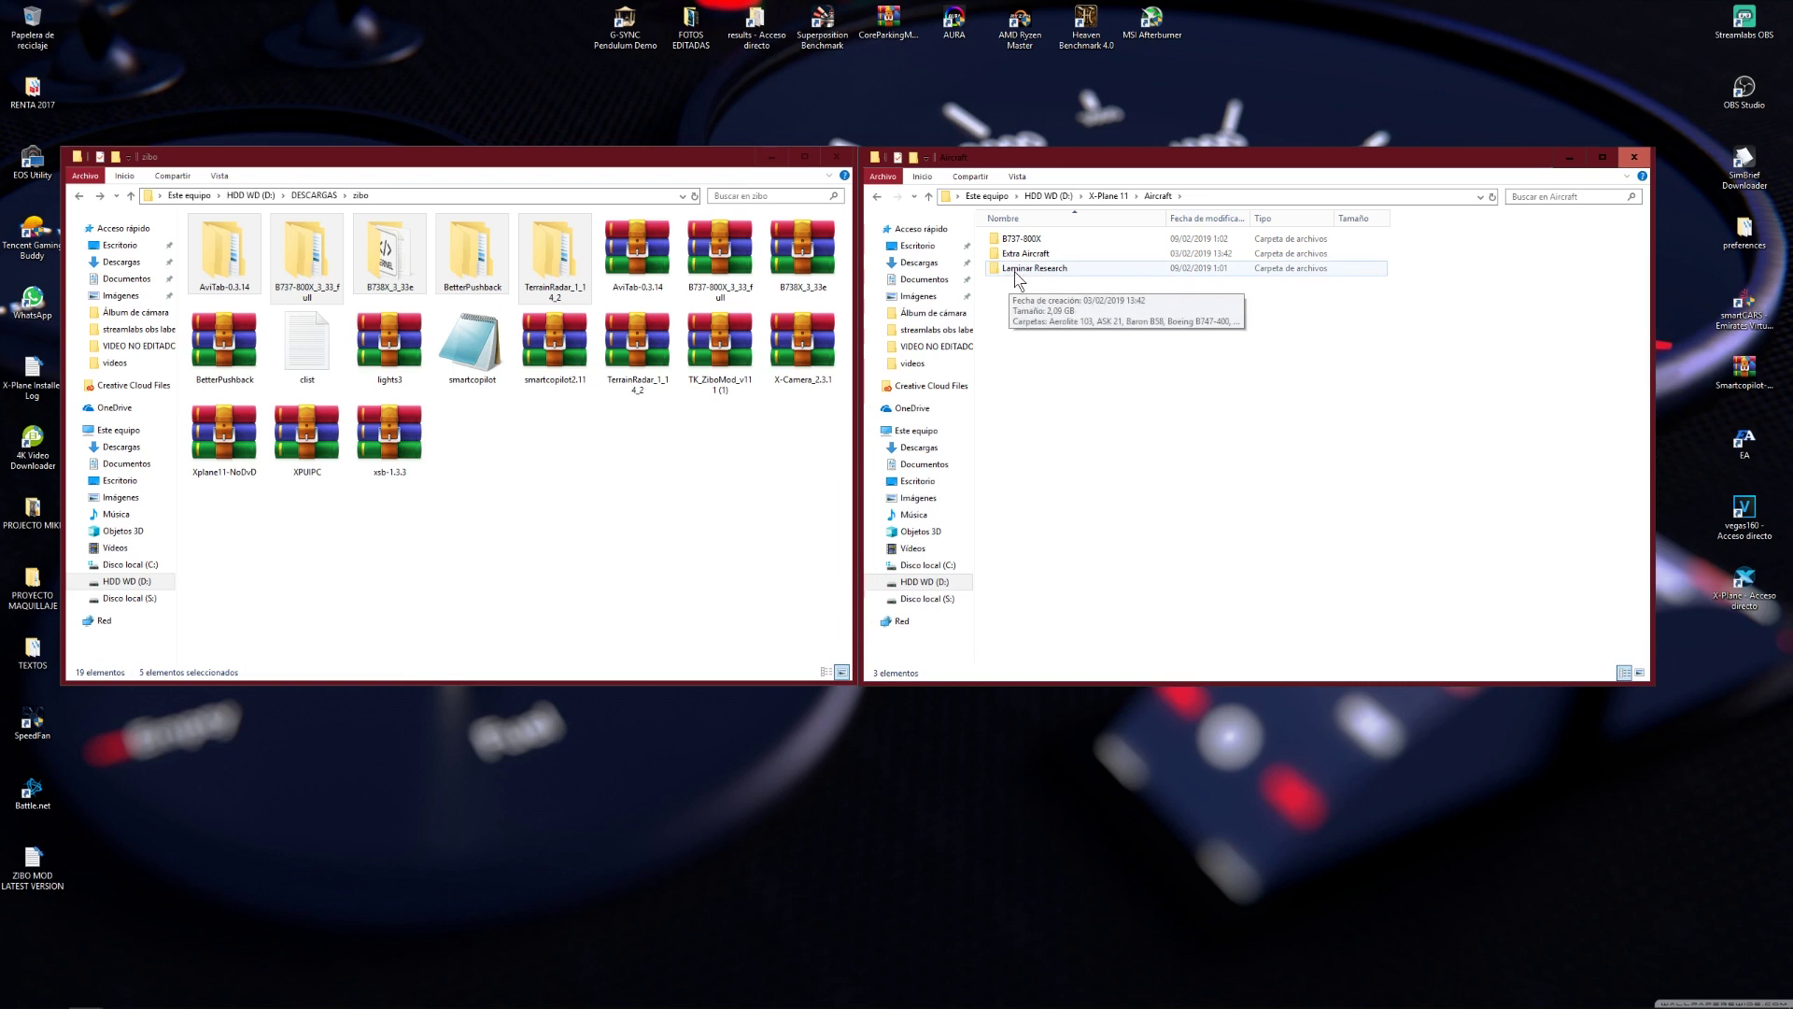
View the aircraft folders inside Laminar Research and return to the Aircraft folder.
double_click(1033, 270)
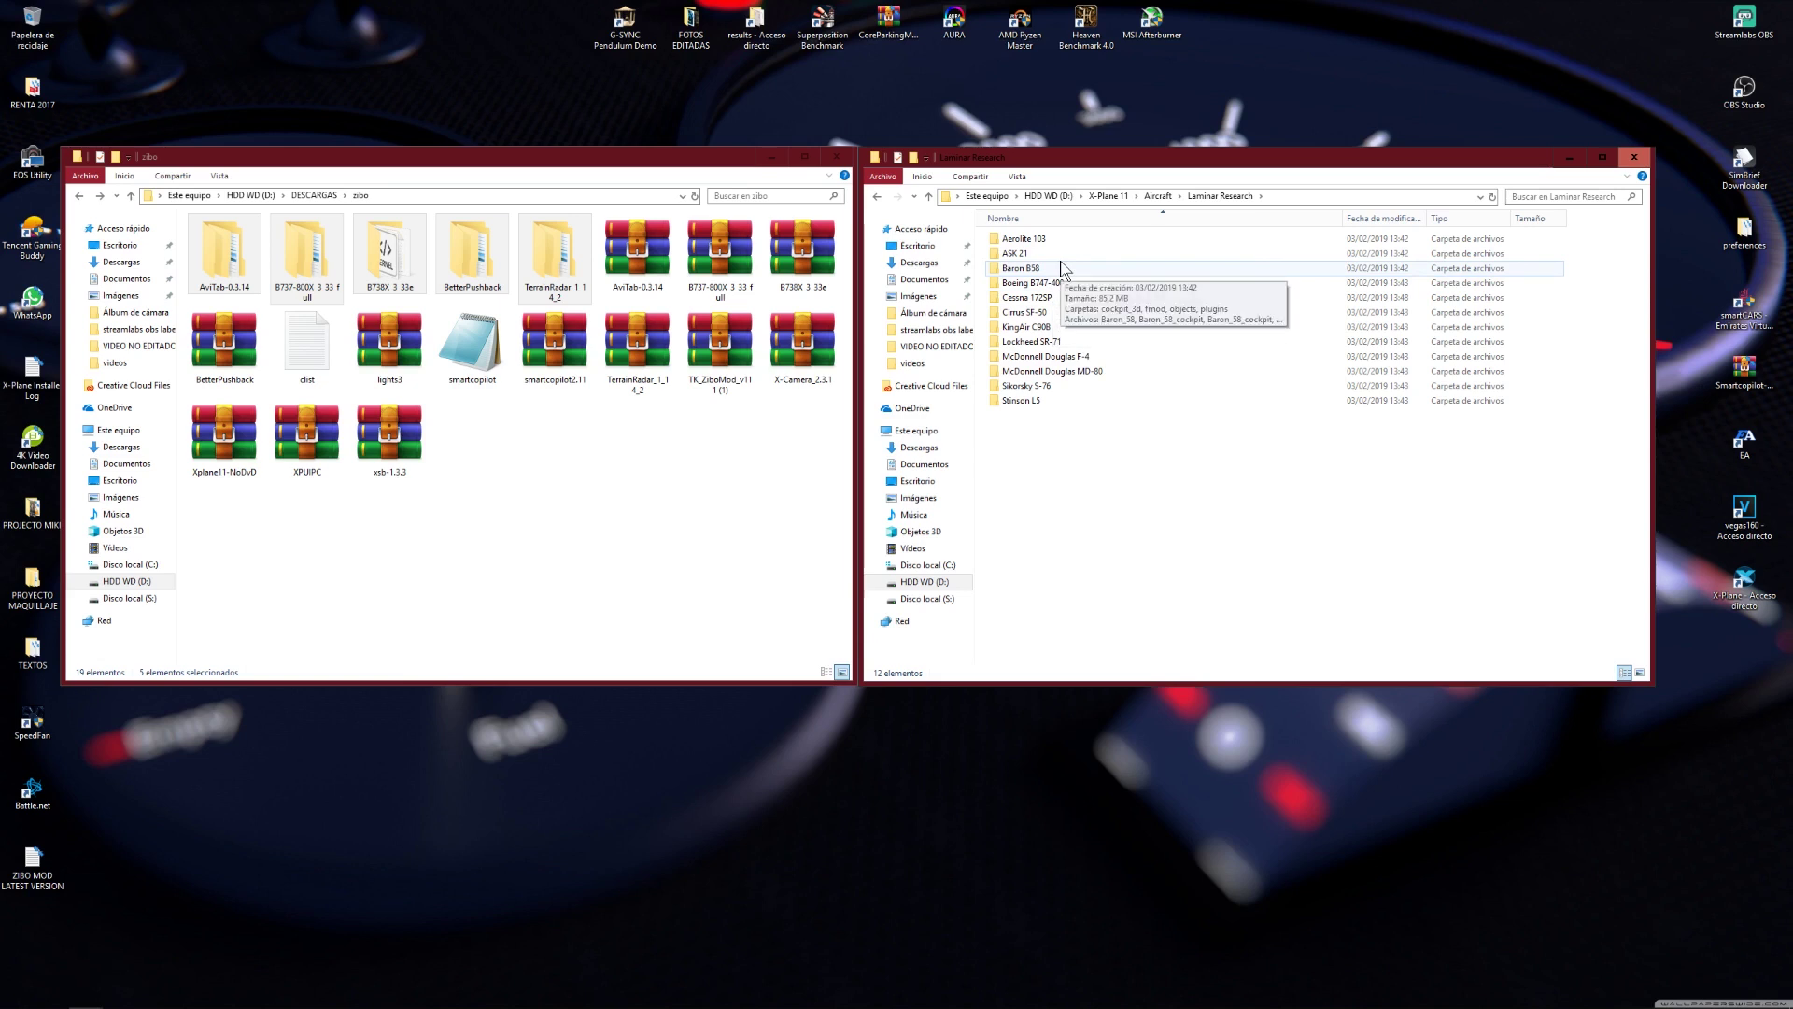
left_click_drag(1047, 483, 1102, 250)
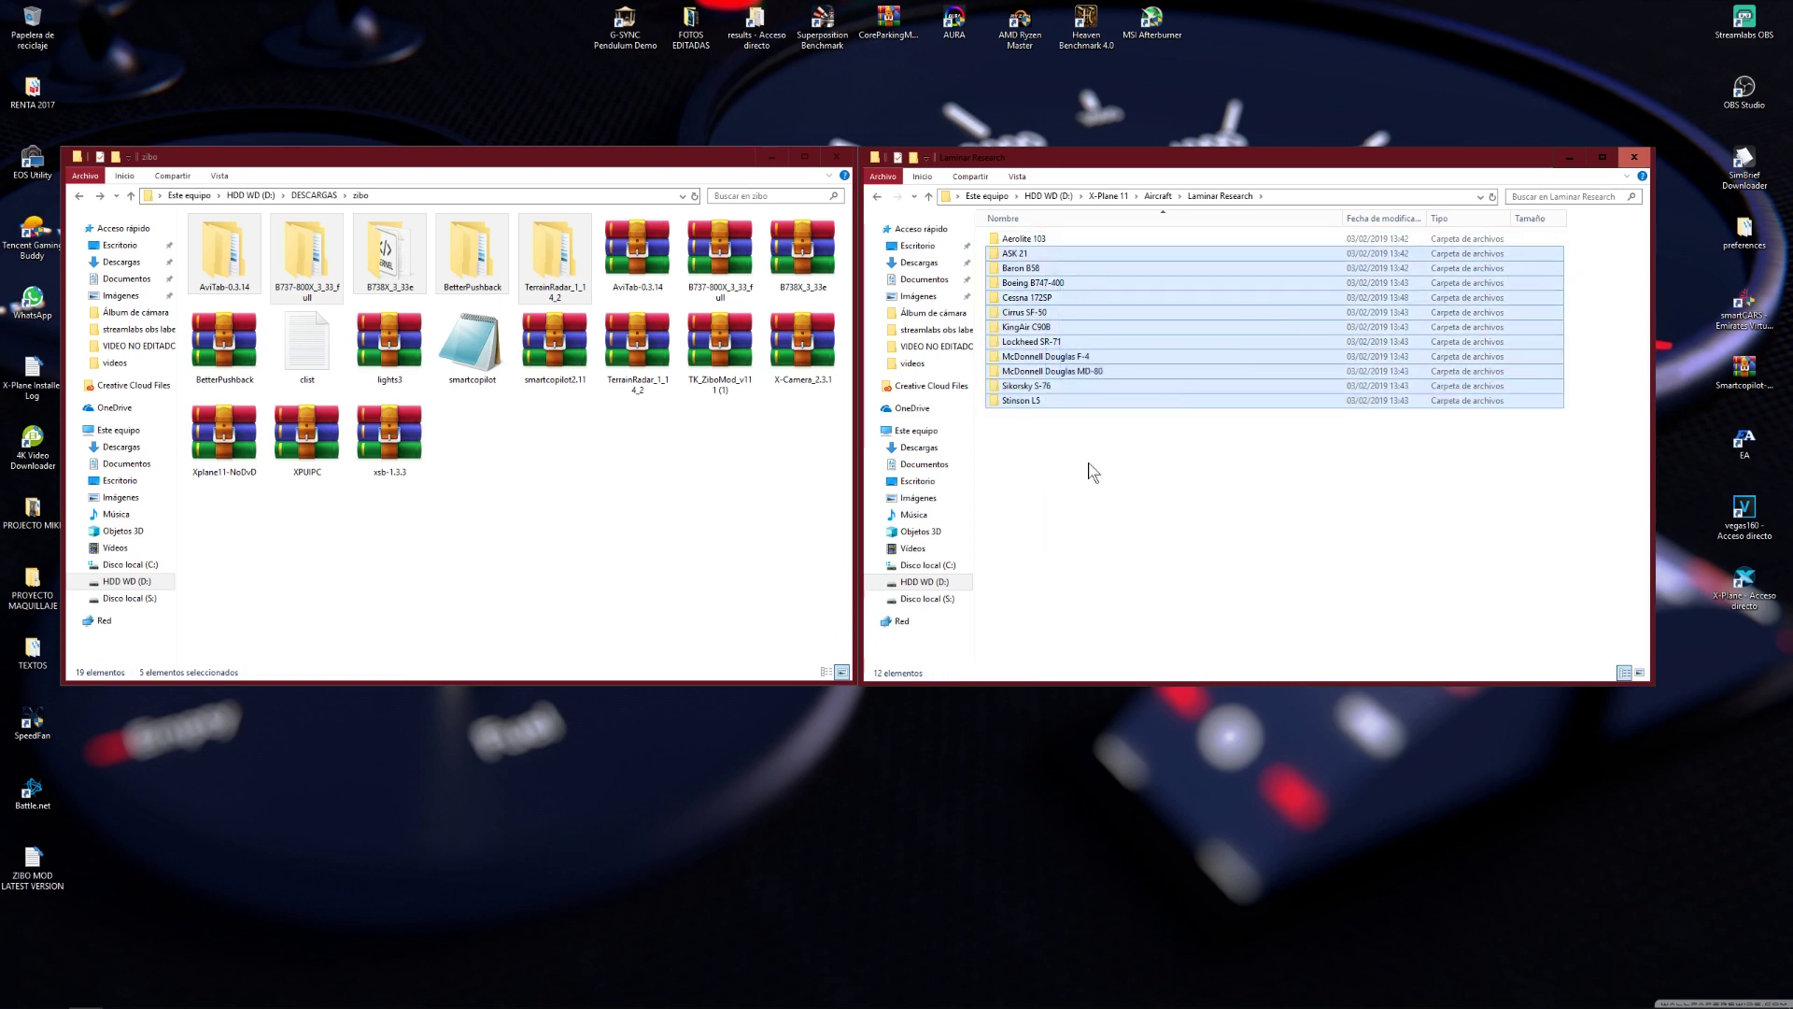
left_click(1033, 507)
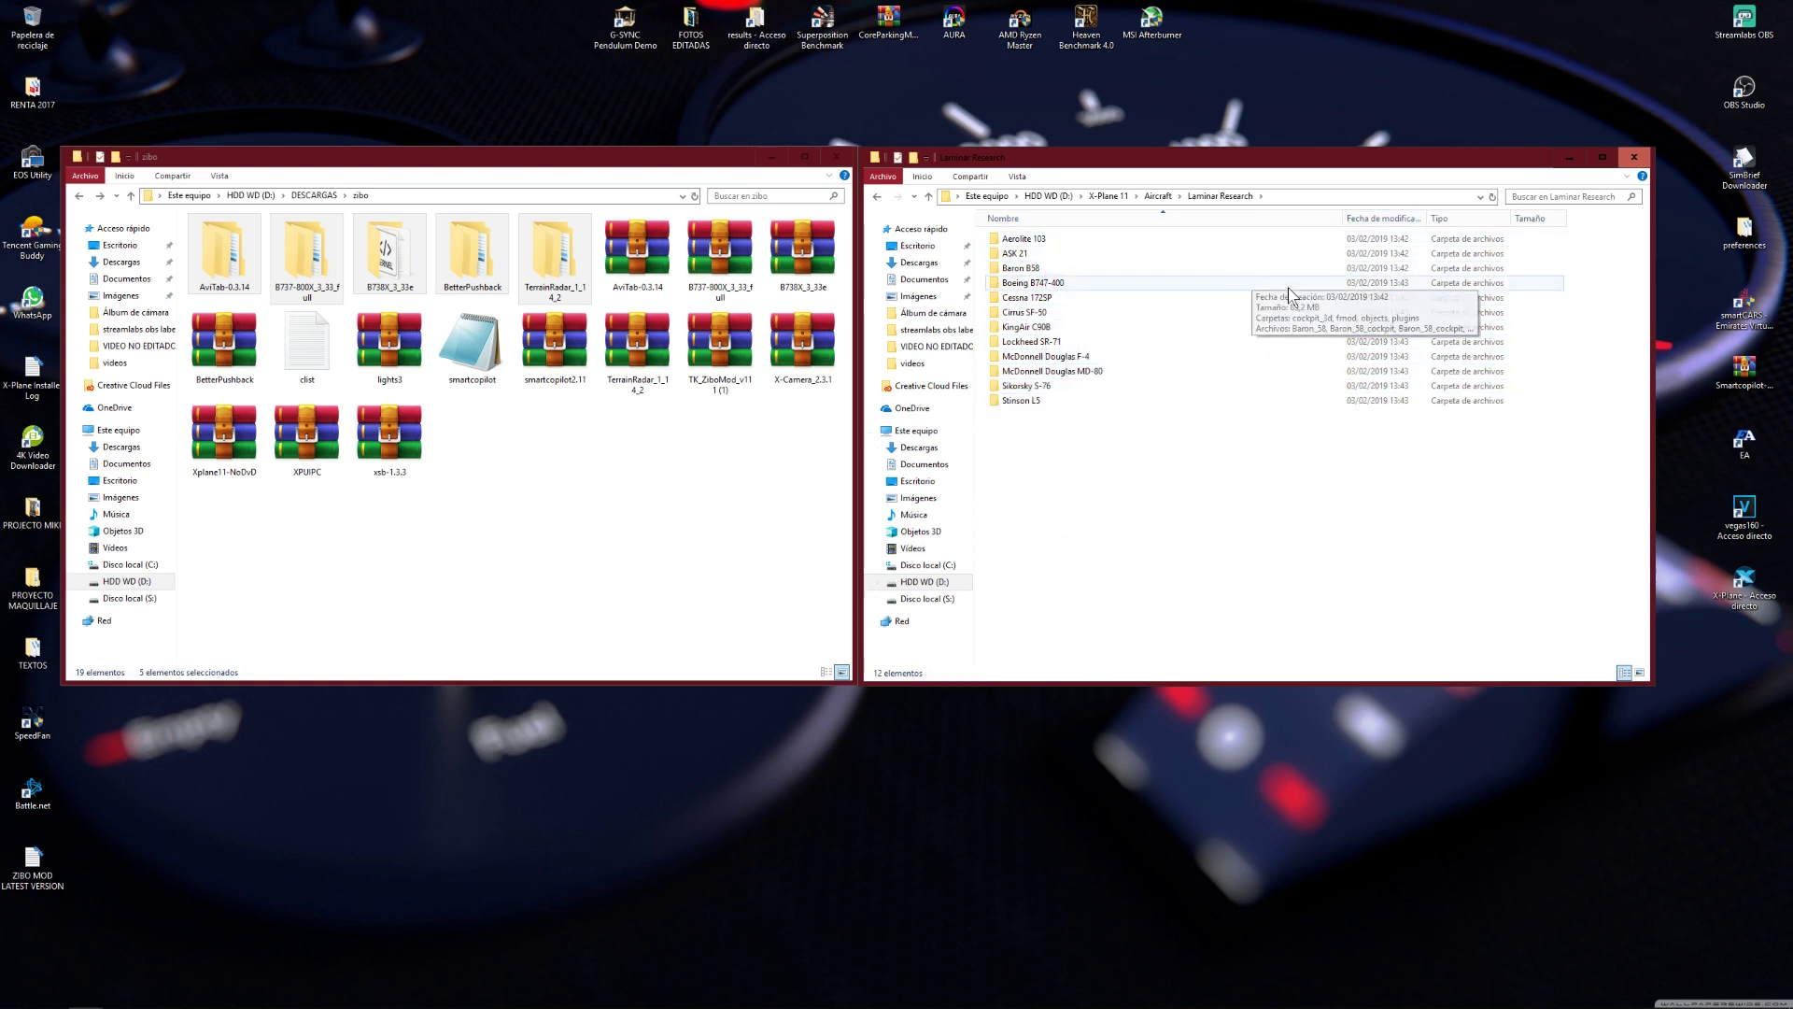
left_click(884, 194)
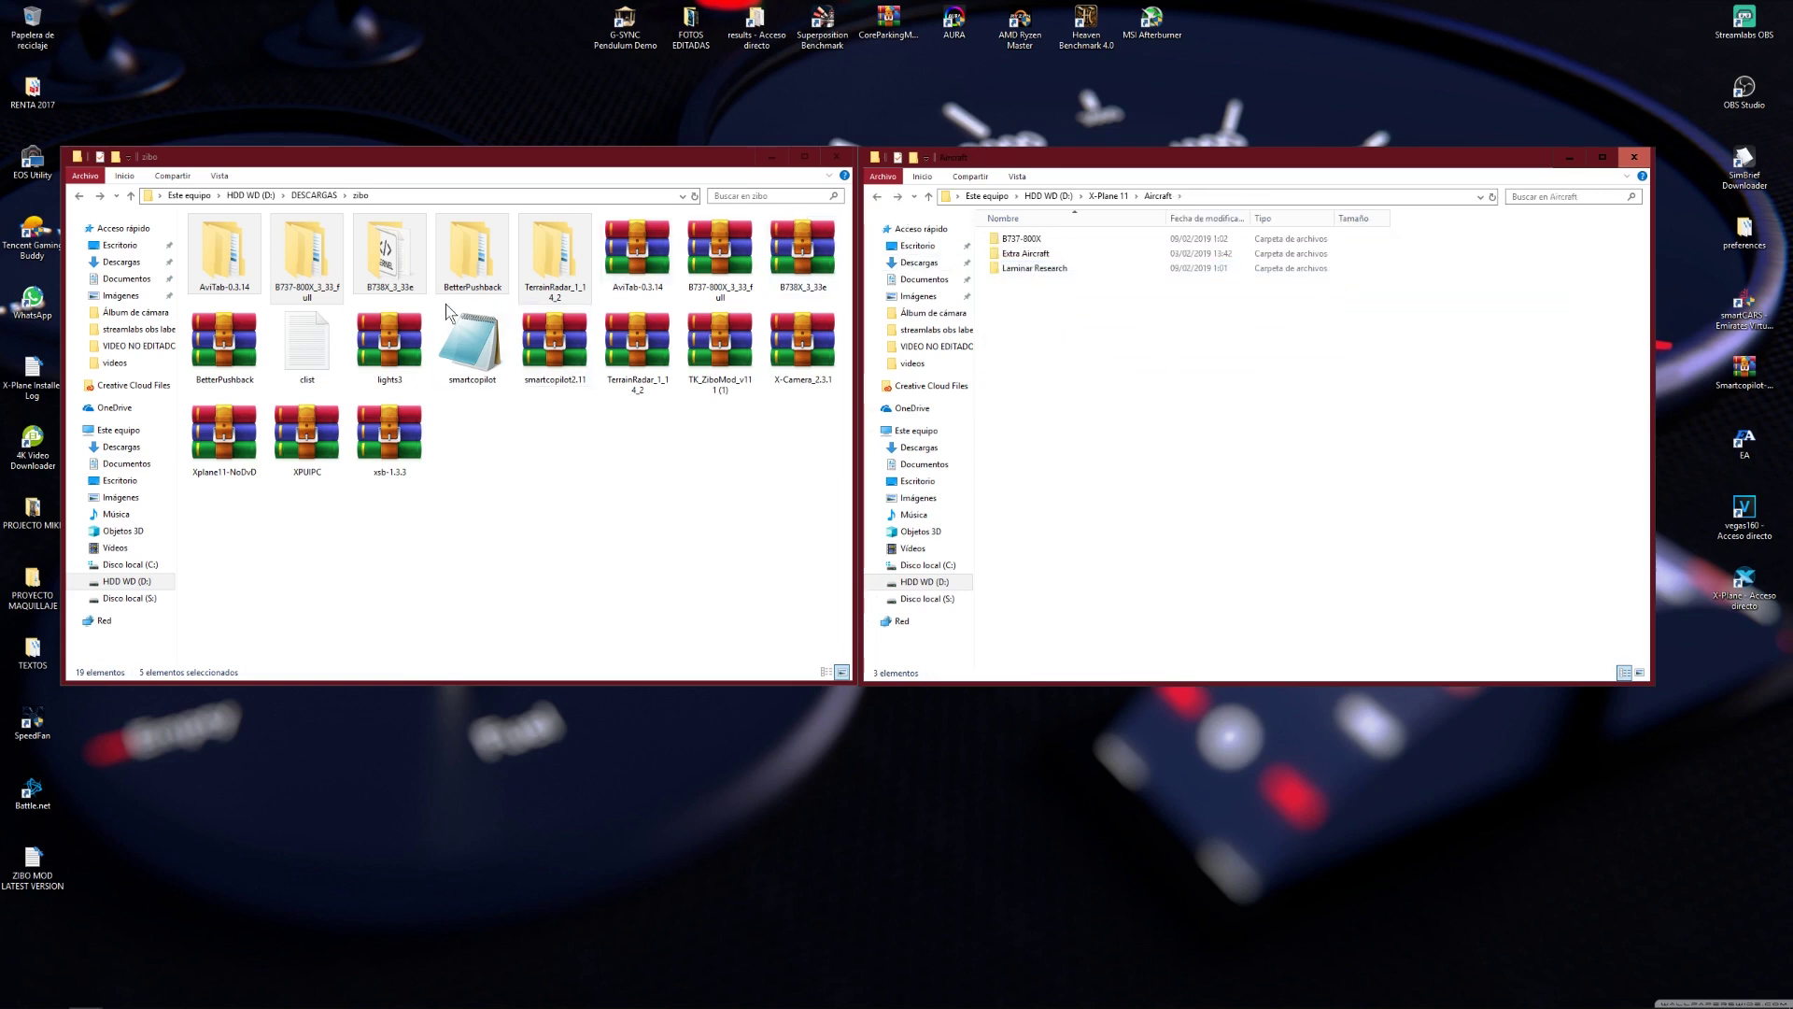
Open the extracted B737-800X_3_33_full folder, point out its B737-800X folder, and re-enter Aircraft from the X-Plane 11 folder.
left_click_drag(293, 266, 289, 272)
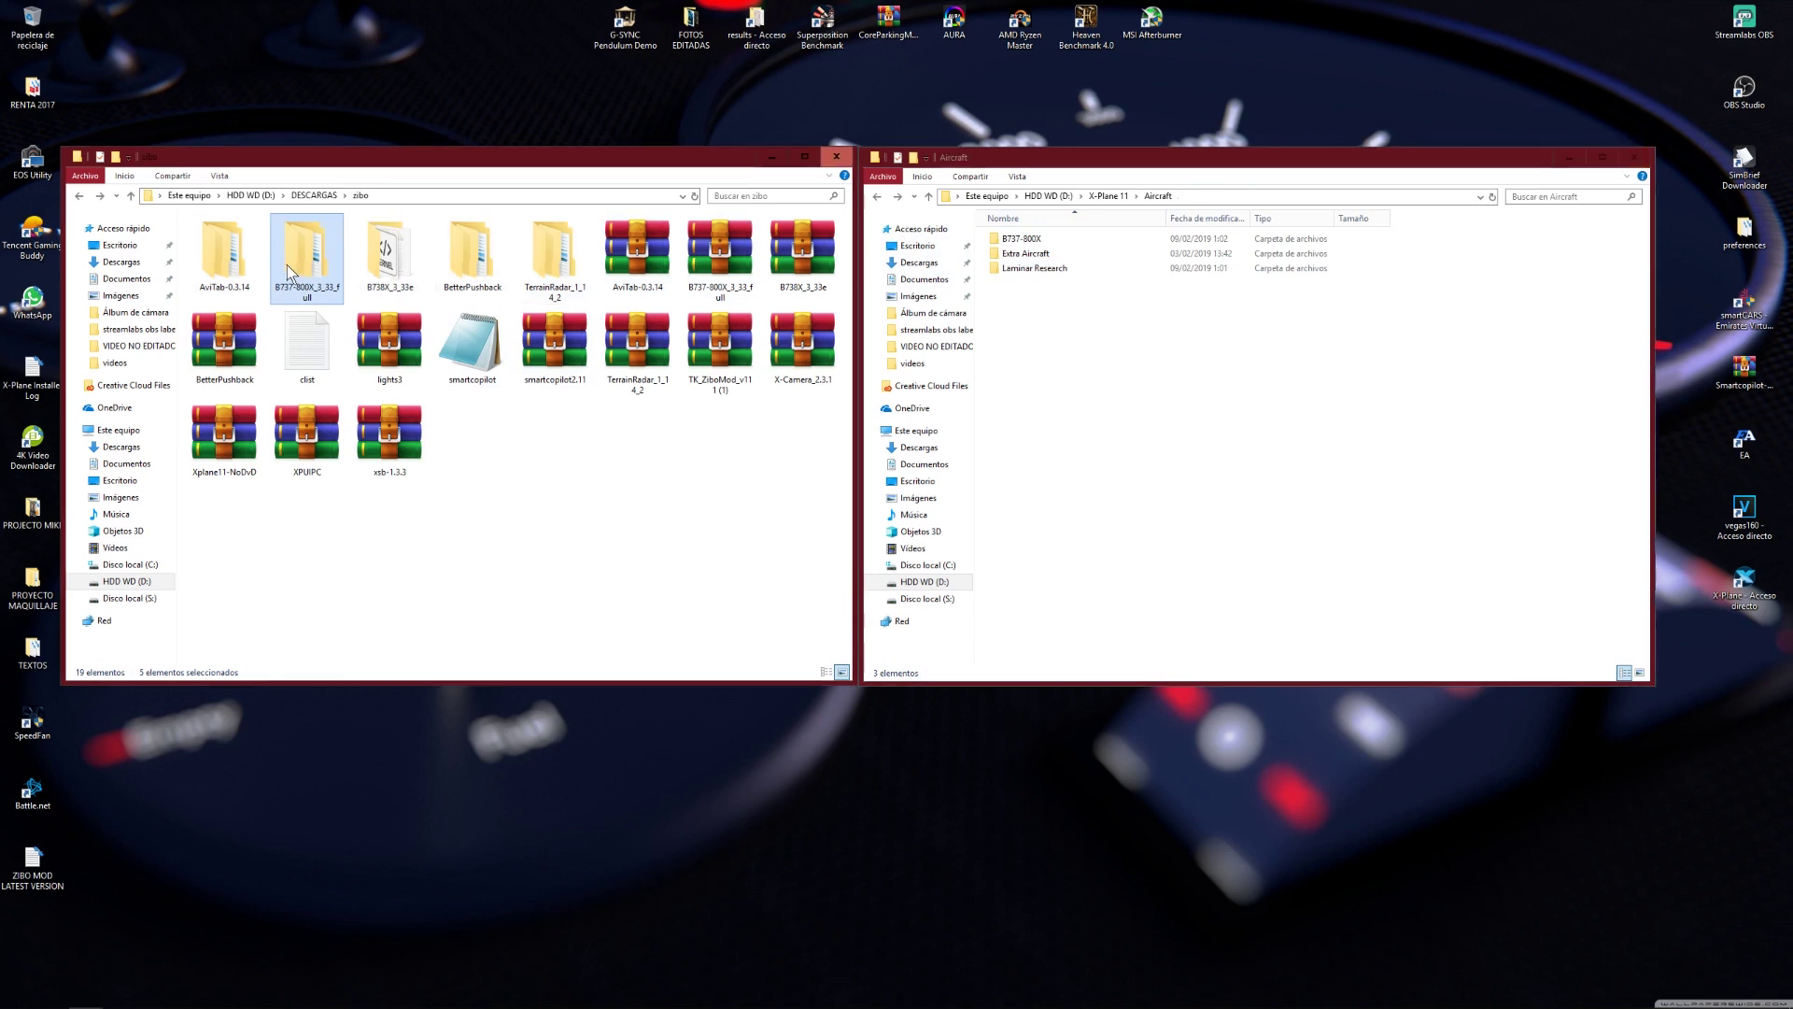
double_click(289, 272)
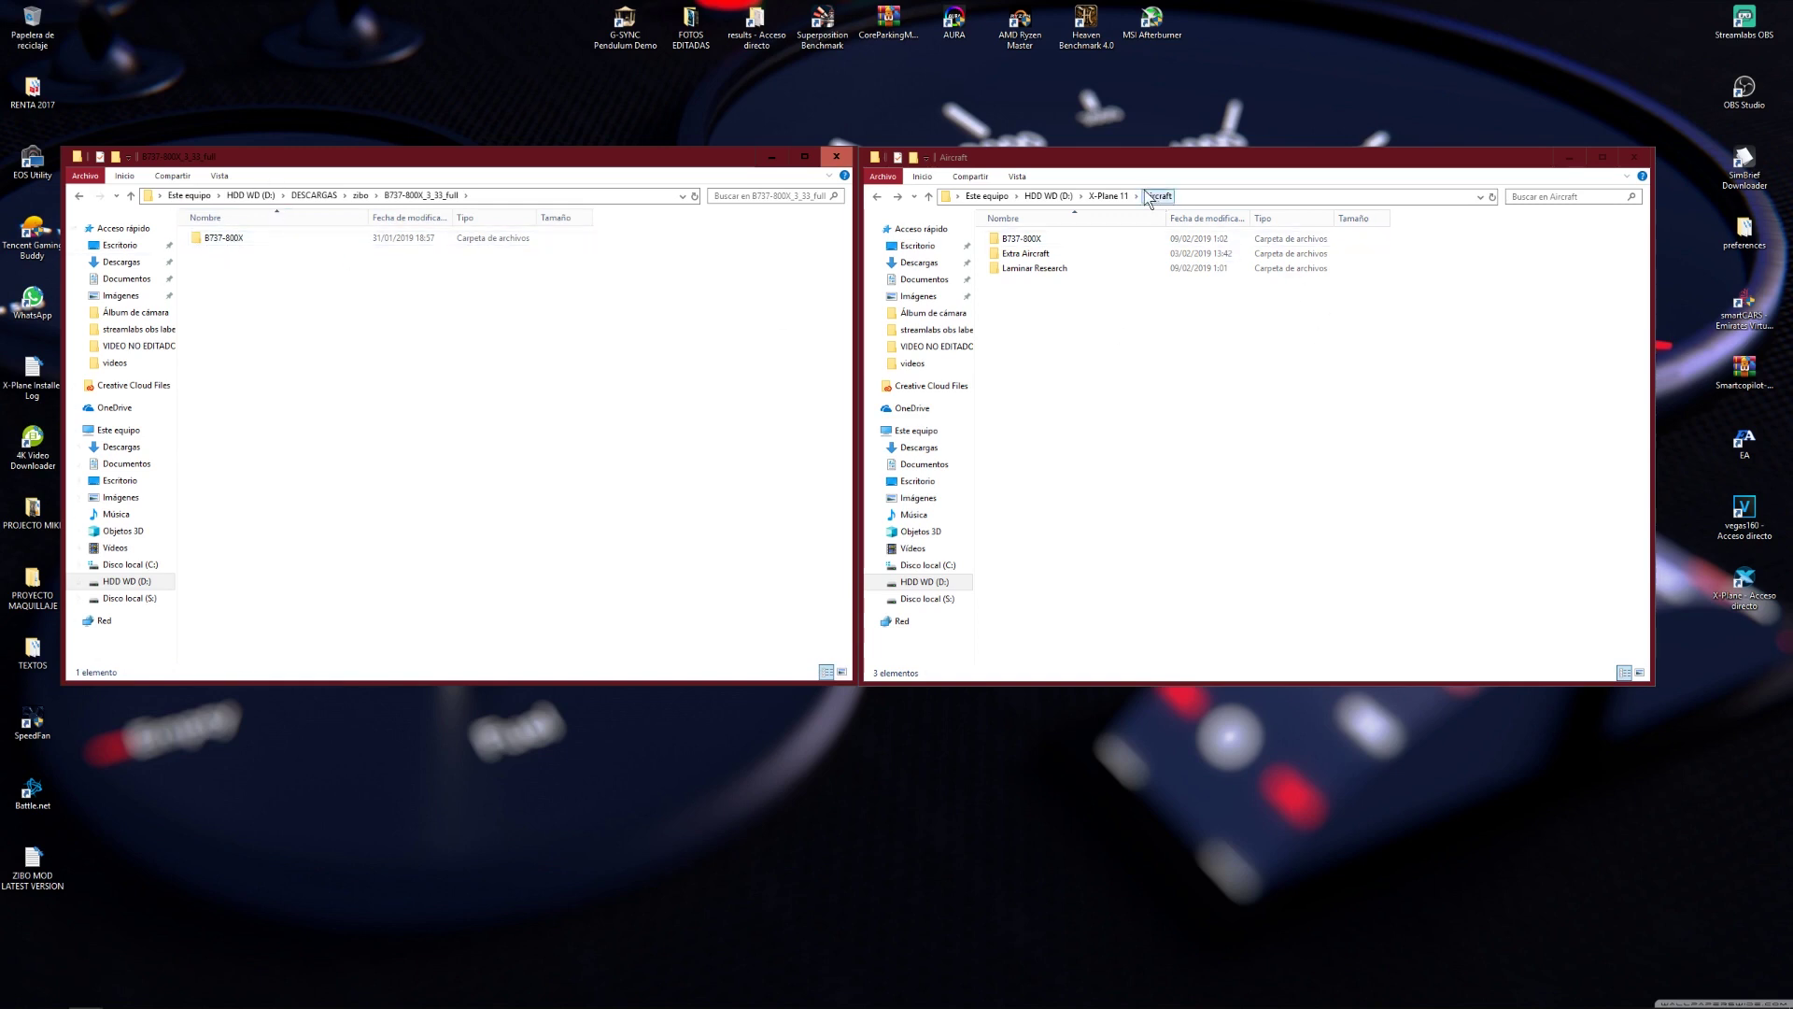
left_click_drag(213, 239, 1027, 247)
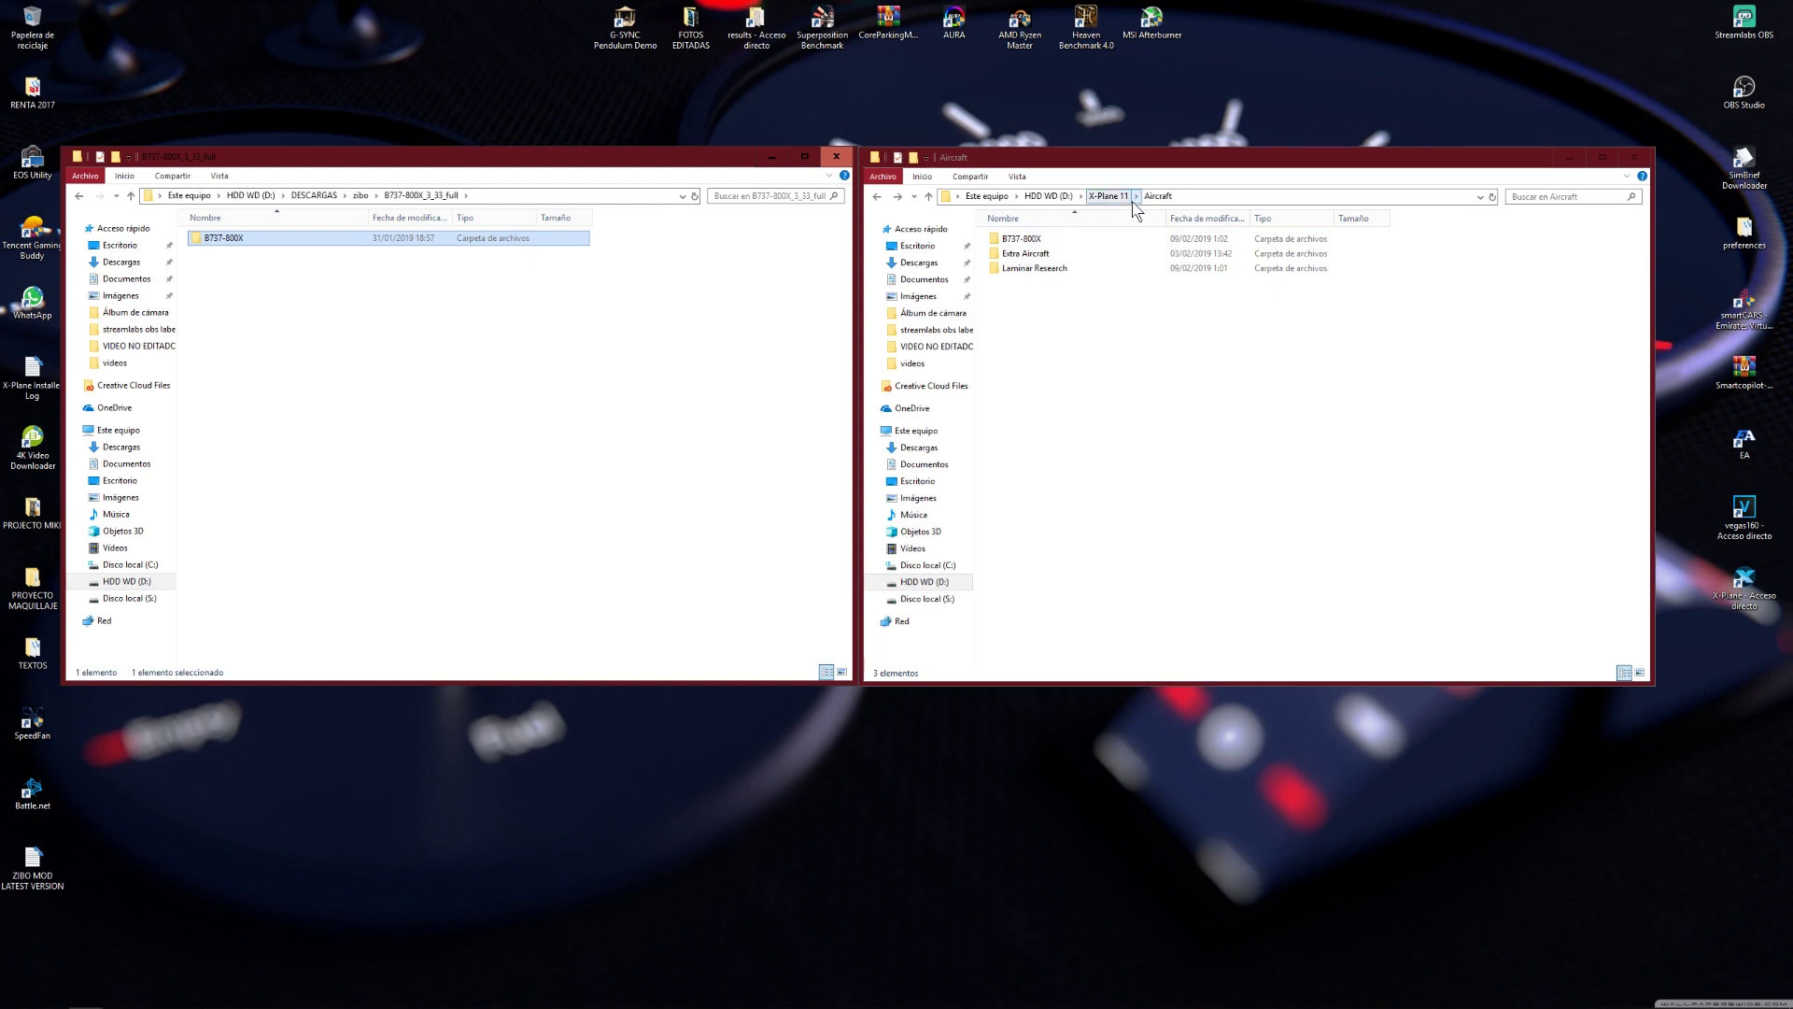
left_click(1104, 197)
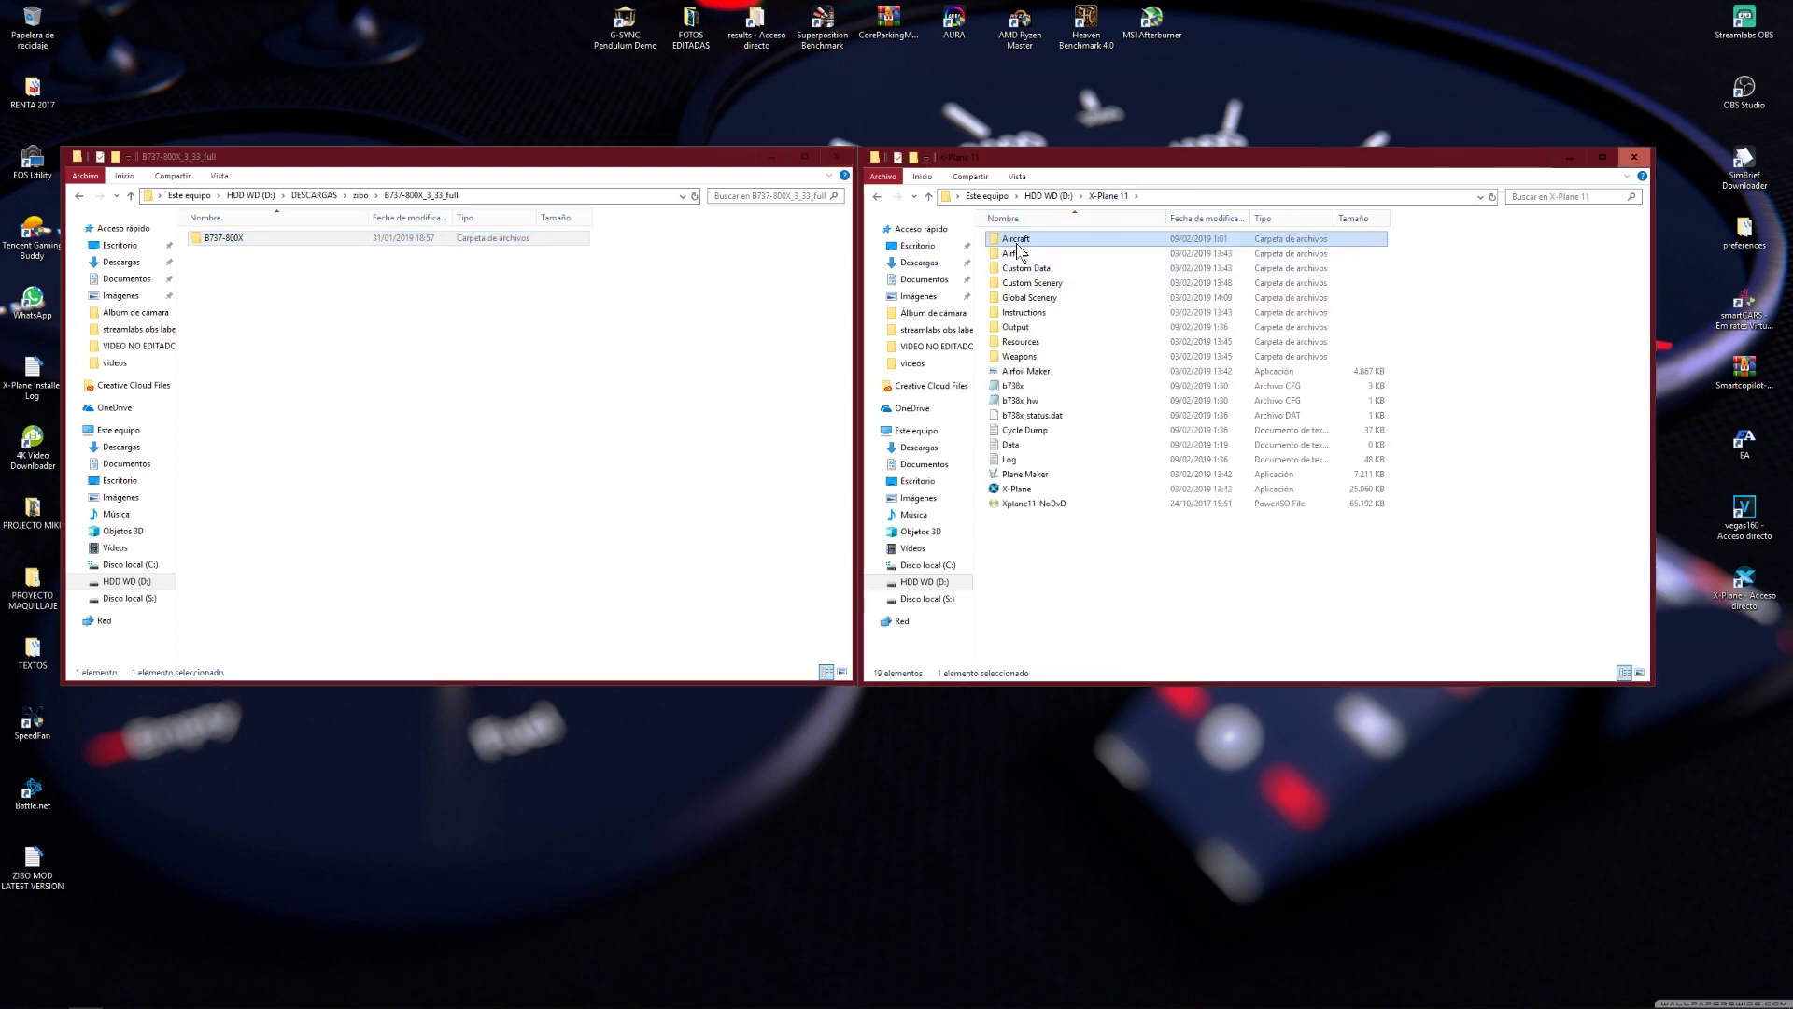
double_click(1017, 241)
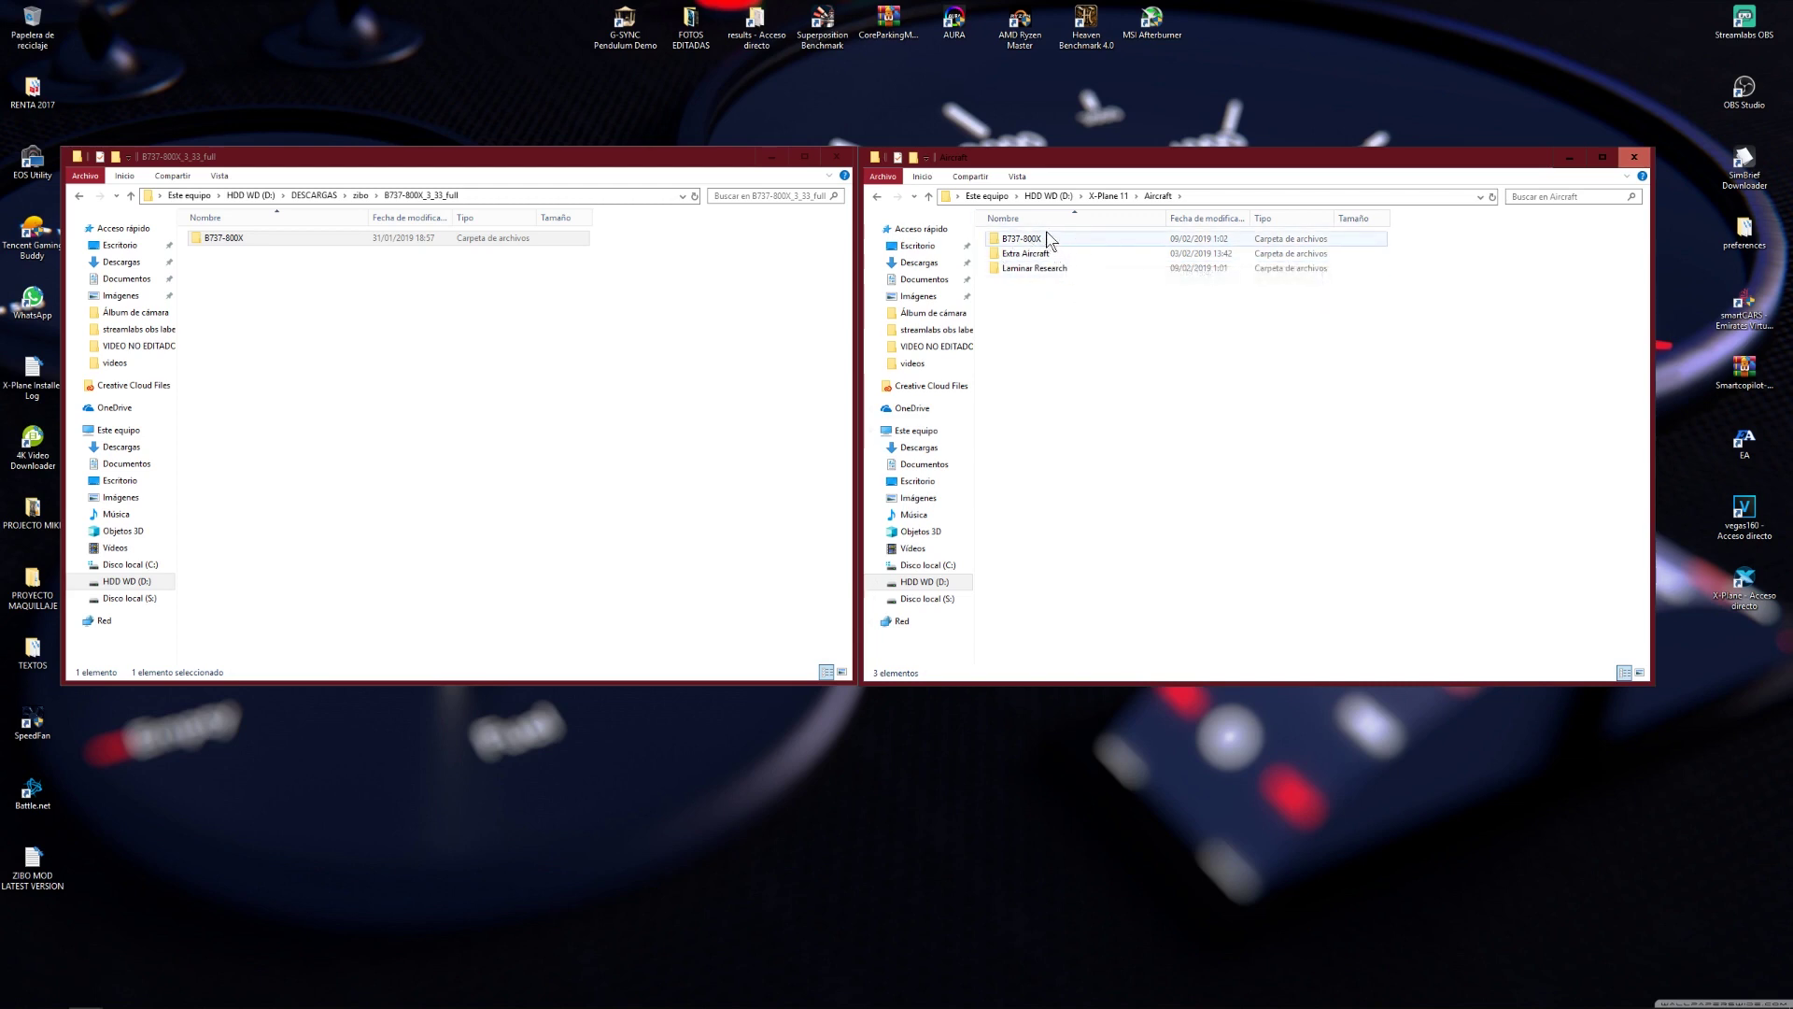
Open the B737-800X folder in Aircraft, compare it with the downloaded B737-800X folder, and return the download window to zibo.
left_click(1032, 241)
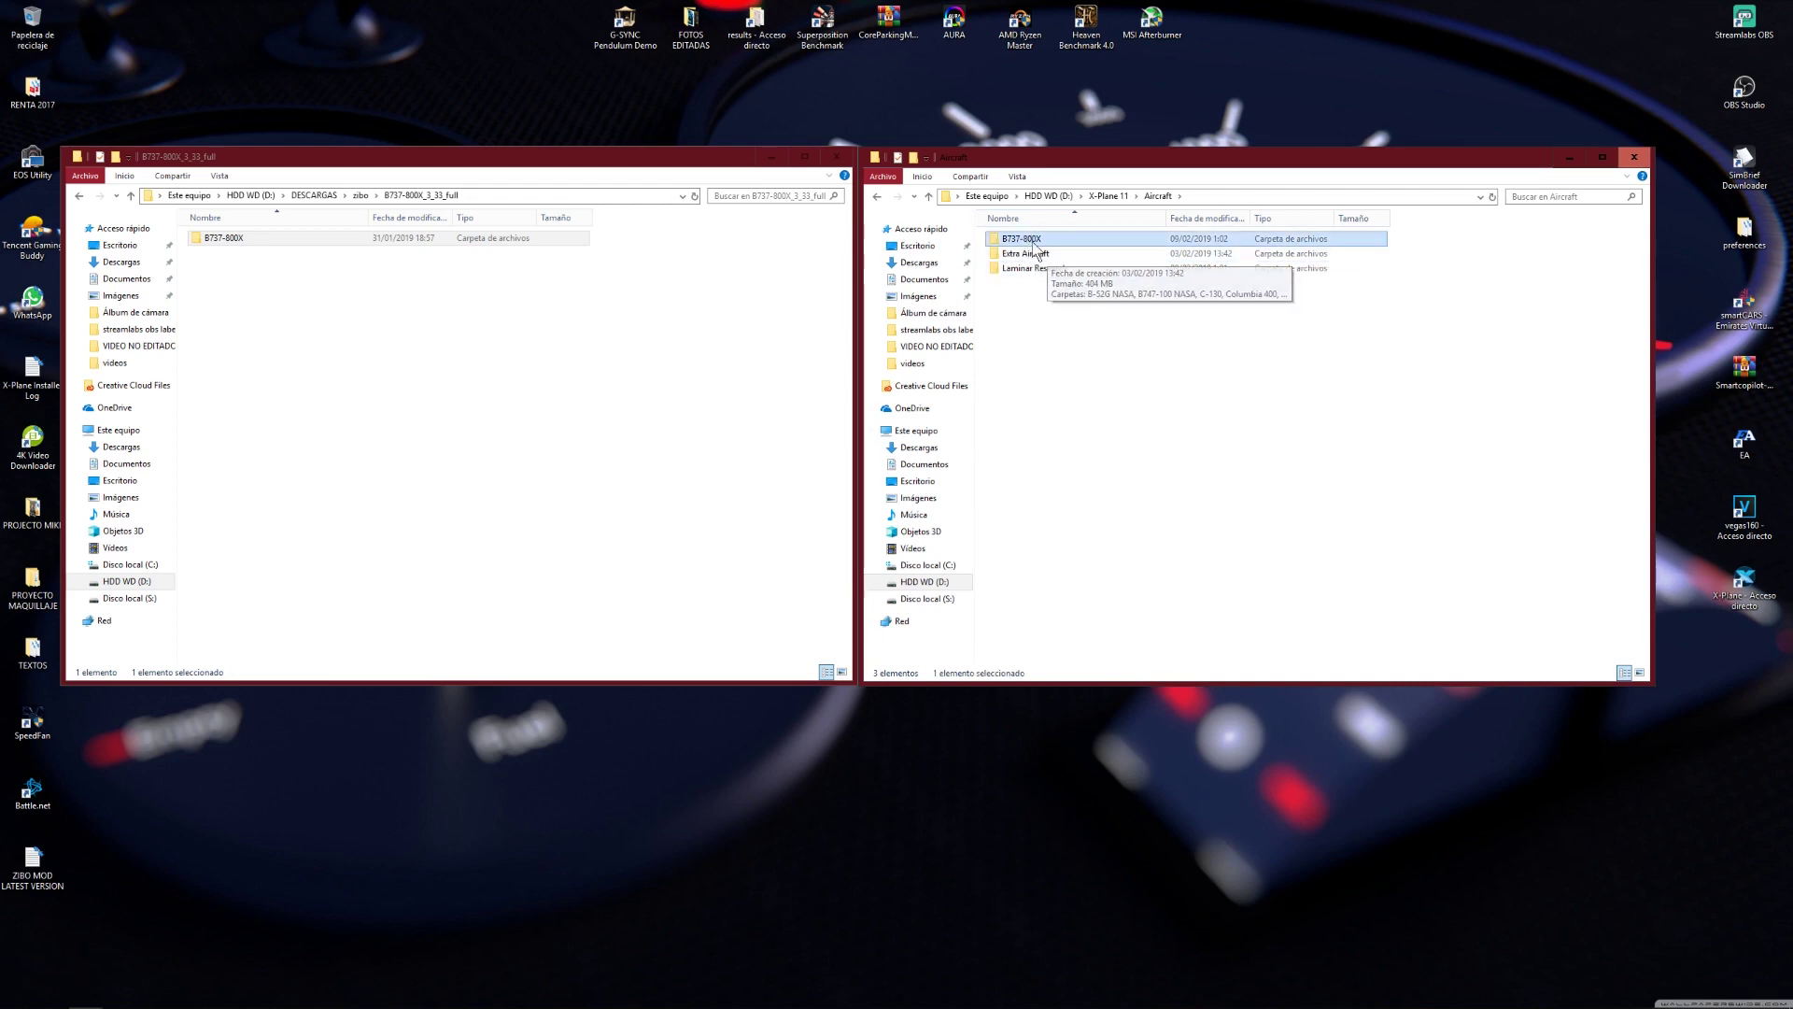
double_click(1032, 240)
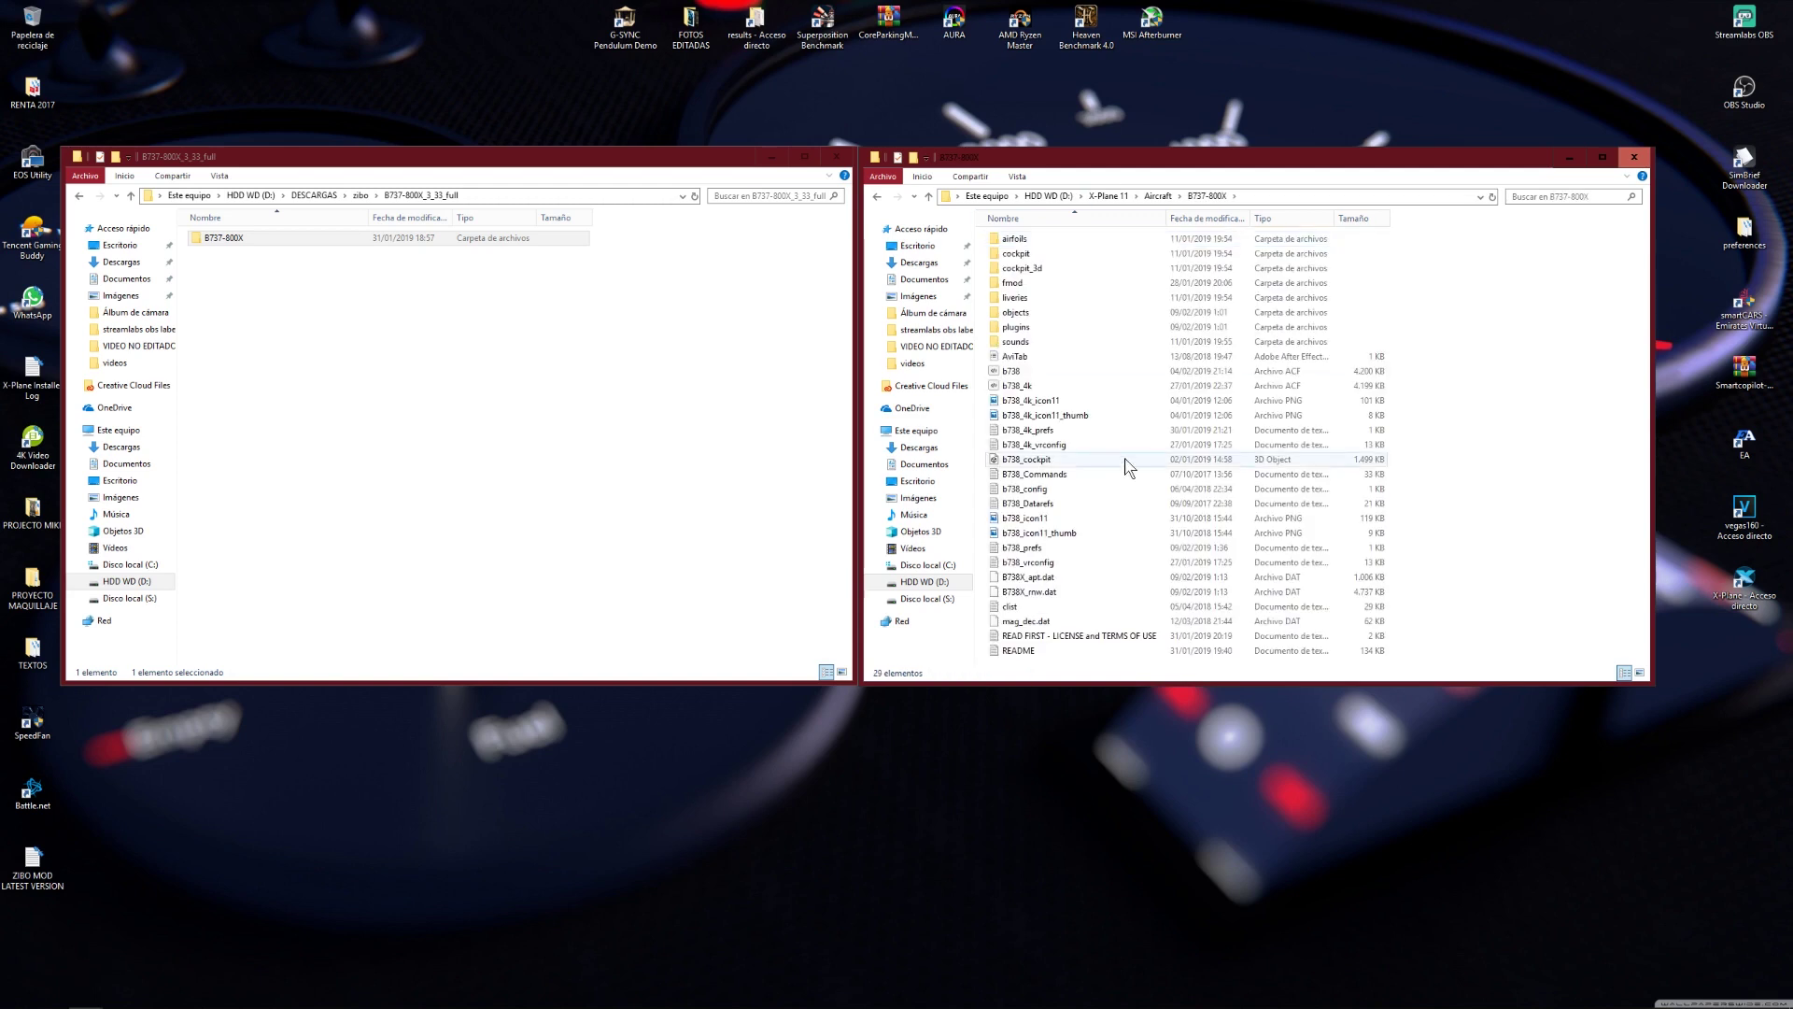
left_click(592, 449)
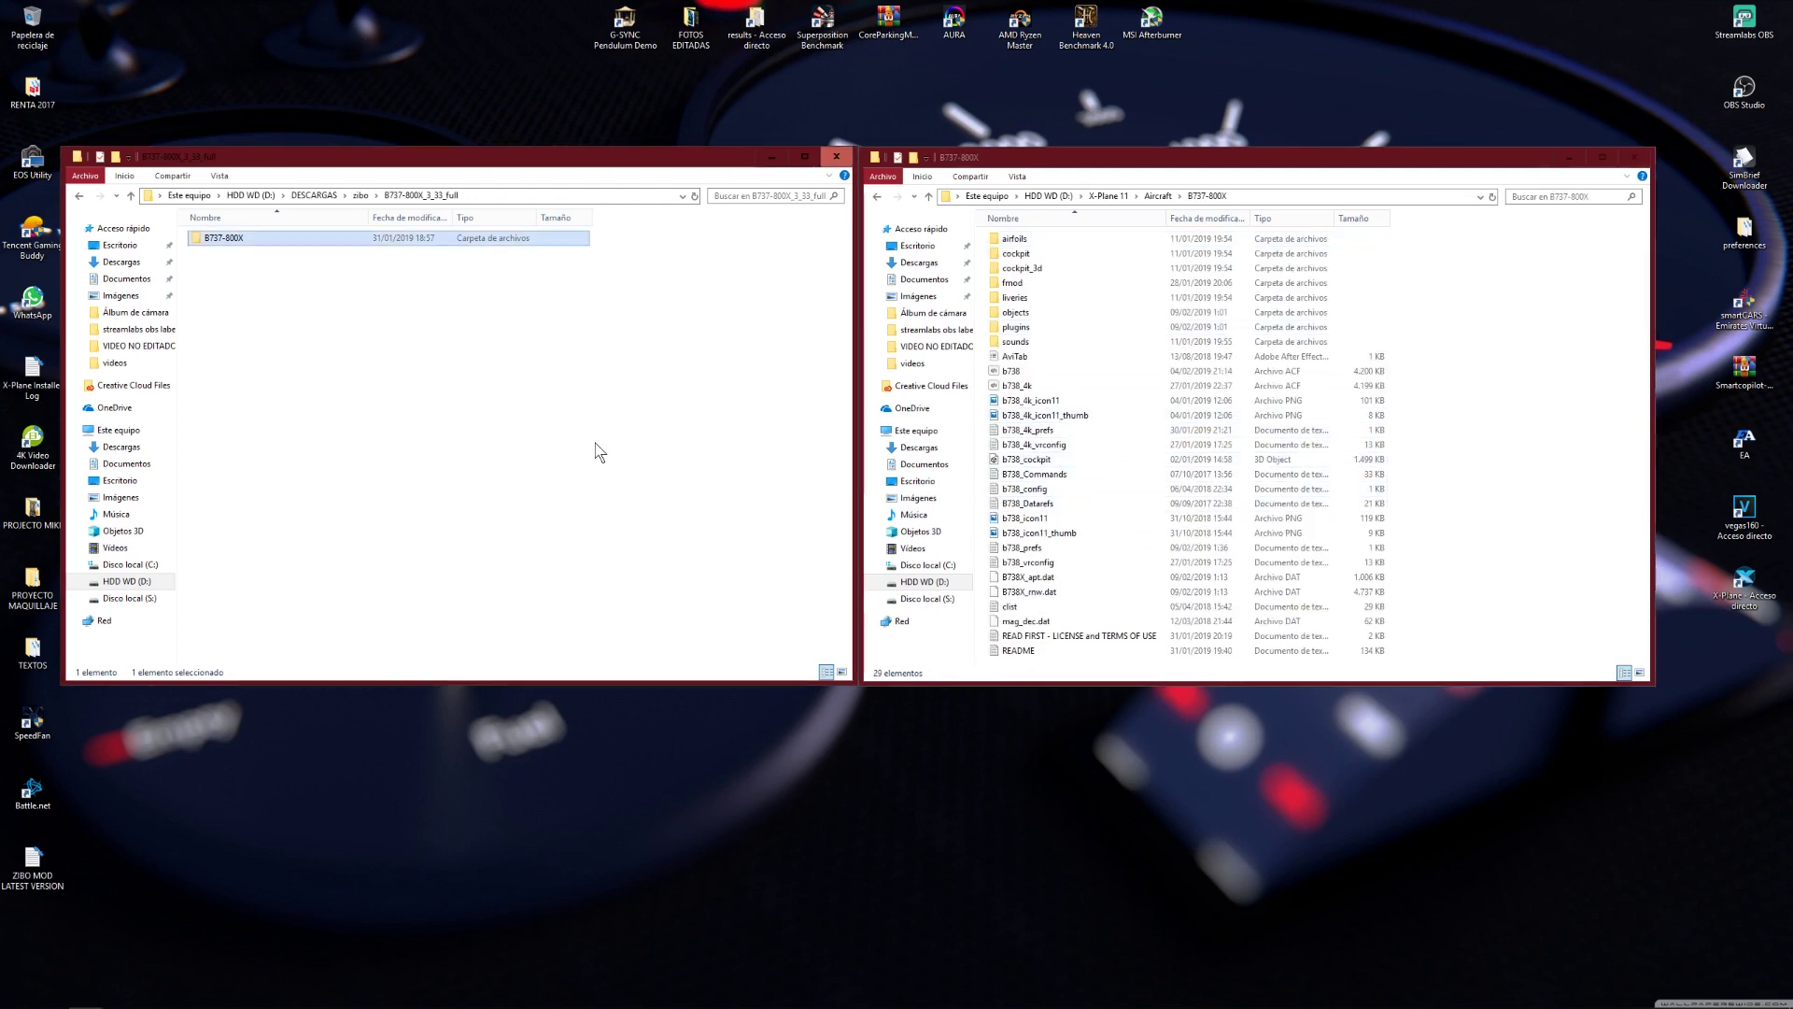
double_click(280, 240)
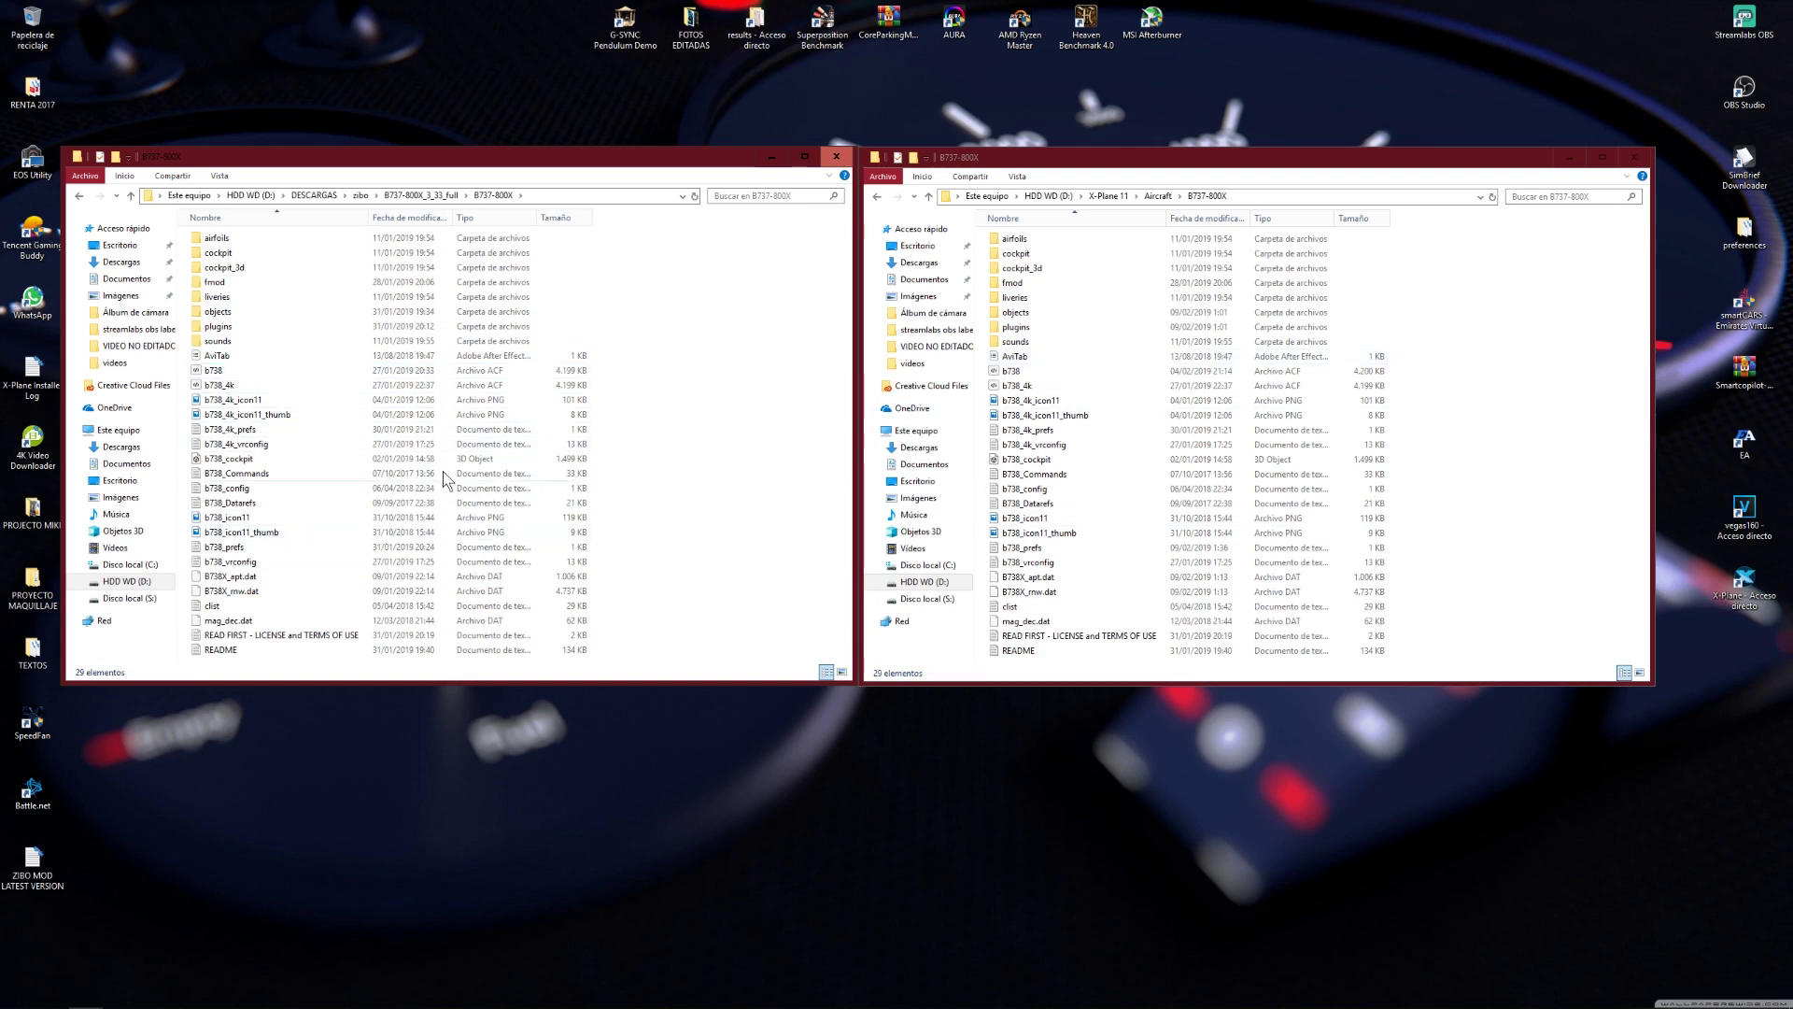
left_click(80, 197)
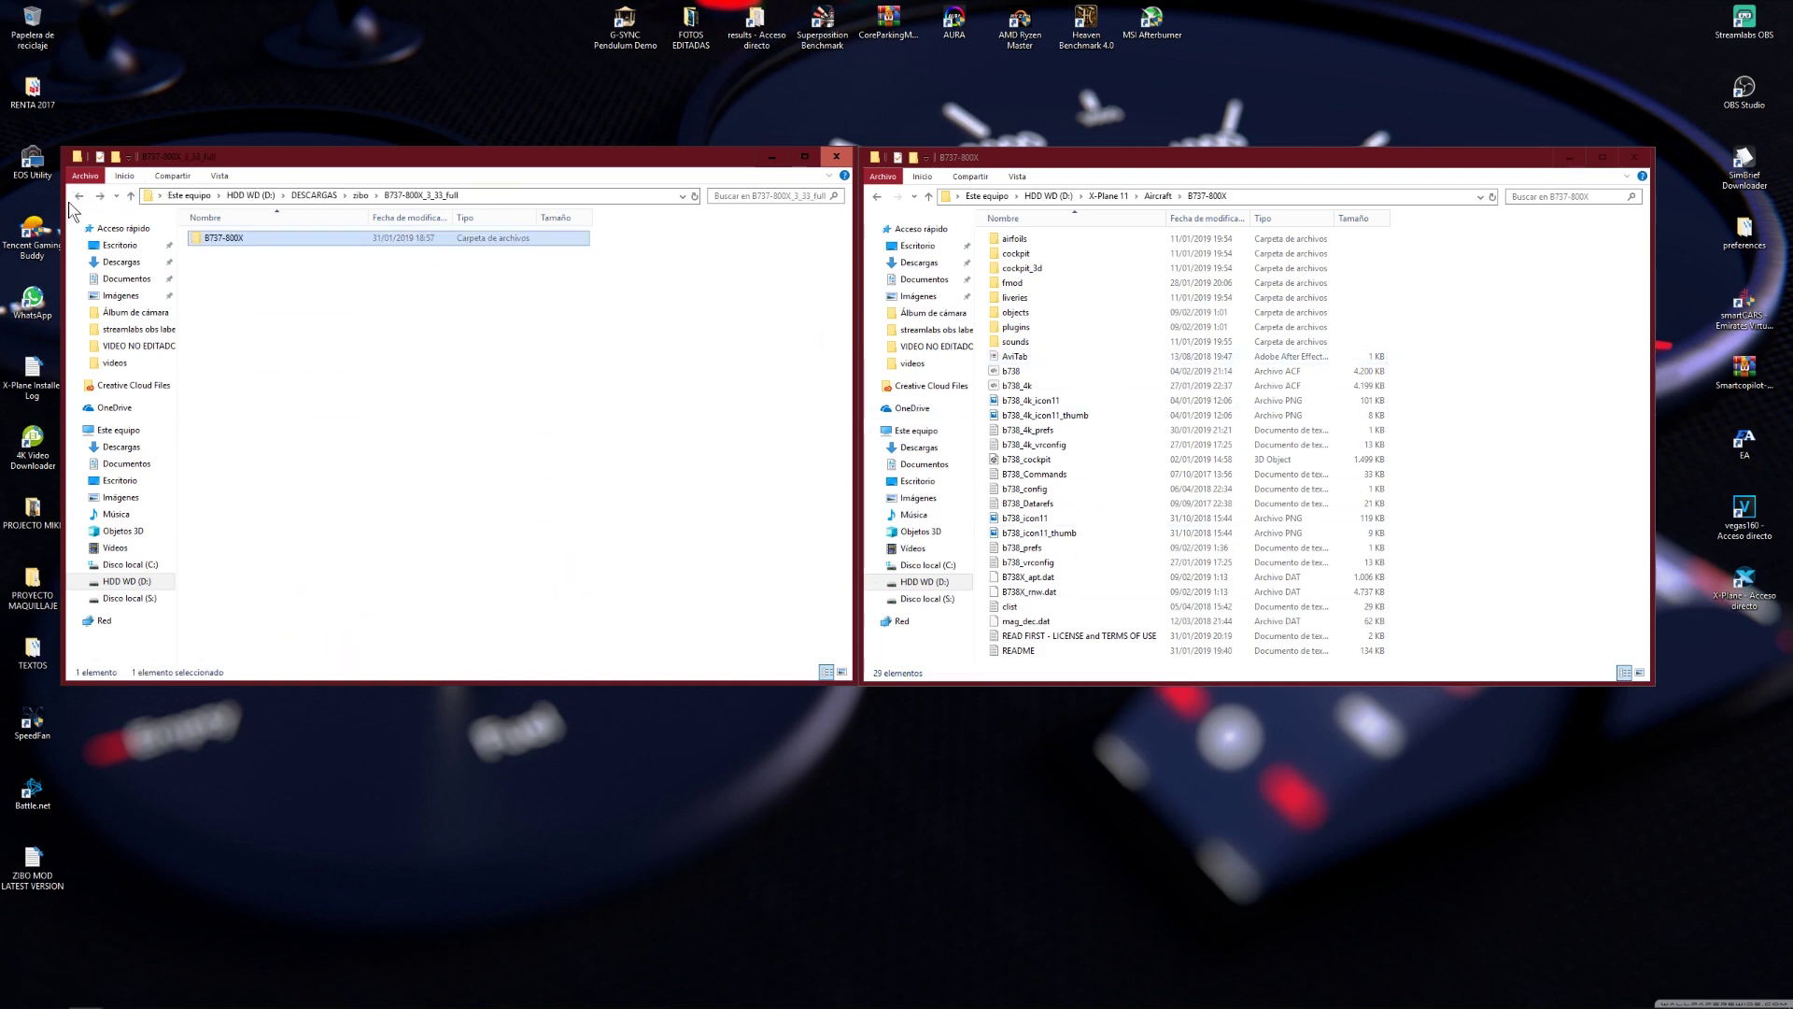
left_click(80, 197)
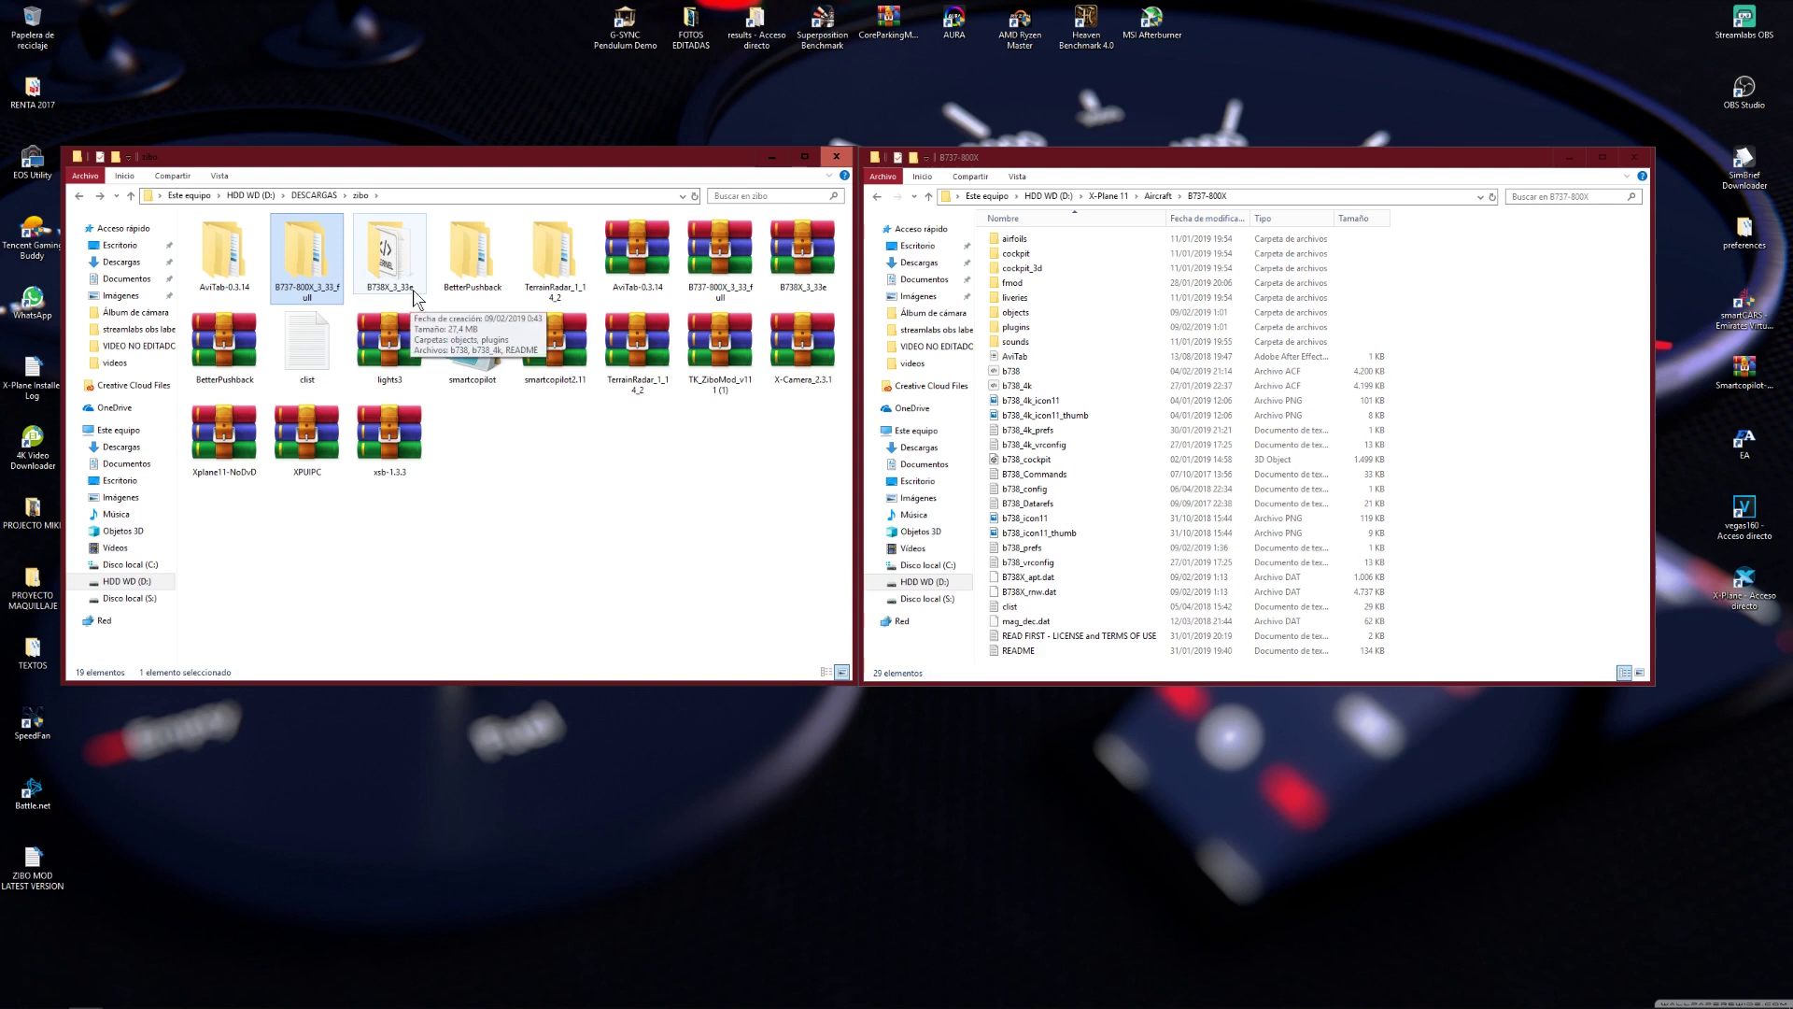
Move the objects and plugins folders from B738X_3_33e into X-Plane 11's Aircraft\B737-800X folder, replacing the existing files.
double_click(397, 264)
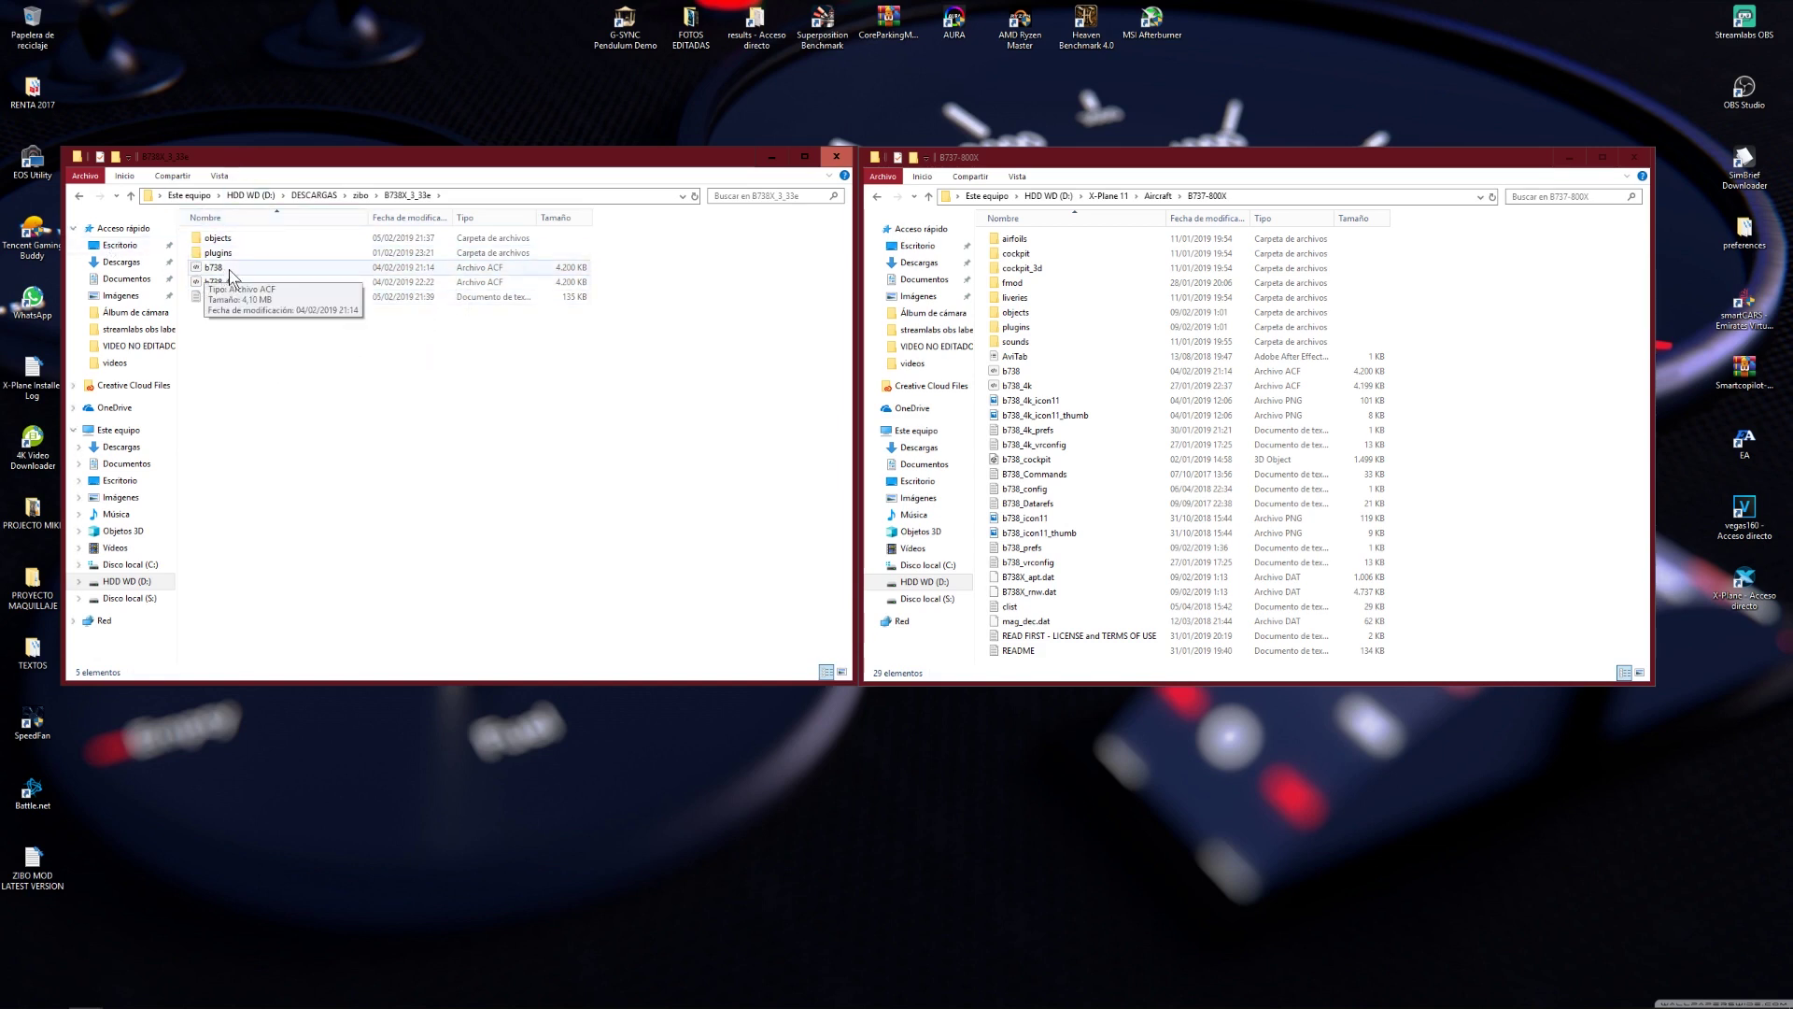
left_click_drag(620, 234, 547, 250)
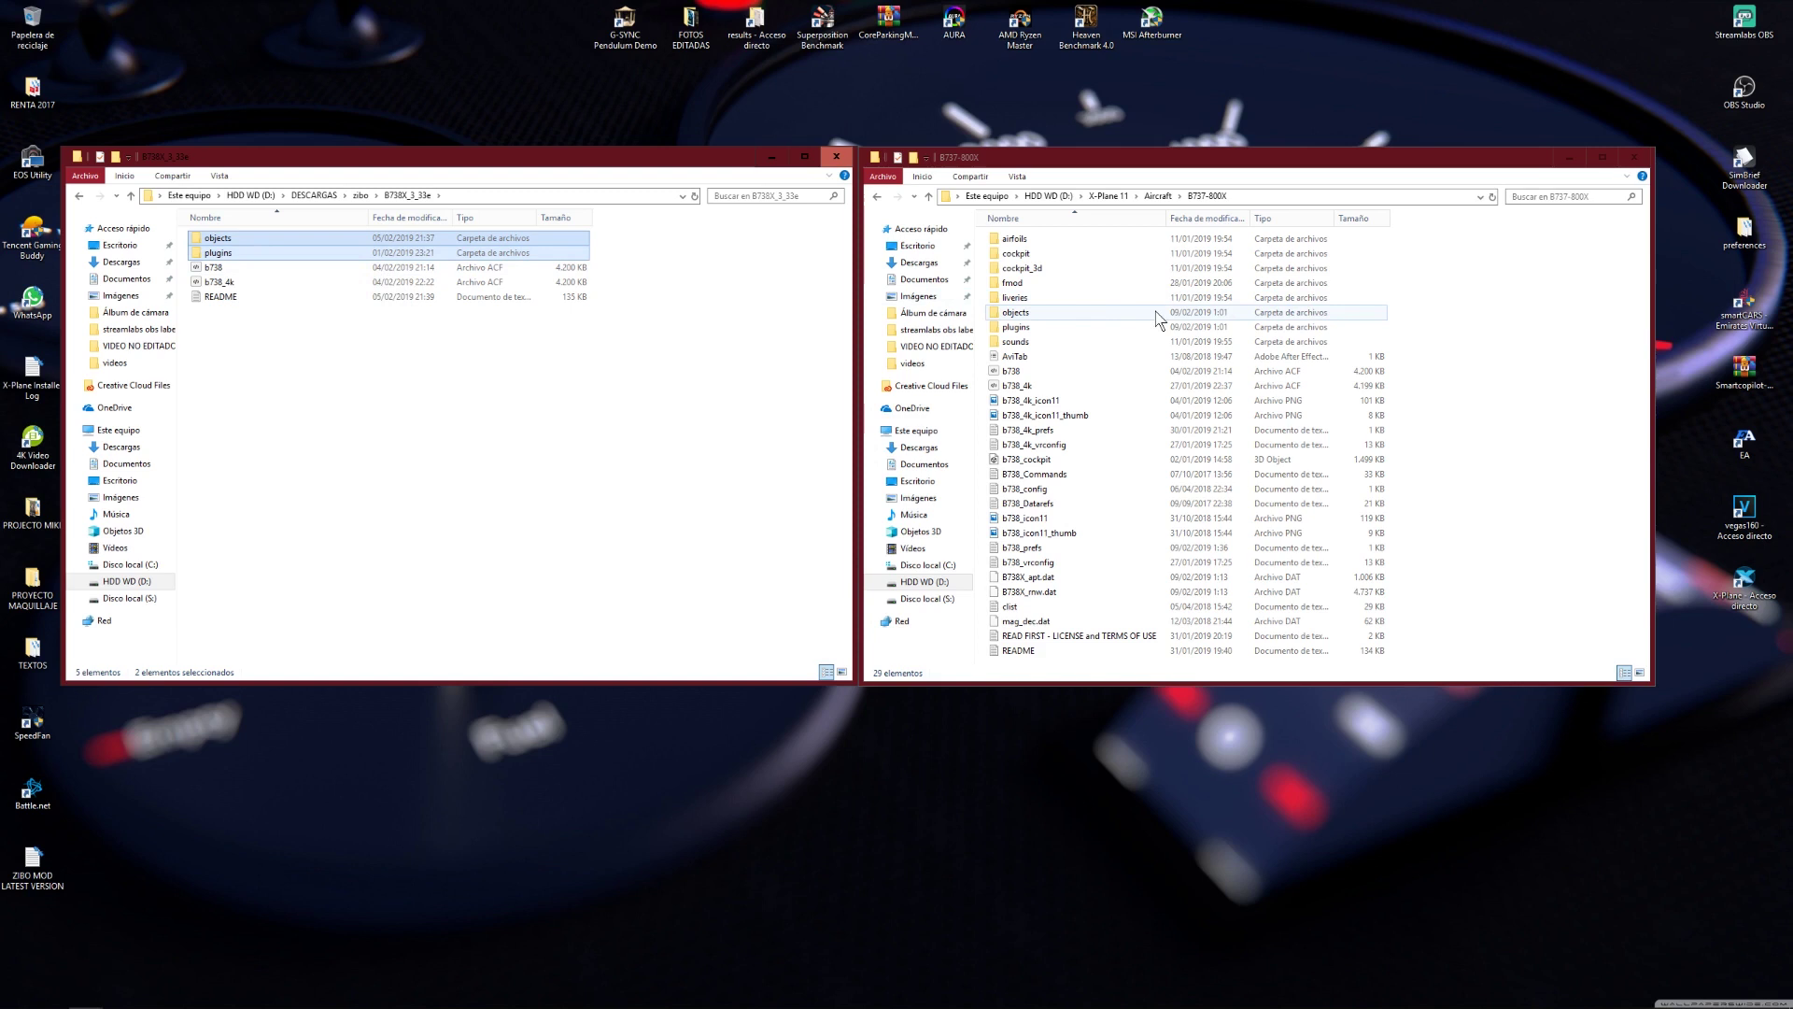
left_click_drag(1428, 314, 1211, 329)
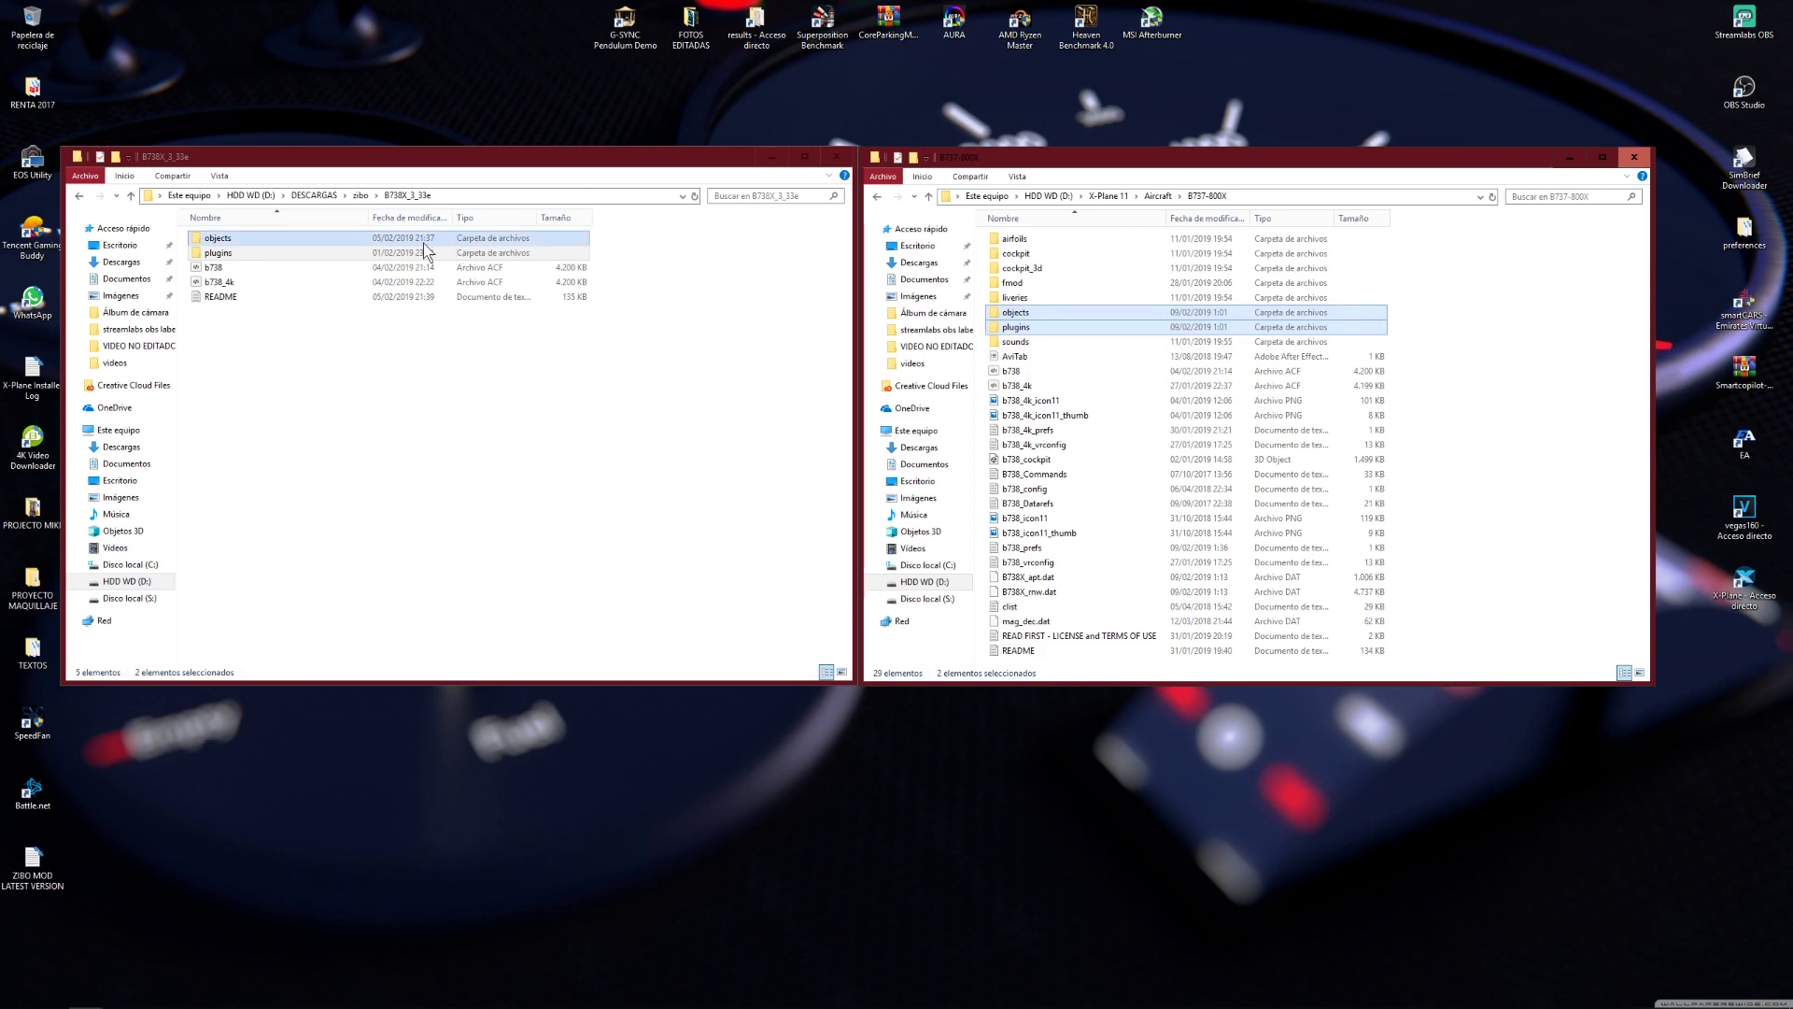
left_click_drag(425, 248, 1202, 352)
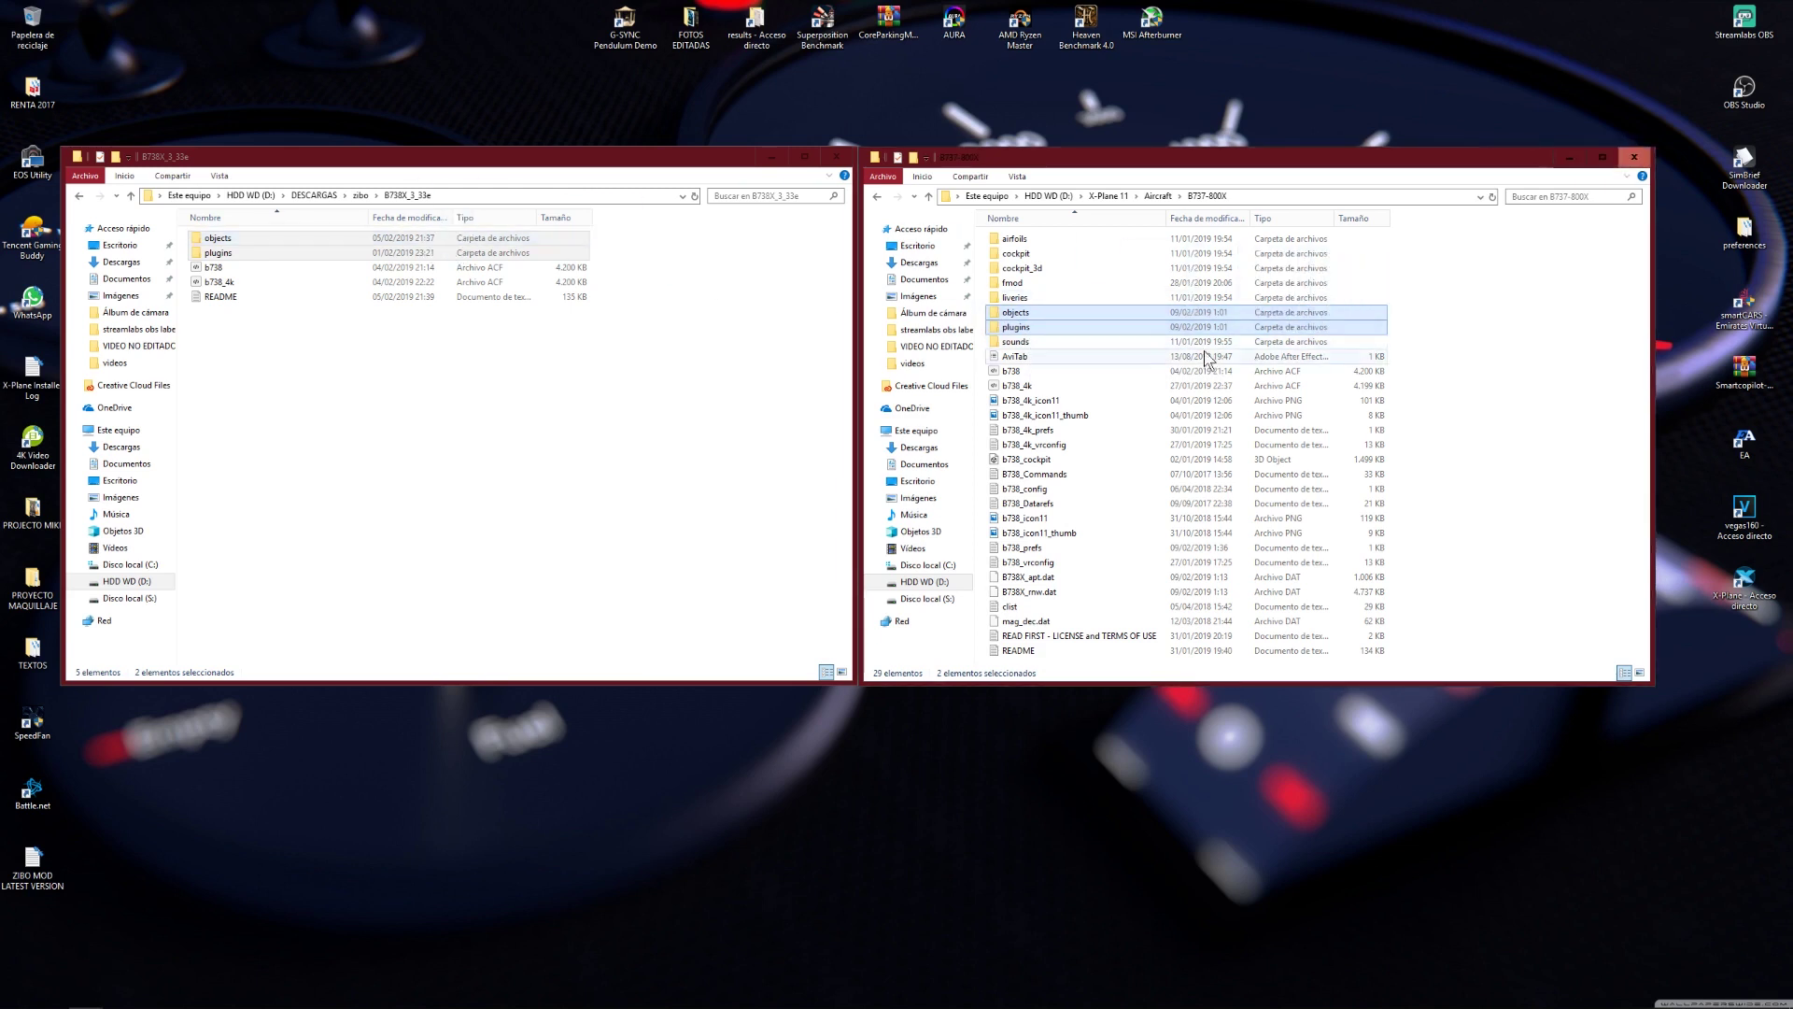
left_click(893, 398)
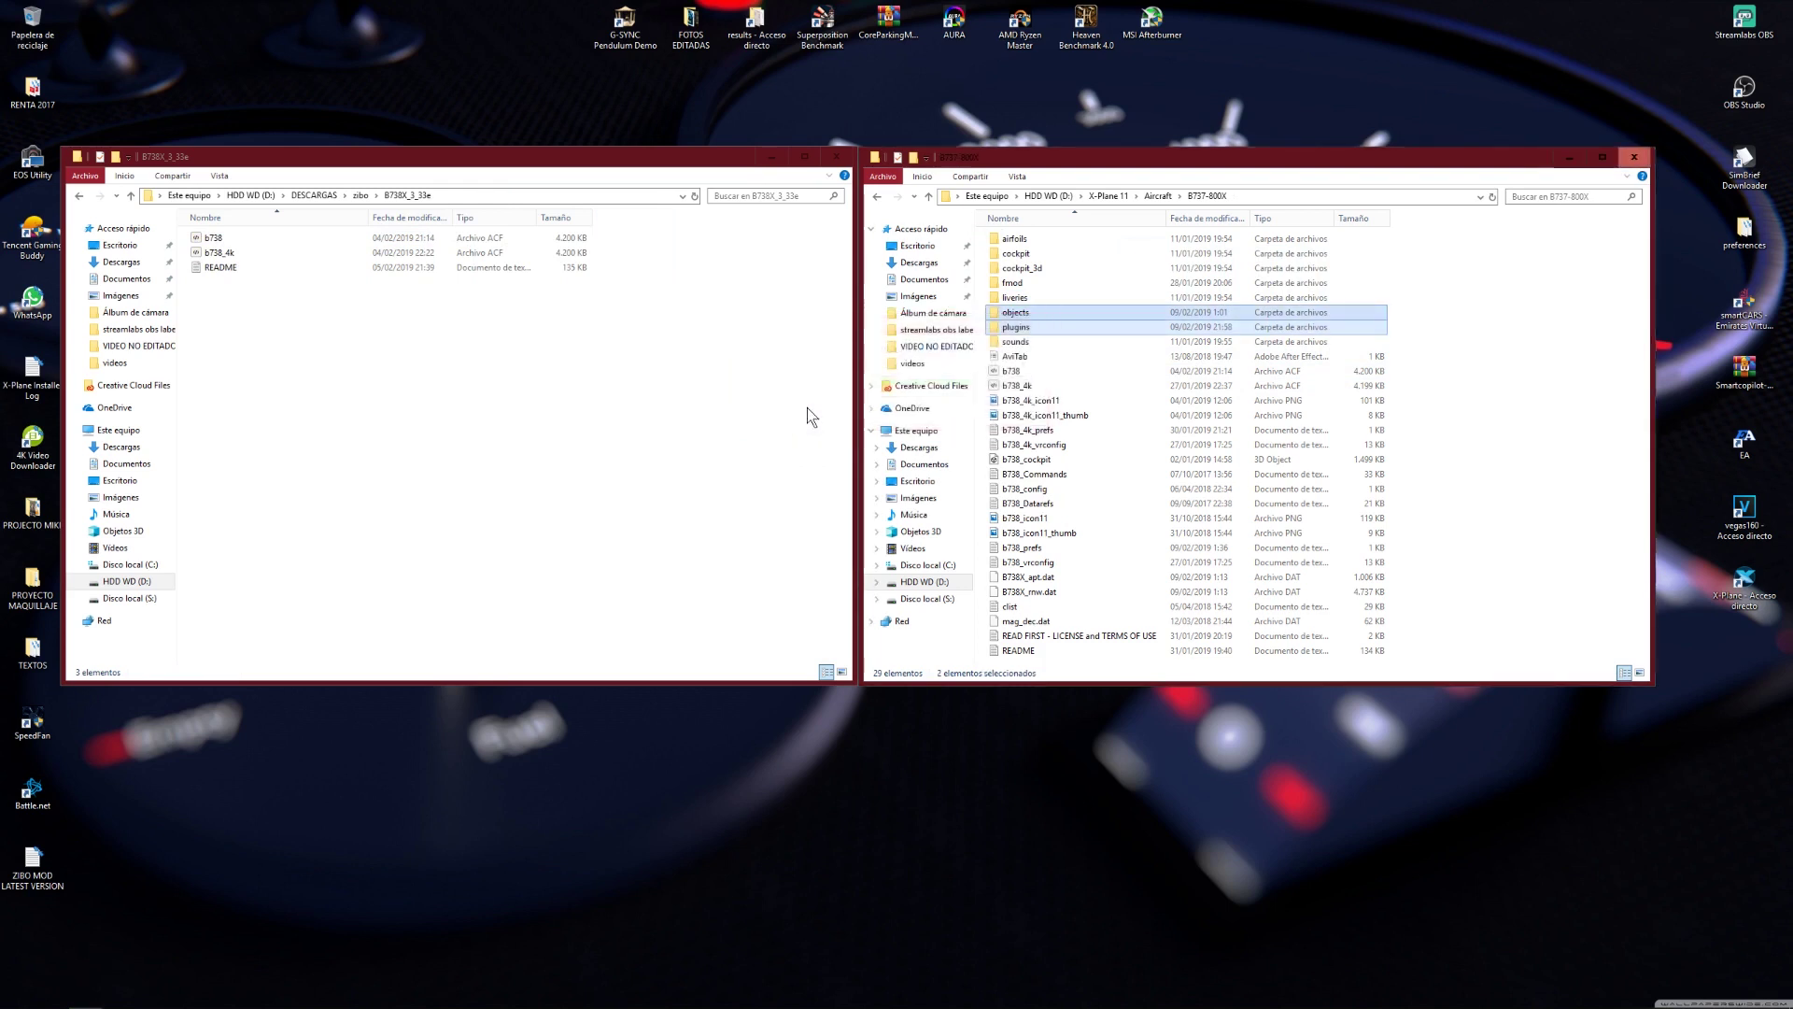
Move the b738 ACF file from B738X_3_33e into the Aircraft\B737-800X folder, replacing the existing file.
left_click(1454, 361)
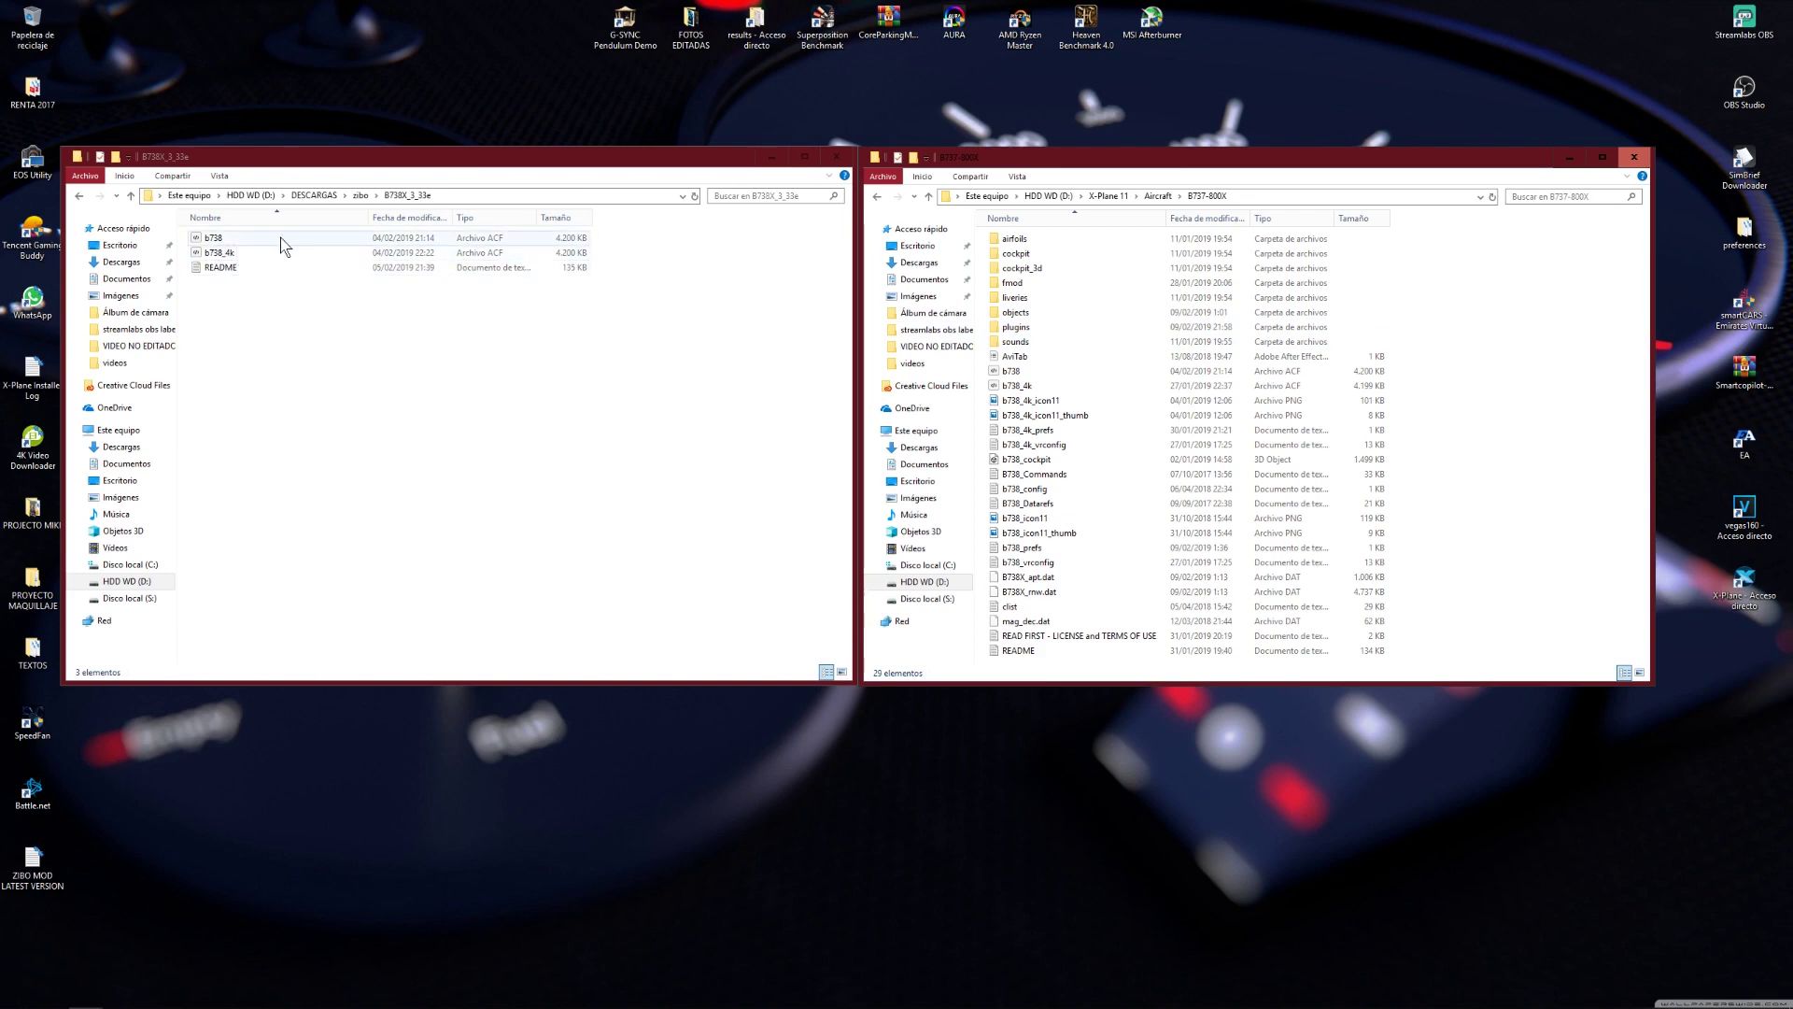
left_click(228, 237)
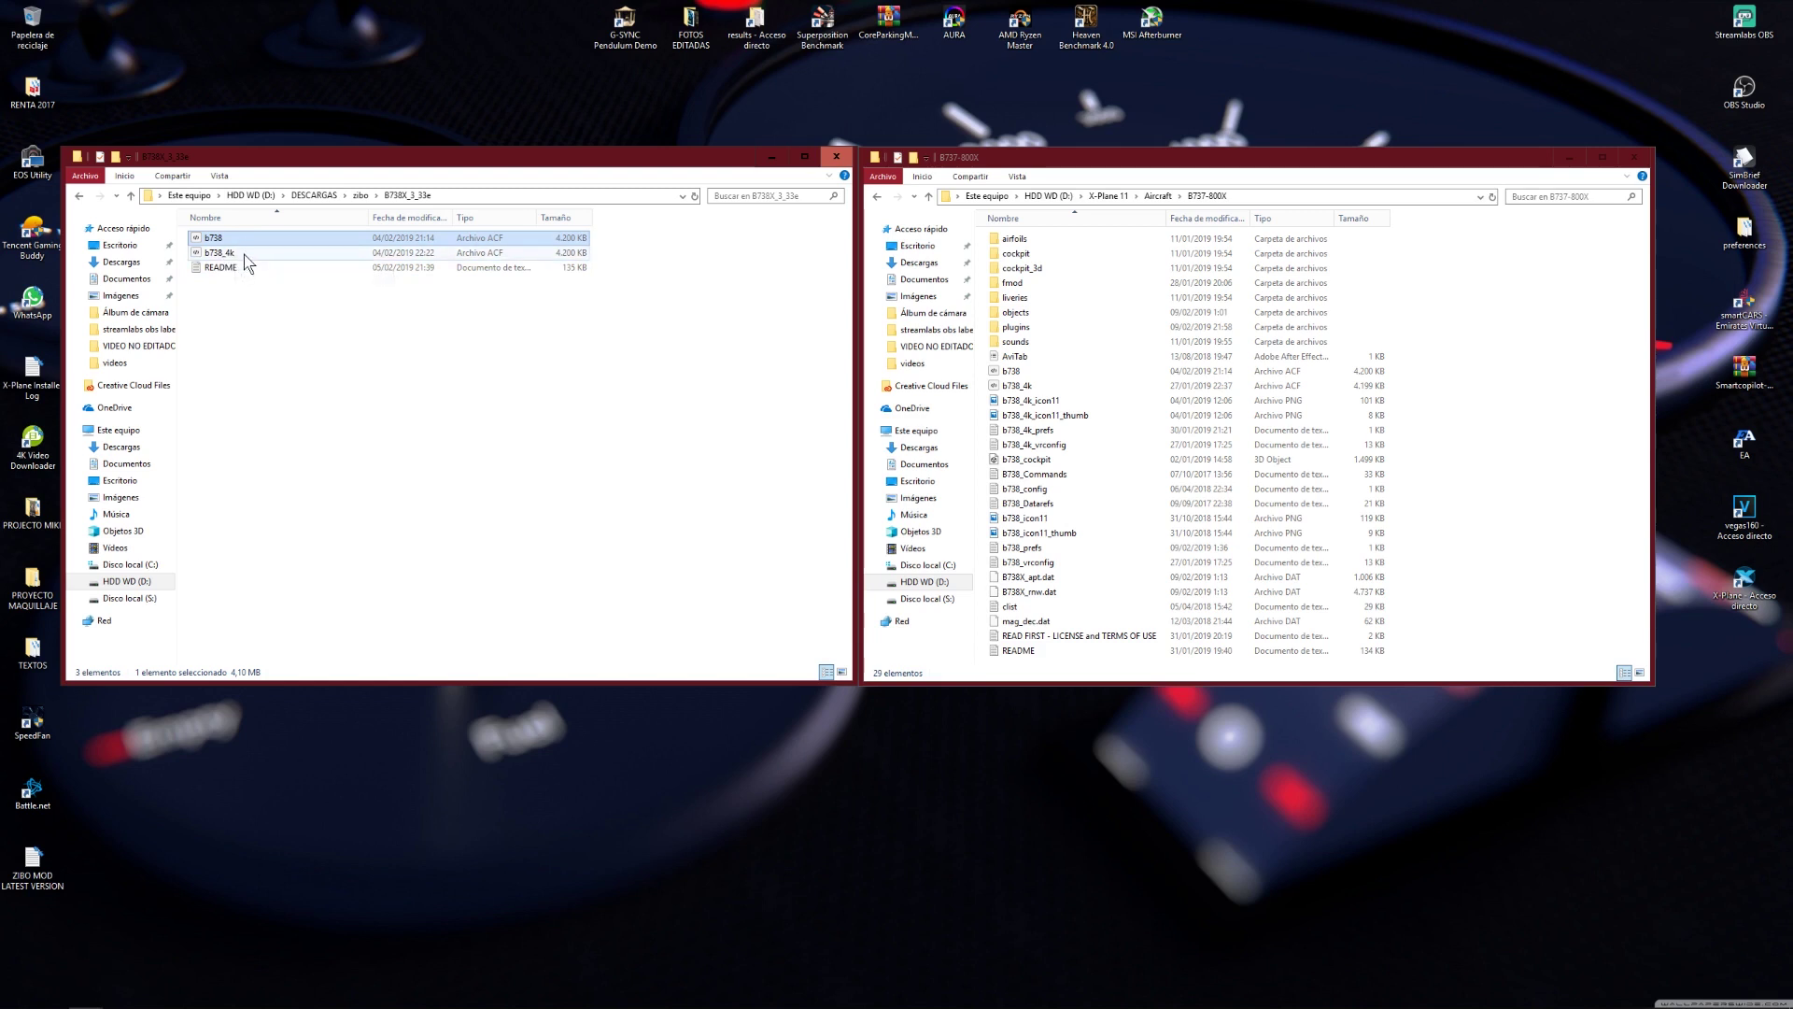
left_click(231, 254)
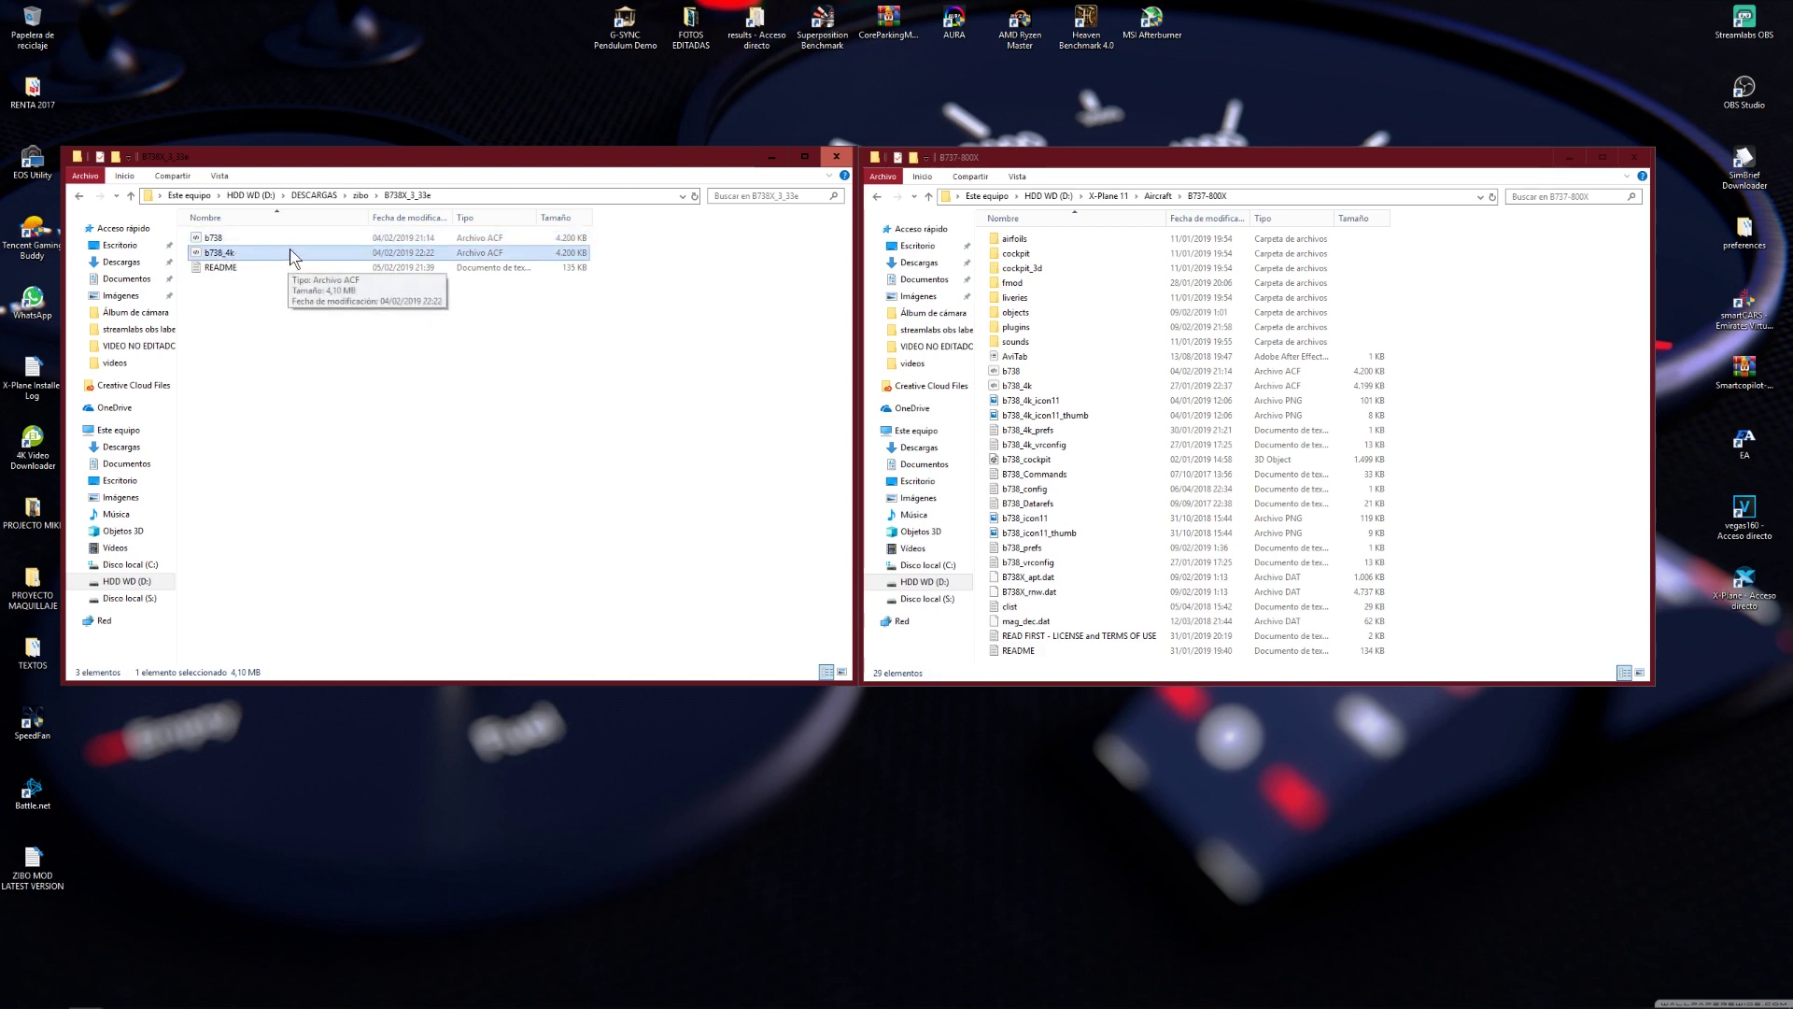
left_click(280, 239)
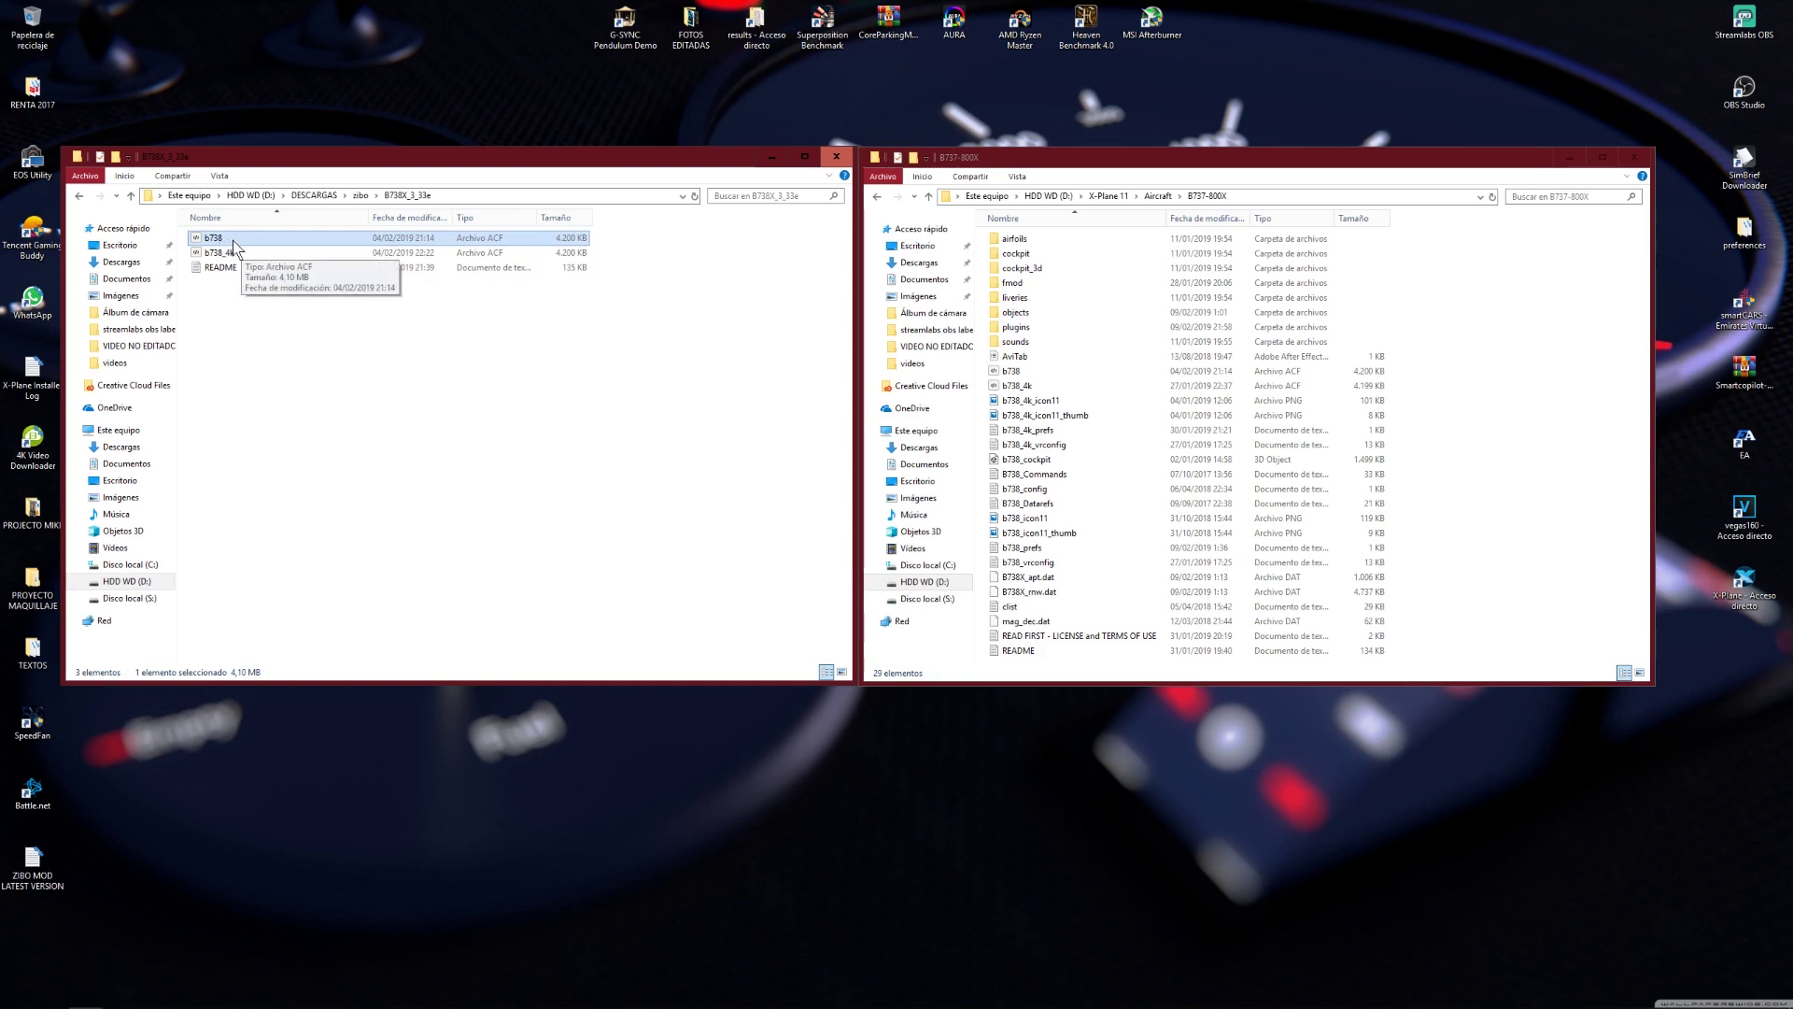
left_click_drag(231, 245, 1521, 477)
left_click(882, 398)
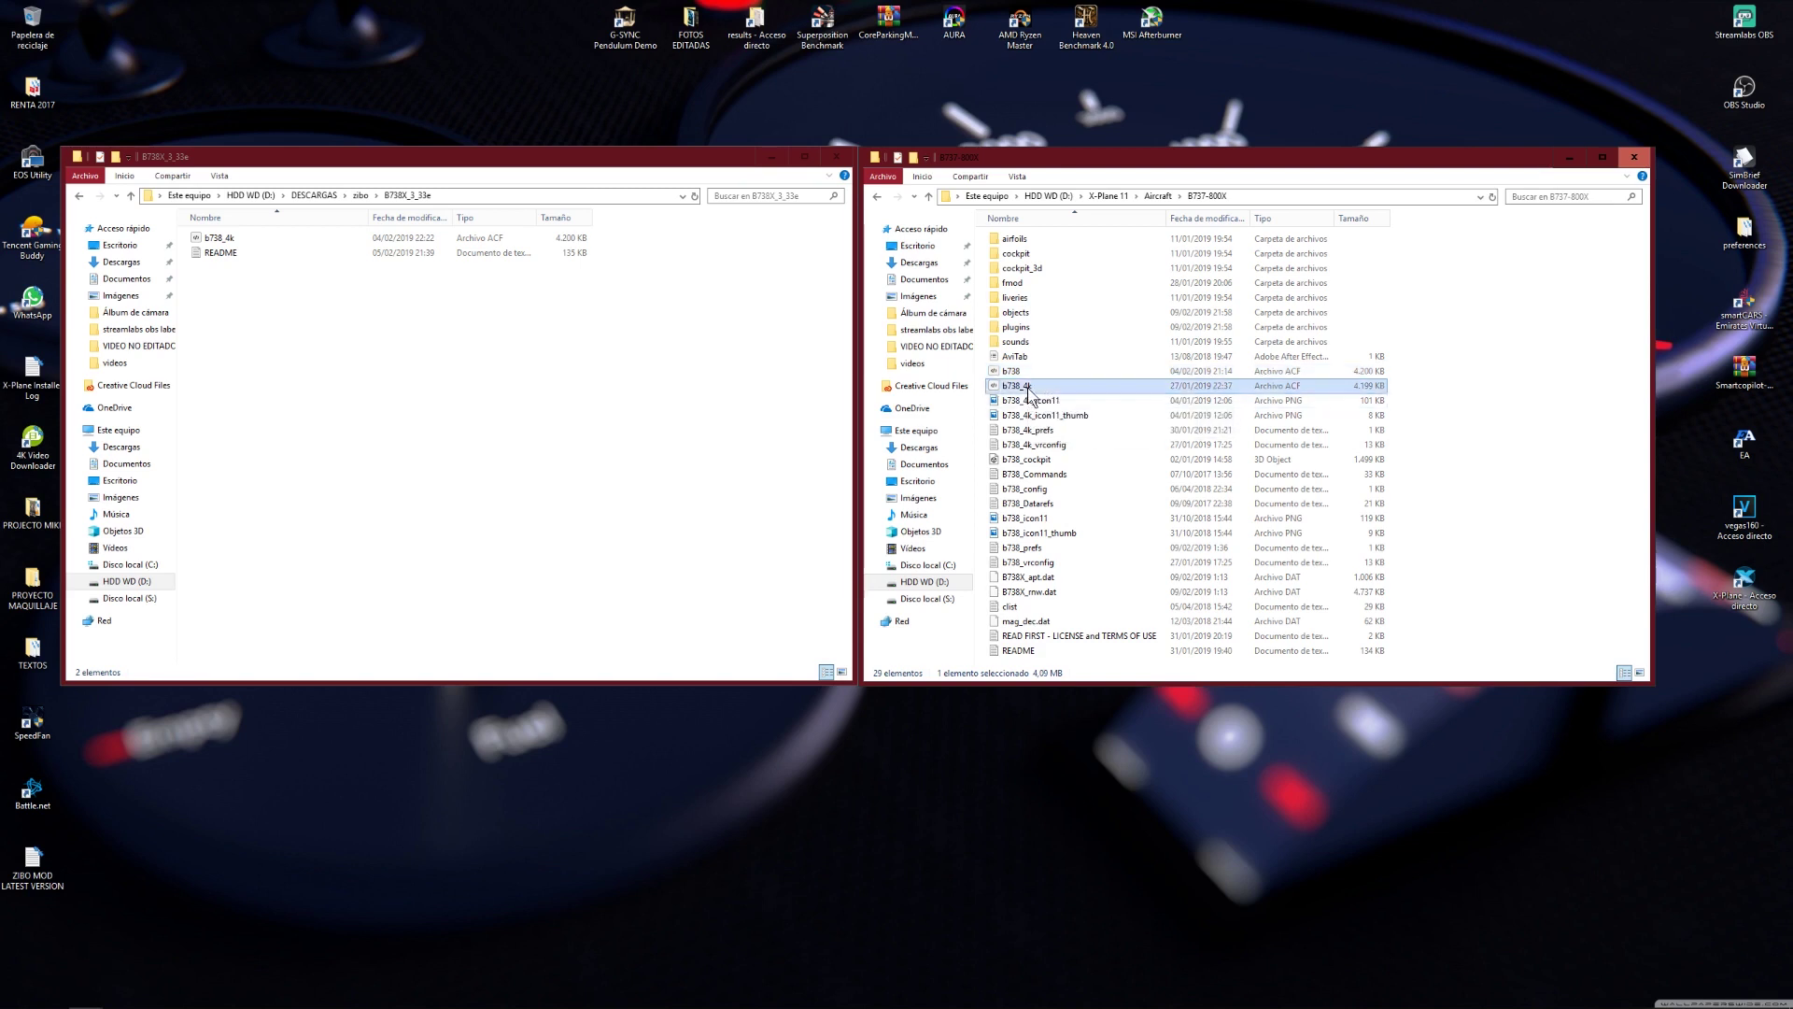
left_click(1016, 374, "ctrl")
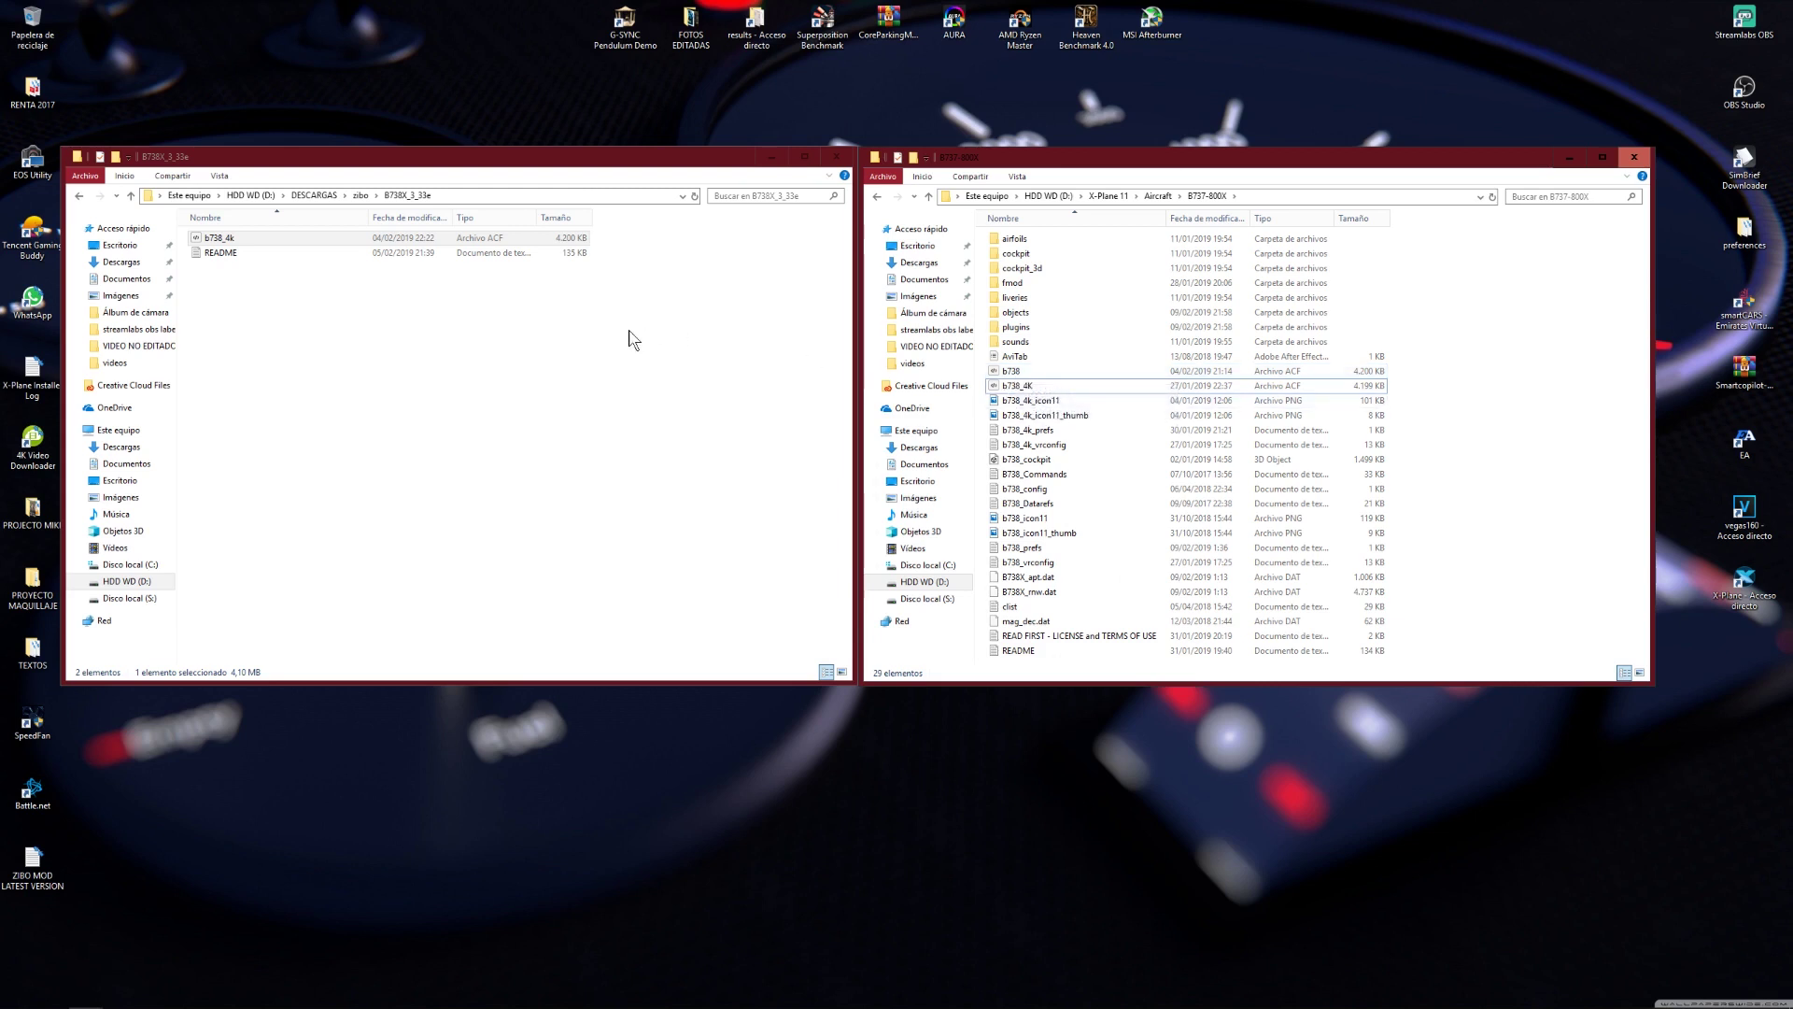
left_click(586, 396)
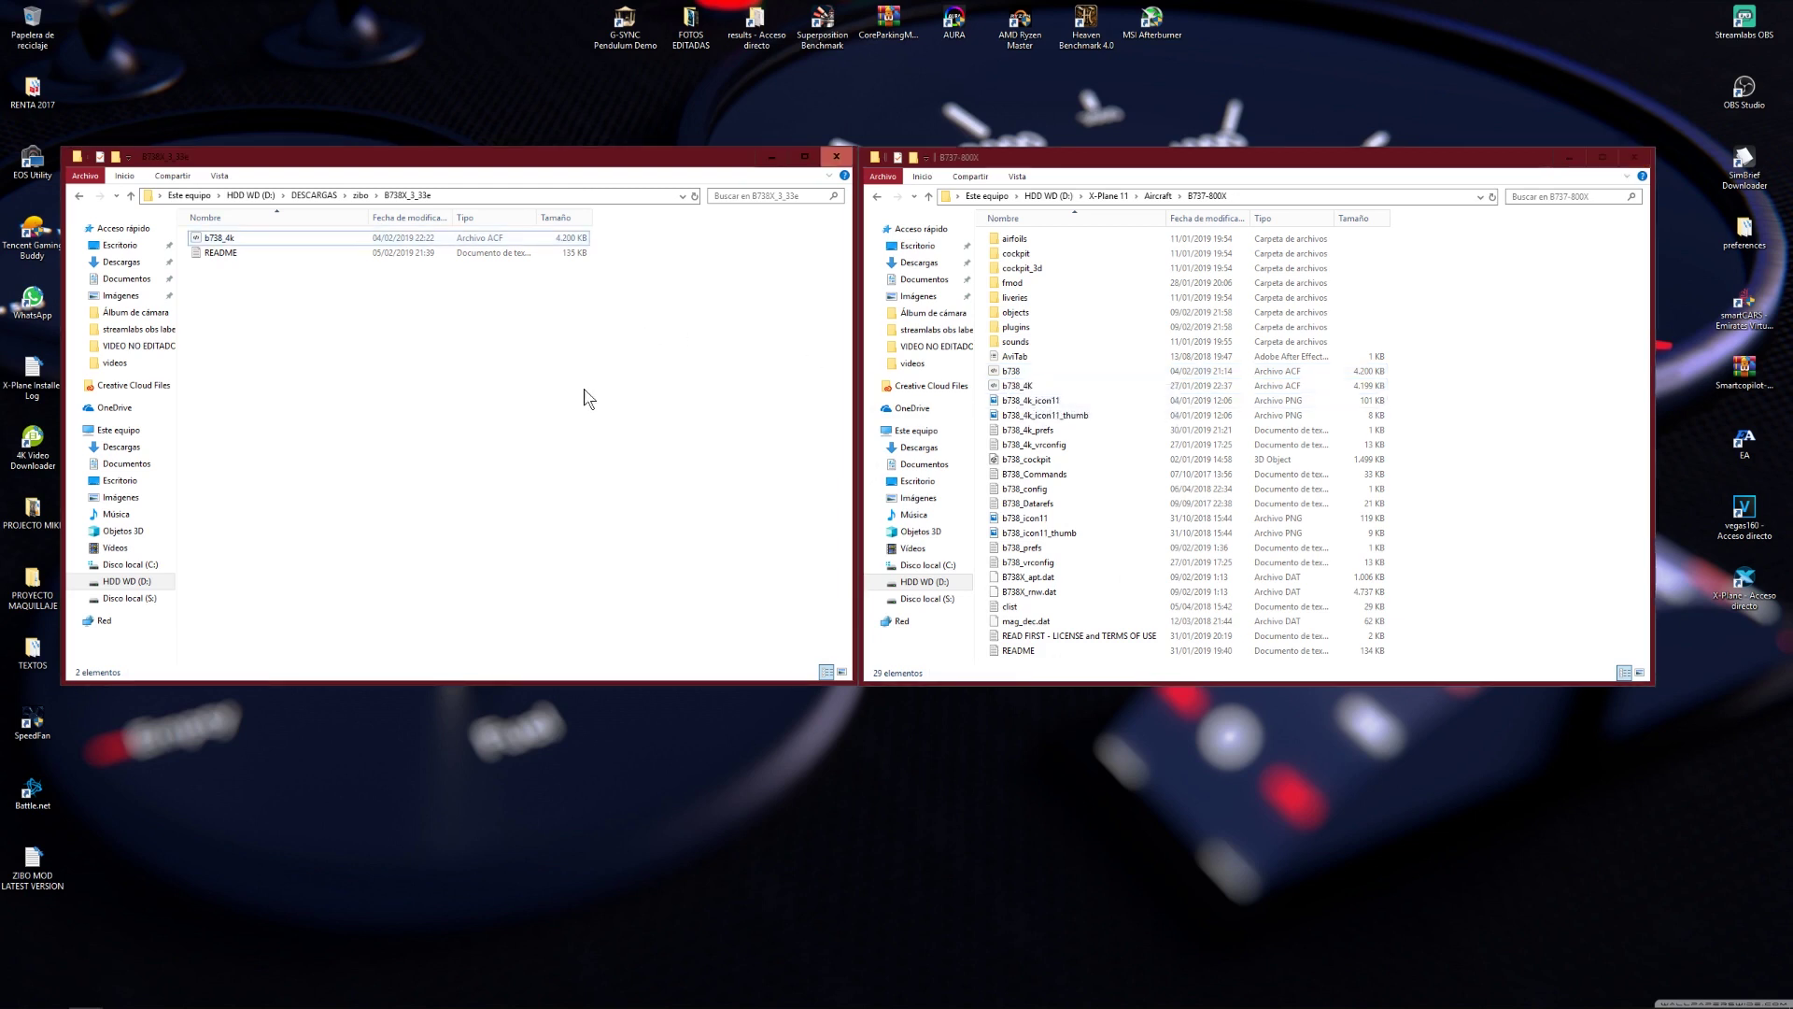
Return the download window to zibo, open X-Plane 11\Resources\plugins in the other window, and select its AviTab and BetterPushback folders.
left_click(78, 195)
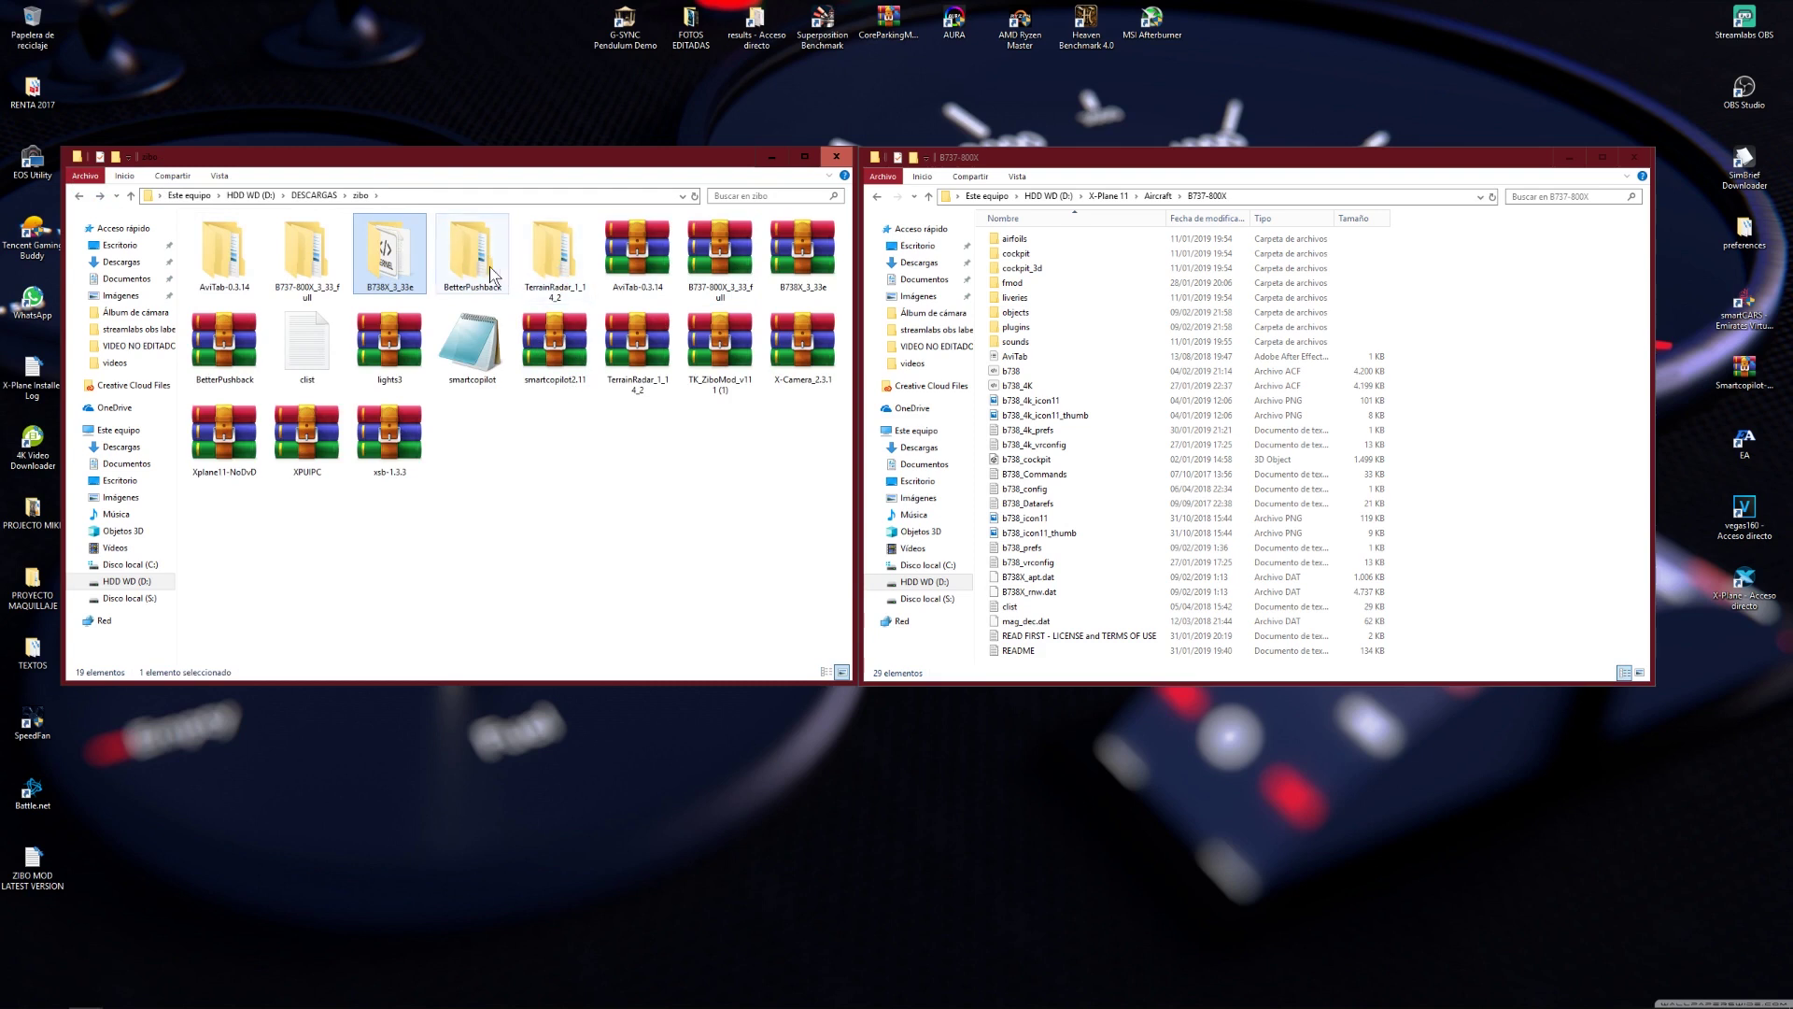
left_click(876, 196)
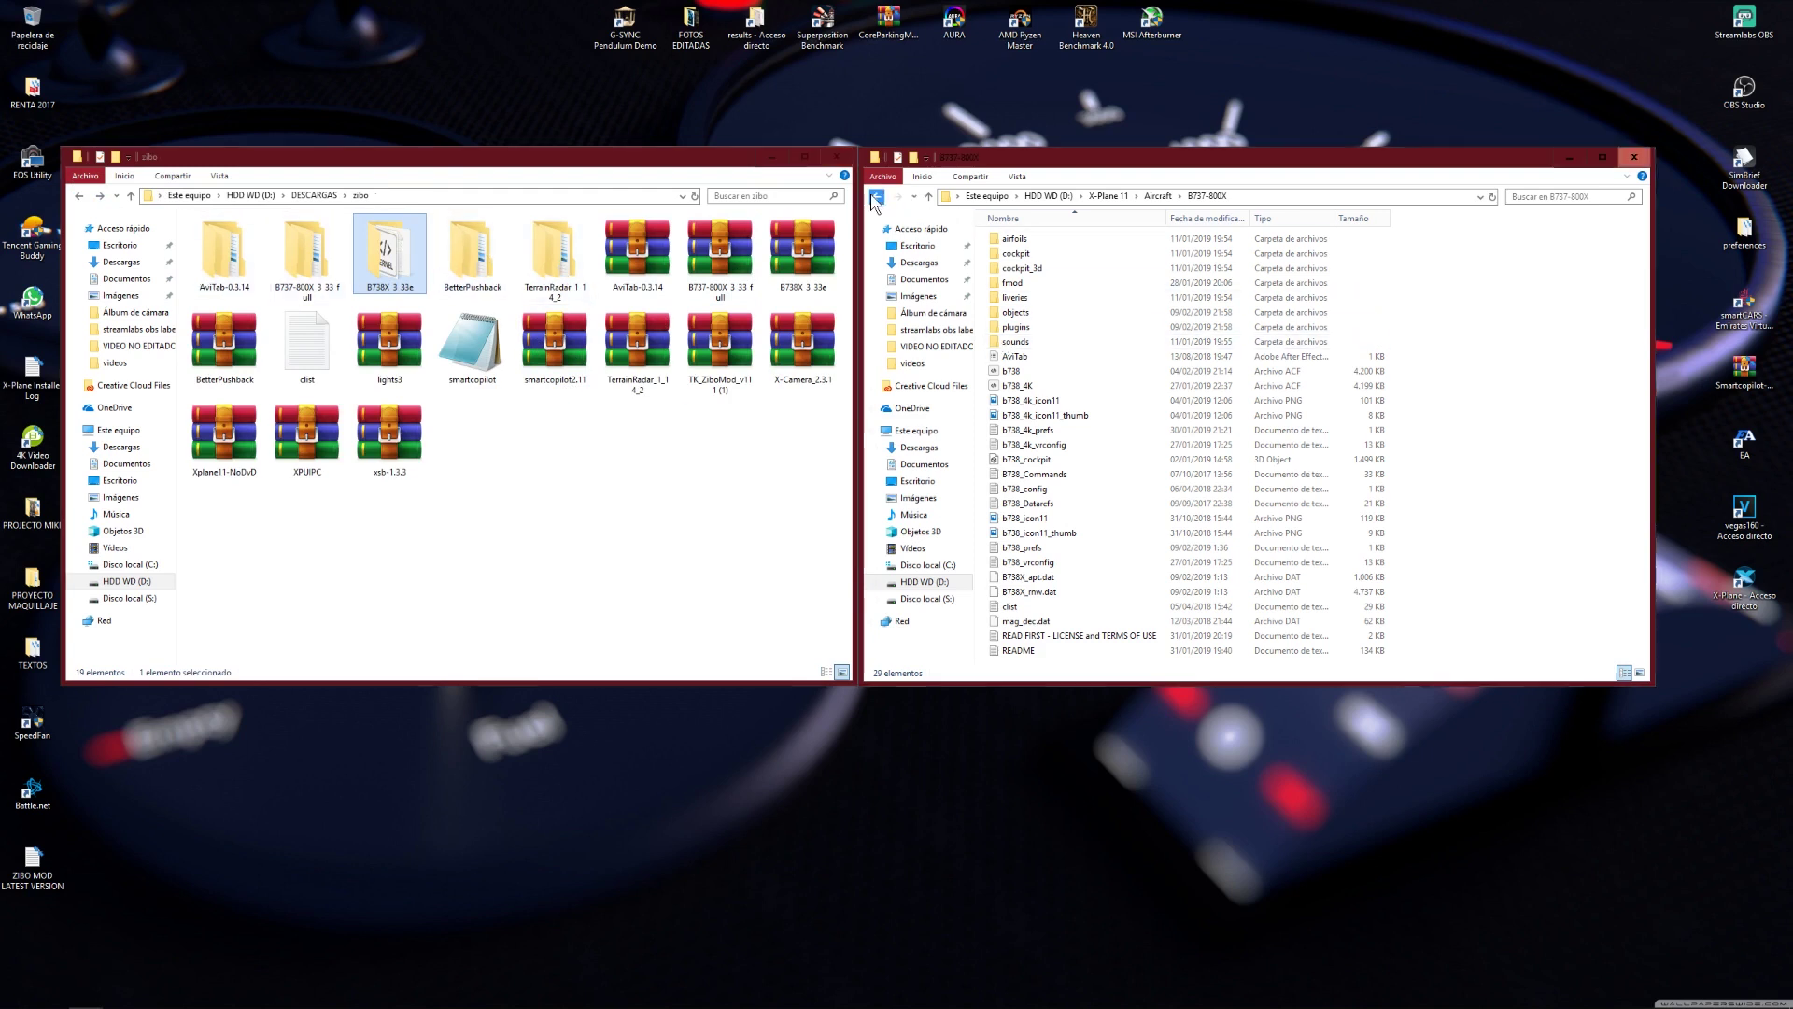
left_click(876, 196)
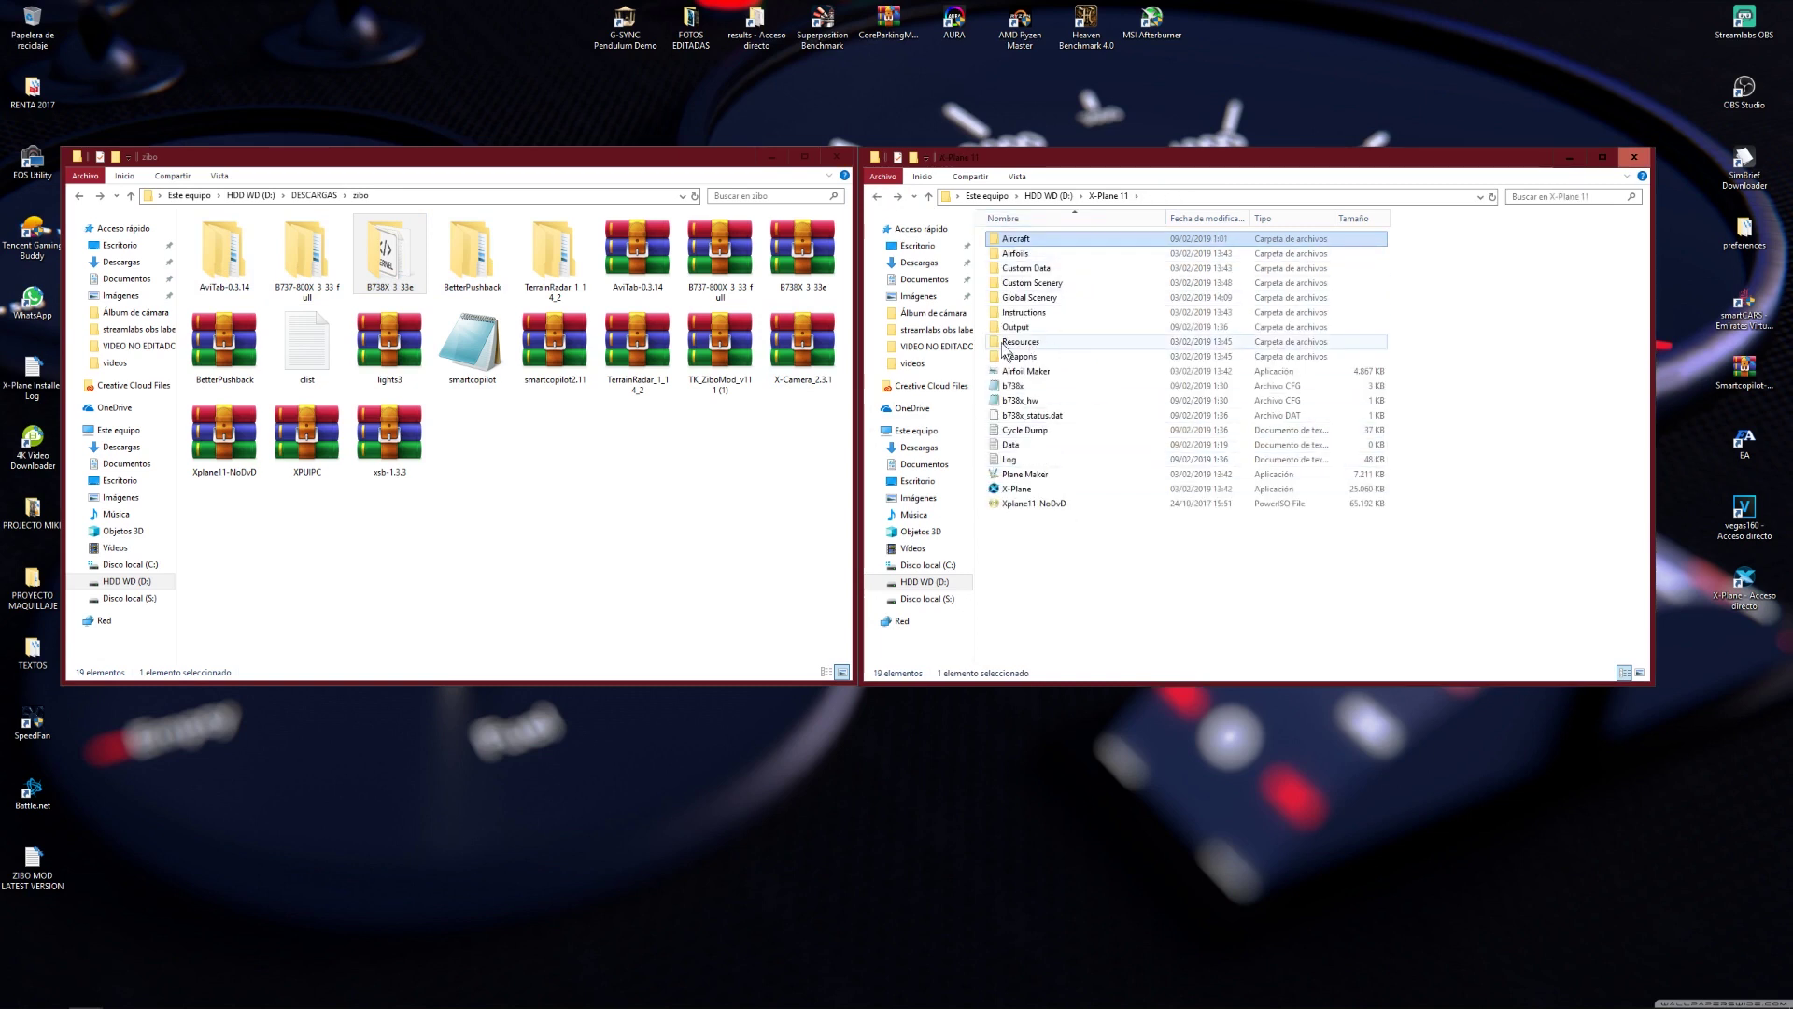
double_click(1044, 344)
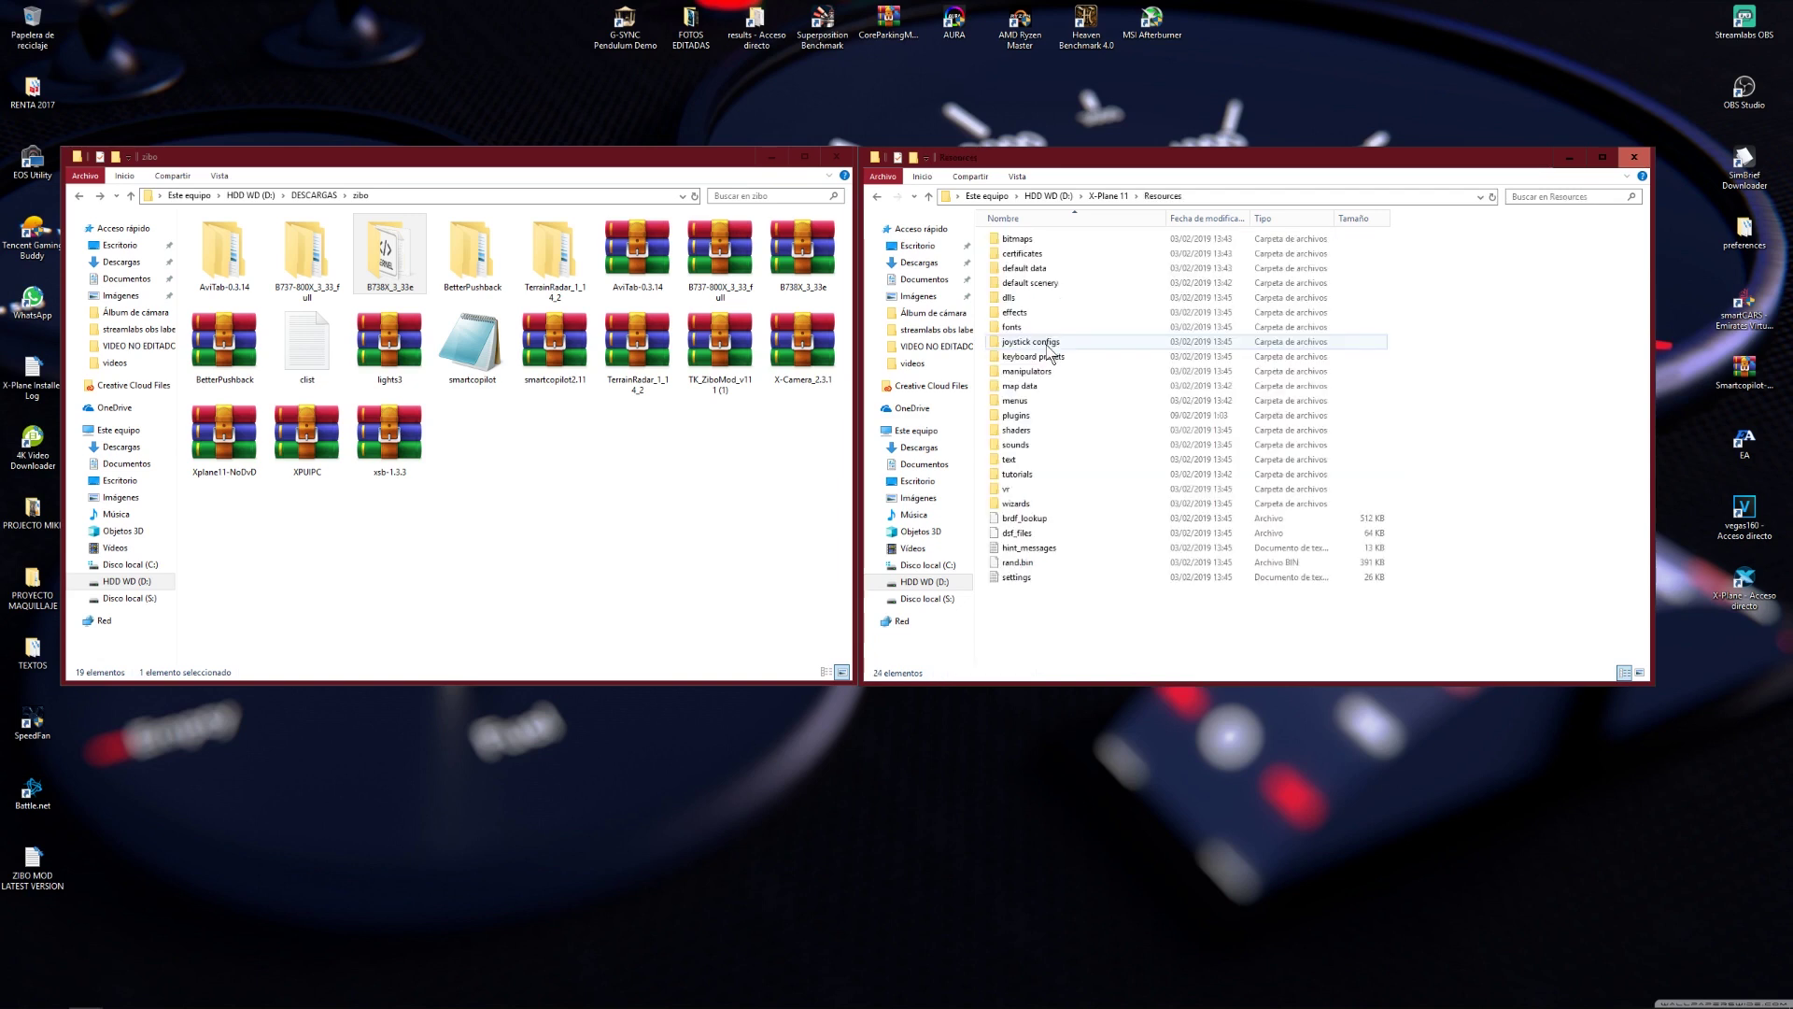
double_click(1019, 418)
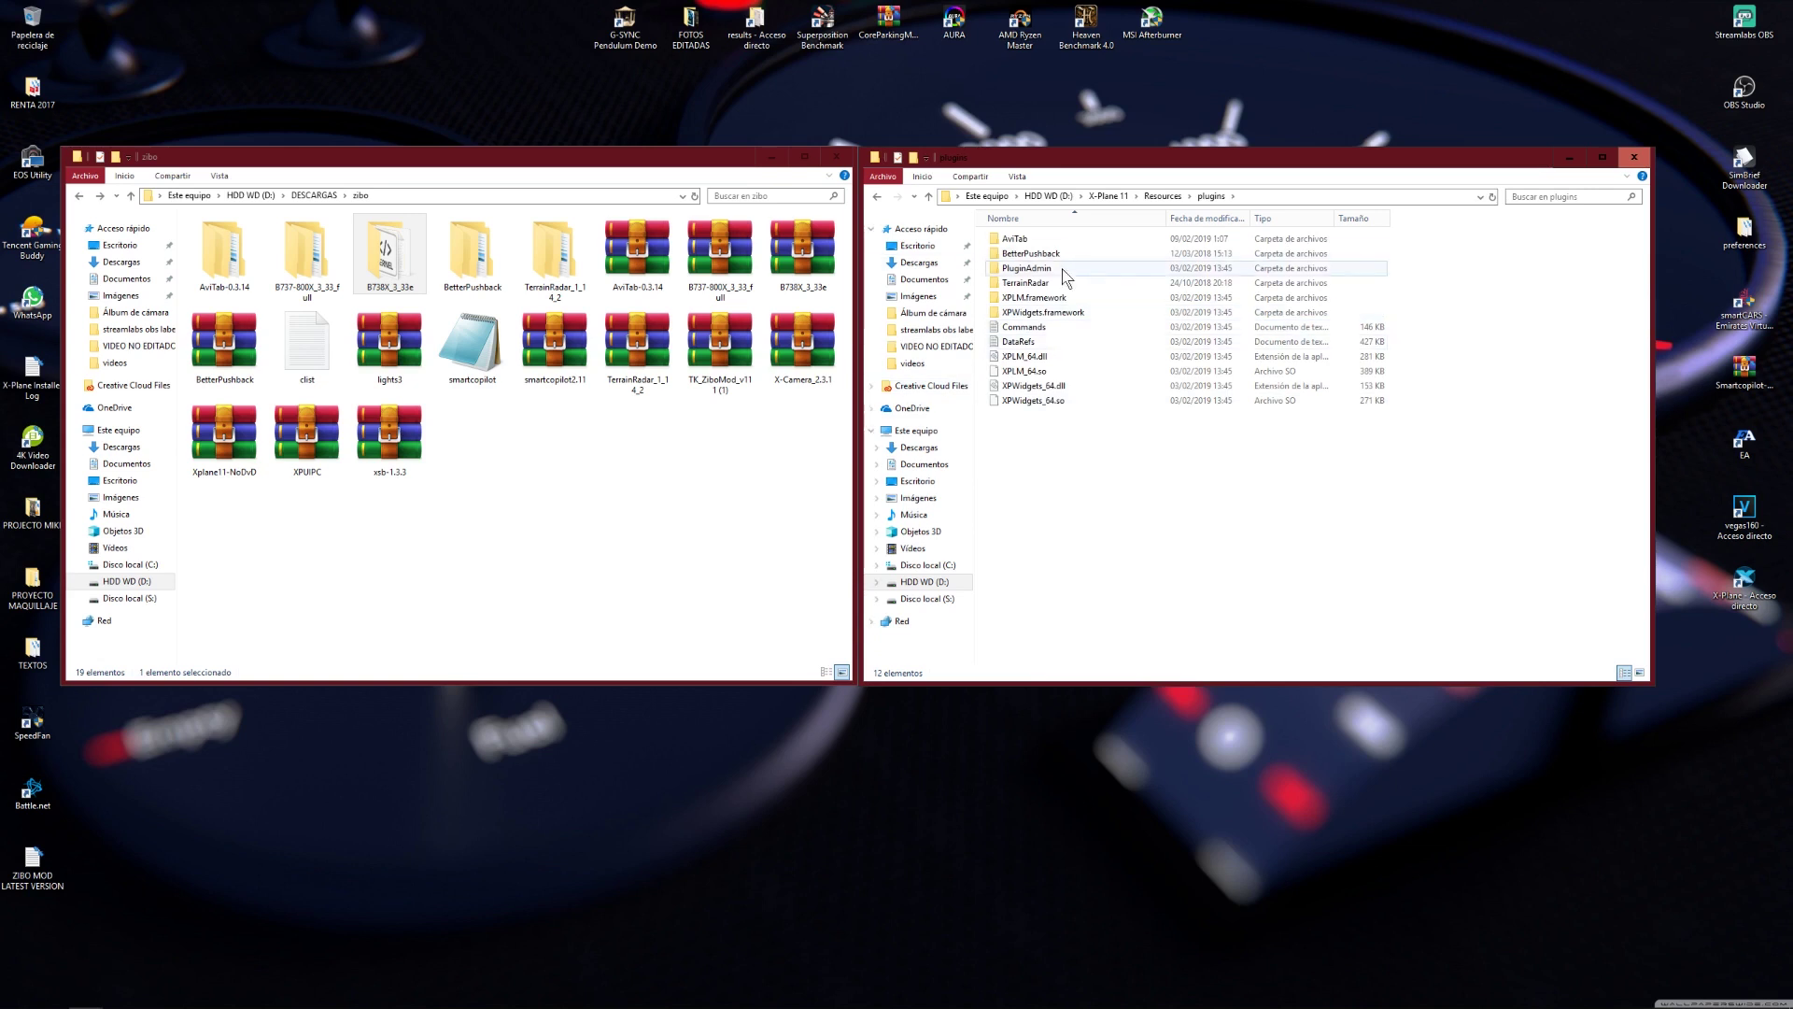
left_click_drag(1408, 242, 1312, 263)
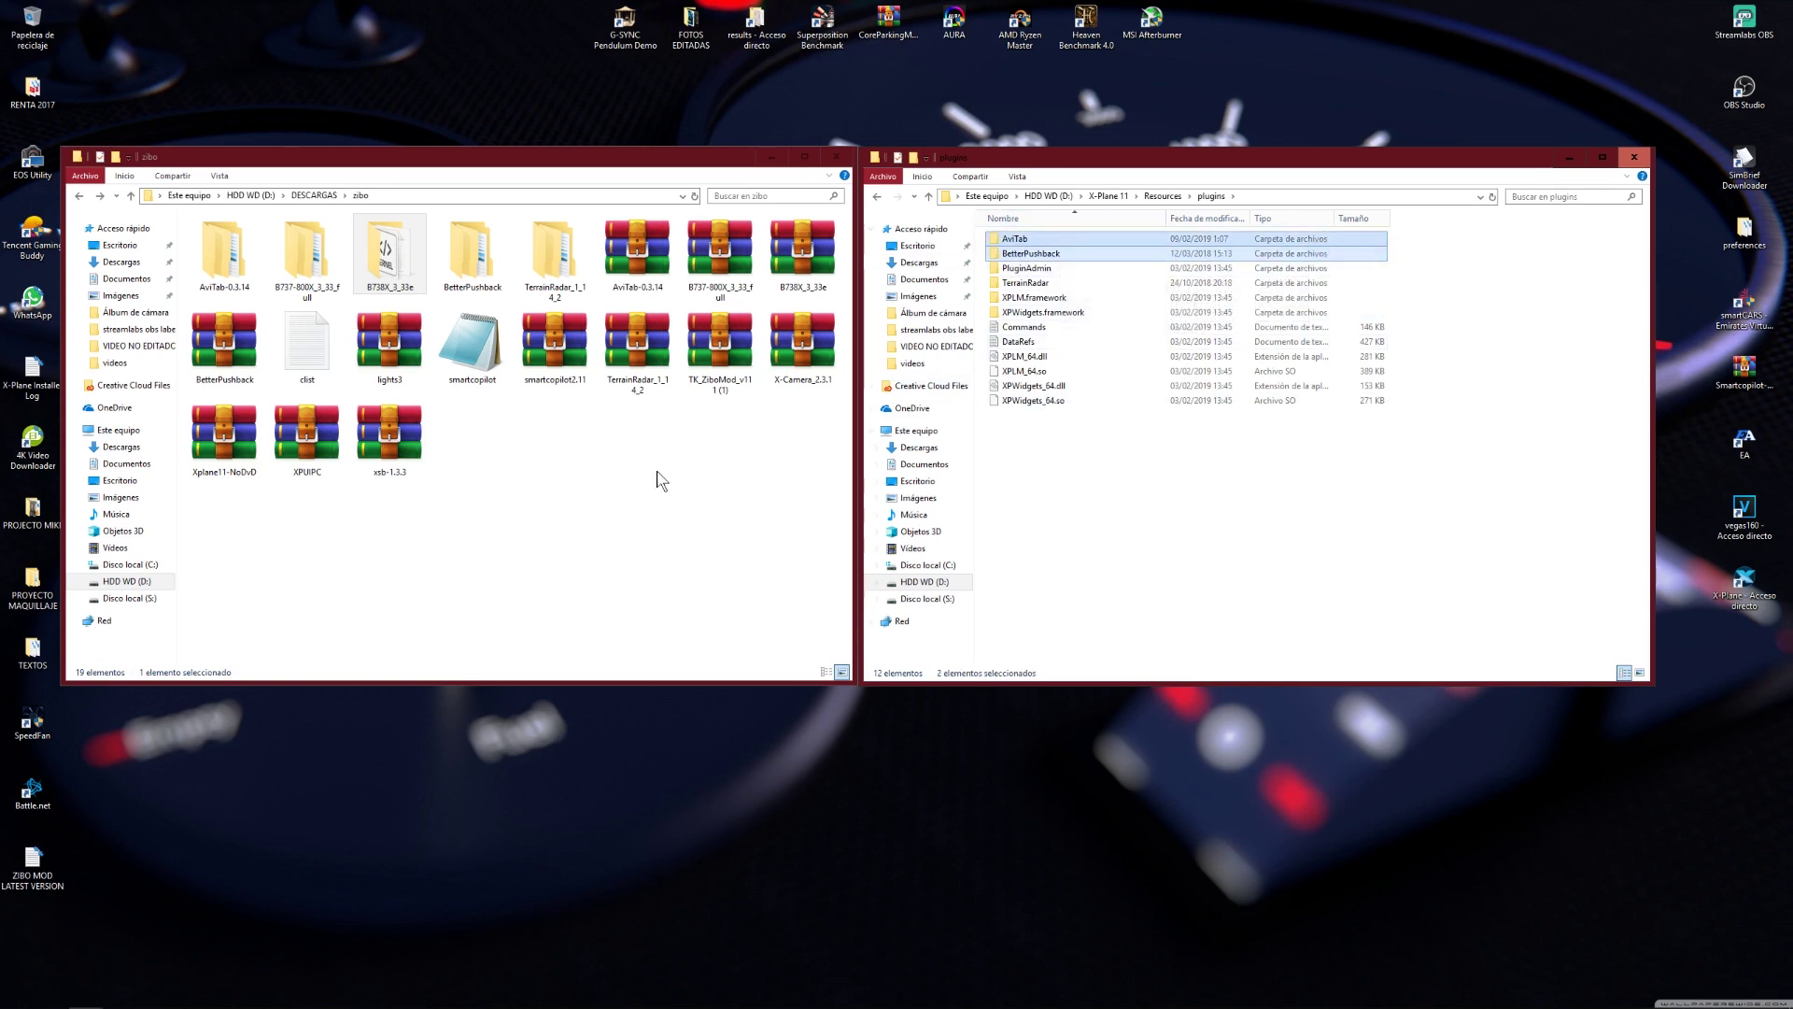
Move the AviTab folder from AviTab-0.3.14 into Resources\plugins, replacing the files in the destination.
left_click(660, 480)
left_click(219, 257)
left_click_drag(220, 239, 1163, 402)
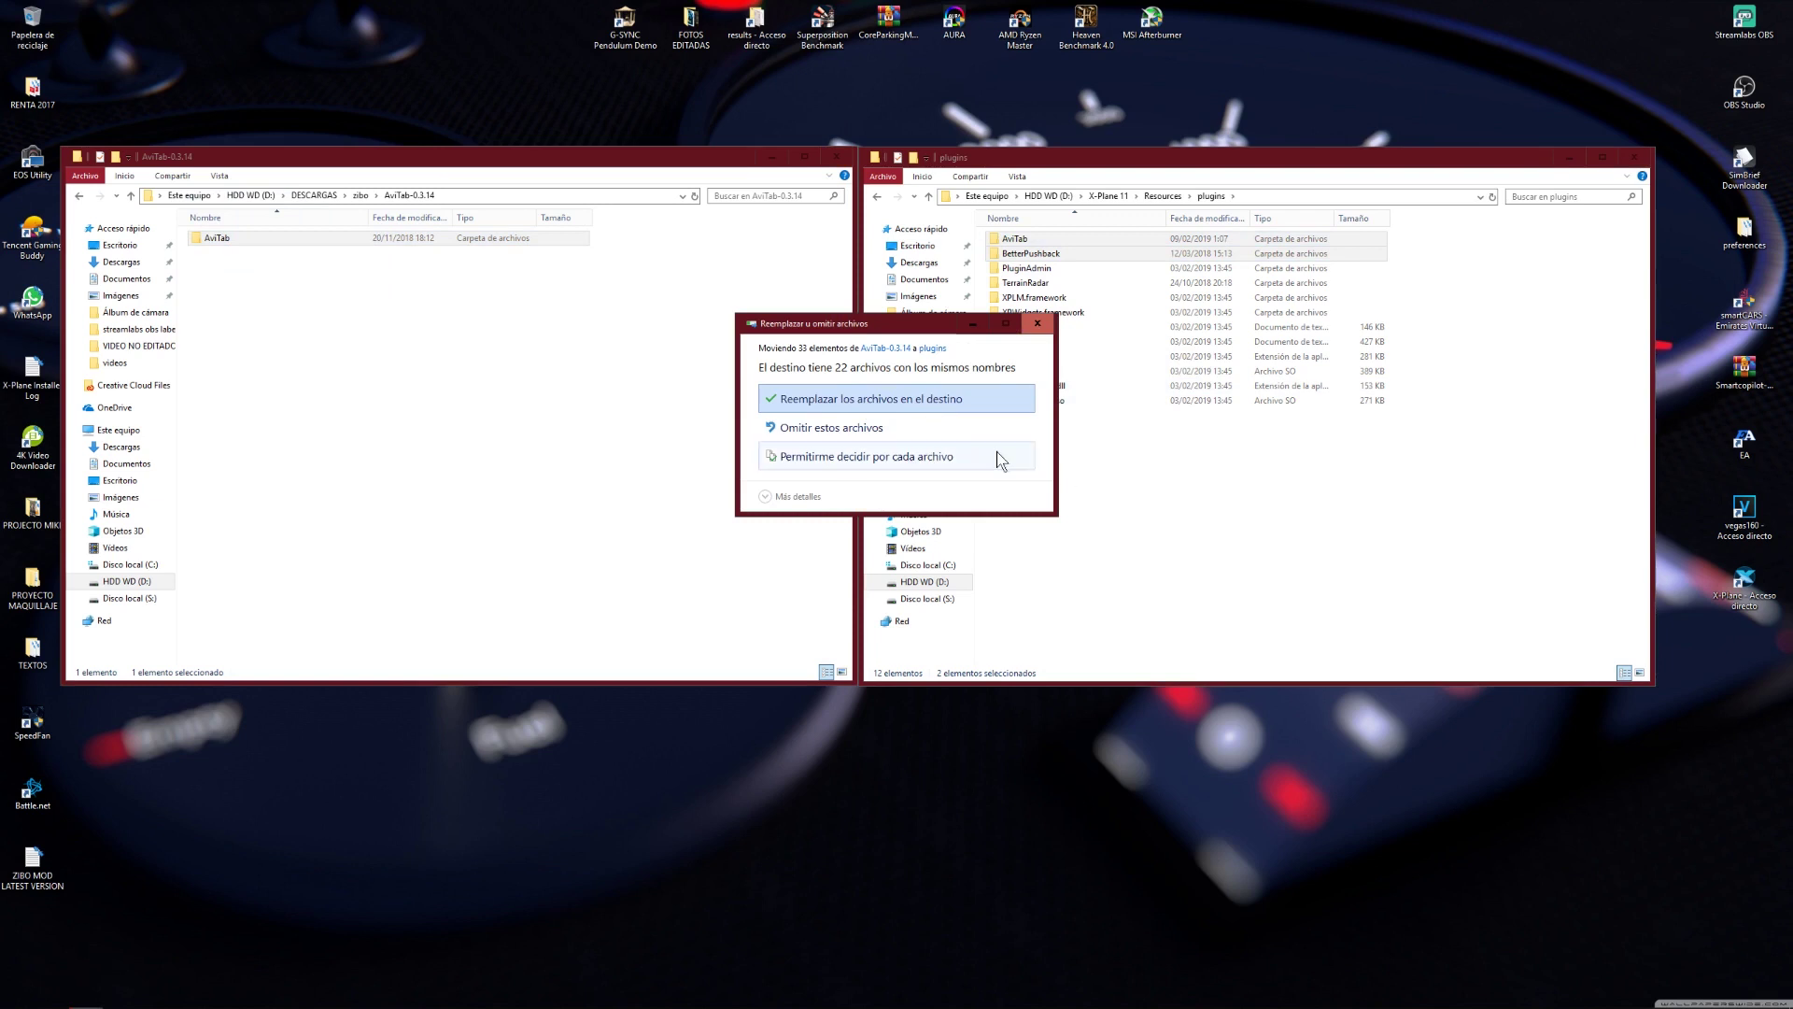
left_click(861, 400)
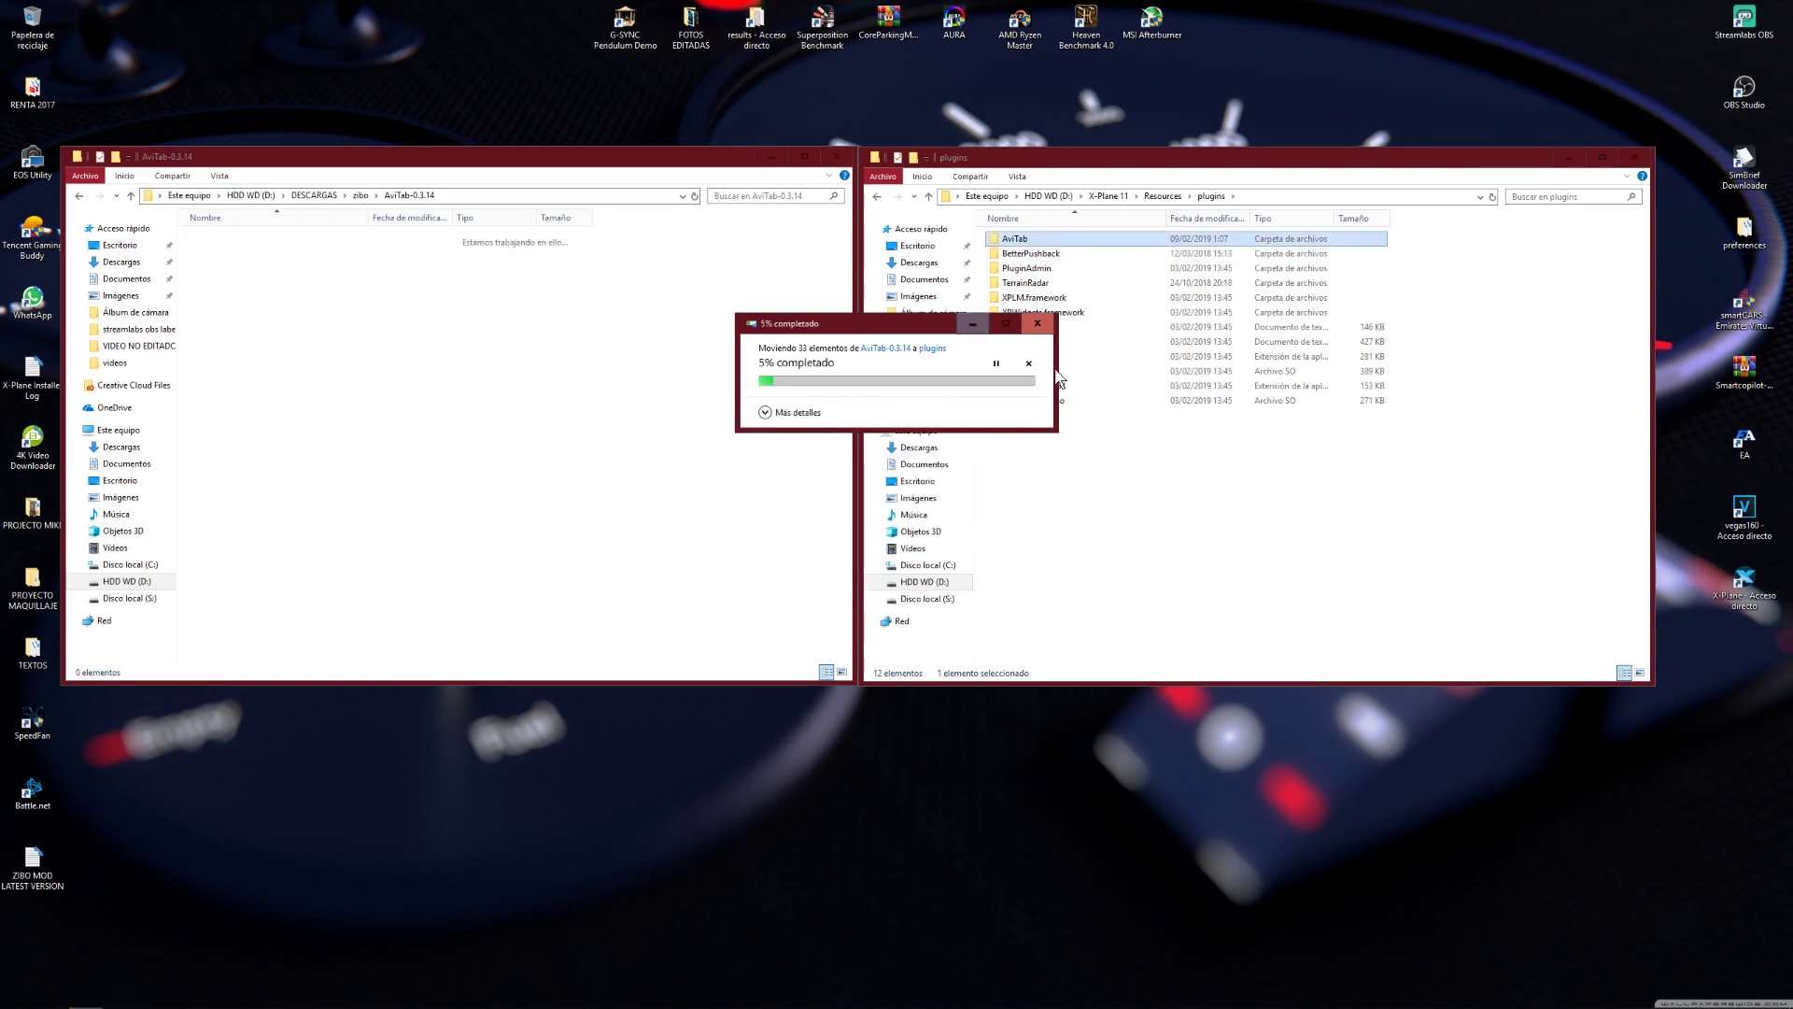
Return the download window to zibo and move the BetterPushback folder from its extracted folder into X-Plane 11\Resources\plugins.
left_click(310, 266)
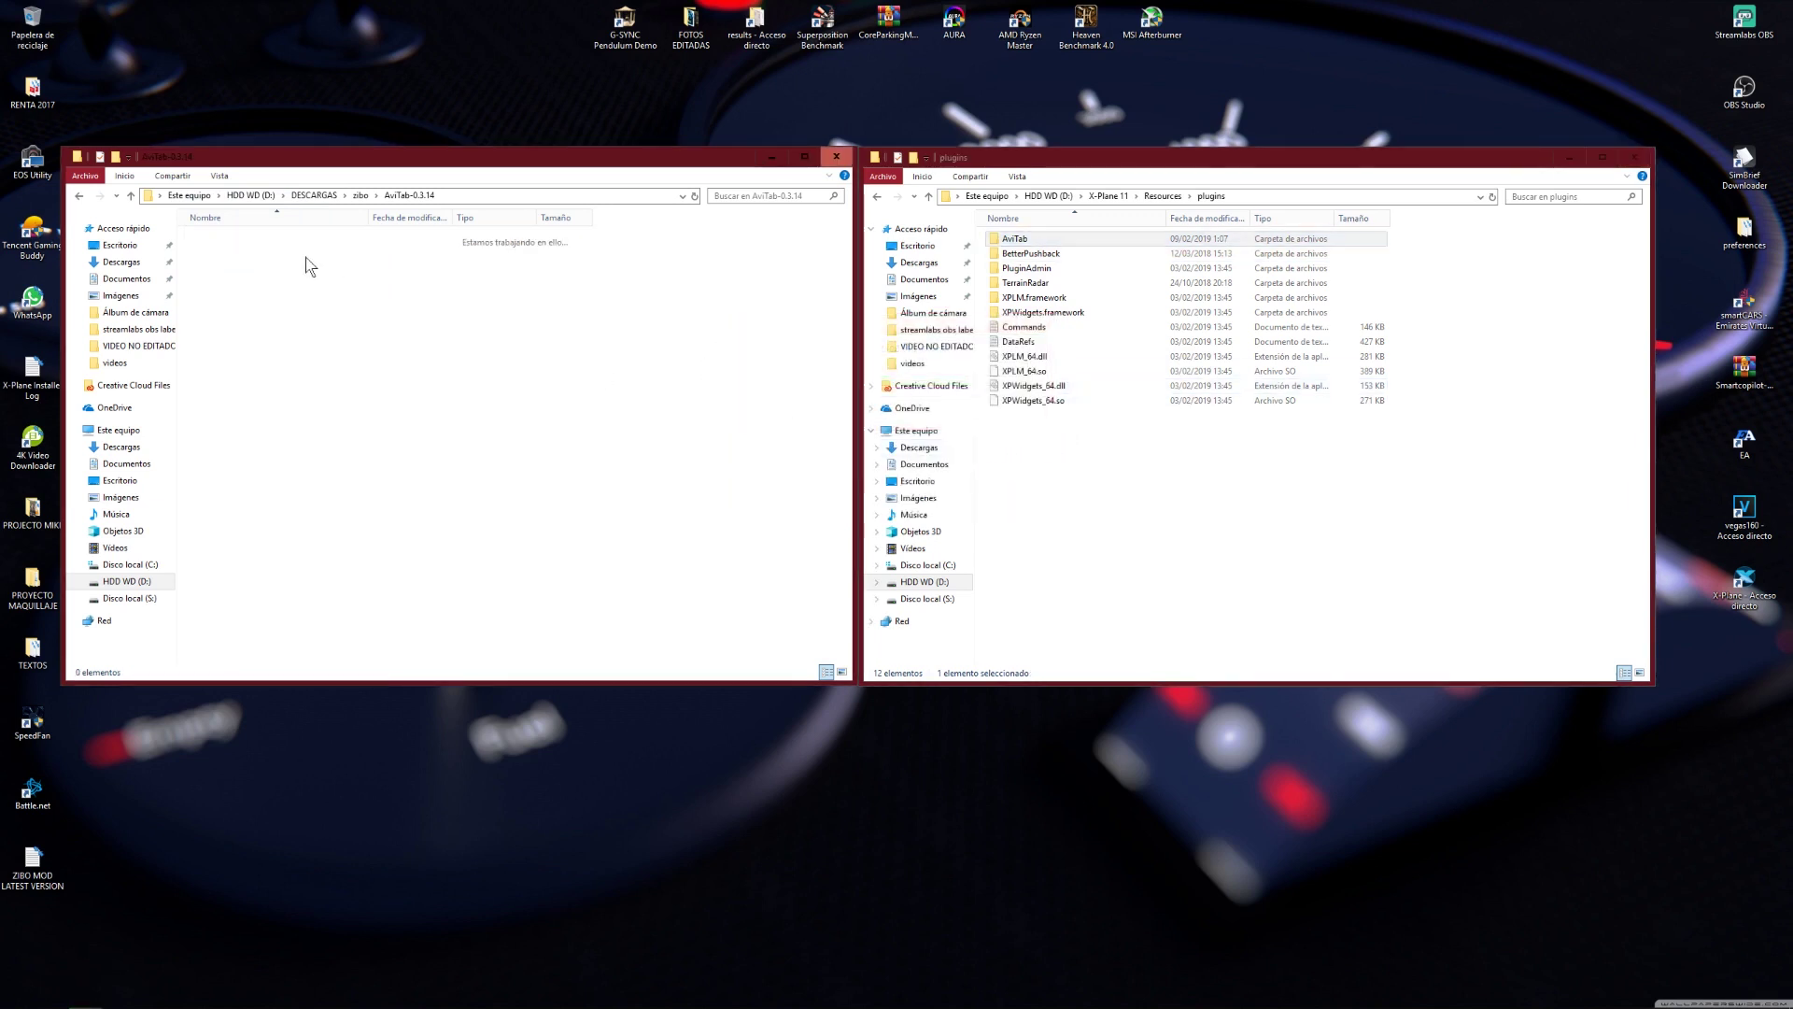
left_click(78, 197)
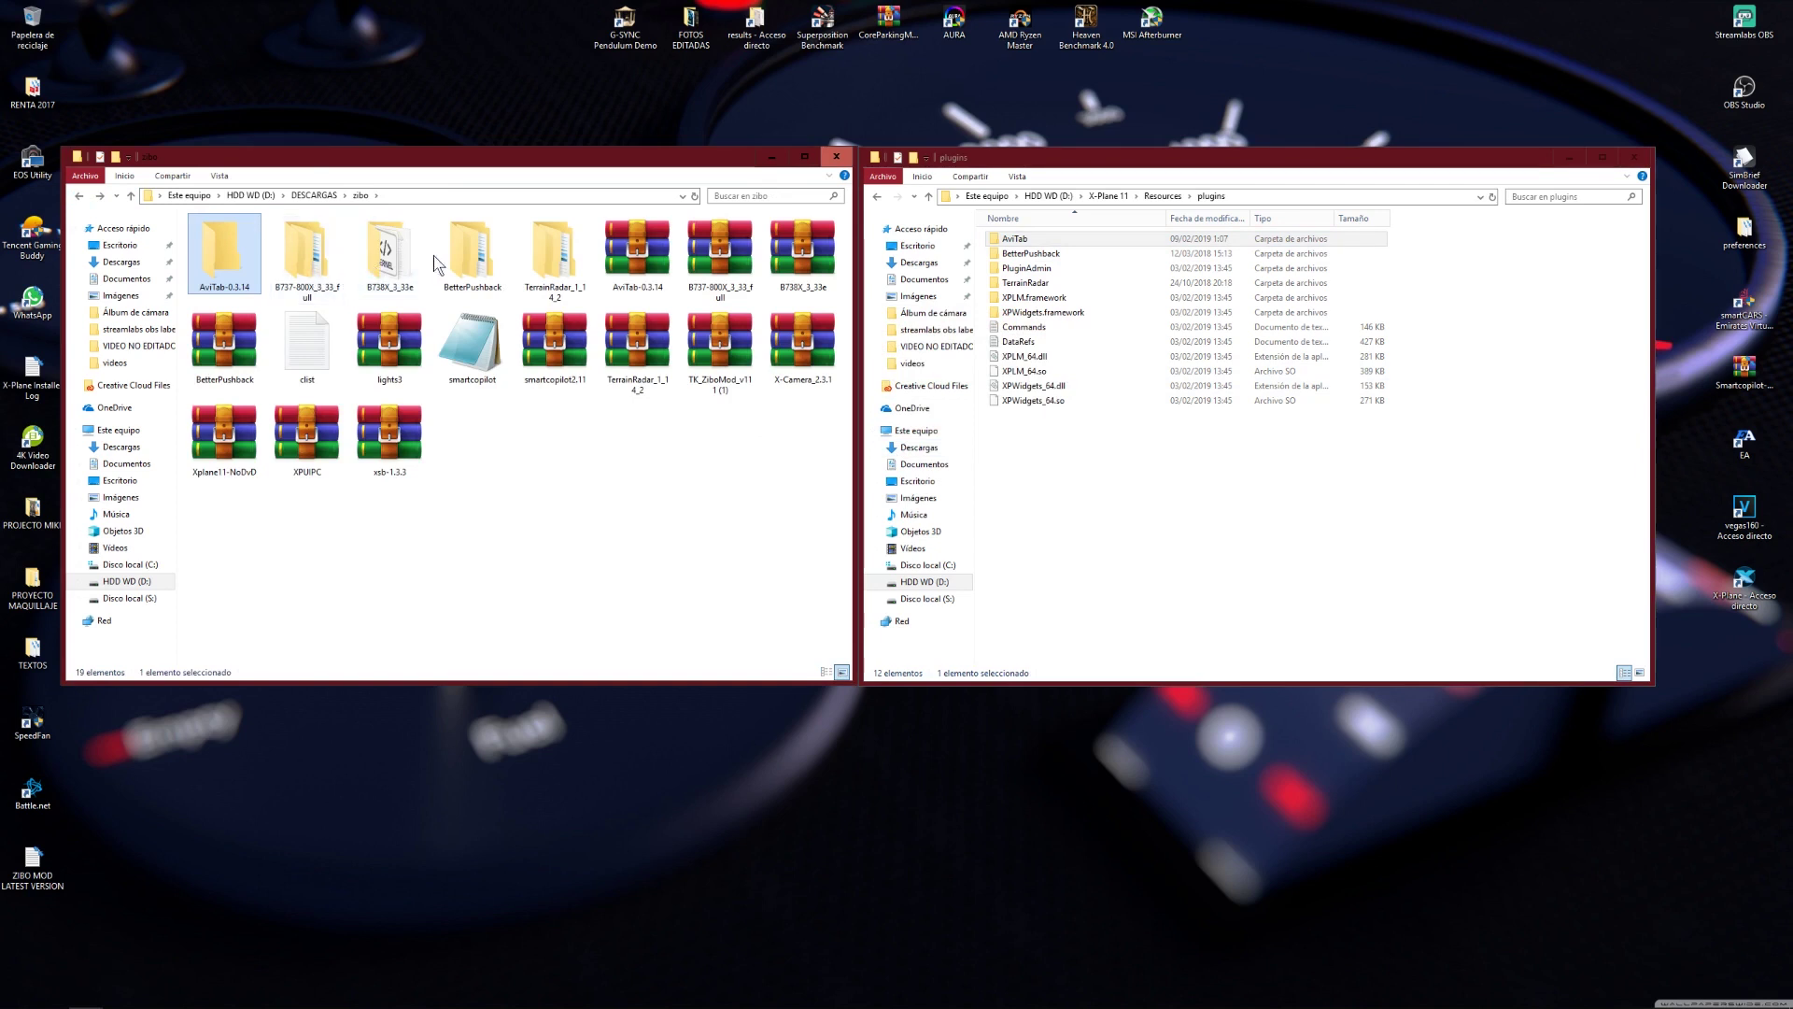
left_click_drag(235, 239, 1141, 484)
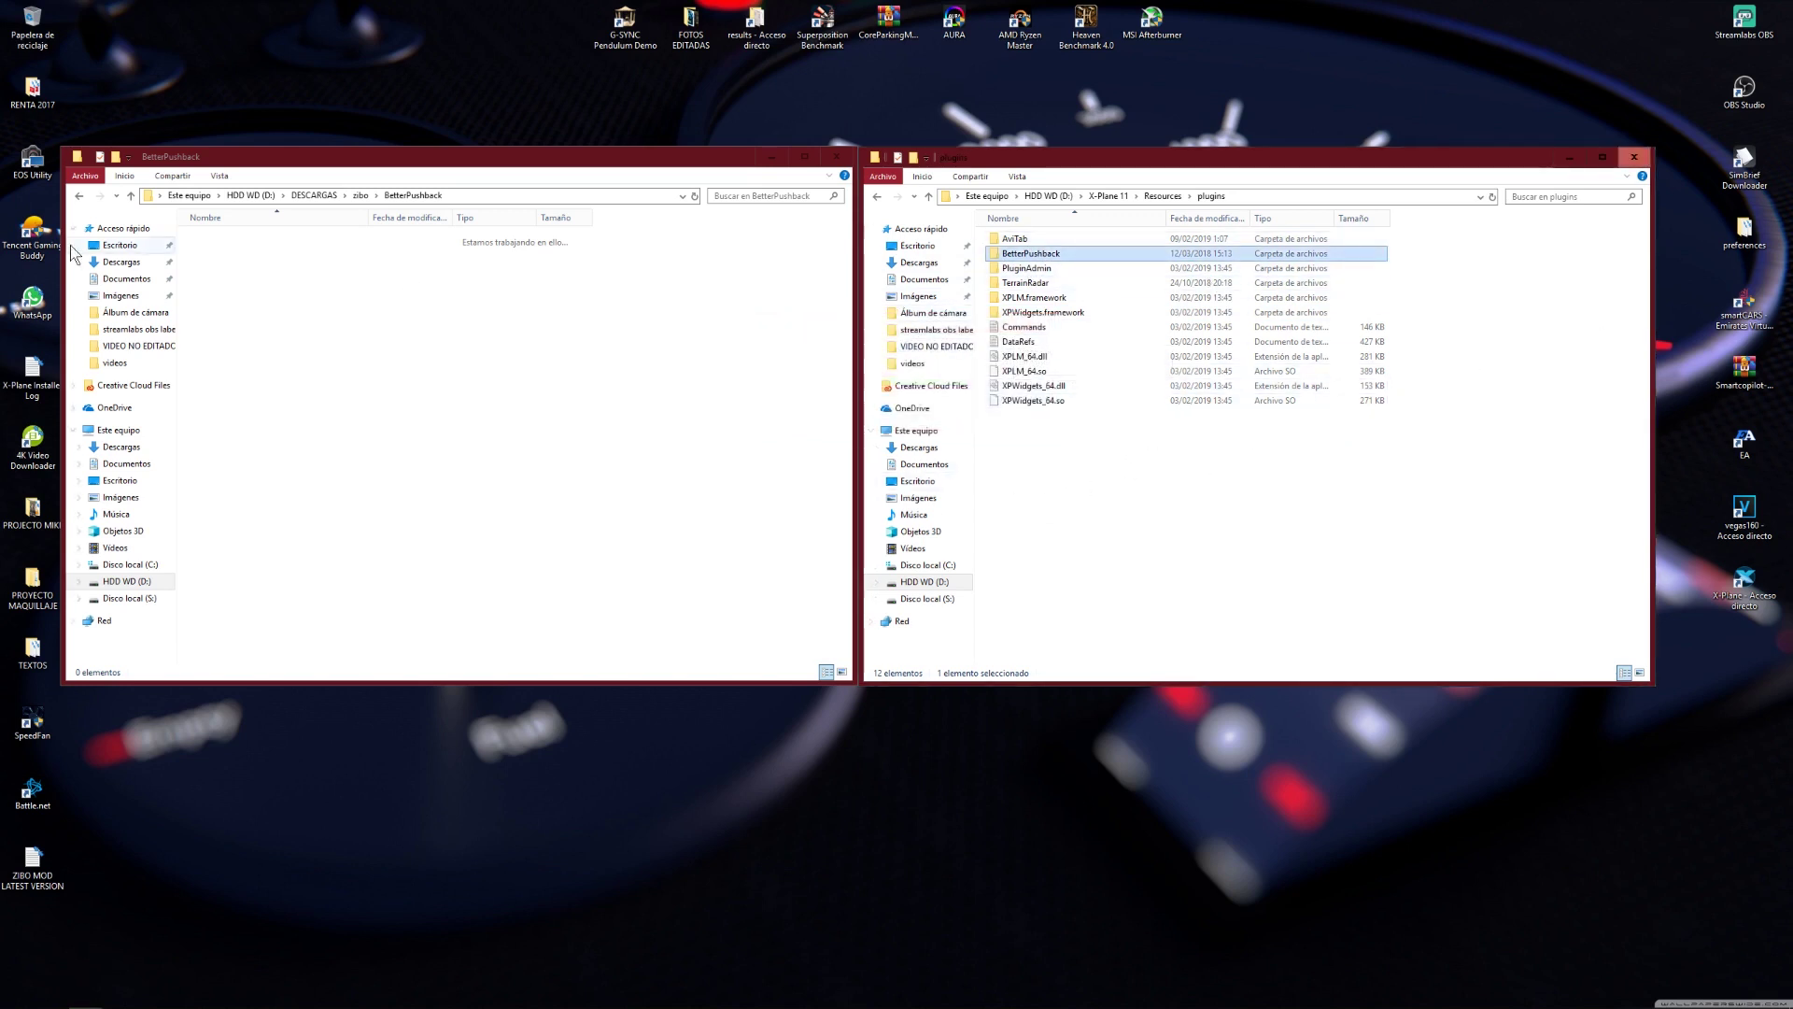
Move the TerrainRadar folder from TerrainRadar_1_14_2 into Resources\plugins, replacing the files in the destination.
left_click(80, 195)
left_click(551, 269)
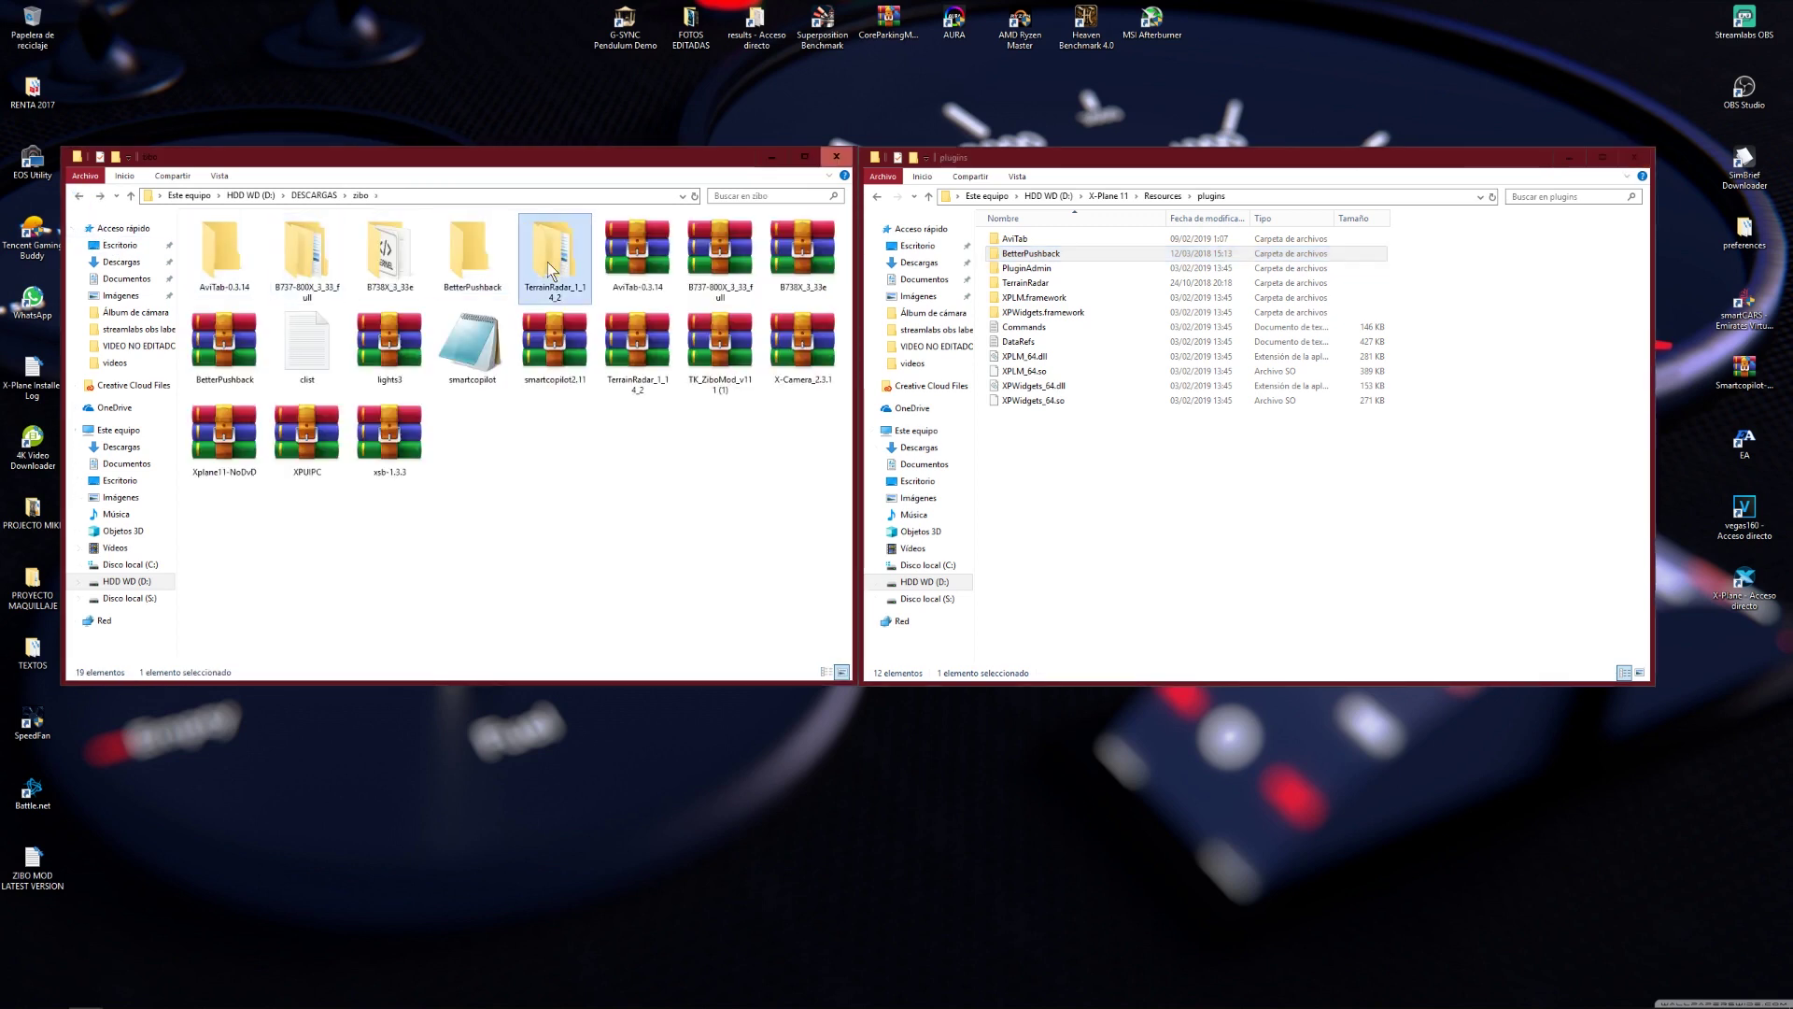
double_click(551, 269)
left_click_drag(213, 241, 1133, 464)
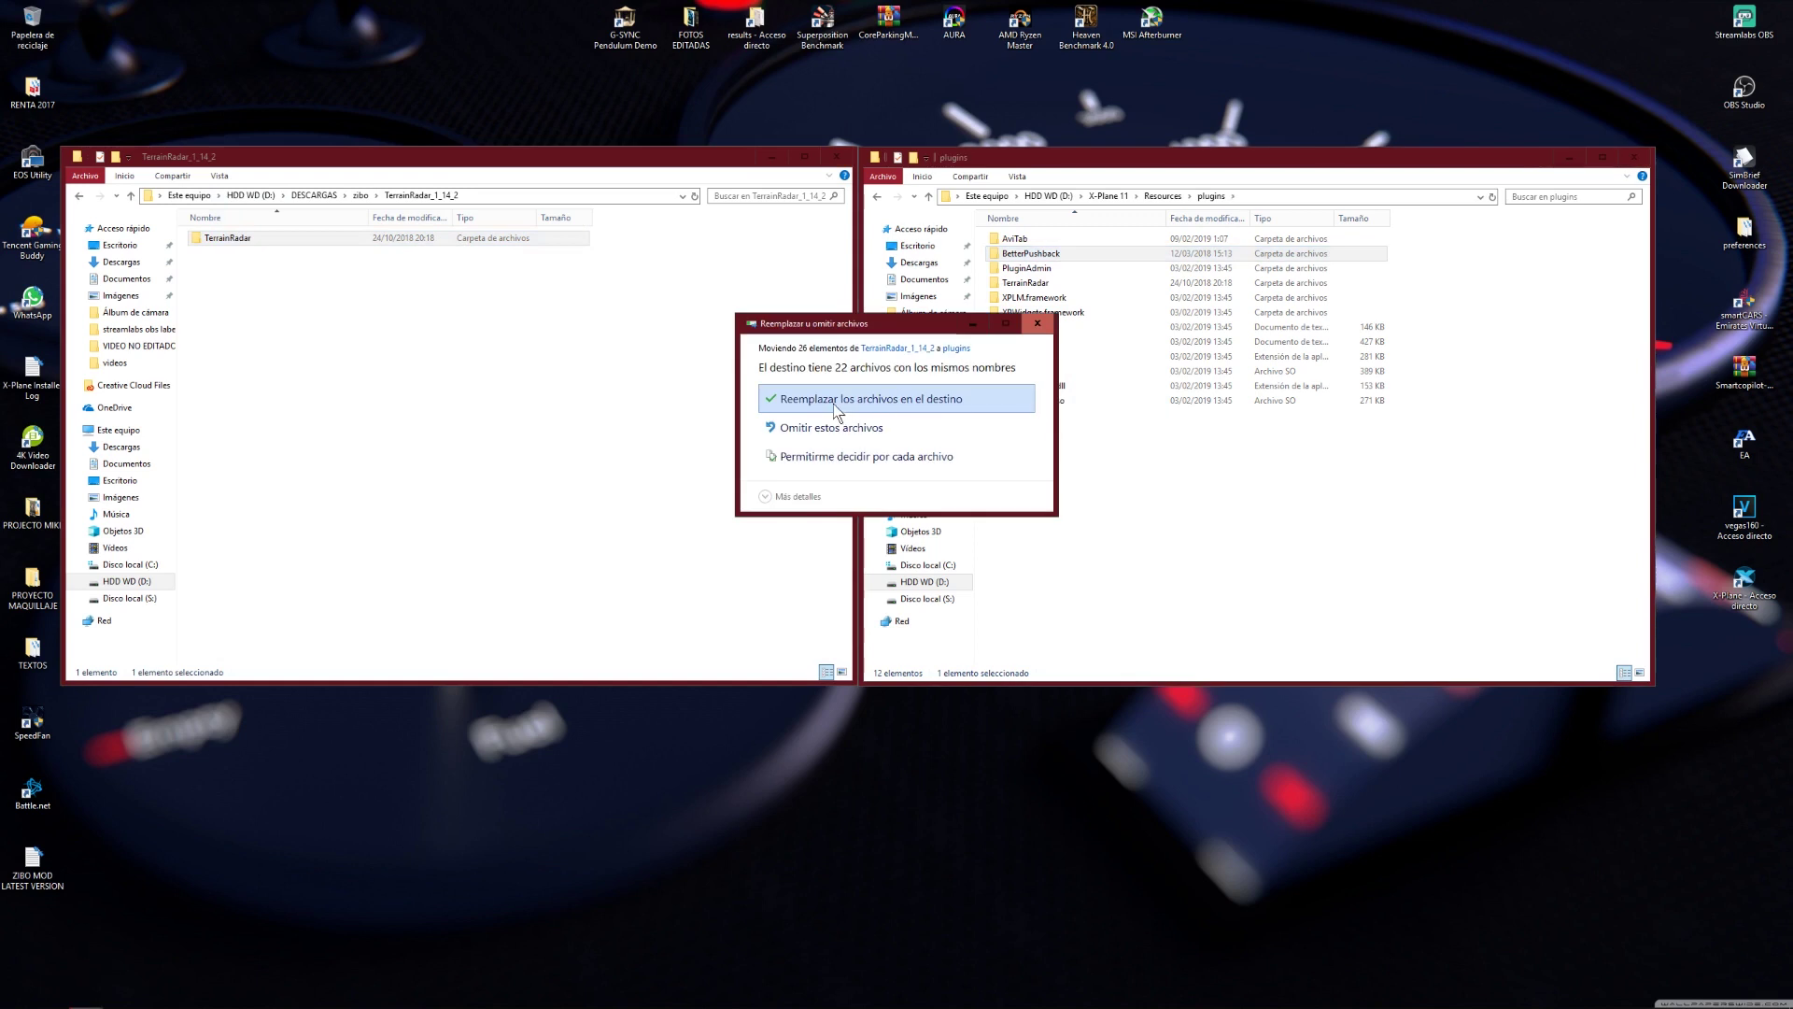
left_click(835, 405)
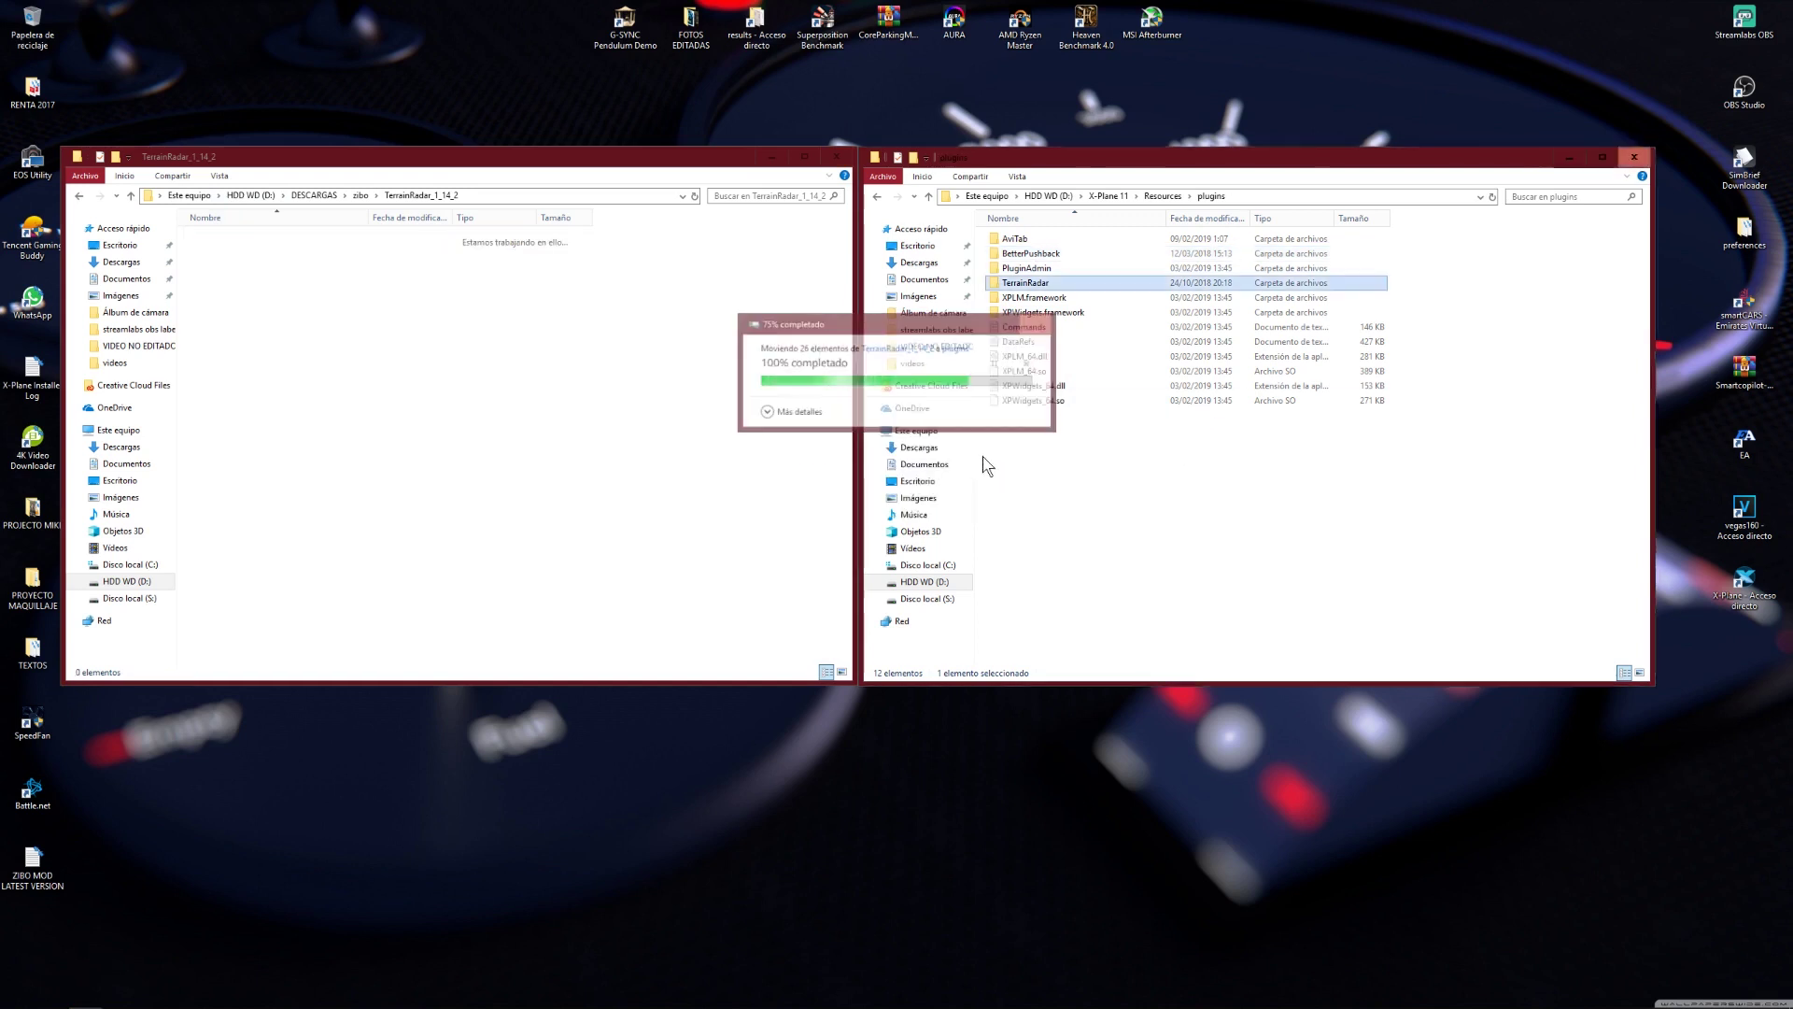
left_click(814, 408)
Close the download window and the refreshed plugins window, and refresh the desktop.
left_click(840, 166)
left_click(1154, 497)
right_click(1149, 491)
left_click(1189, 548)
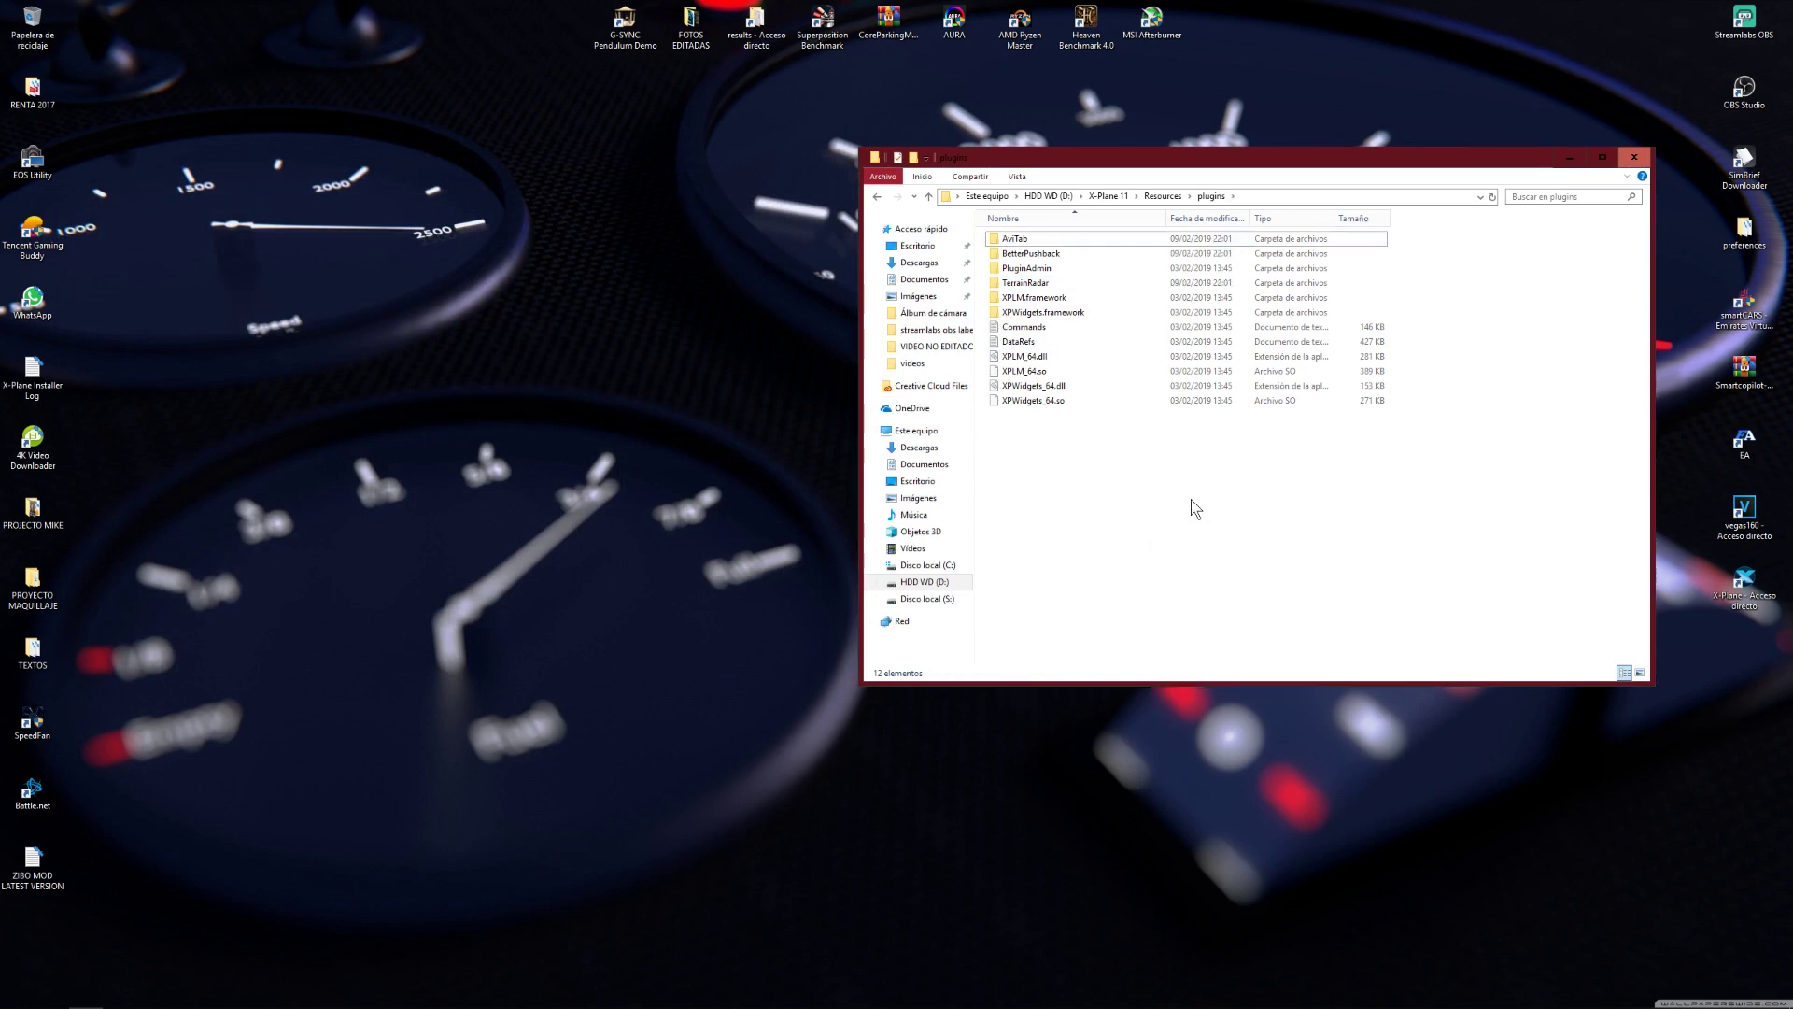
left_click(1634, 159)
right_click(1117, 365)
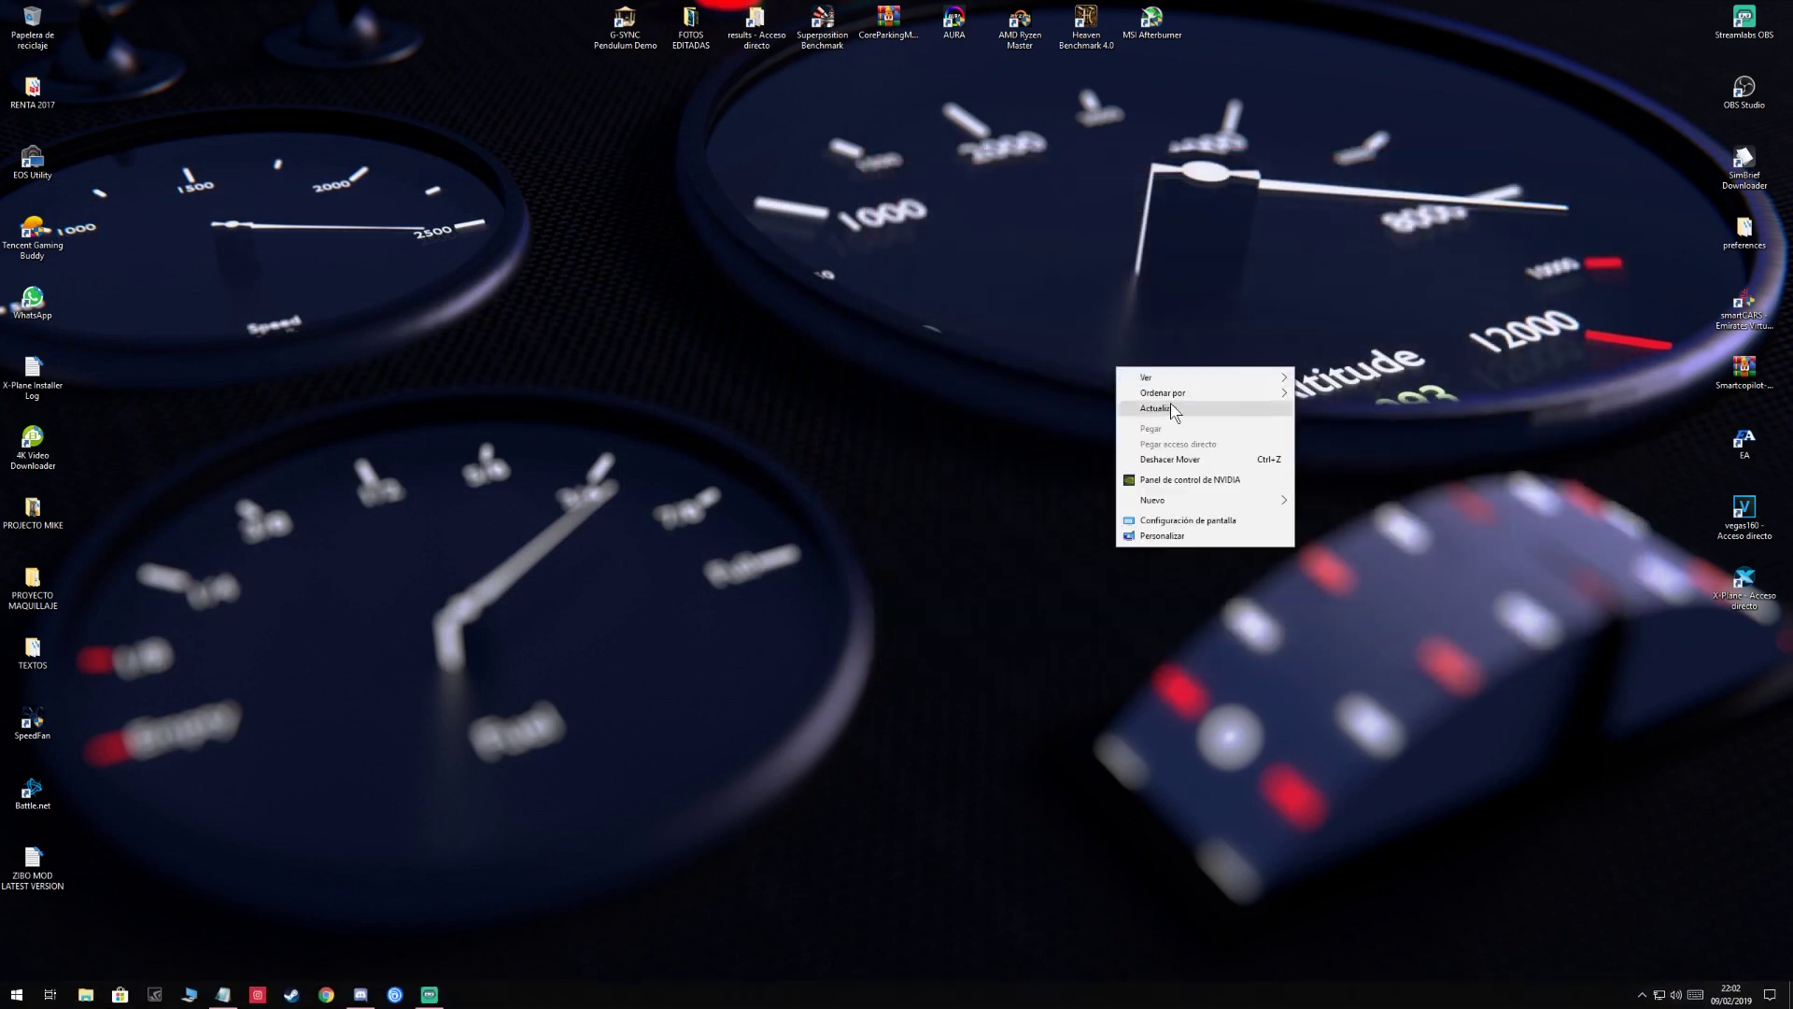
left_click(1170, 403)
Run X-Plane from its desktop shortcut as administrator and operate the handle of the aircraft's cabin door.
right_click(1739, 591)
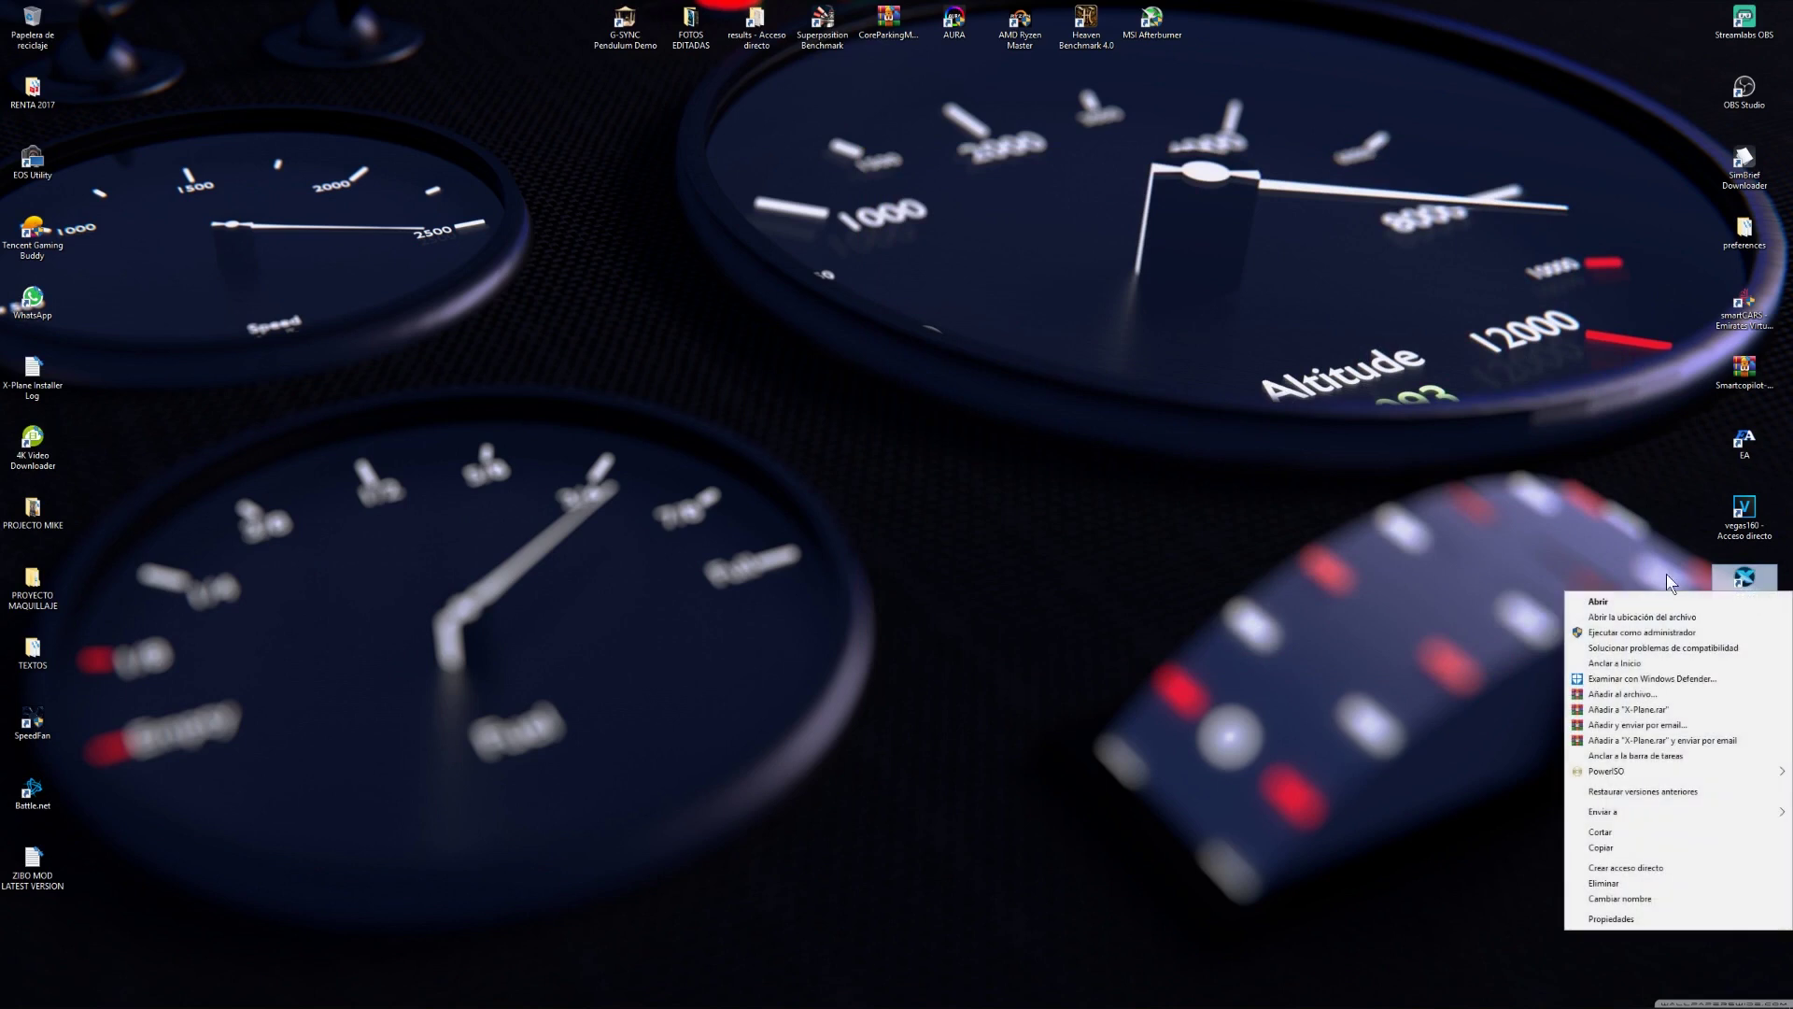
left_click(1602, 634)
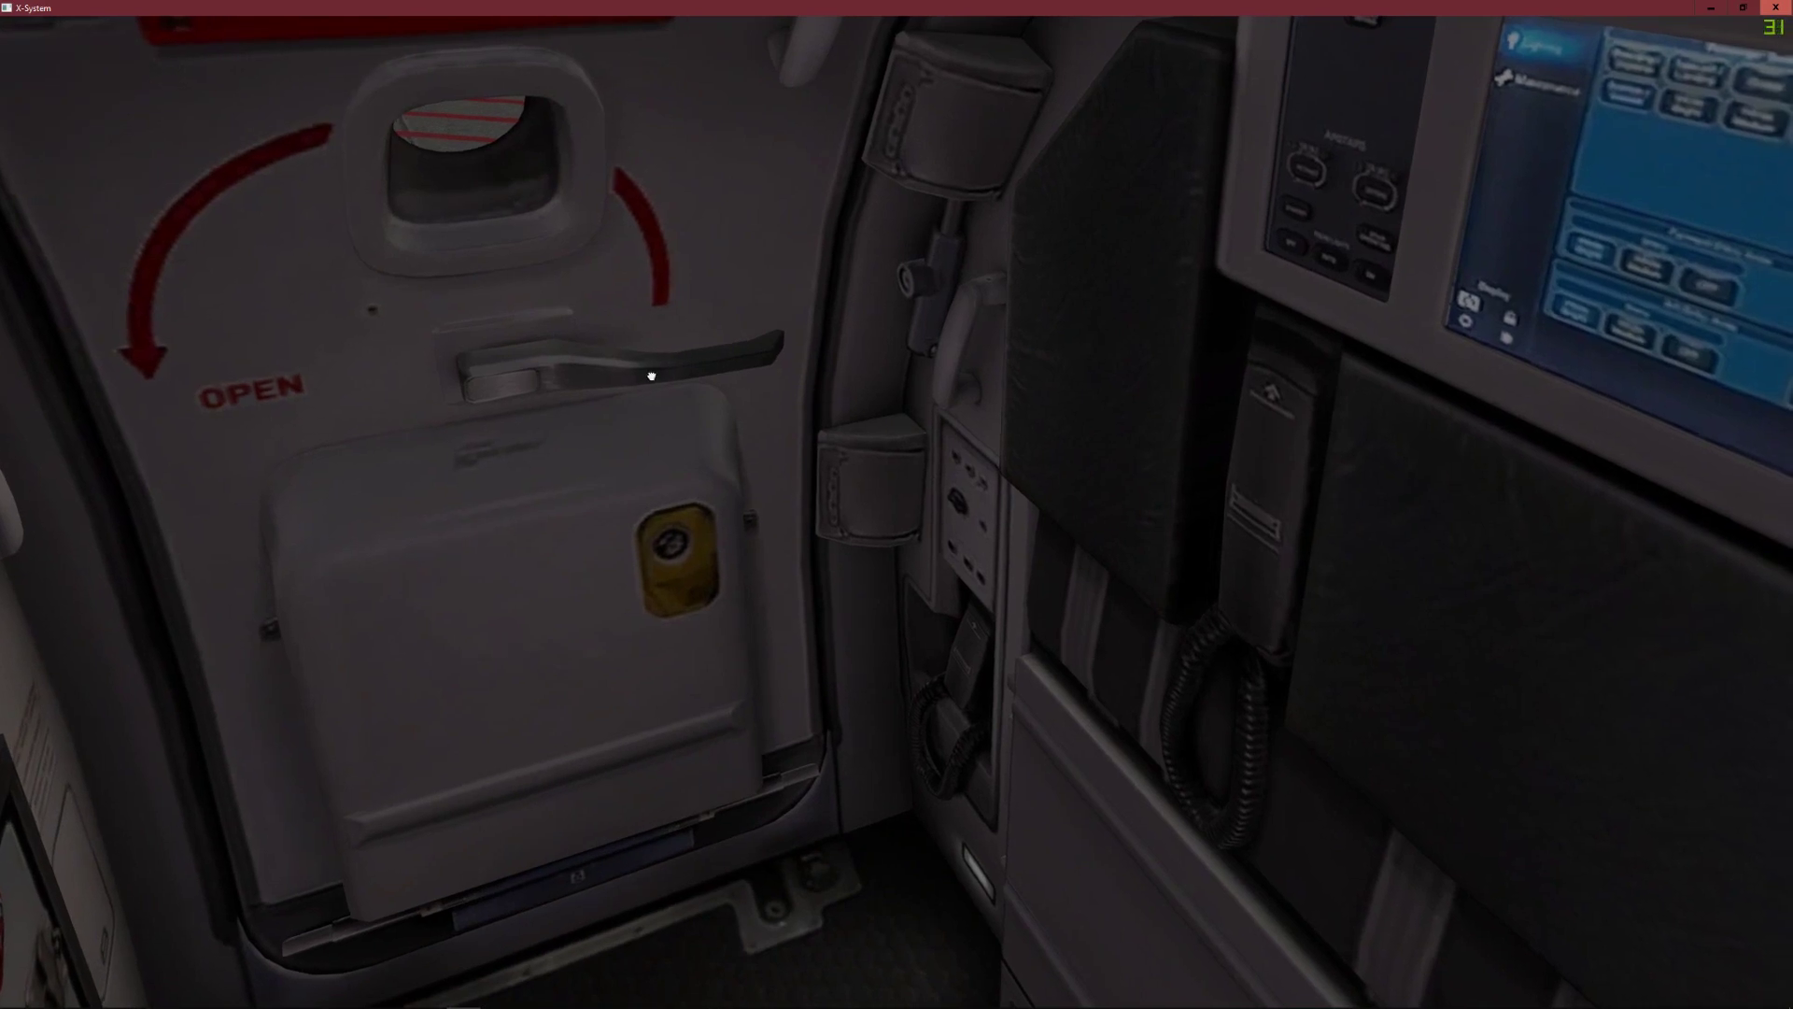
left_click(651, 376)
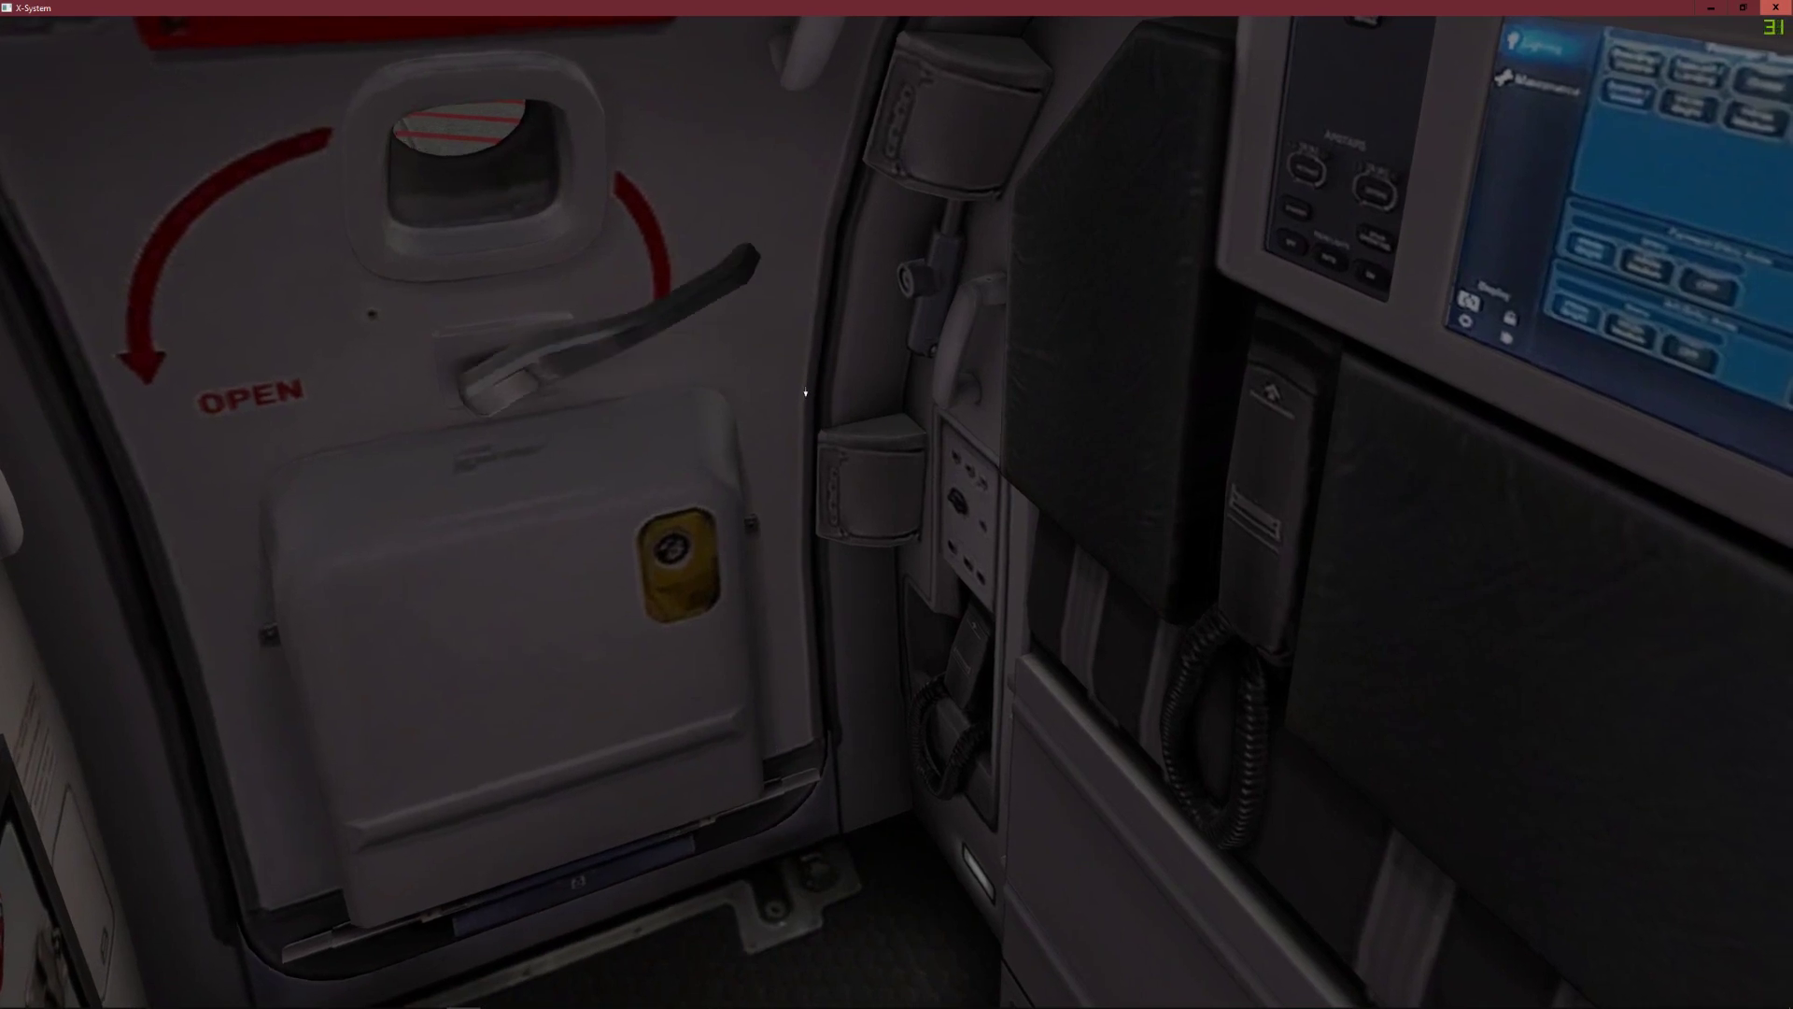